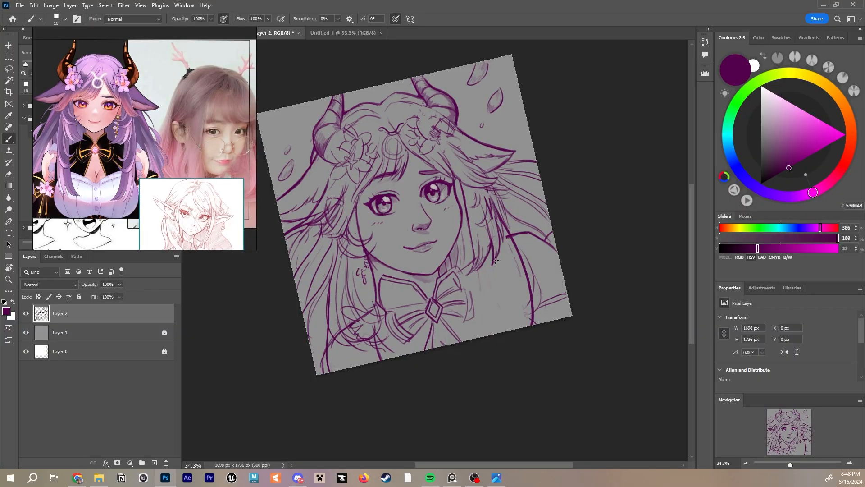
drag(495, 260, 503, 331)
drag(518, 243, 545, 419)
drag(504, 331, 501, 285)
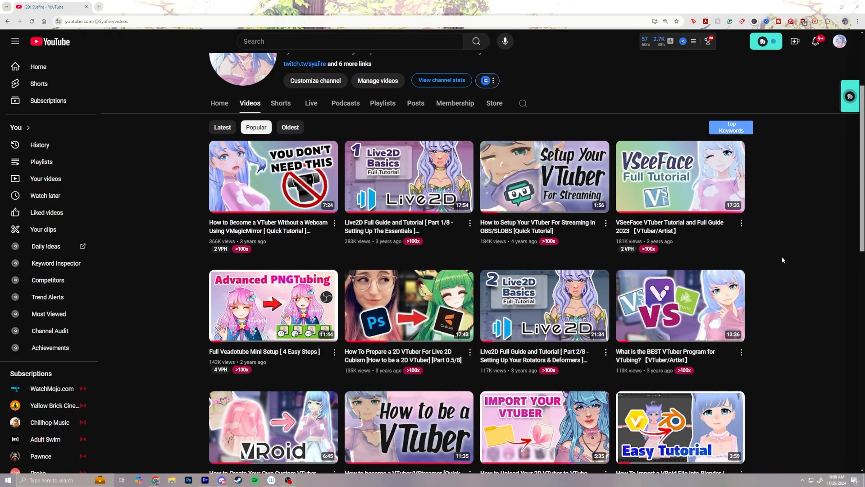
scroll(782, 257, down, 3)
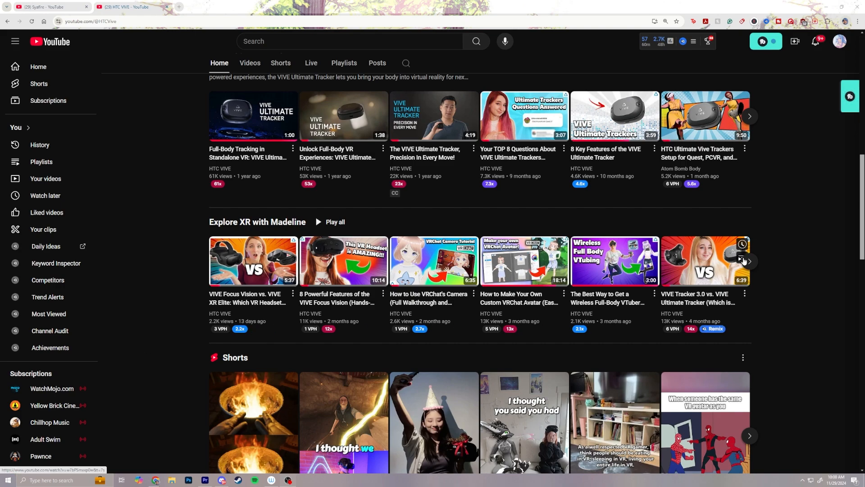
click(748, 261)
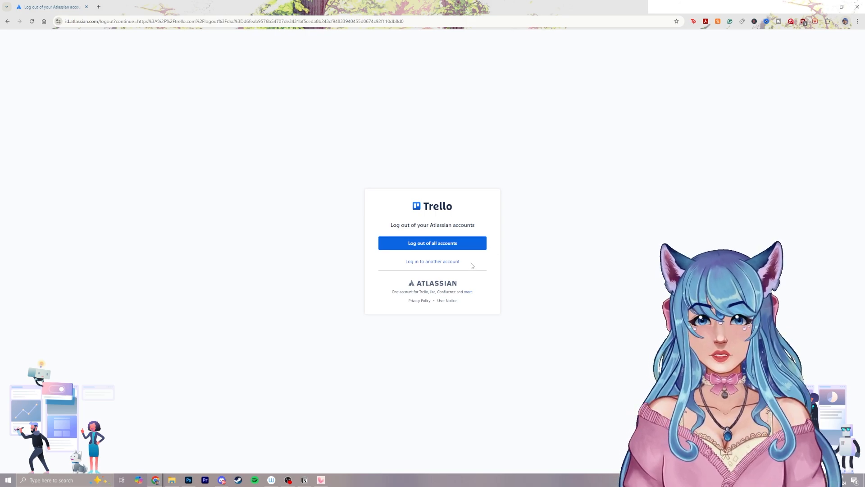
click(458, 262)
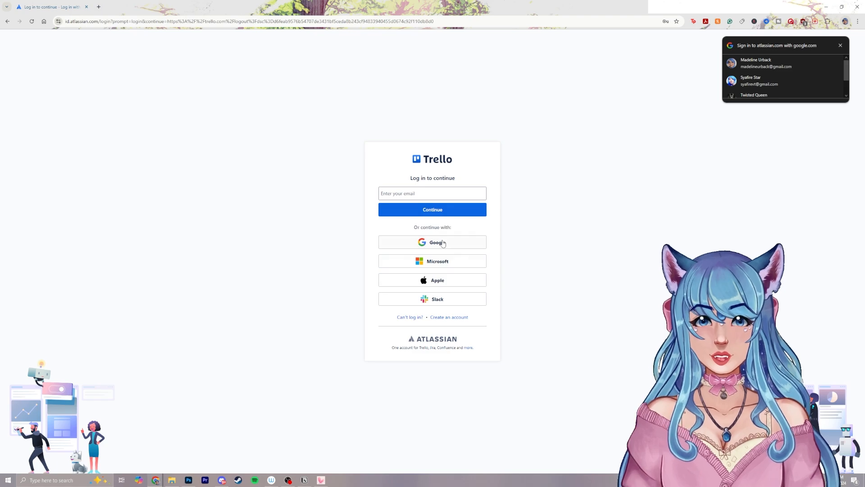
click(7, 21)
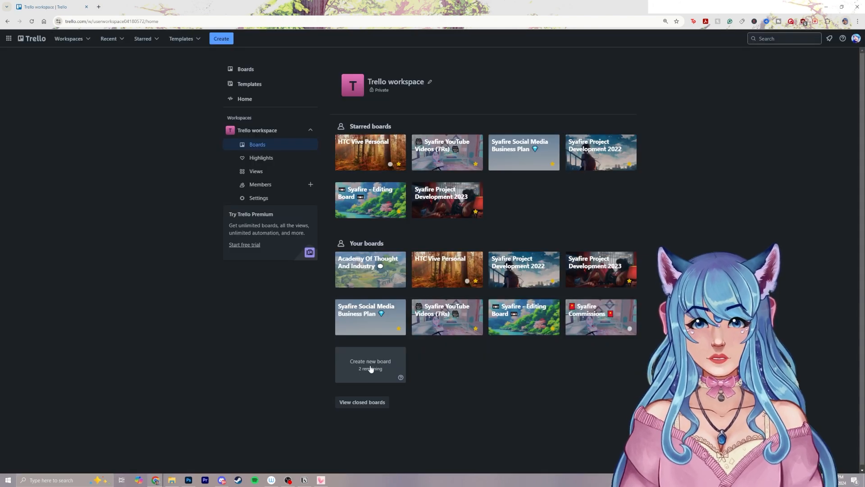
Create a new board titled "Syafire Projects 2025 (Social Strategy)" with Workspace visibility
click(370, 363)
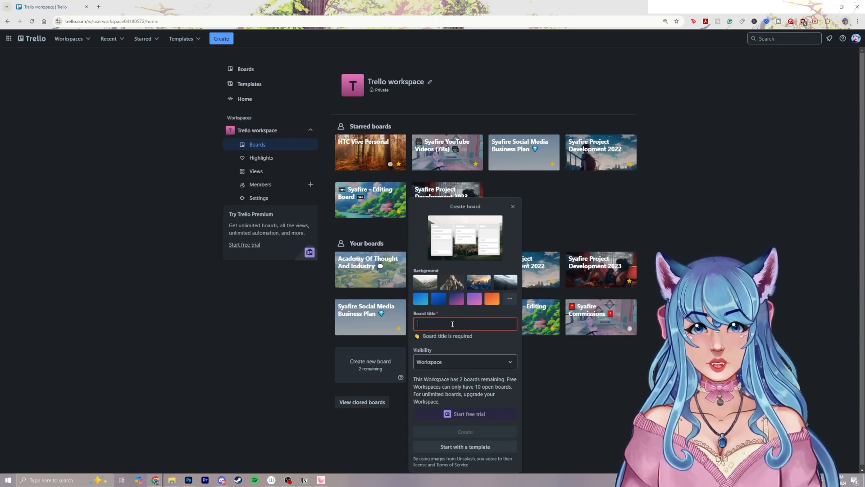
text(Syafire Pro)
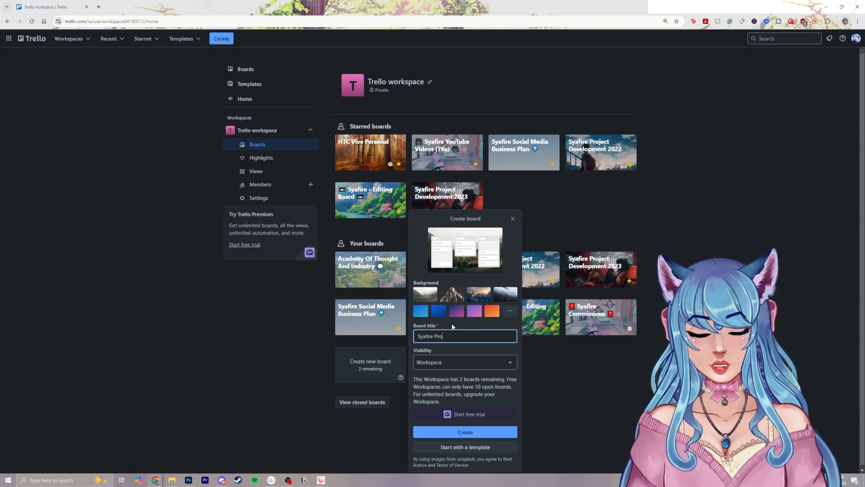
text(jects 202)
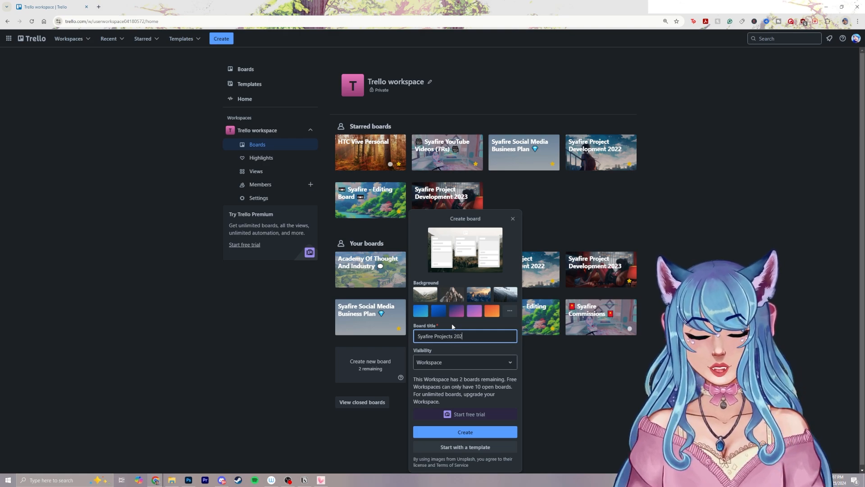
text(5 (Social Strategy))
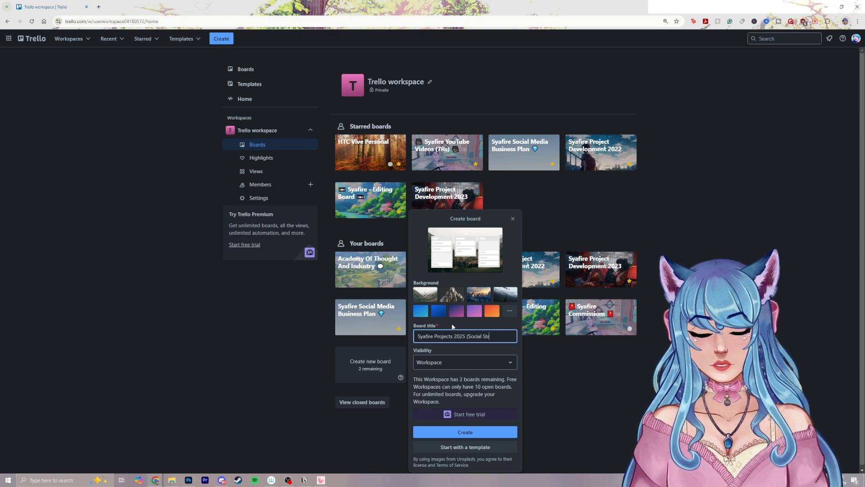
click(473, 433)
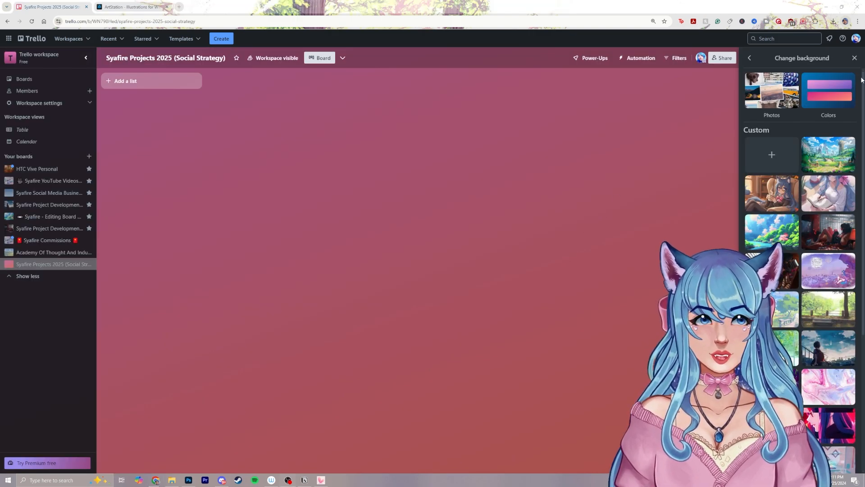
Change the board's background to the purple-to-pink rainbow gradient colour
click(854, 57)
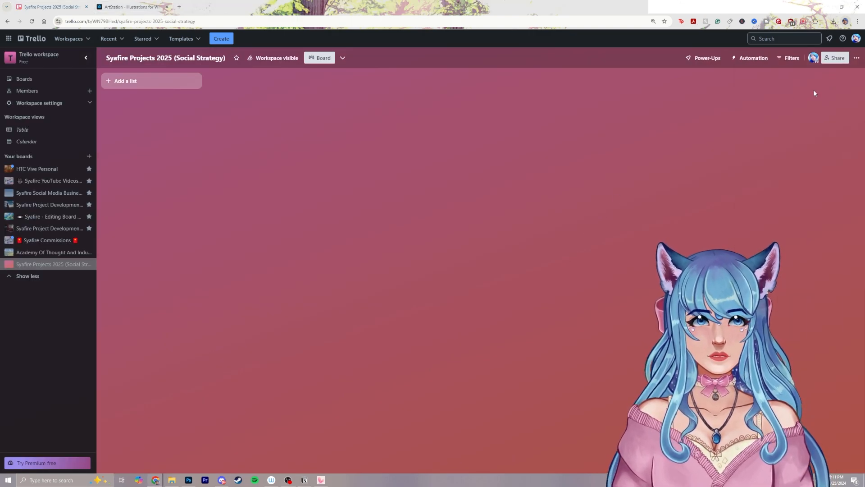
click(856, 57)
click(786, 144)
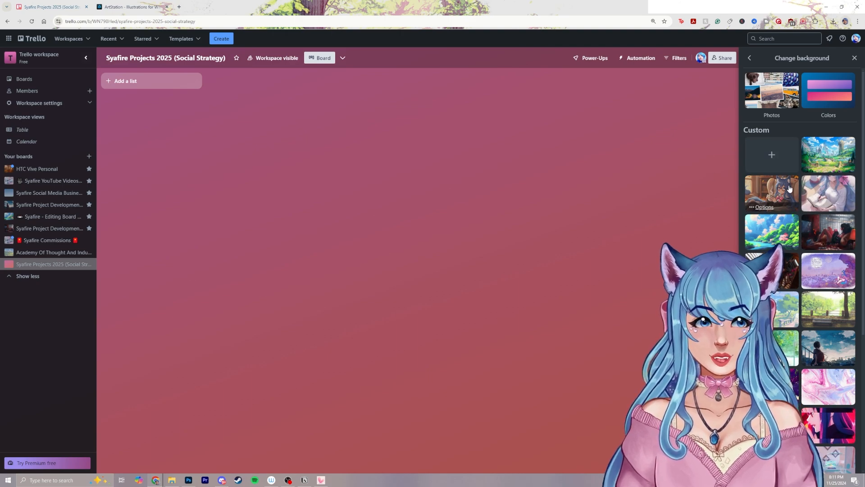
click(831, 94)
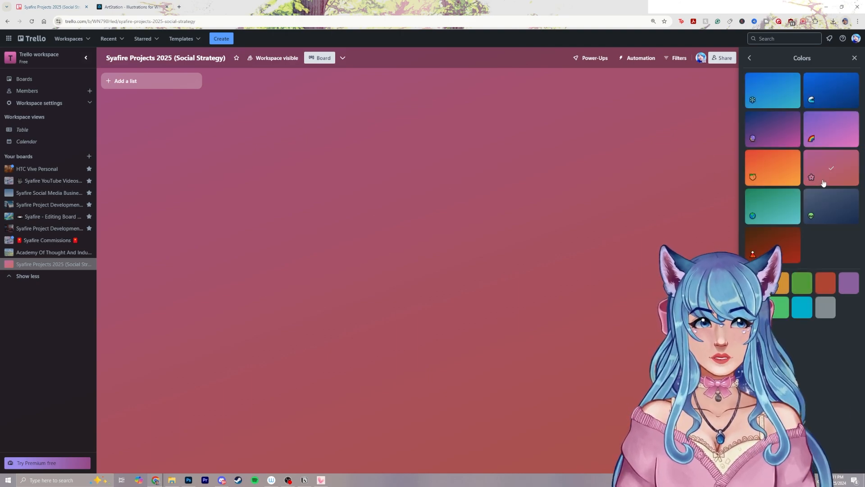
click(830, 131)
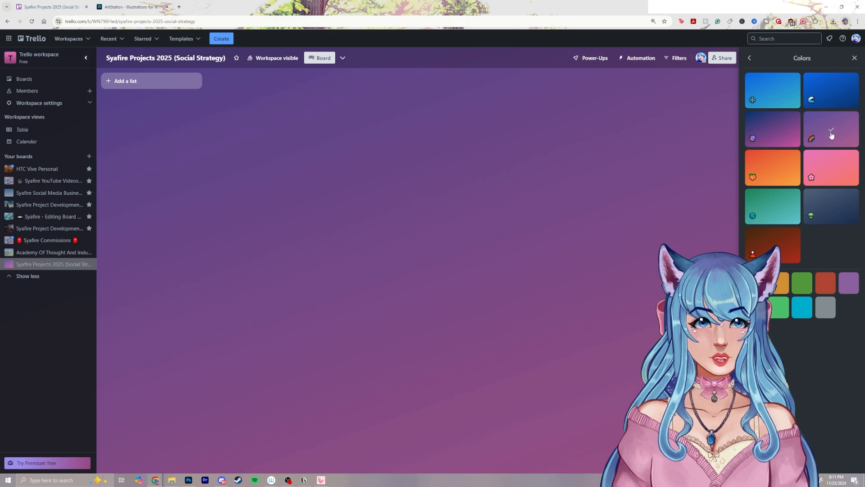
Add a list named "Projects Goals for 2025" to the board
click(233, 101)
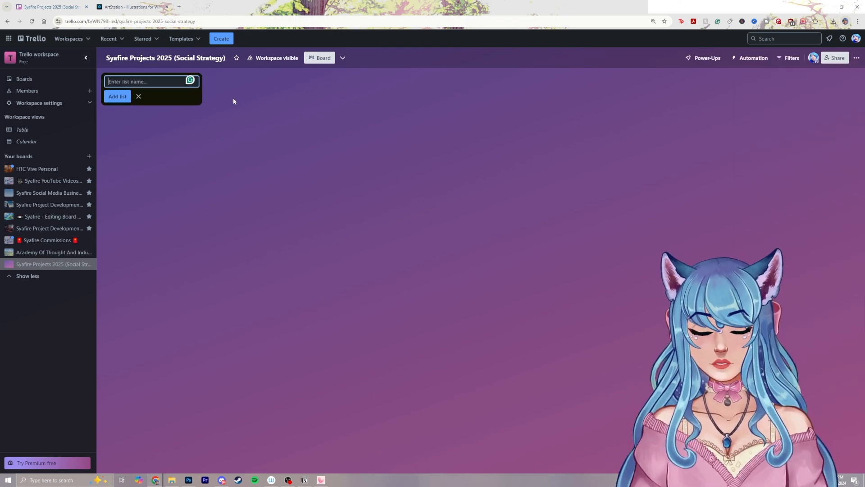
click(138, 96)
click(139, 83)
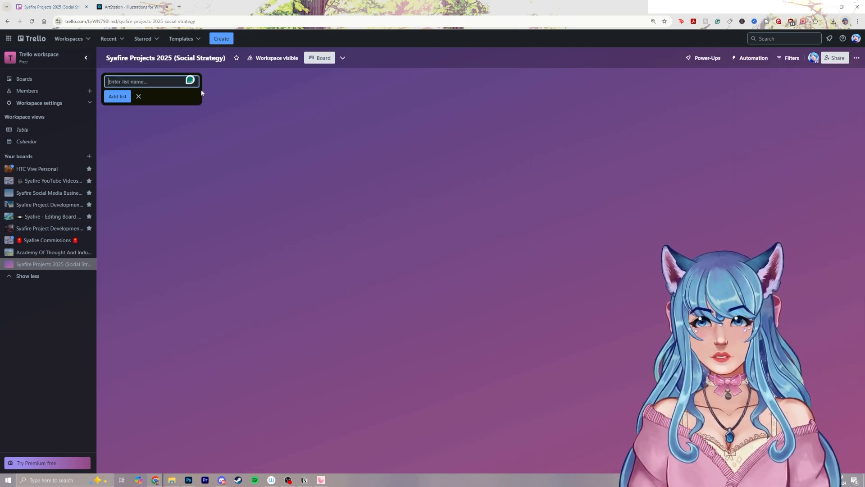
text(Projec)
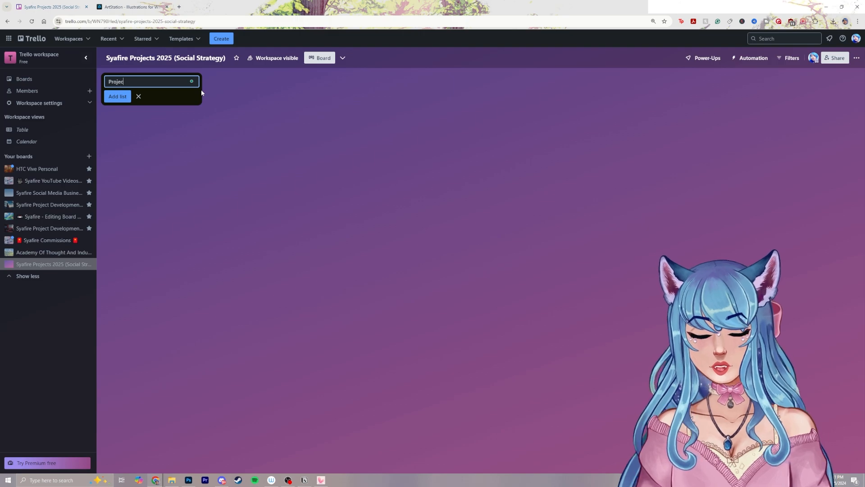
text(ts Goals for )
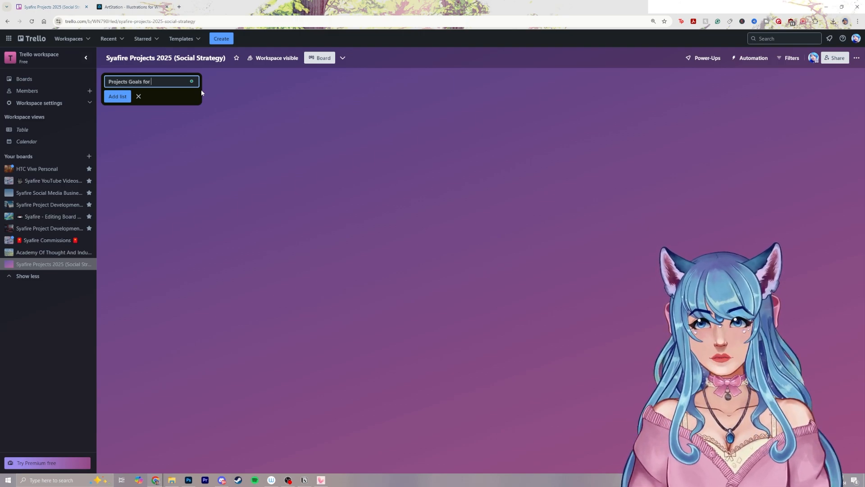
text(2025)
key(Return)
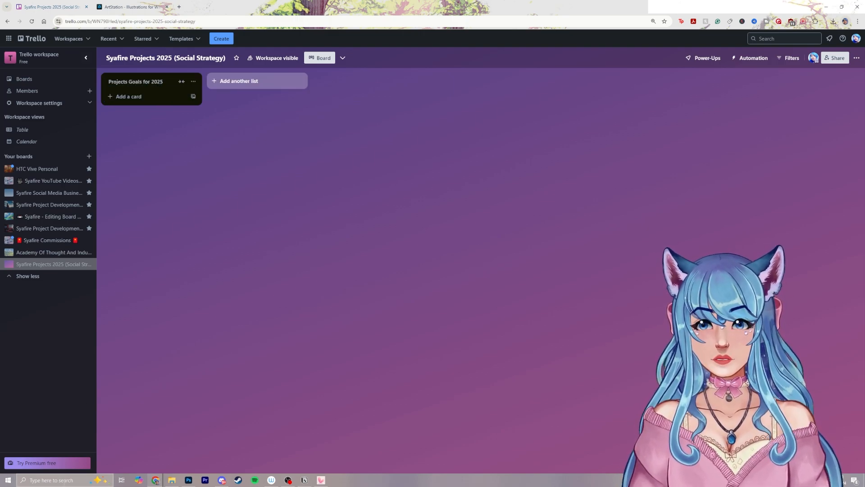
Open a blank Notepad document, move its window clear of the board's list, and start a dashed list
click(65, 481)
text(note)
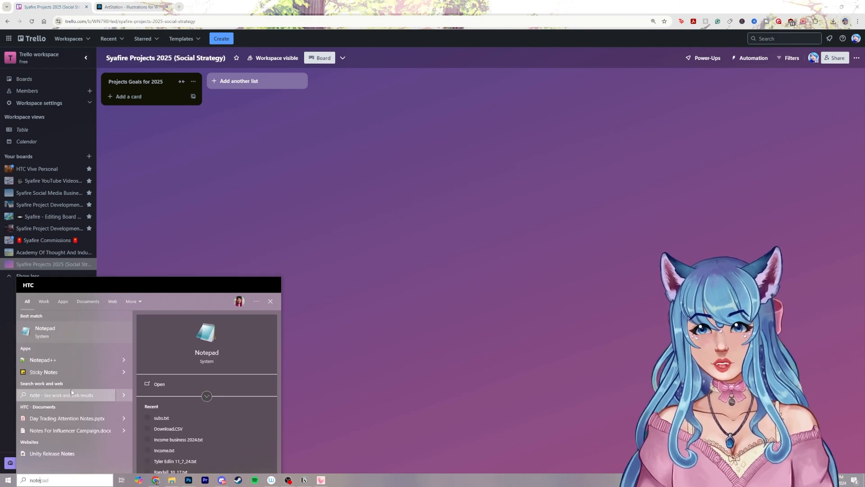
click(80, 334)
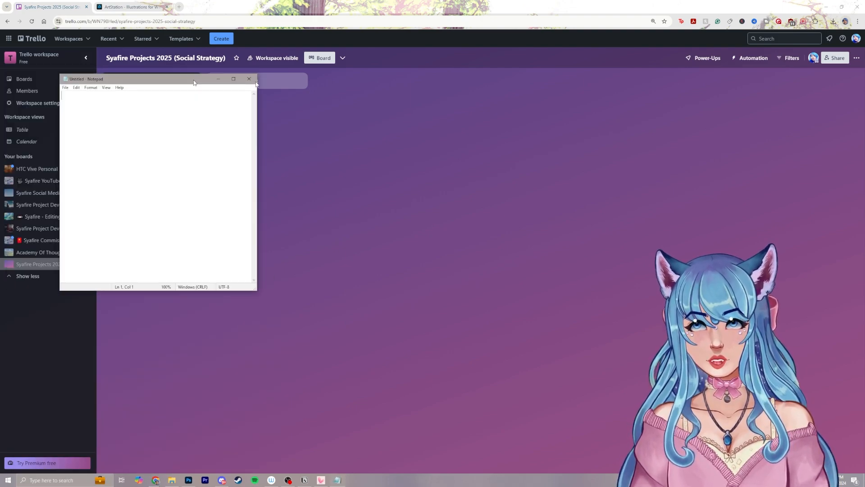
drag(184, 80, 504, 82)
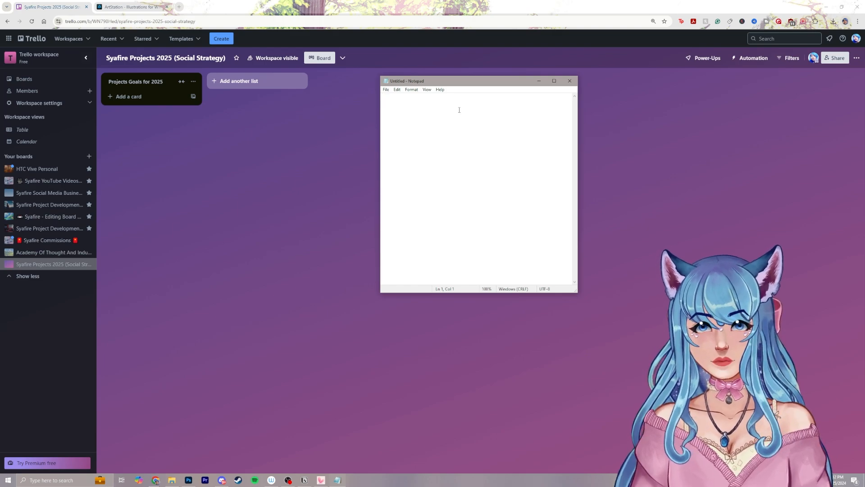
text(-)
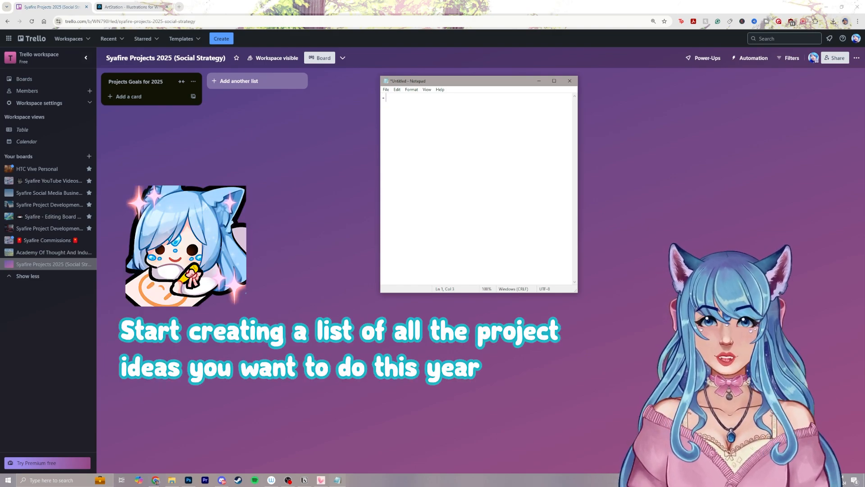
key(BackSpace)
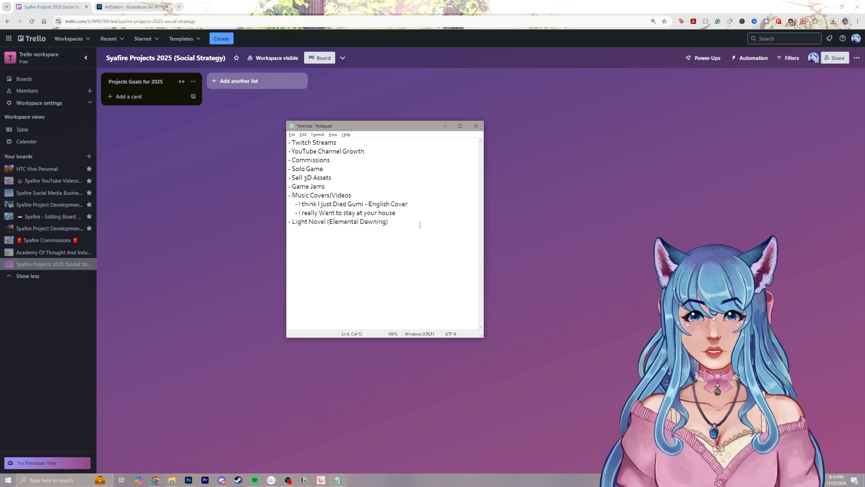
drag(420, 225, 286, 132)
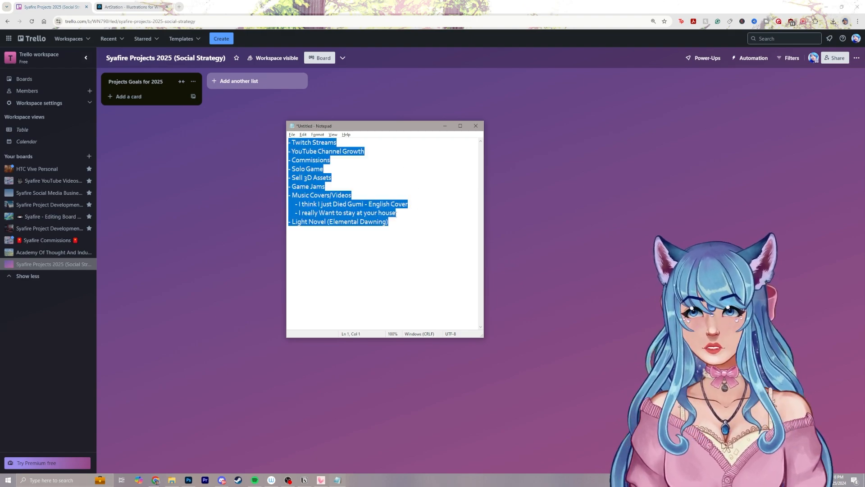
click(400, 196)
click(414, 229)
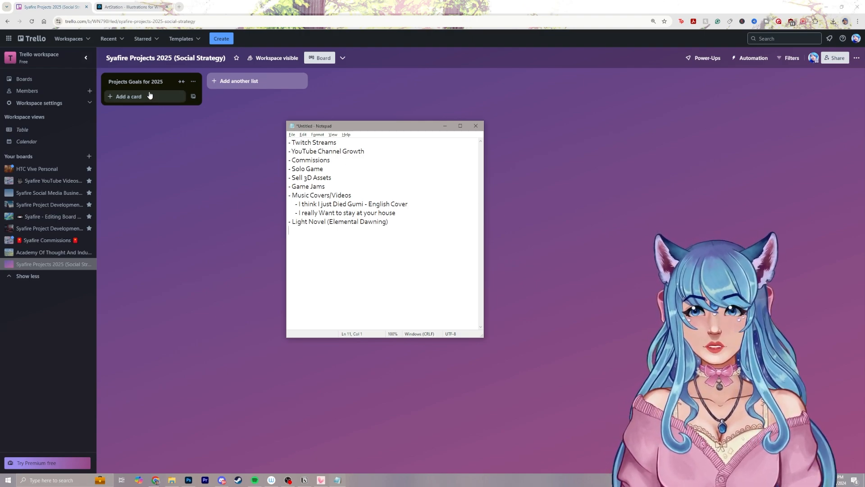
Move the Notepad window farther away from the board's list and add an opening parenthesis after "Twitch Streams"
drag(327, 128, 411, 132)
click(434, 147)
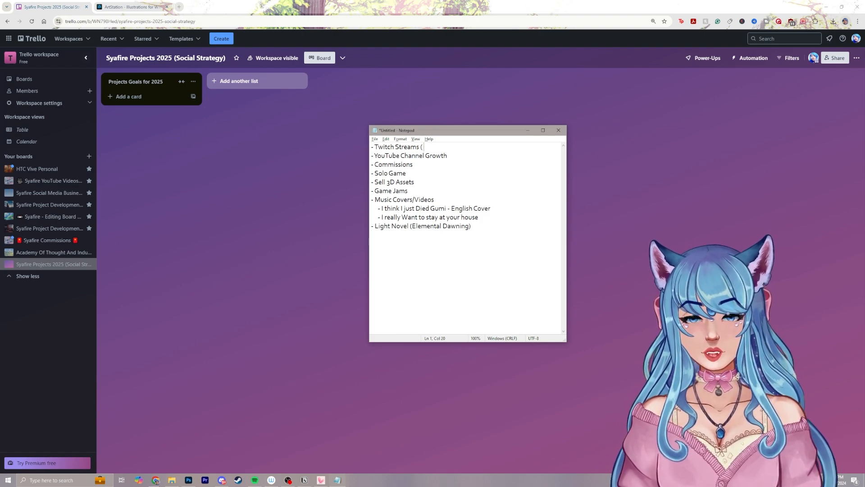
text(( 1)
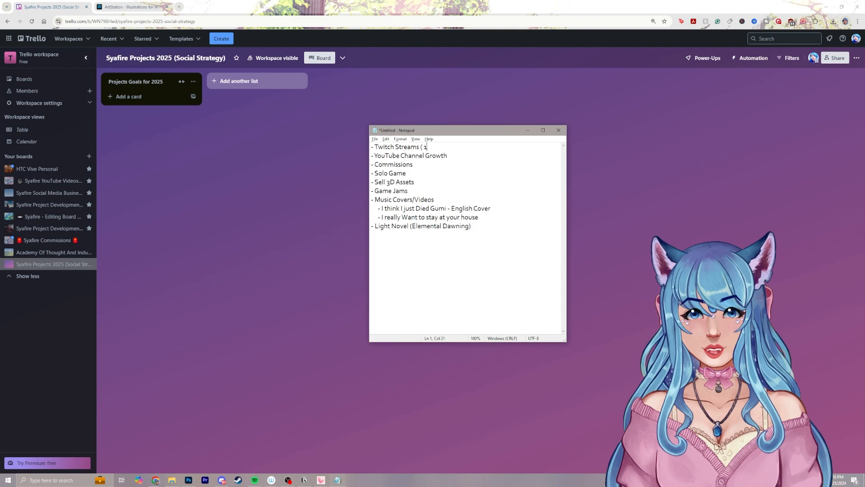
key(BackSpace)
Add the heading "How Important is this Project to me on a scale of 1-5" and a blank line above the project ideas
key(Home)
text(1-5)
key(Return)
key(Return)
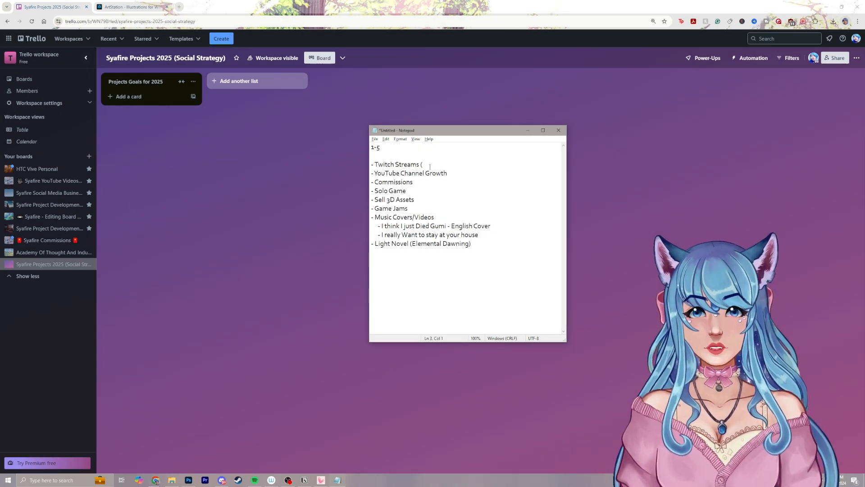
key(Up)
key(Up)
text(How Import)
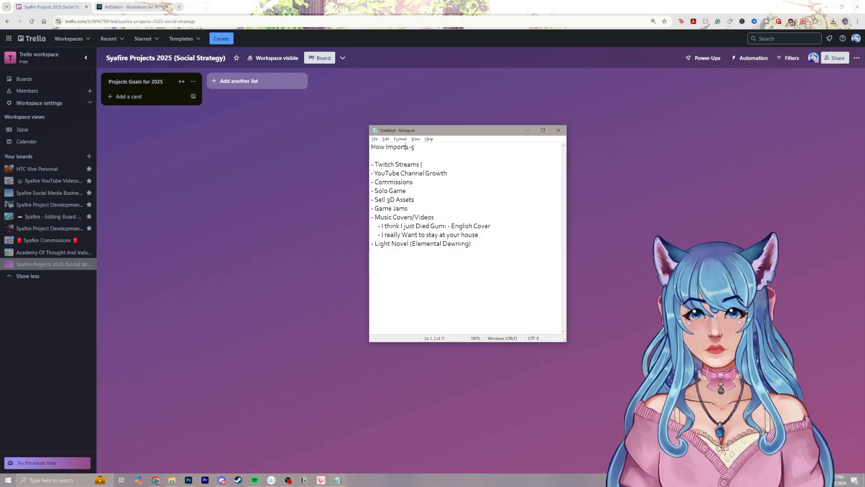
text(ant is this Project t)
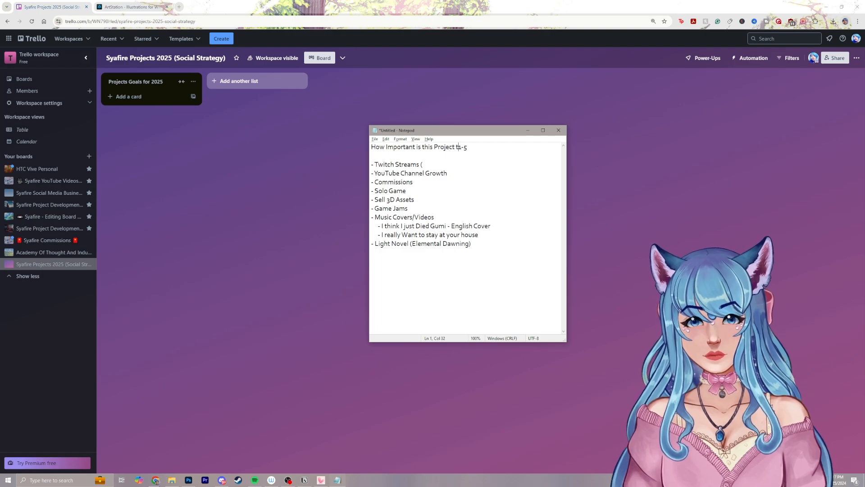
text(o me on a scale )
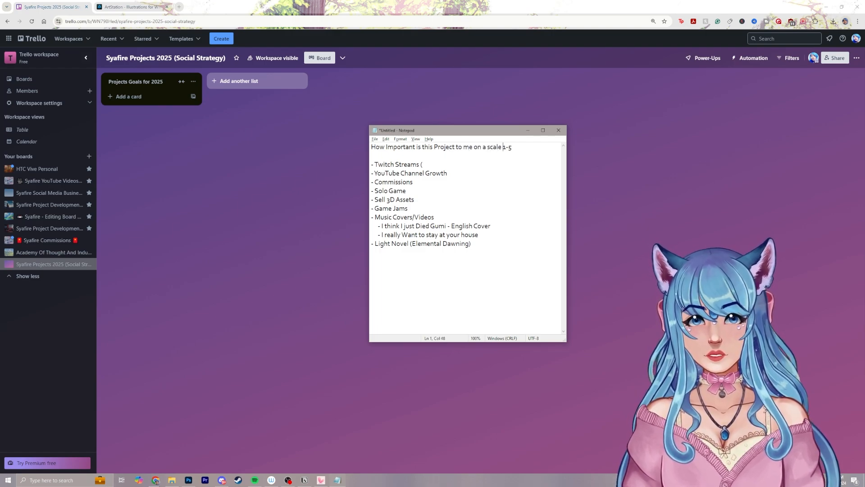
text(of)
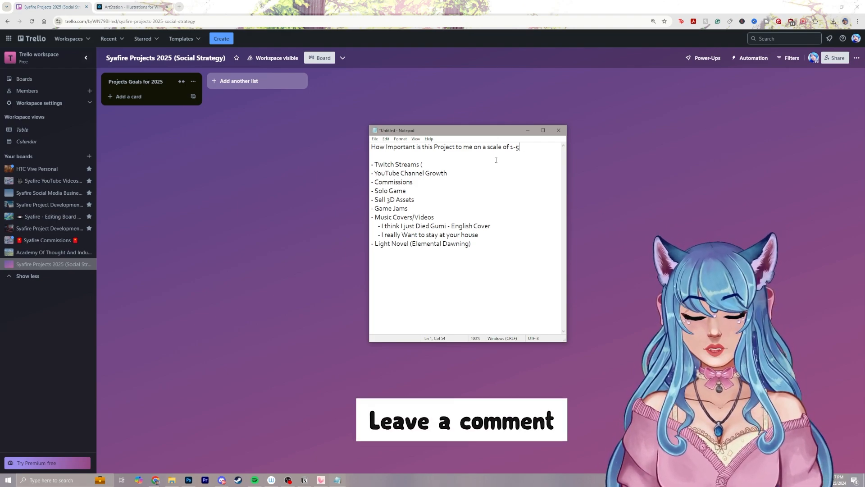
Rate the importance of Twitch Streams as 4 and YouTube Channel Growth as 5, in parentheses after each idea
click(464, 161)
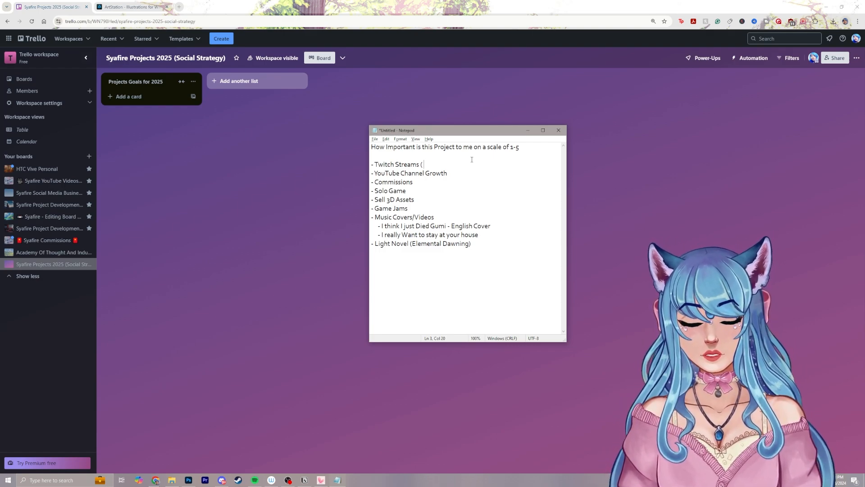
text(3)
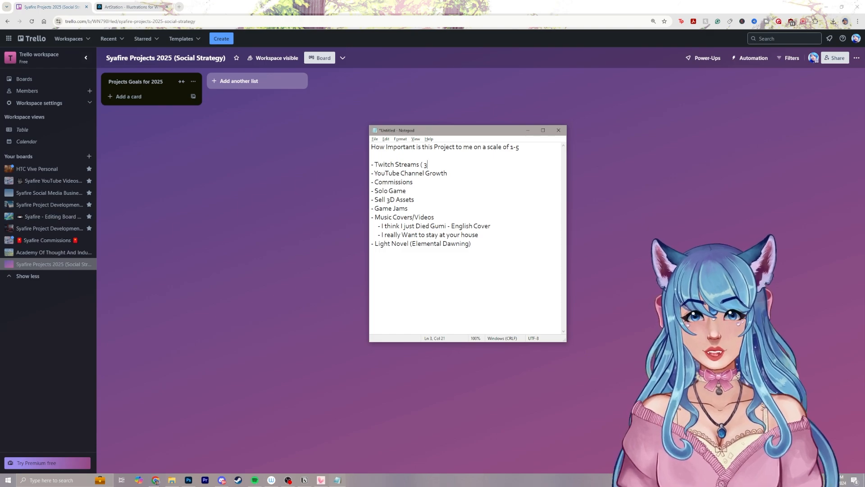
key(BackSpace)
text(4)
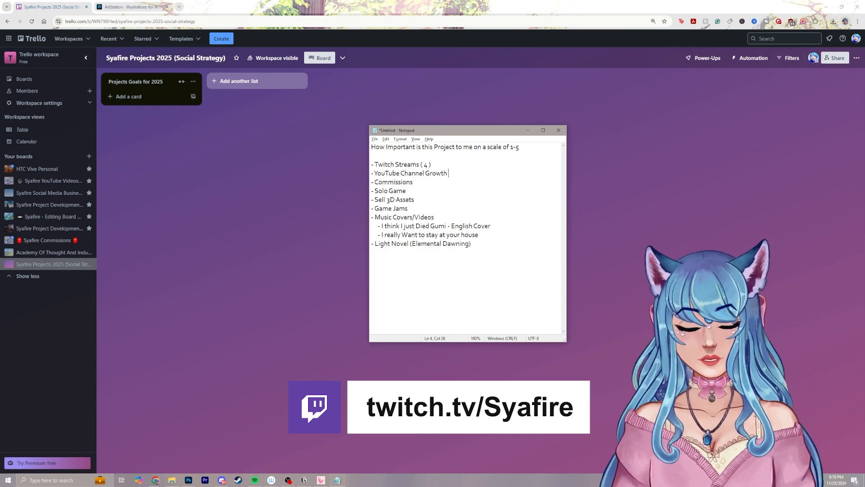
text((5))
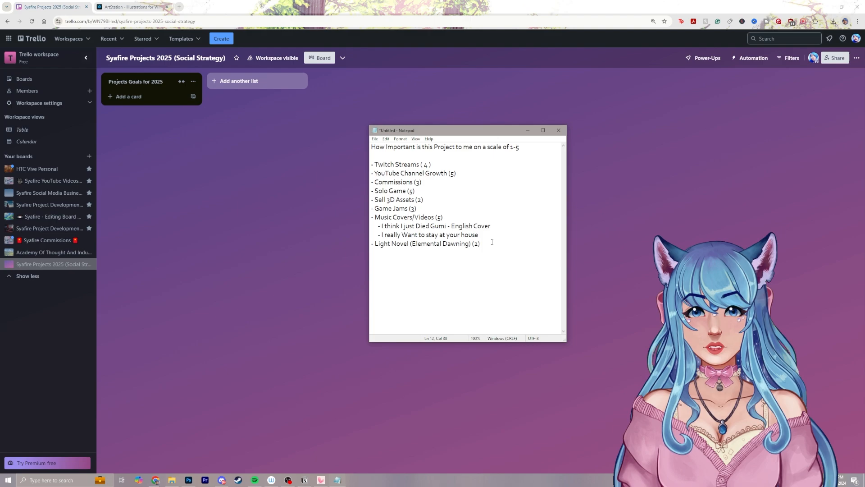
Move the Notepad window farther from the board's list and add a "YouTube Channel Growth" card to the "Projects Goals for 2025" list
drag(466, 135, 603, 129)
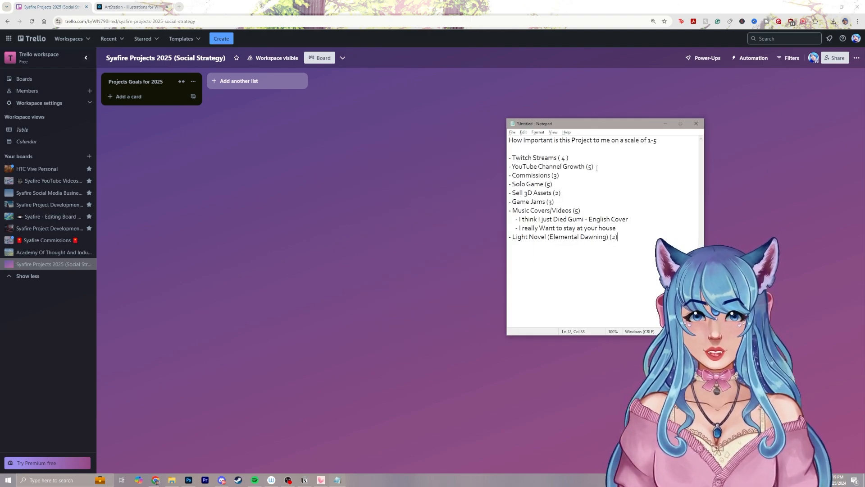
drag(594, 167, 505, 170)
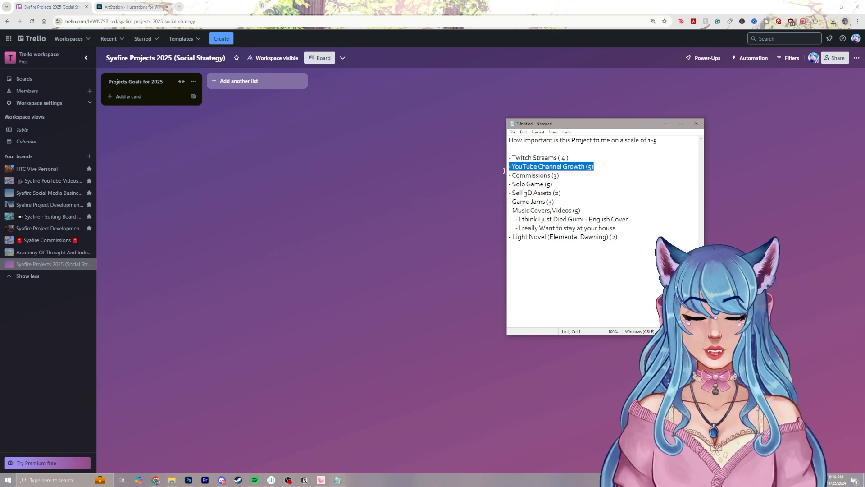
click(151, 96)
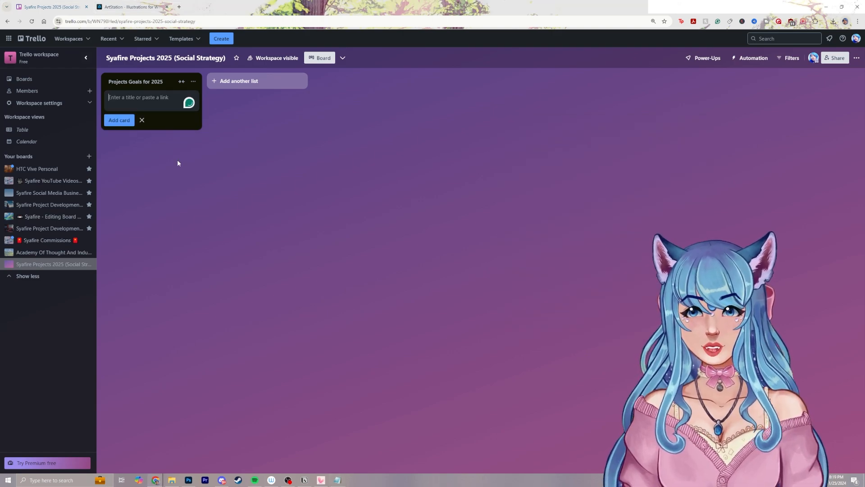
key(alt+Tab)
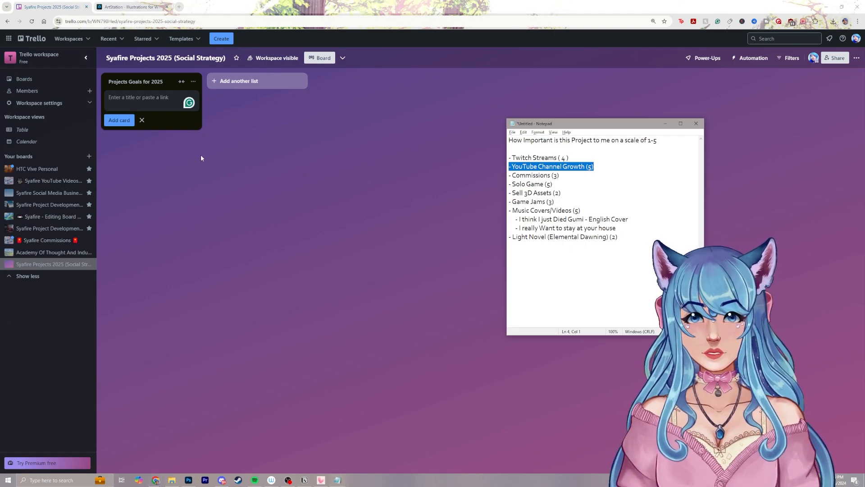
click(145, 118)
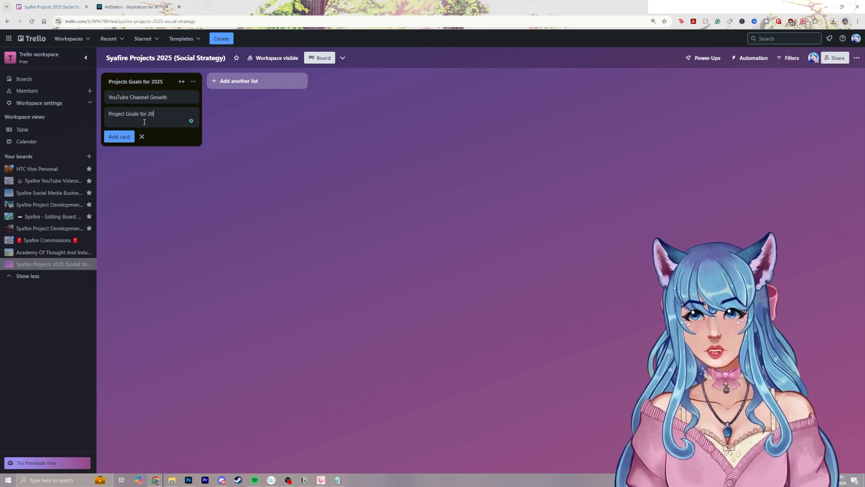
Add a card named "Project Goals for 2025" and place it above the YouTube Channel Growth card
text(Project Goals for 2025)
key(Return)
drag(144, 118, 151, 99)
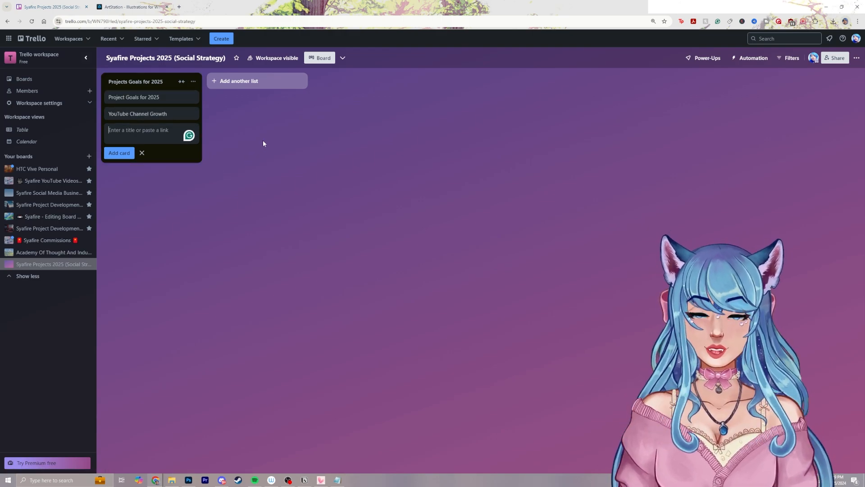
Open Pinterest in a new browser tab and start a search for an anime GIF
click(179, 6)
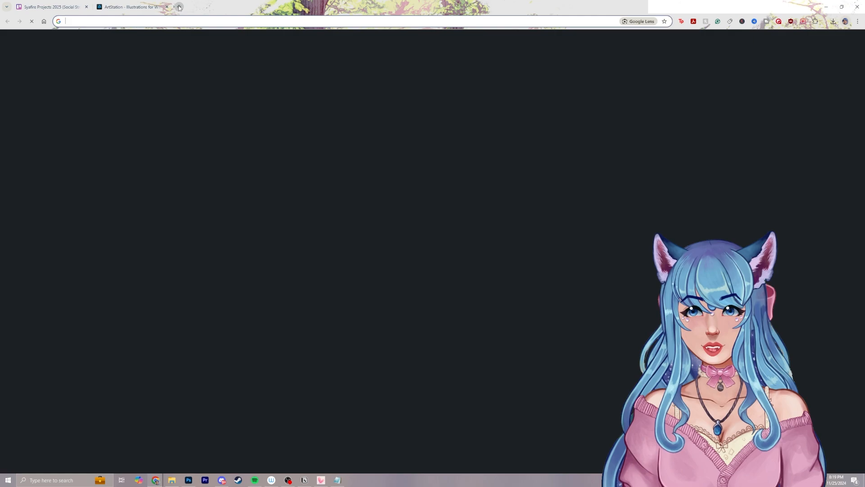
text(pint)
key(Return)
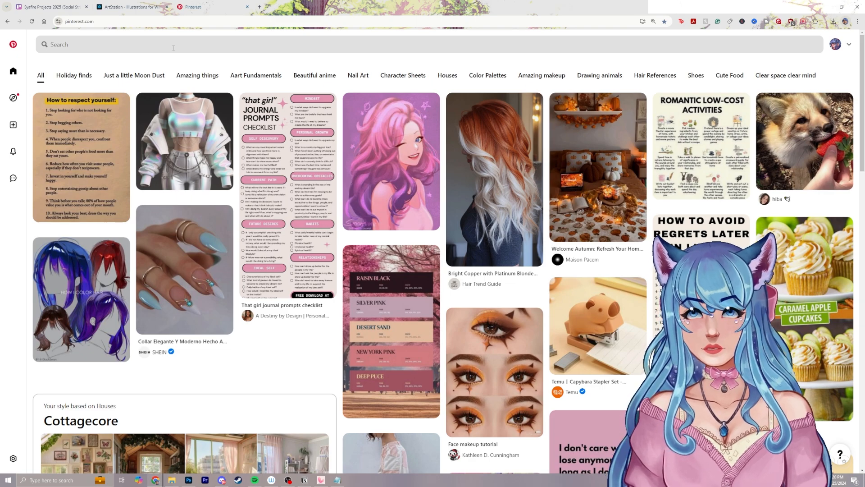
click(174, 48)
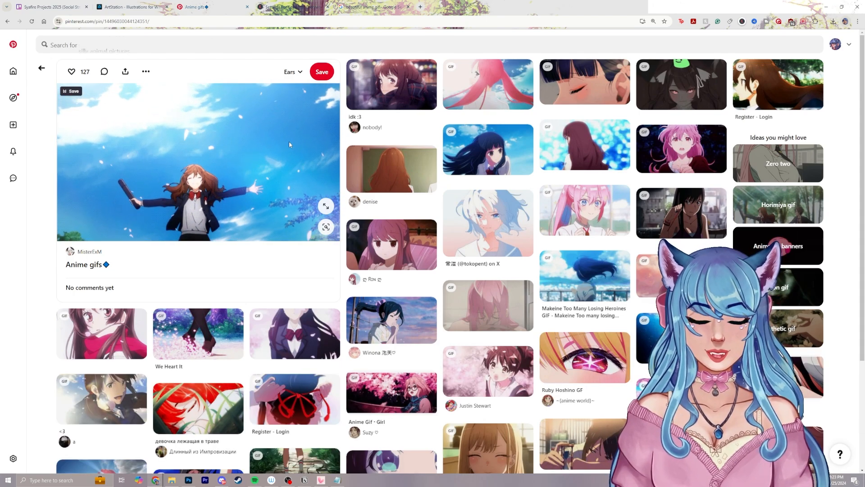
Copy the image from the "Anime gifs" pin and paste it into the "Project Goals for 2025" card in Trello
right_click(253, 140)
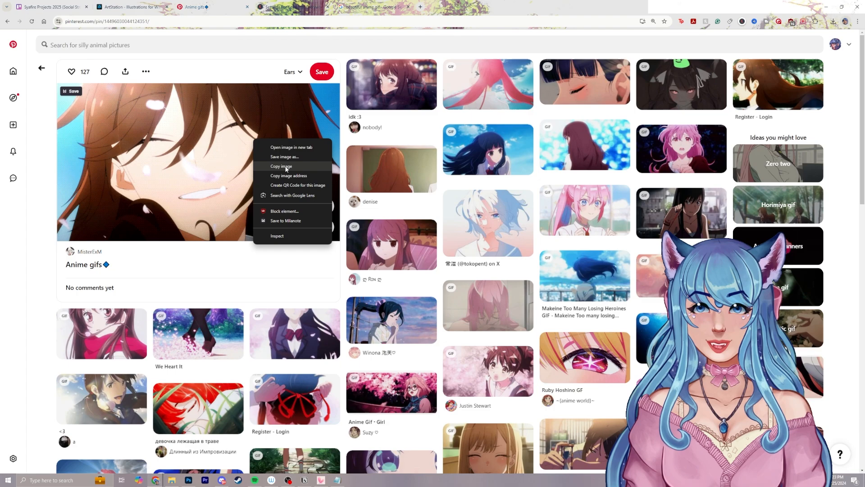
click(271, 165)
right_click(187, 147)
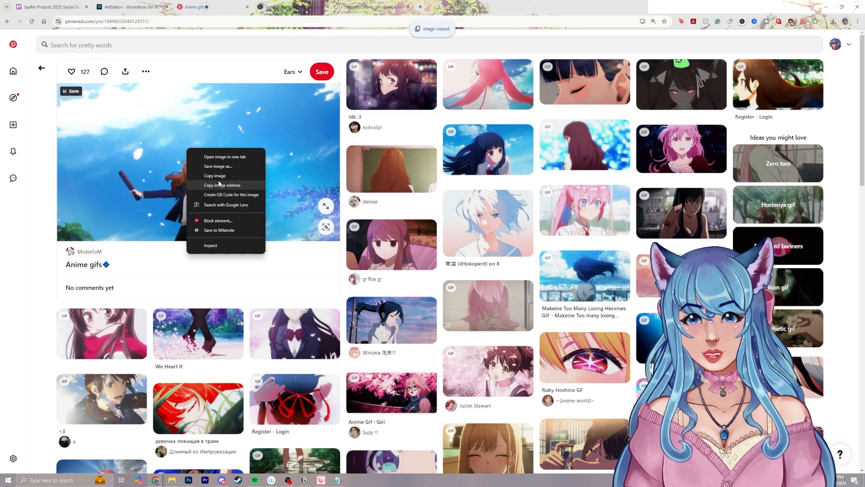
click(220, 185)
click(51, 6)
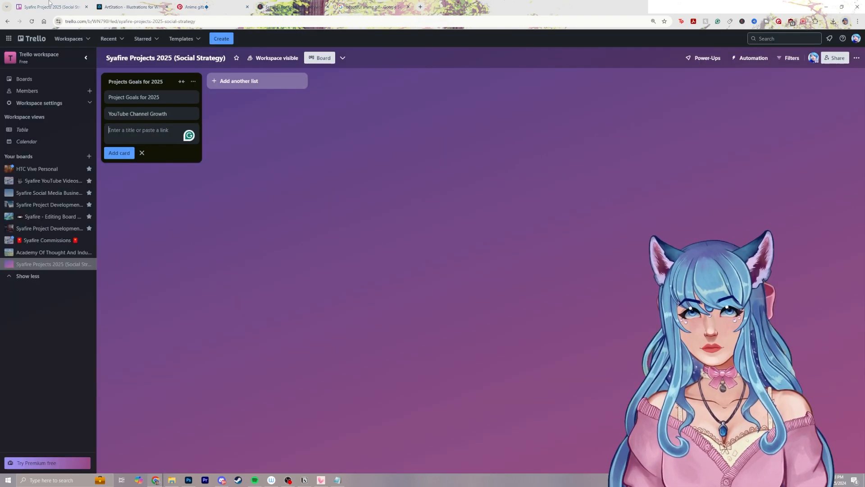
click(153, 97)
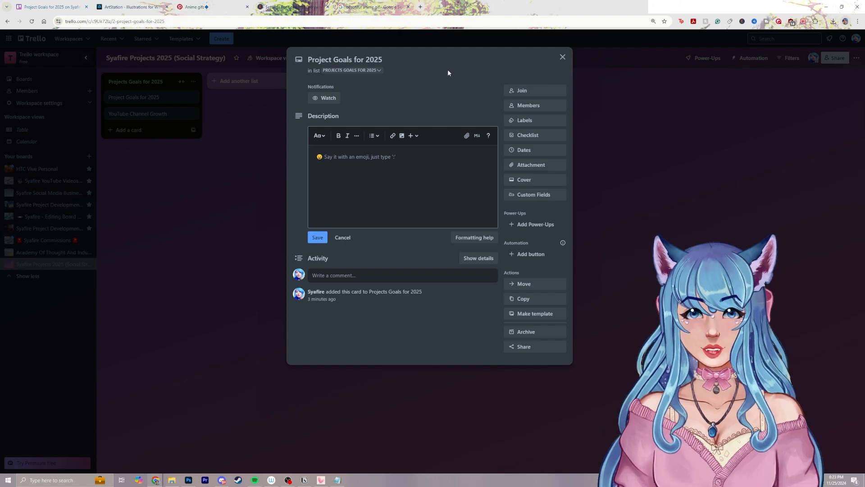
key(ctrl+v)
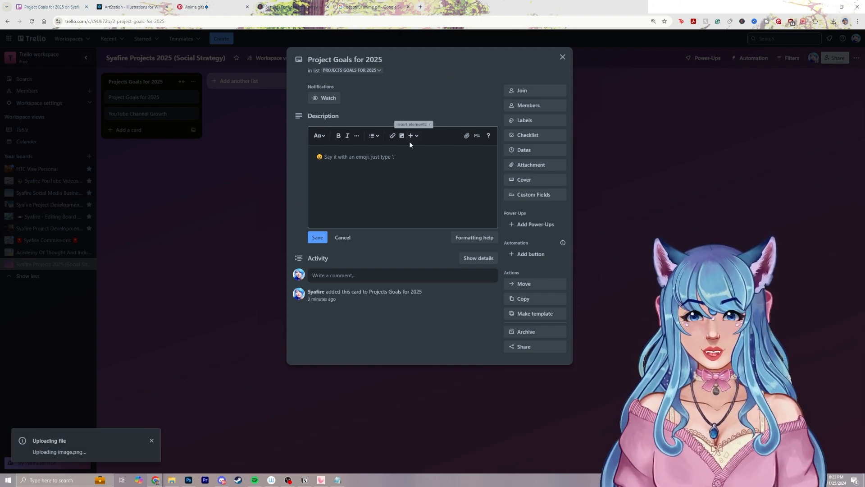
Set the card's cover to the full-size layout with the title over the image, and check the closed card on the board
click(551, 96)
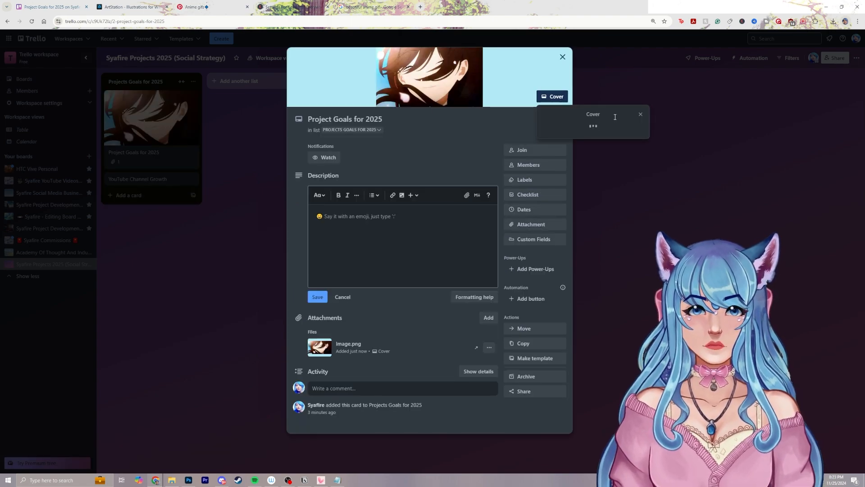
click(619, 144)
click(566, 143)
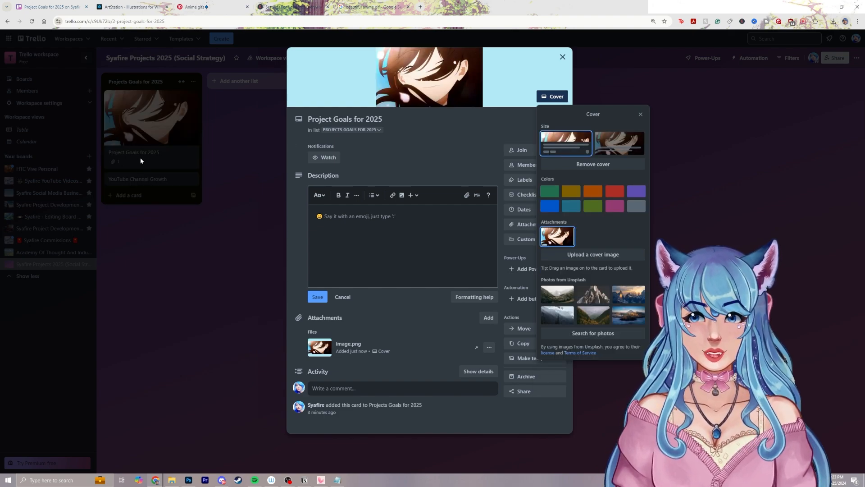
click(609, 149)
click(572, 146)
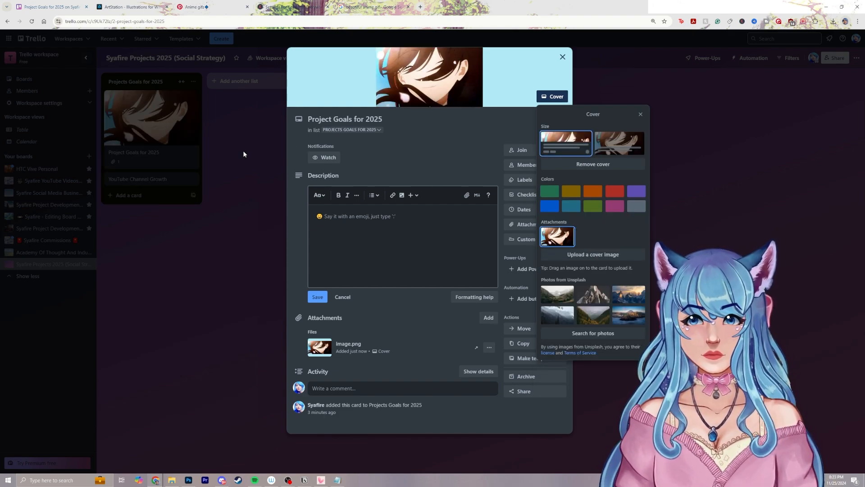
click(618, 143)
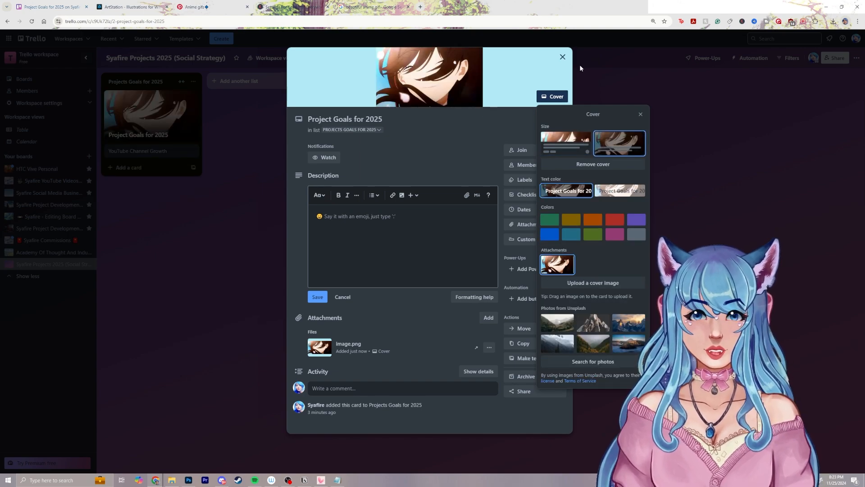
click(562, 57)
click(166, 119)
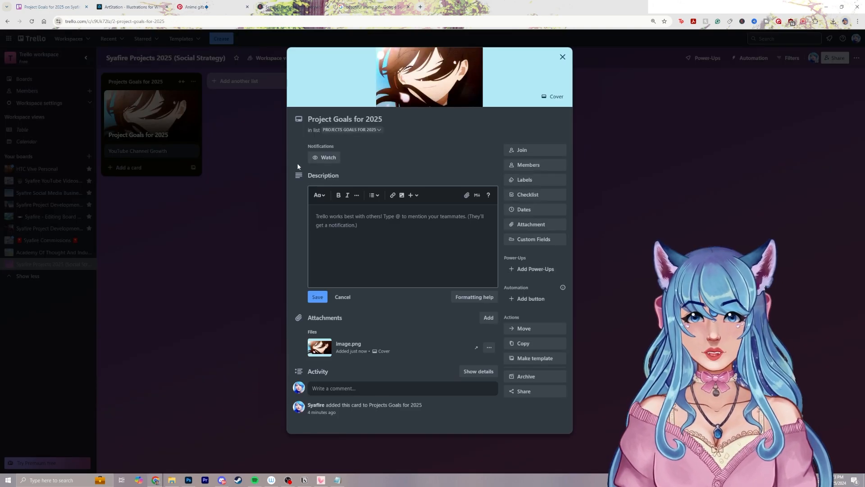
click(229, 87)
Close the Google image results and save the GIF from the "Anime gifs" pin to the Desktop folder
click(379, 4)
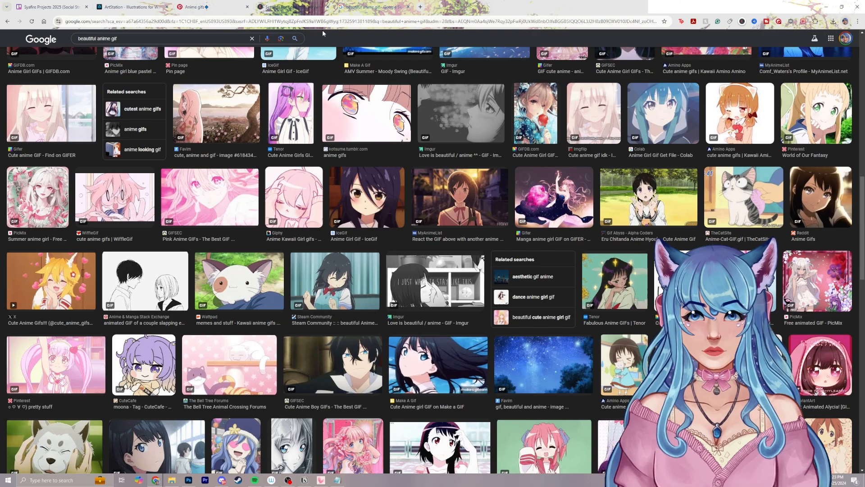
click(208, 6)
click(327, 8)
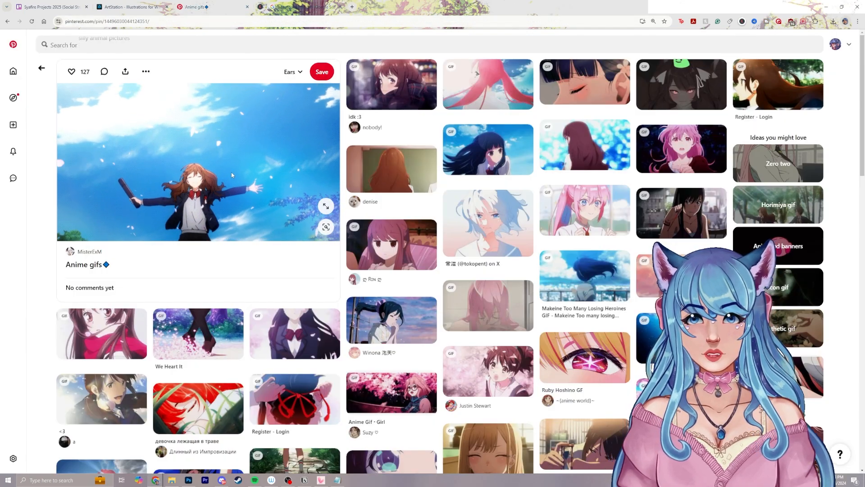
right_click(231, 173)
click(274, 192)
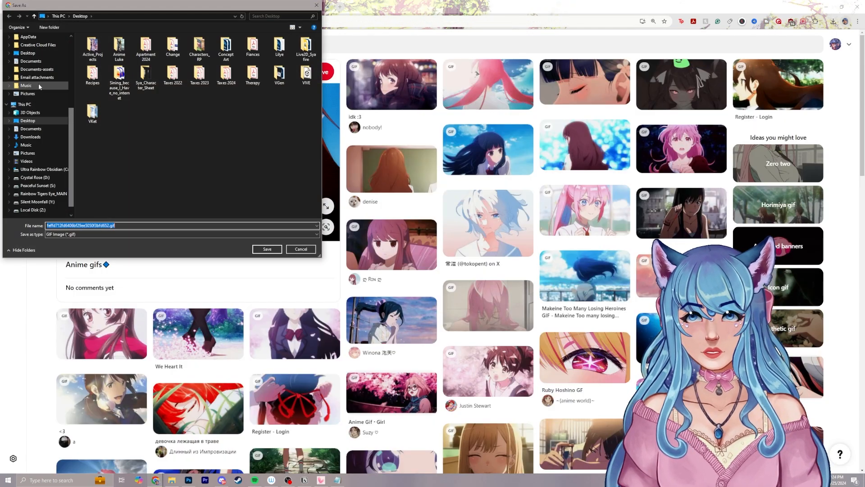
click(32, 120)
click(266, 248)
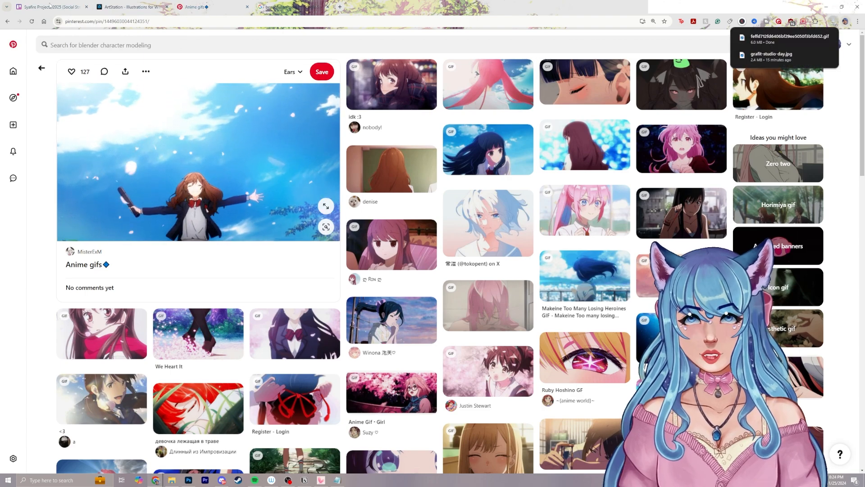
Upload the saved anime GIF as the cover image of the "Project Goals for 2025" card in Trello
click(53, 7)
click(160, 125)
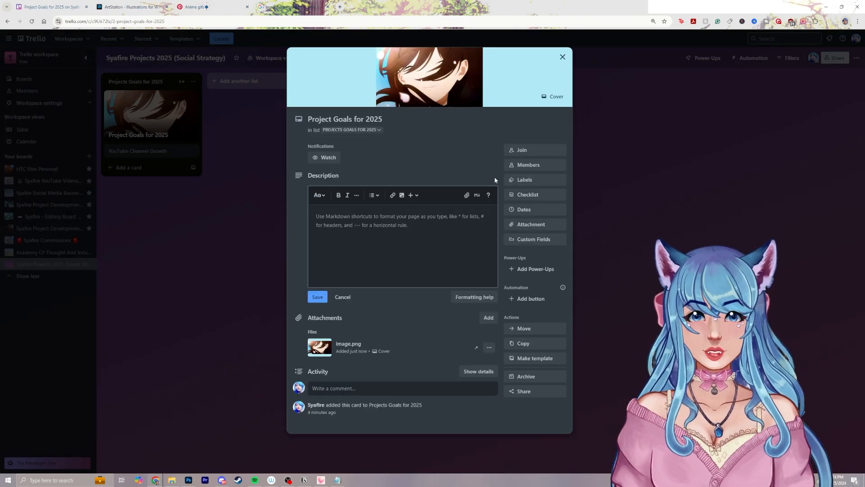
click(552, 96)
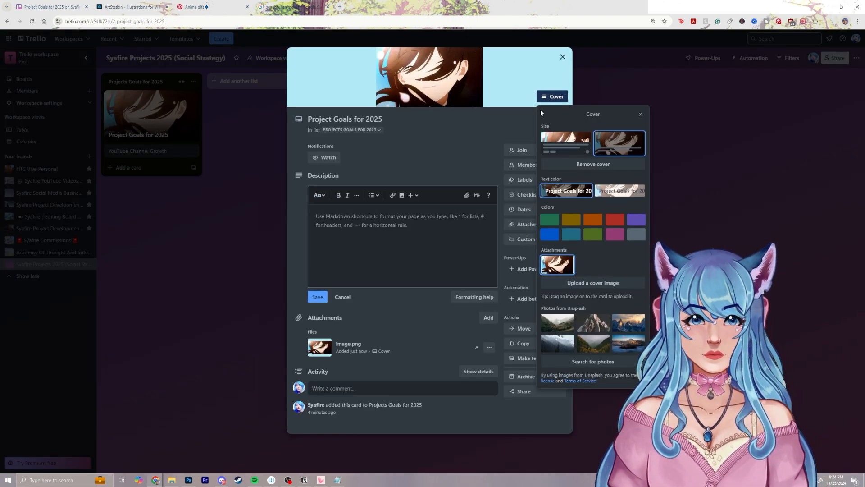
click(553, 96)
click(552, 96)
click(592, 284)
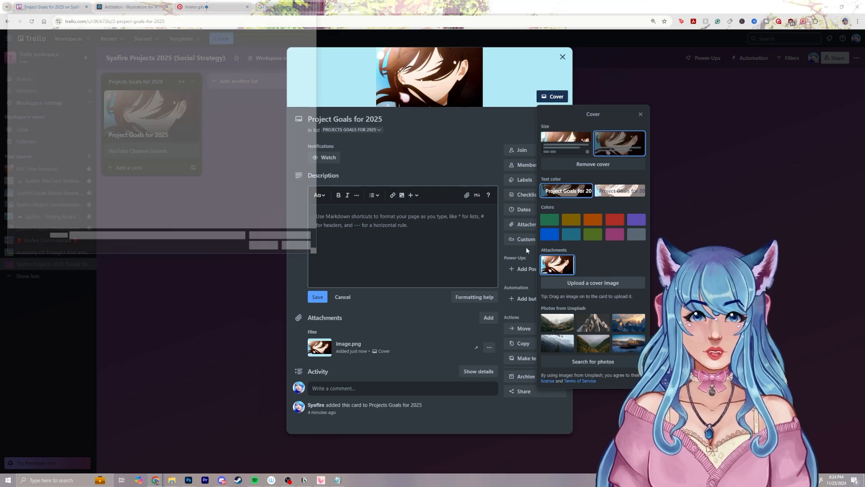
double_click(116, 153)
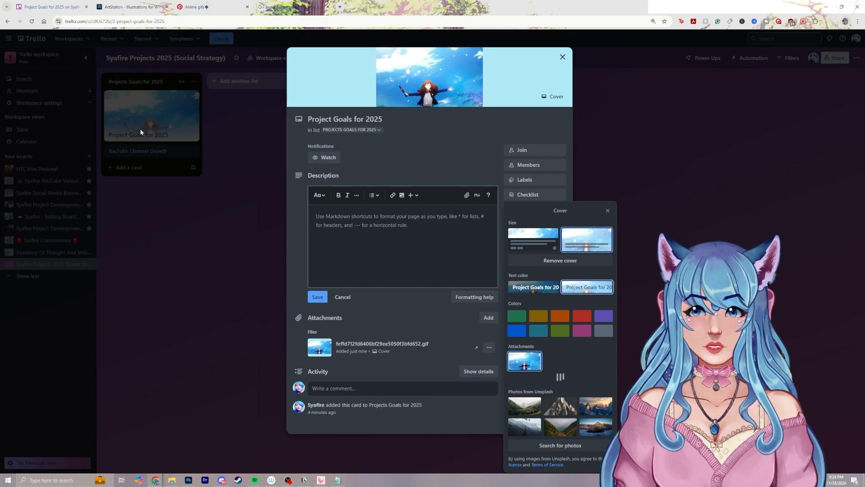
Set the cover's text color to the light option and close the "Project Goals for 2025" card
click(590, 291)
click(535, 289)
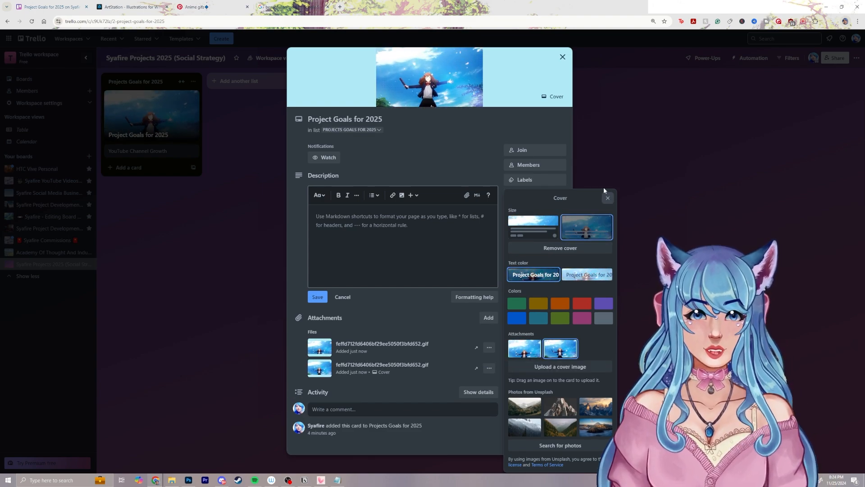
click(608, 198)
click(187, 204)
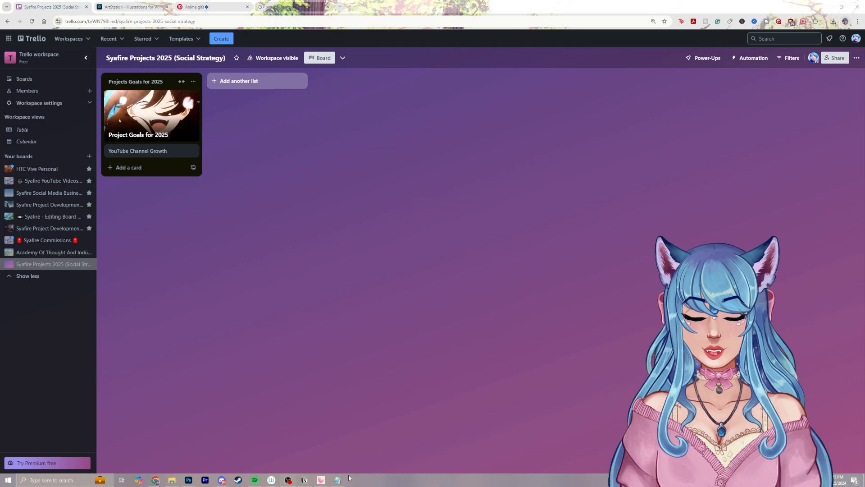
Switch to Notepad and copy the "YouTube Channel Growth (5)" line
key(alt+Tab)
click(552, 175)
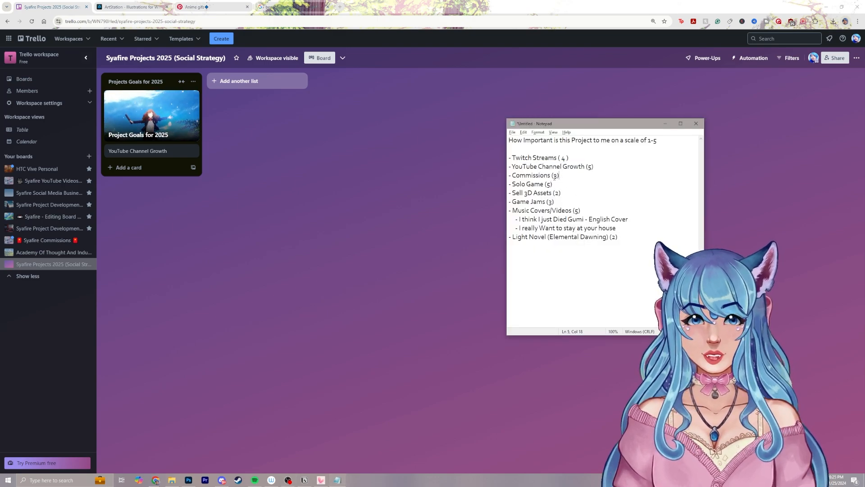
drag(552, 175, 516, 175)
drag(595, 167, 508, 167)
key(ctrl+c)
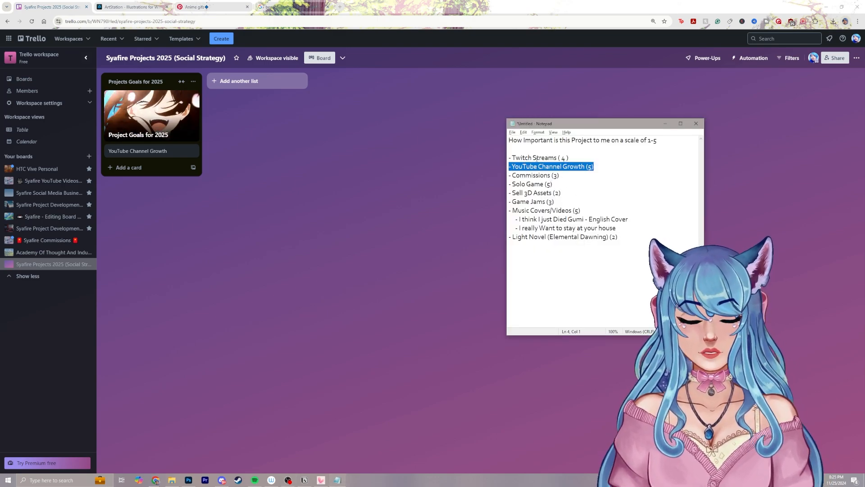
Move the "YouTube Channel Growth (5)" line above "Twitch Streams" and keep one blank line under the heading
click(516, 150)
key(ctrl+v)
click(610, 164)
drag(609, 165, 508, 166)
key(BackSpace)
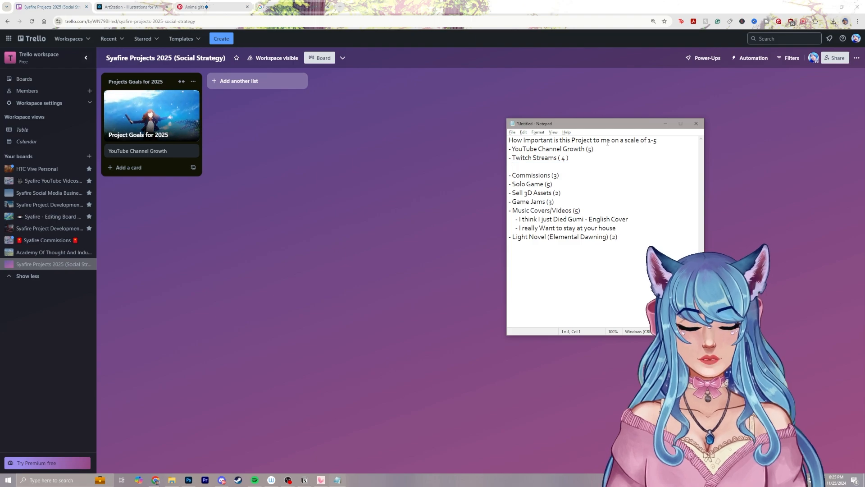
click(664, 140)
text(\)
key(BackSpace)
key(Return)
Copy the "Solo Game (5)" line onto a new line directly below "YouTube Channel Growth (5)"
click(518, 175)
key(BackSpace)
drag(554, 184, 509, 184)
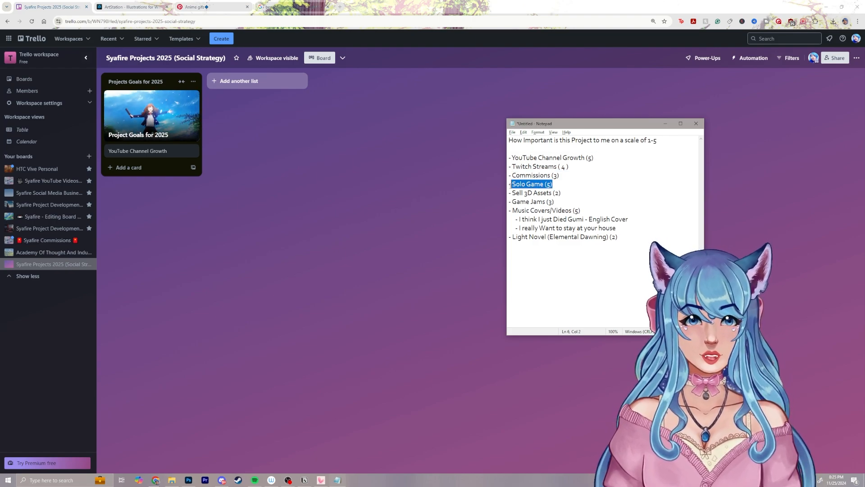
key(ctrl+c)
click(597, 158)
key(Return)
key(ctrl+v)
Copy "Music Covers/Videos (5)" below the upper "Solo Game (5)" with a leading dash, and delete the lower duplicates of both lines
drag(582, 221, 513, 220)
key(ctrl+c)
click(554, 167)
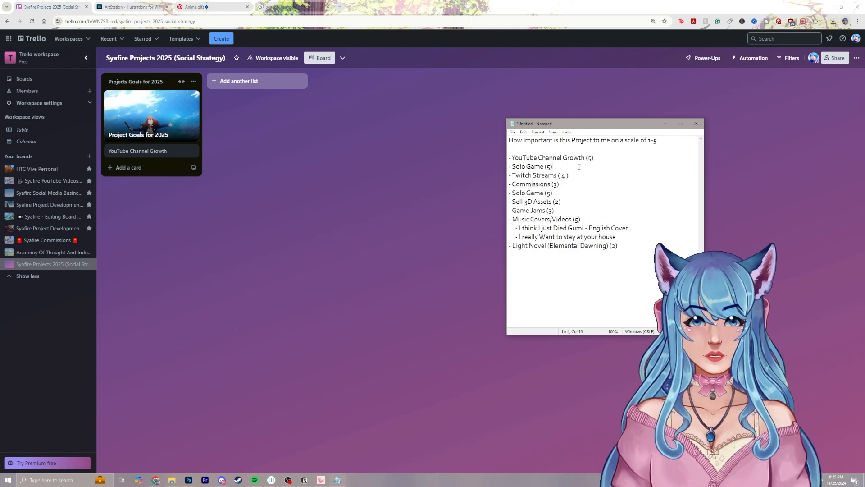
key(Return)
key(ctrl+v)
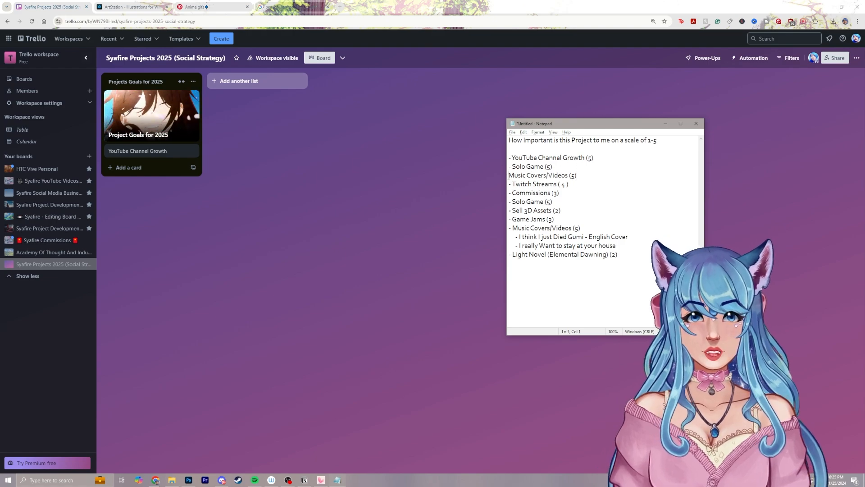
text(-)
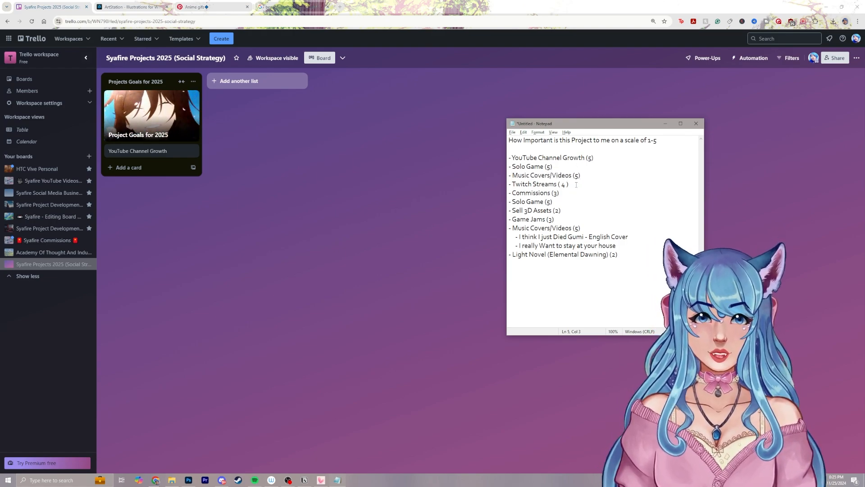
drag(590, 227, 509, 230)
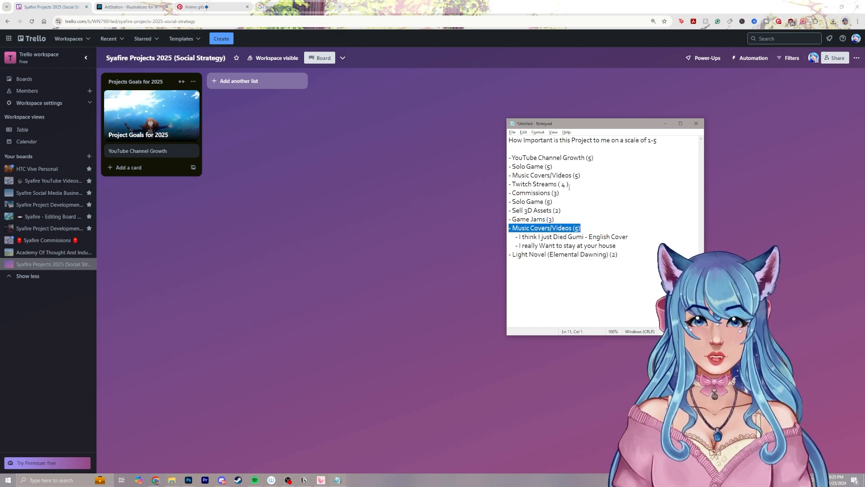
drag(585, 227, 505, 229)
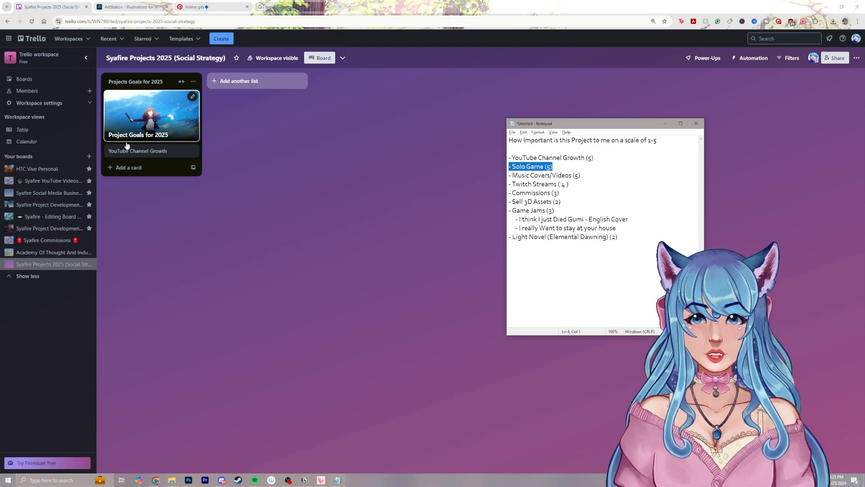
Switch to Trello and add a "Solo Game (Visual Novel)" card to the "Projects Goals for 2025" list
click(147, 167)
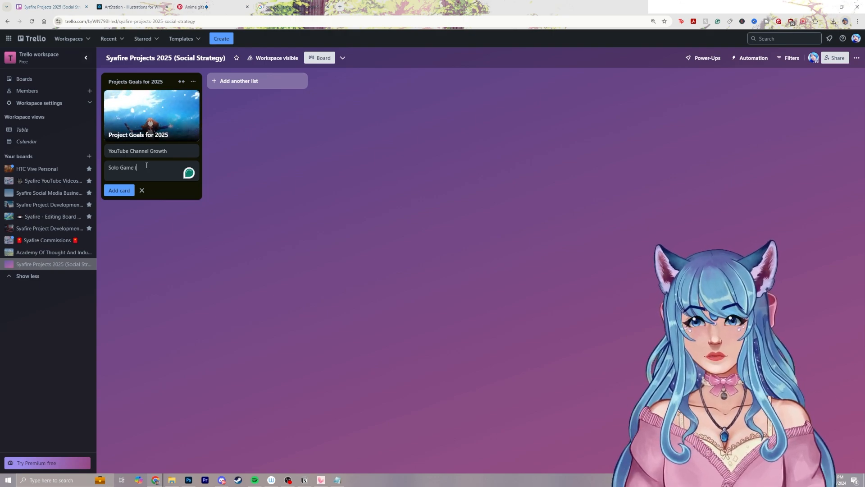
text(Solo Game (Visual Novel)
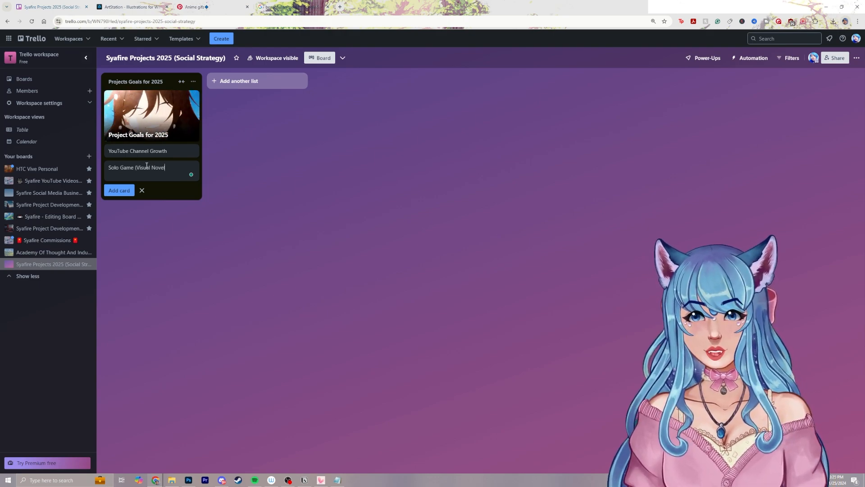
text())
key(Return)
Check the next project in Notepad and add a "Music Covers/Videos" card to the "Projects Goals for 2025" list in Trello
key(alt+Tab)
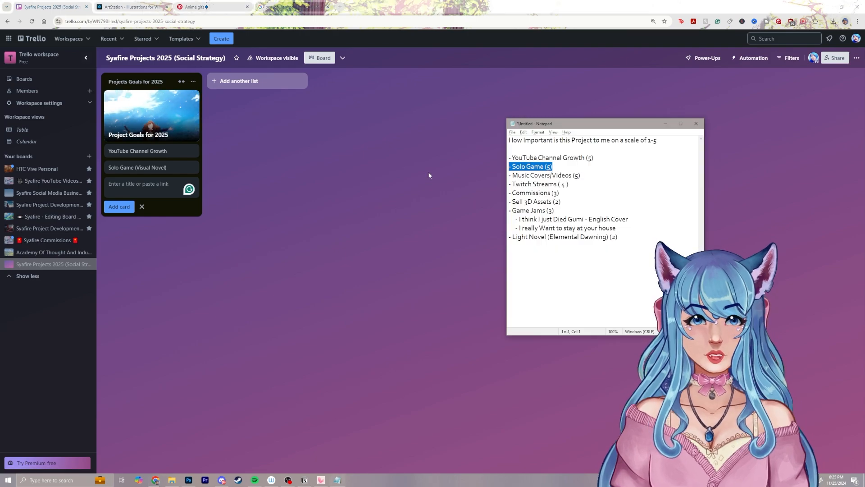
click(150, 185)
text(M)
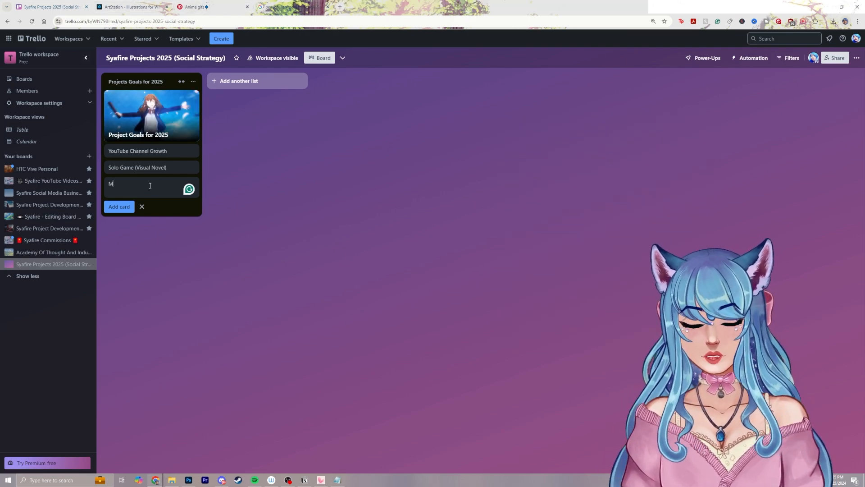
text(usic Covers)
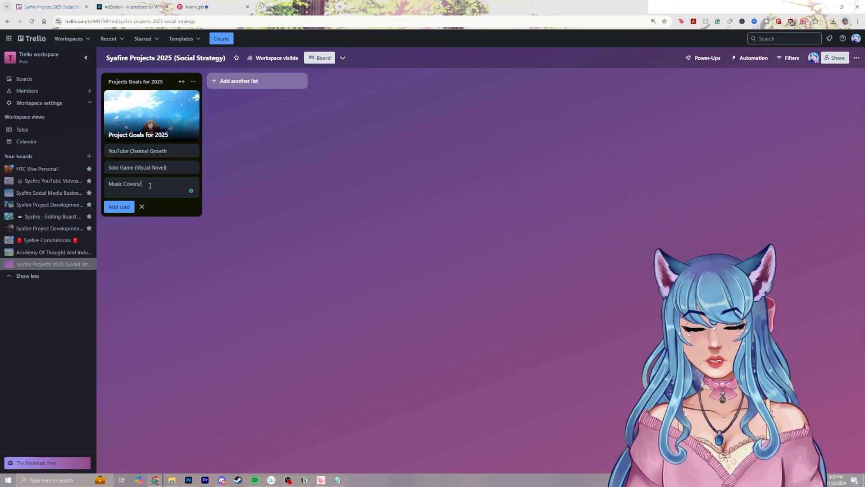
text(/Videos)
key(Return)
Check the next project in Notepad and add a "Twitch Streams (Consistent)" card to the Trello goals list
key(alt+Tab)
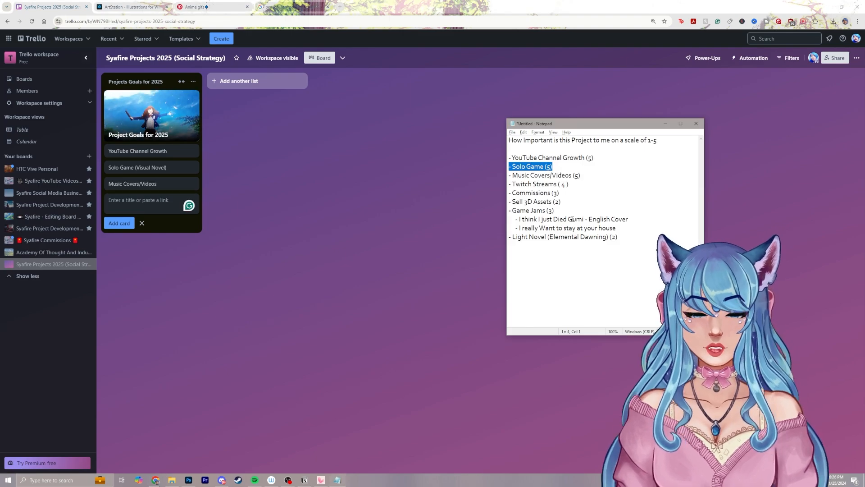
click(569, 184)
key(alt+Tab)
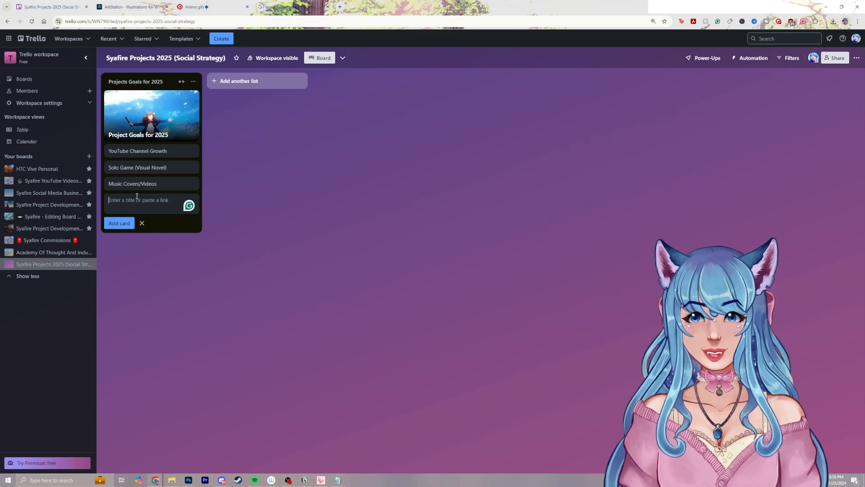
text(Twitch Streams (C)
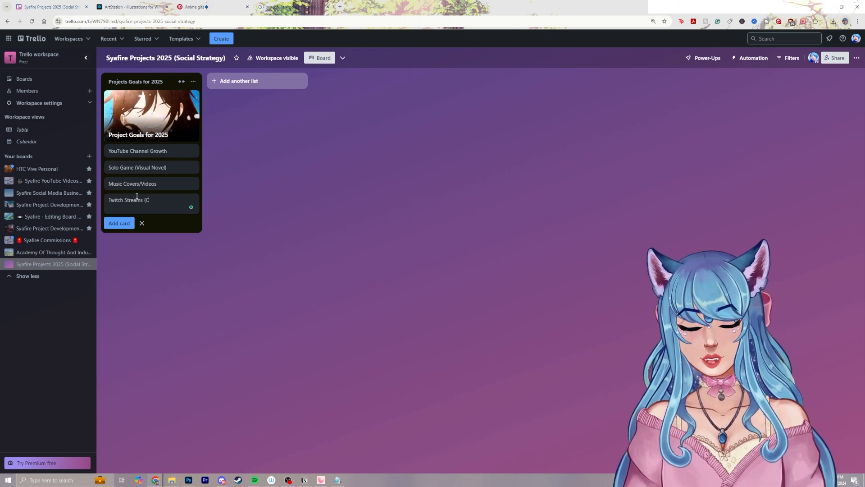
text(onsistent))
key(Return)
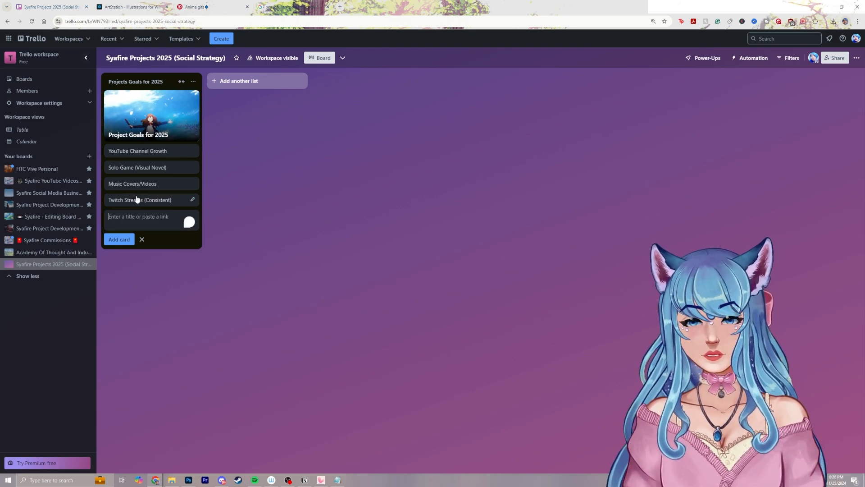
Check the remaining lower-rated projects in Notepad and add a "Commissions" card to the Trello goals list
key(alt+Tab)
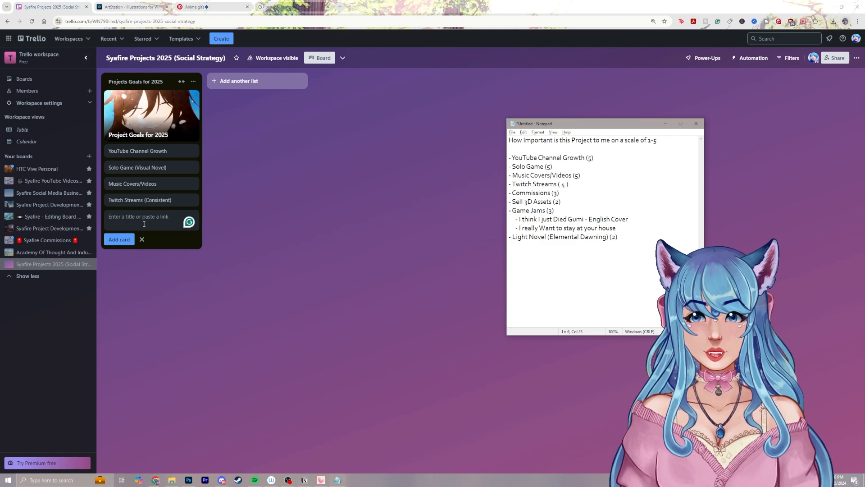
drag(558, 211, 513, 202)
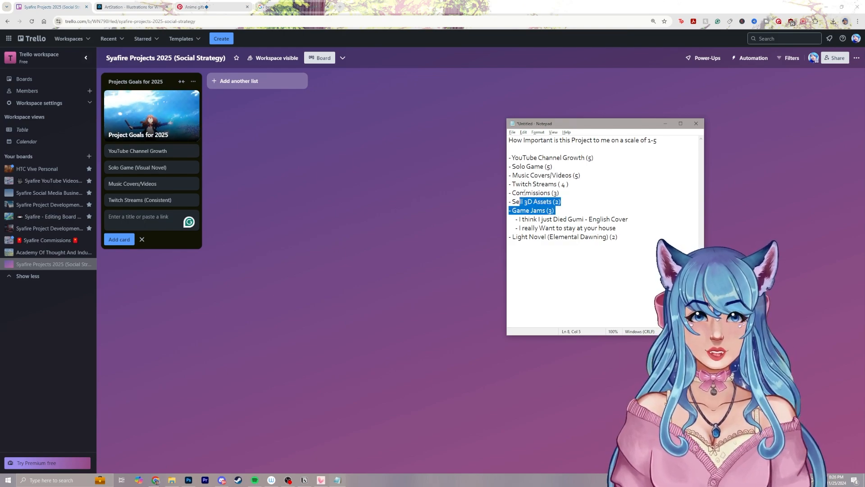
click(559, 194)
click(161, 218)
text(Commission)
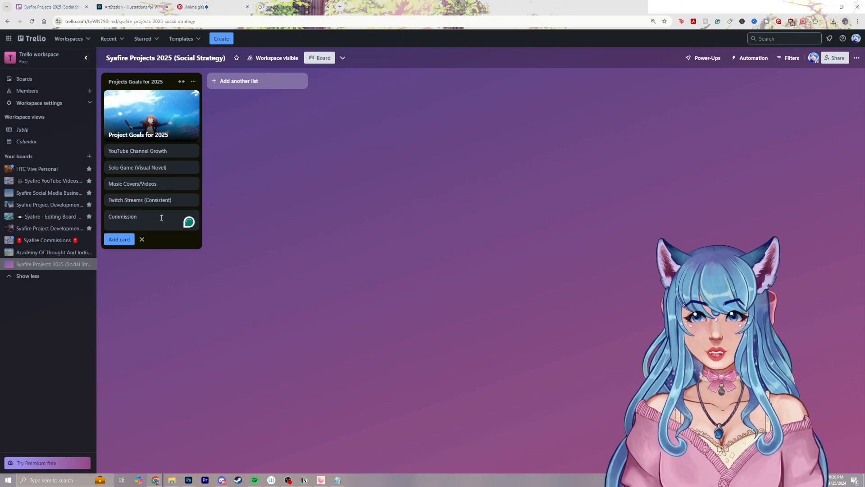
text(s )
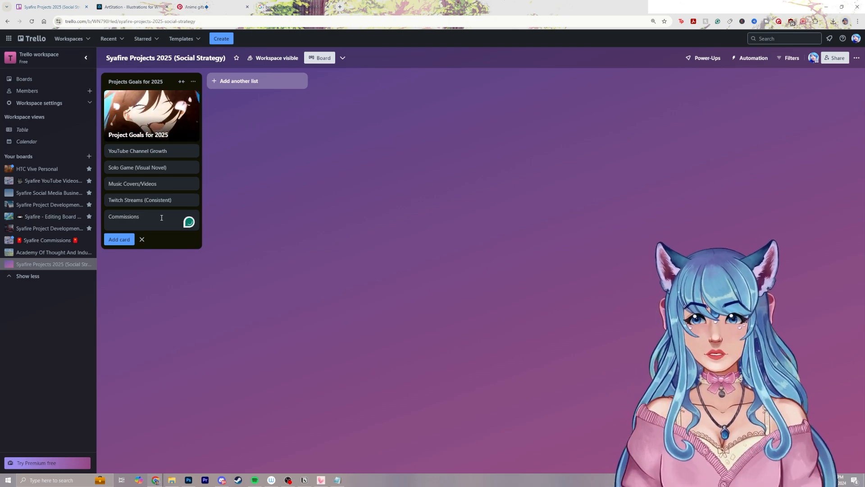
text((3)
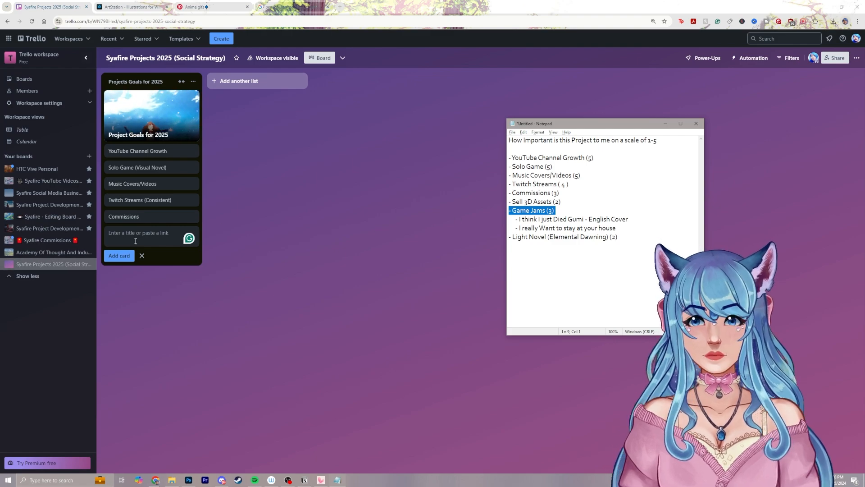
Add the cards "Game Jams" and "Sell 3D Assets" to the "Projects Goals for 2025" list
text(Game Jams)
key(Return)
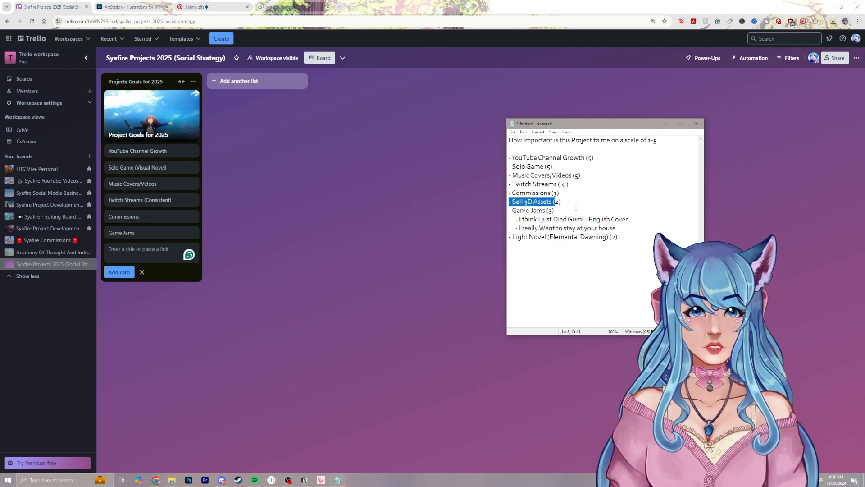
click(135, 251)
text(Sell )
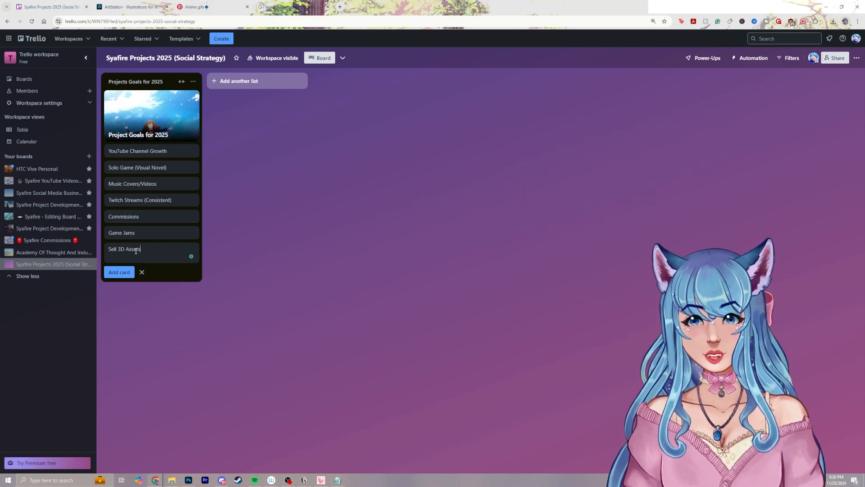
text(3D Assets)
key(Return)
Review the ranked projects in Notepad, add a "Light Novel (Elemental Dawning)" card to the Trello goals list, and finish adding cards
key(alt+Tab)
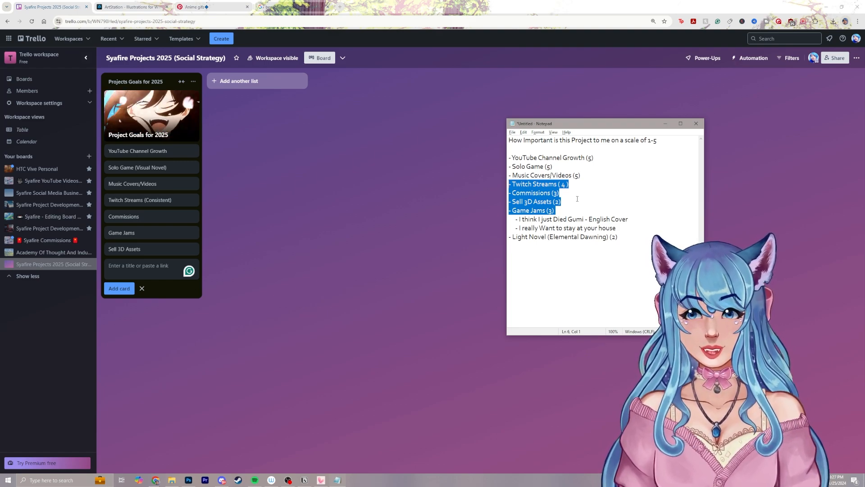
drag(581, 175, 509, 157)
drag(555, 210, 510, 184)
click(559, 201)
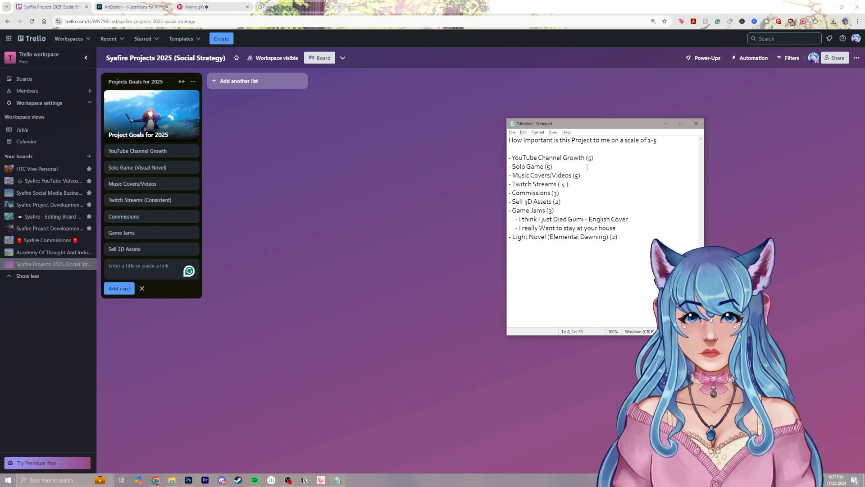
click(144, 265)
text(Light Nov)
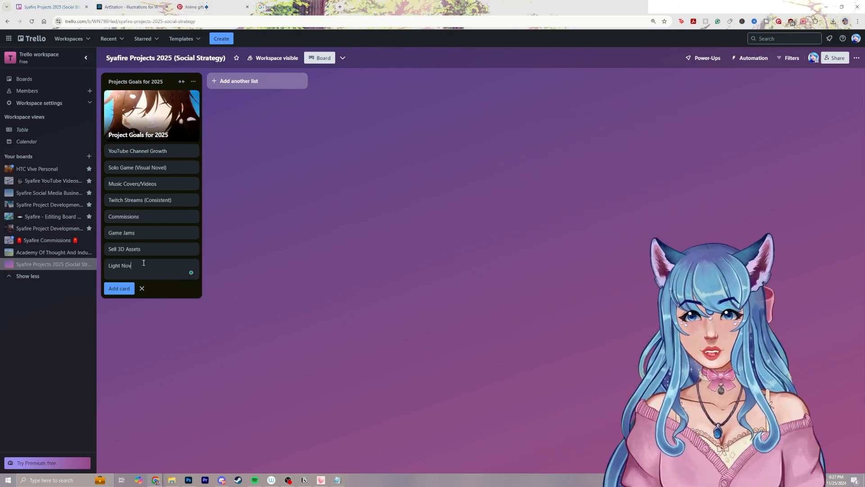
text(el (Elemental )
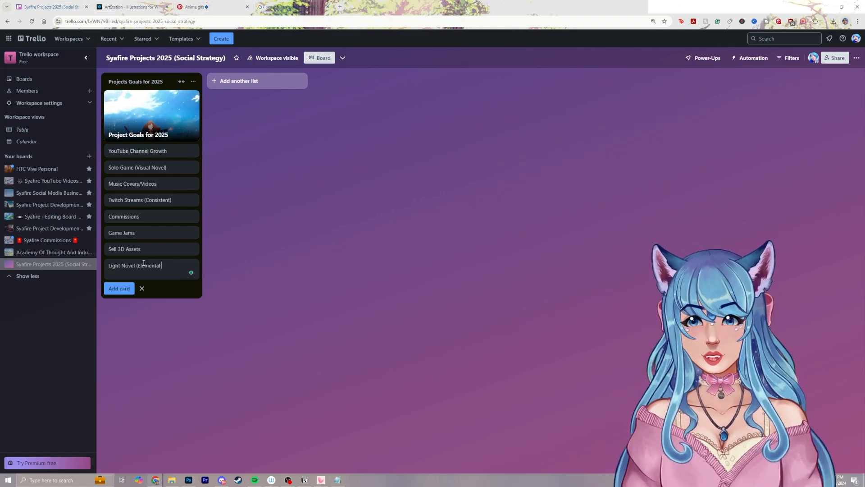
text(Dawning))
key(Return)
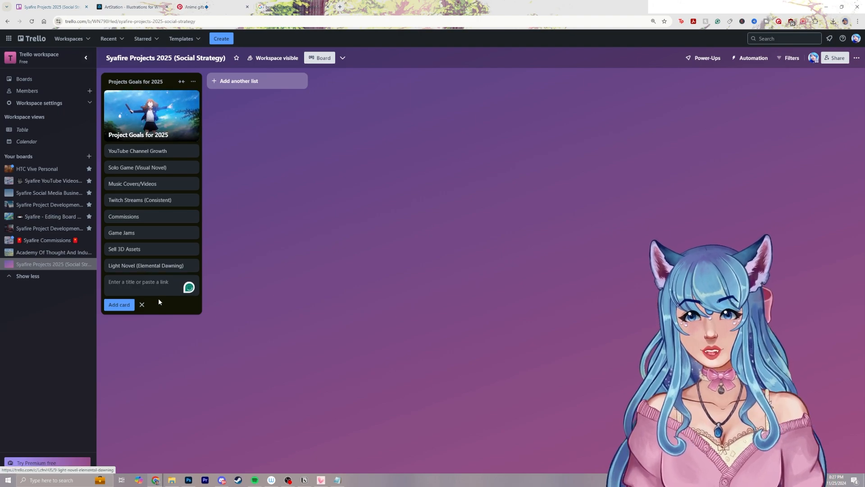
click(144, 304)
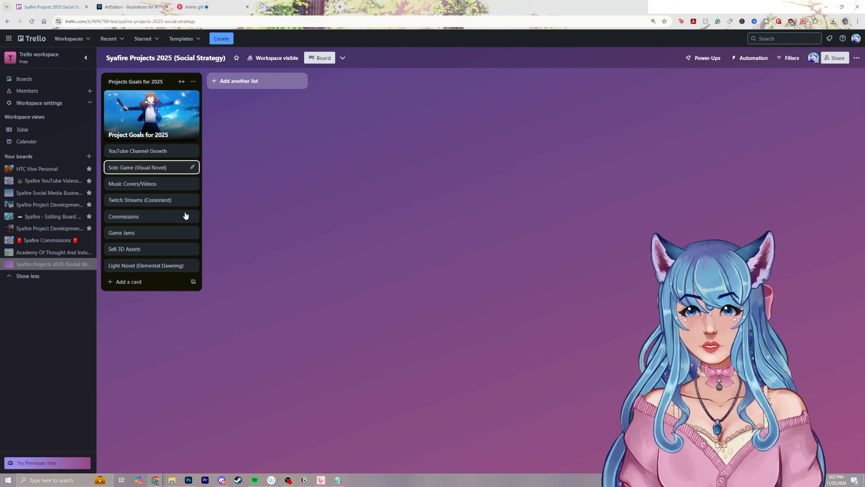
Add a second list named "YouTube Channel Growth" to the board
click(295, 81)
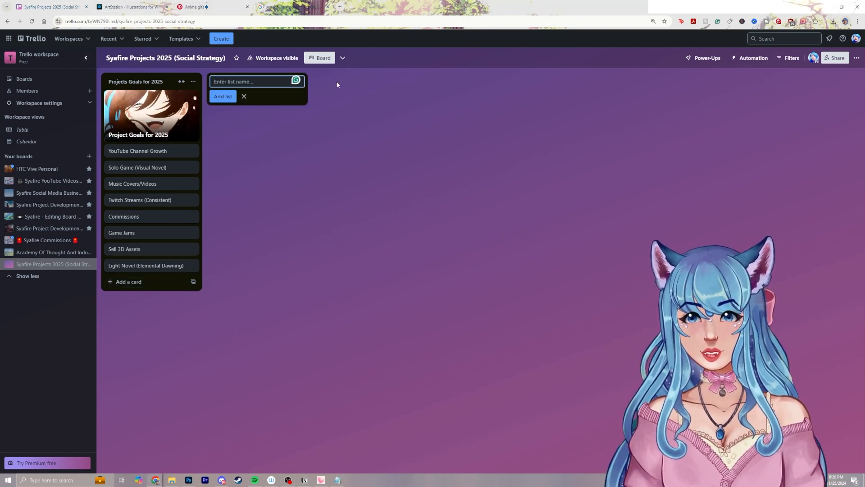
text(YouTu)
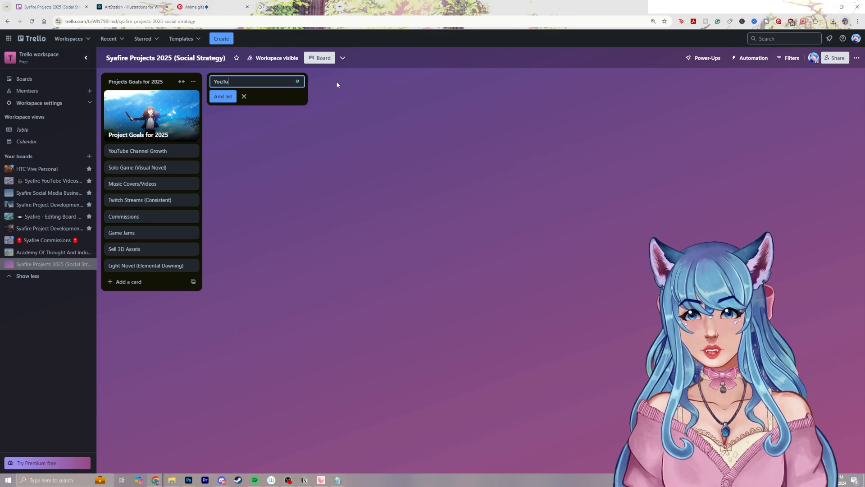
text(be CDhannel Growth)
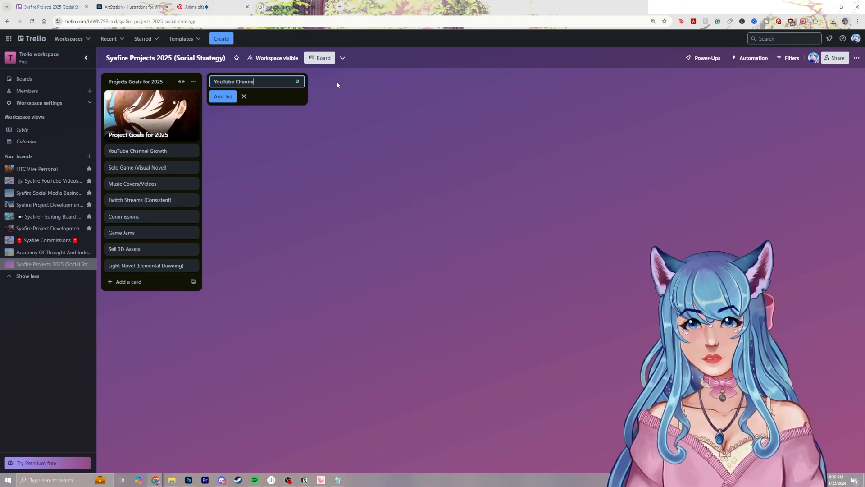
key(Return)
Add a card titled "YouTube Channel Growth" to the "YouTube Channel Growth" list
click(270, 97)
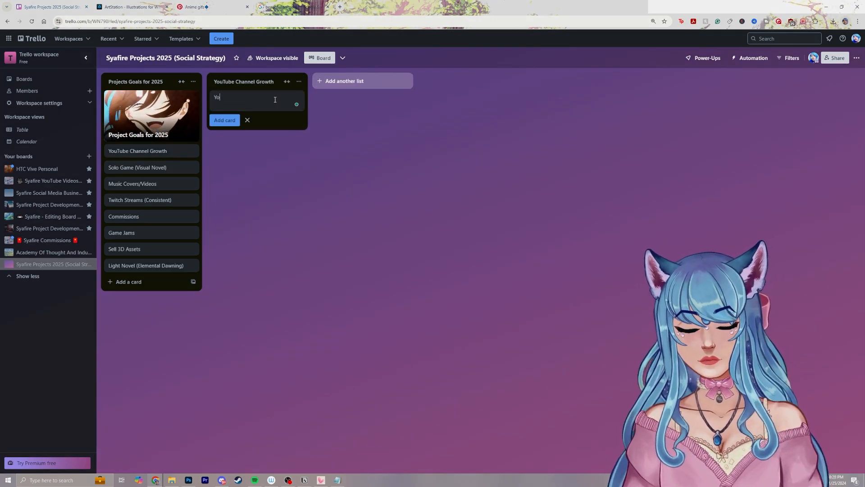
text(YouTube Channel Growth)
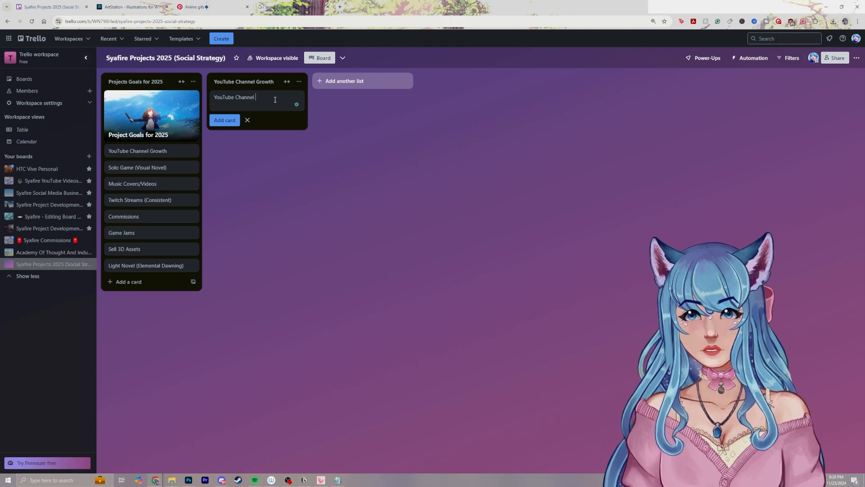
key(Return)
Save the "Comics Love GIF by TikiIndia" image from Google Images to the Desktop as giphy.gif and open the "YouTube Channel Growth" header card in Trello
click(280, 5)
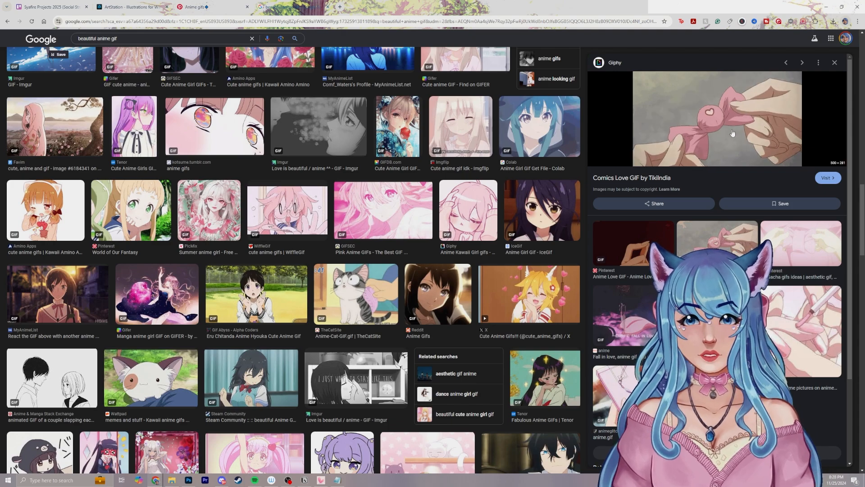
right_click(731, 115)
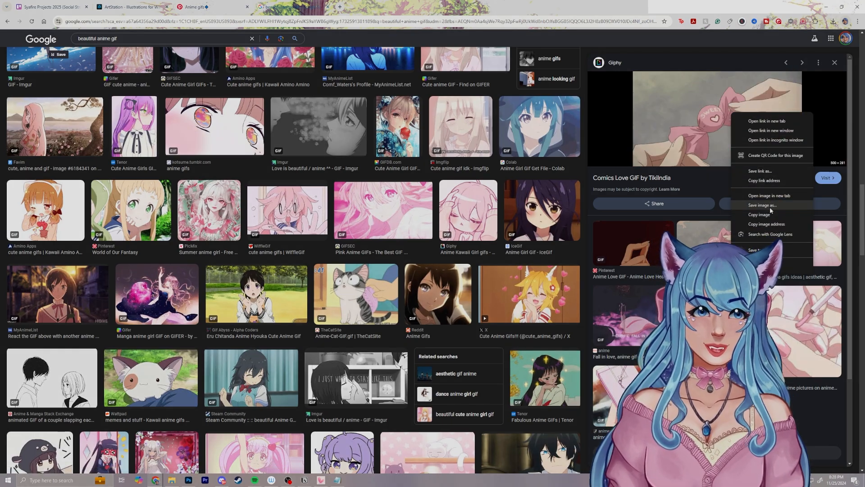
click(768, 206)
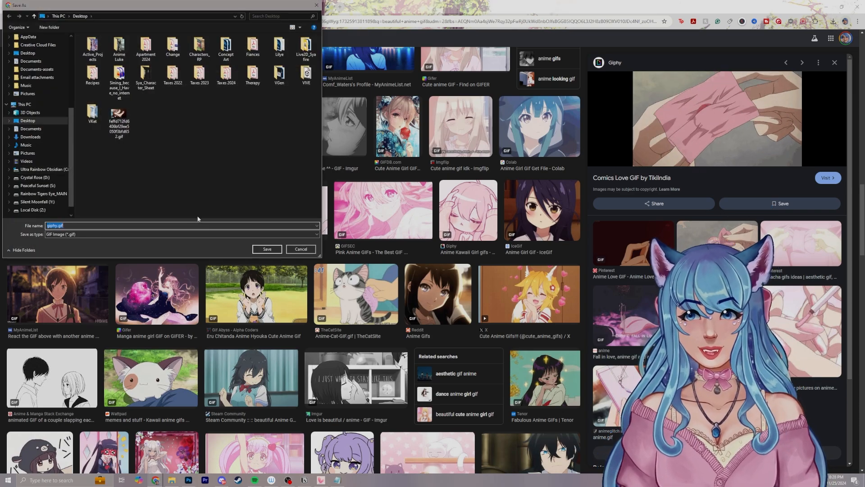
key(Return)
click(133, 4)
click(49, 6)
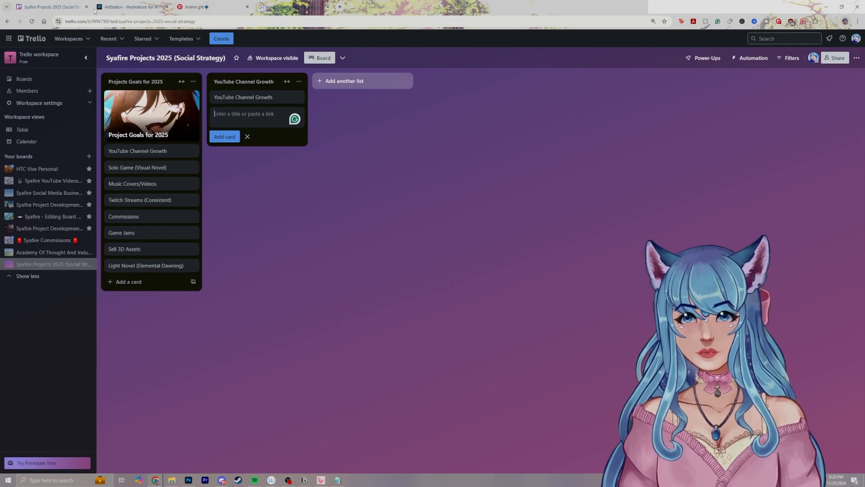
click(252, 97)
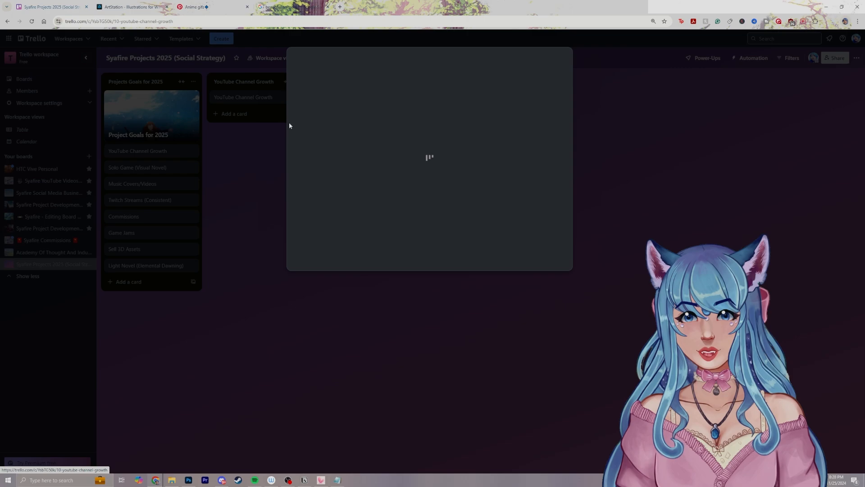
click(292, 7)
right_click(694, 123)
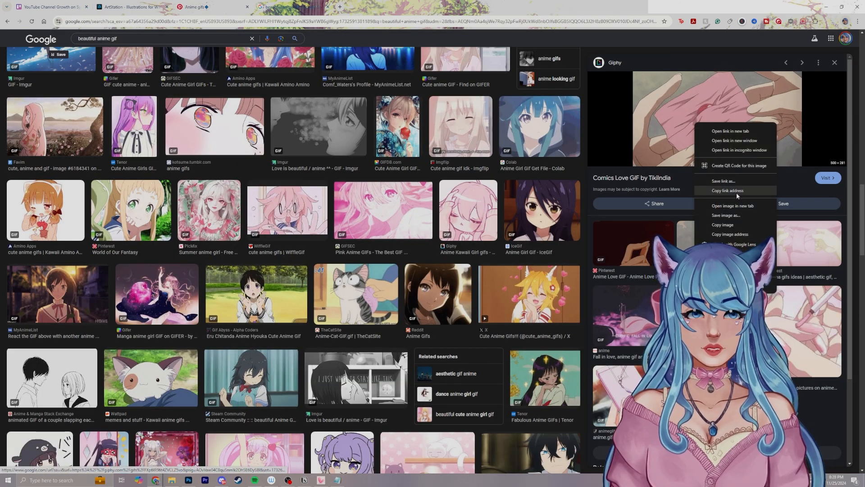
click(723, 215)
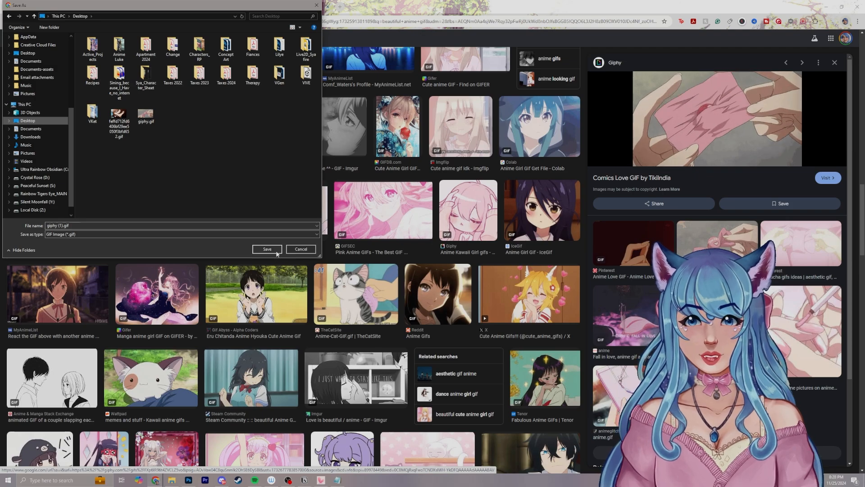
key(Return)
Close the ArtStation page and return to the "YouTube Channel Growth" card in Trello
click(125, 6)
key(ctrl+w)
click(43, 6)
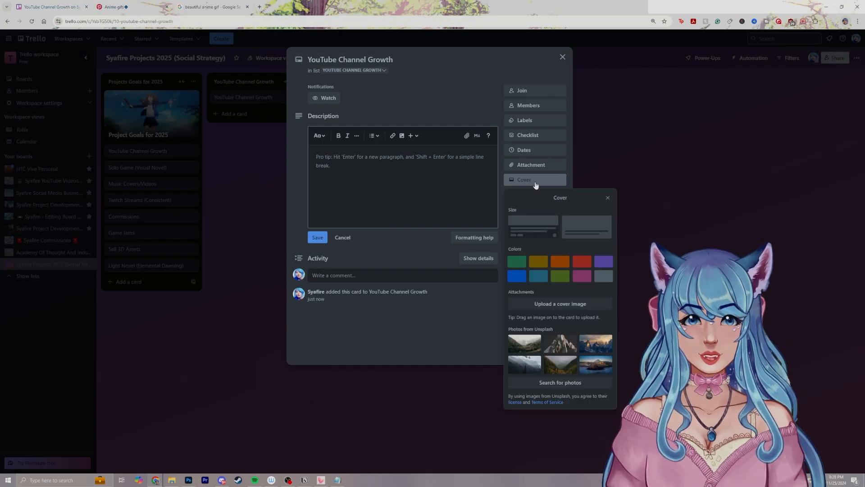
Upload giphy.gif as the "YouTube Channel Growth" card's cover, using the full-cover size with dark title text, and close the card
click(549, 305)
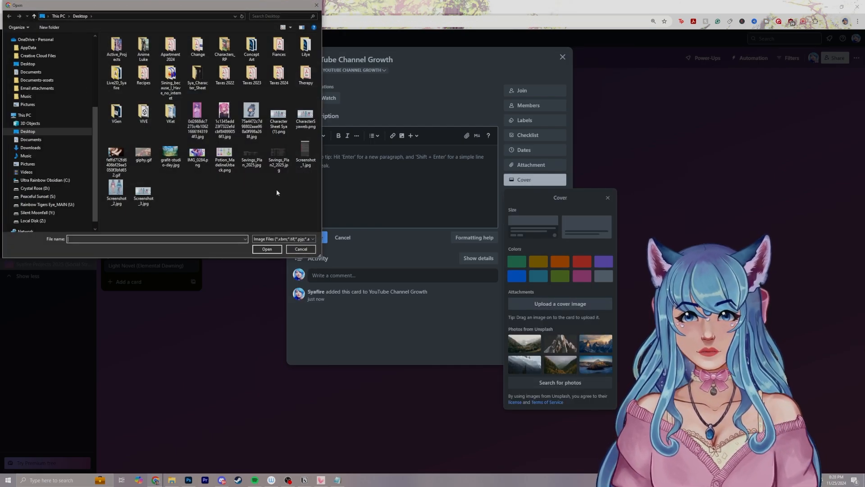
double_click(144, 153)
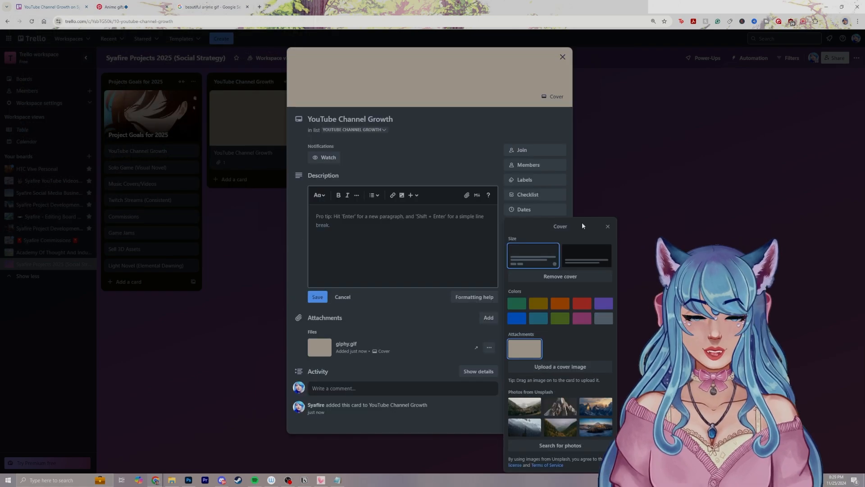
click(585, 255)
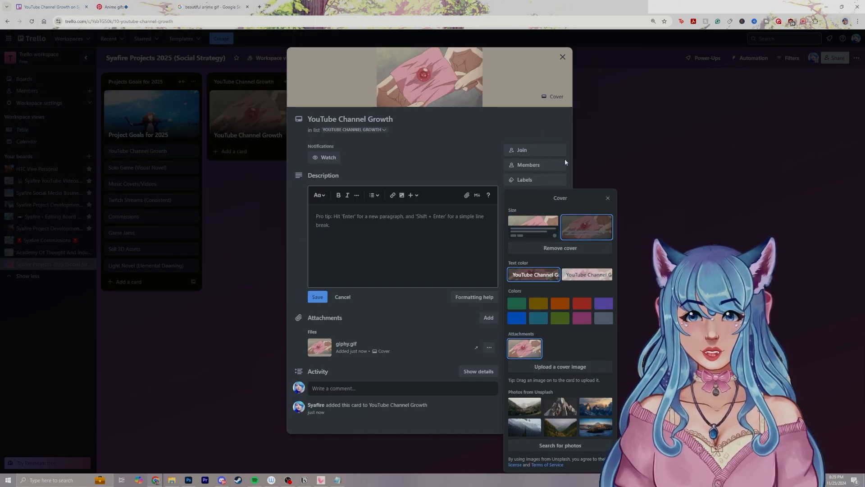
click(587, 275)
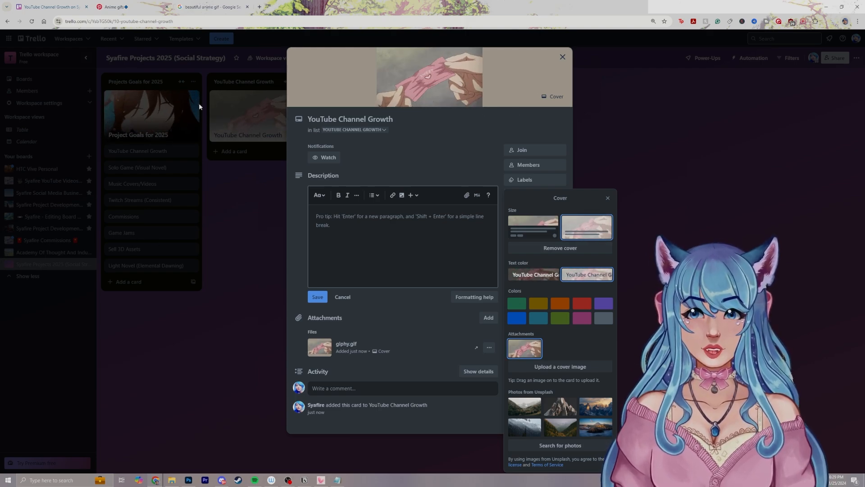
click(562, 57)
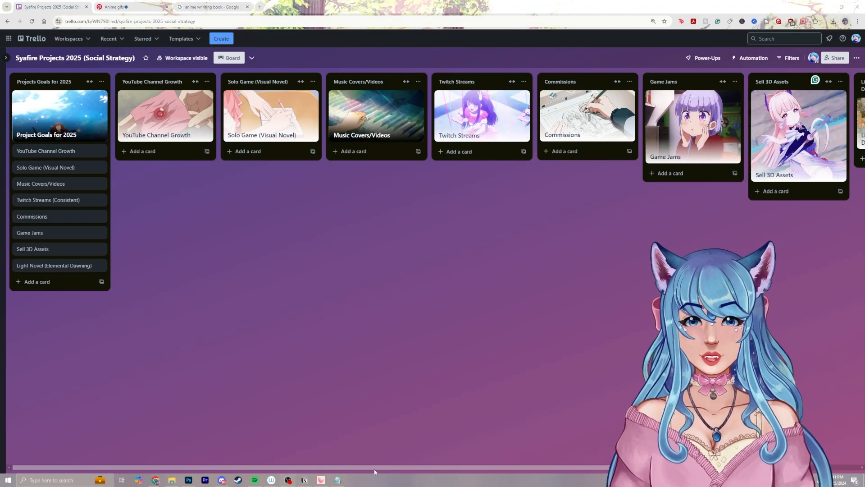
Move the "Music Covers/Videos" card below the header card in the "YouTube Channel Growth" list and archive the emptied "Music Covers/Videos" list
drag(374, 469, 388, 320)
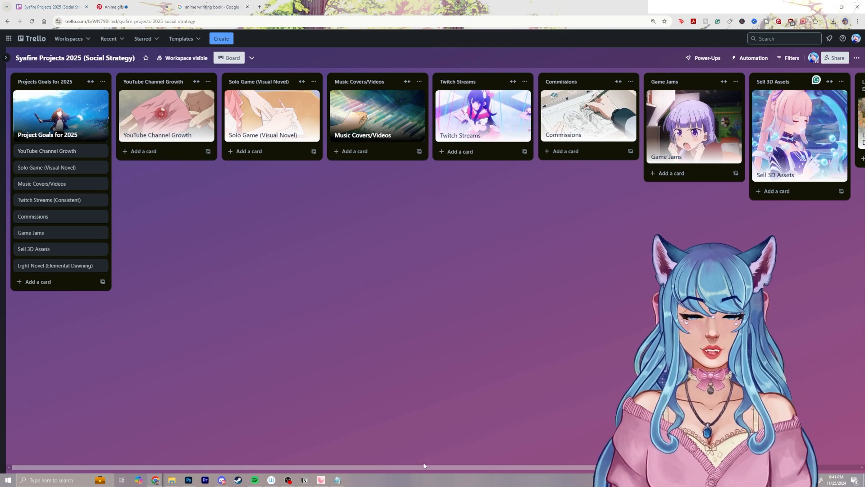
drag(339, 464, 320, 430)
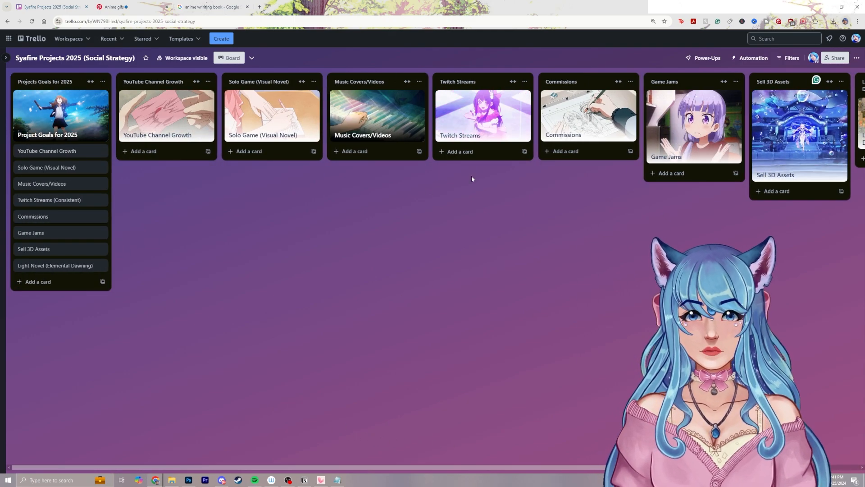
drag(394, 124, 185, 178)
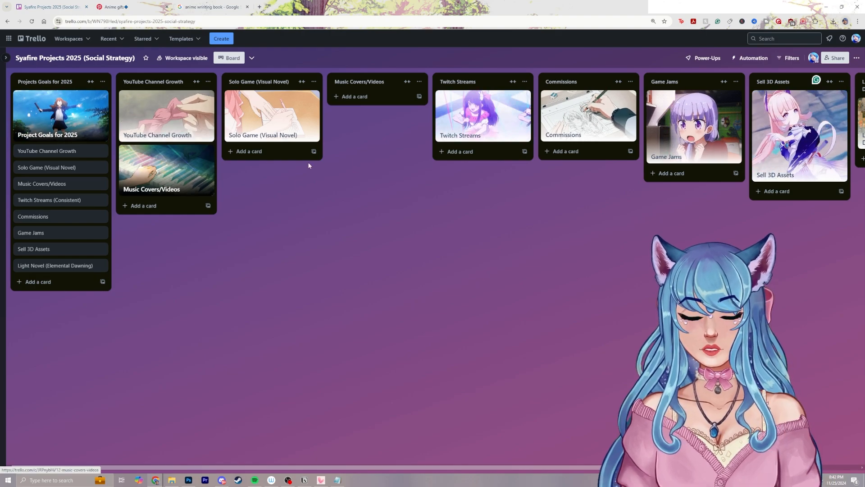
click(419, 81)
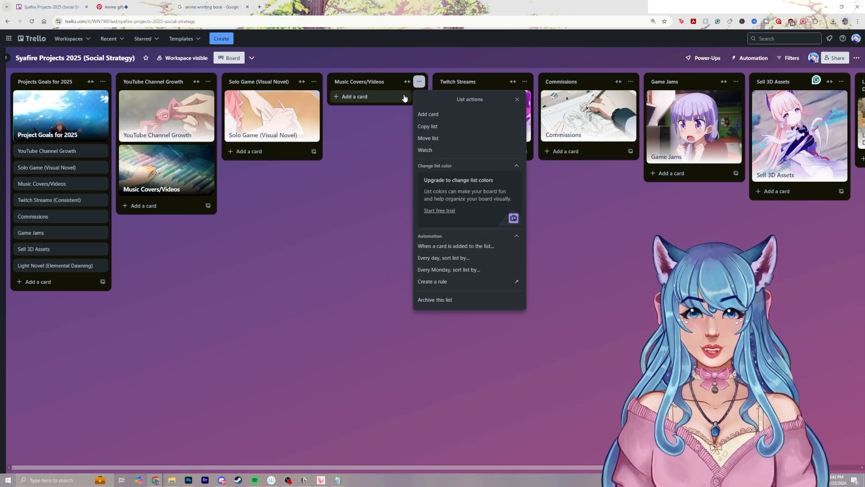
click(444, 300)
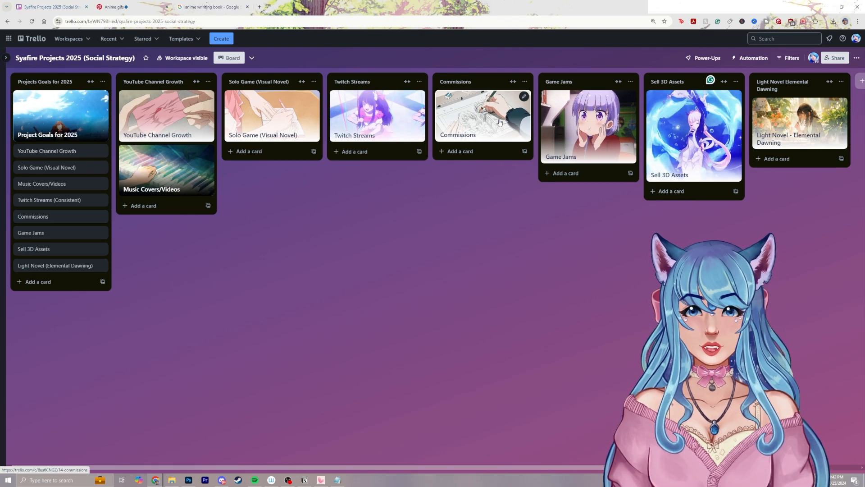
Move the "Commissions" card below the header card in the "Twitch Streams" list and archive the emptied "Commissions" list
drag(494, 127, 383, 175)
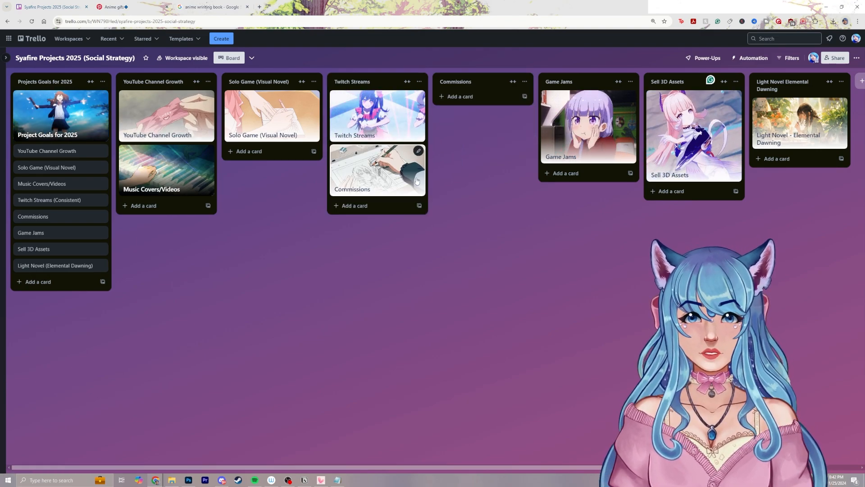
click(524, 82)
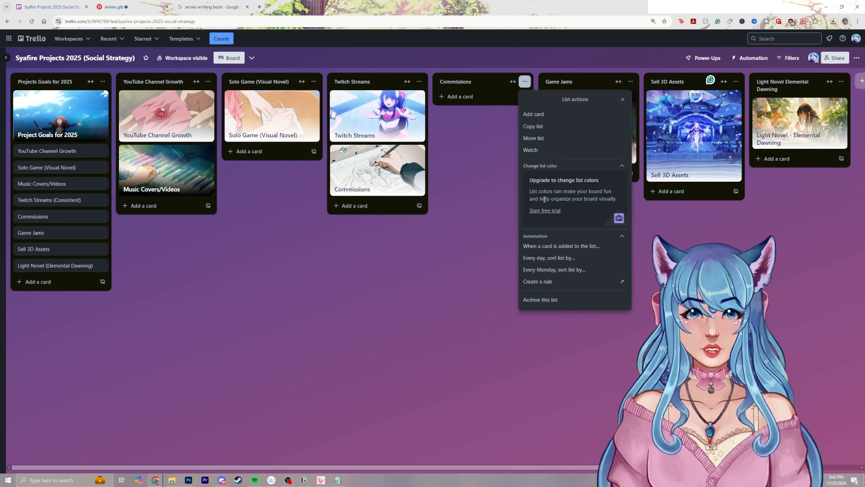
click(556, 300)
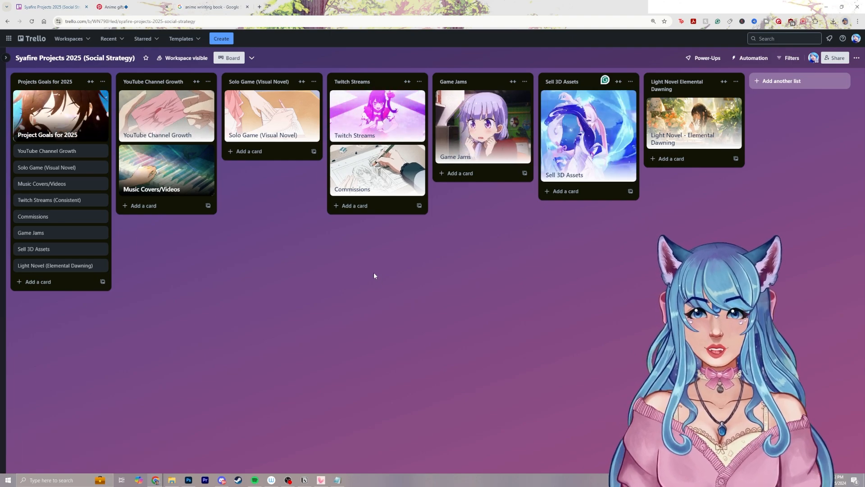
Add a list named "Things that Delayed my Goals but are still amazing <3" at the end of the board
click(781, 81)
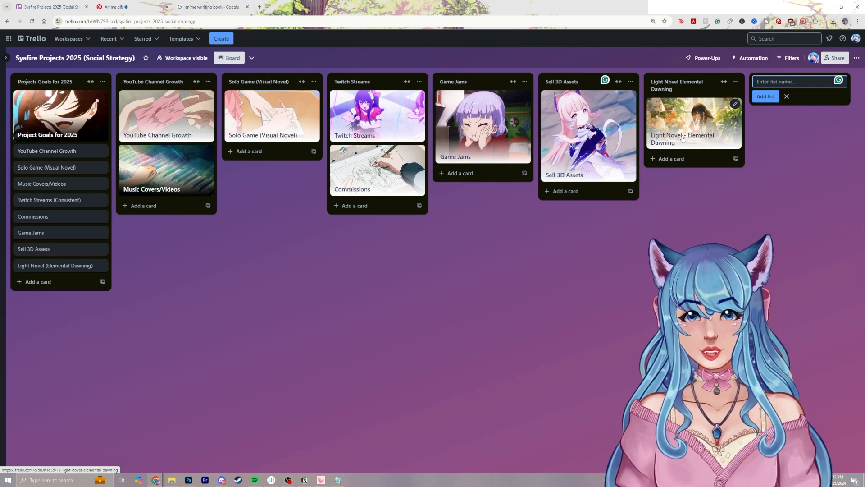
text(Th)
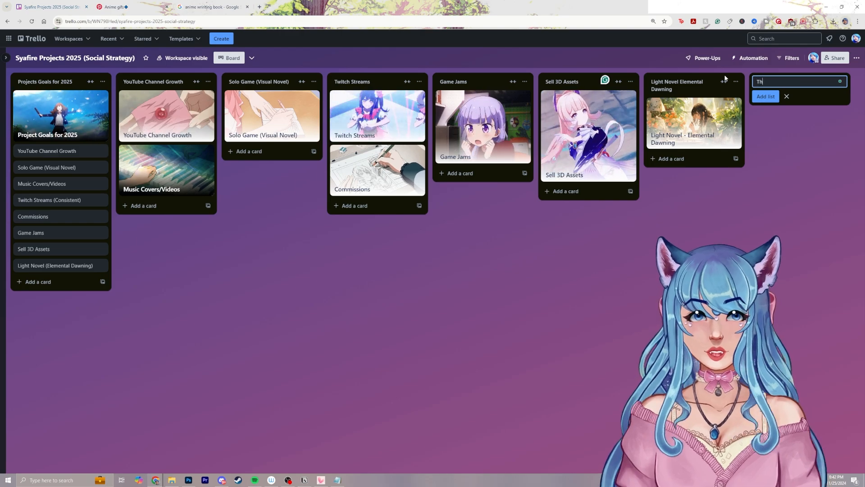
text(ings that Delaye)
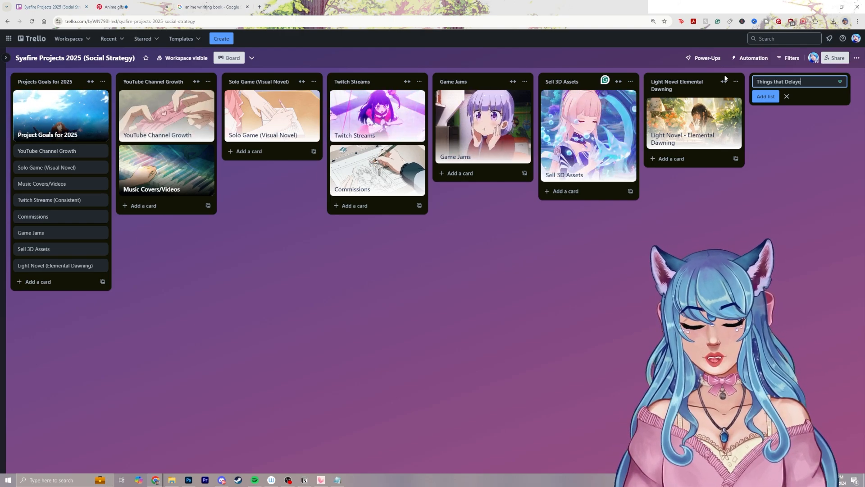
text(d my Goals but are still amazin)
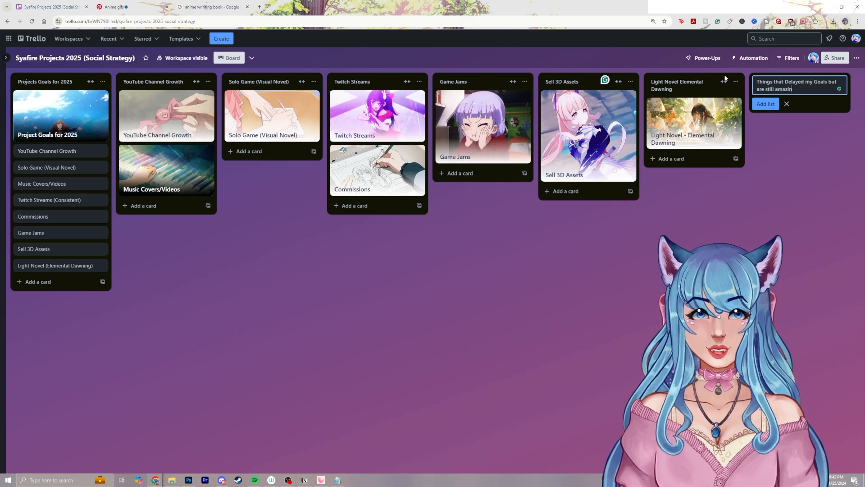
text(g <3)
click(765, 104)
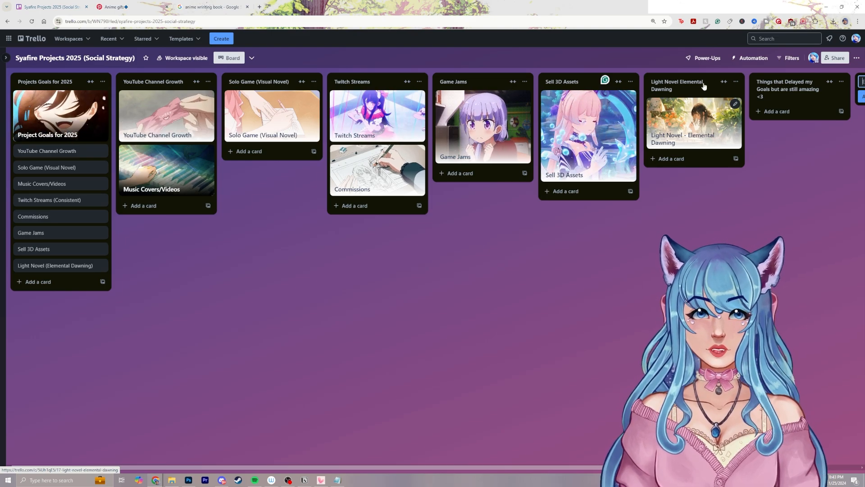
Copy the new list's name and add a card titled "Things that Delayed my Goals but are still amazing <3" to that list
click(791, 91)
key(ctrl+c)
click(796, 112)
key(ctrl+v)
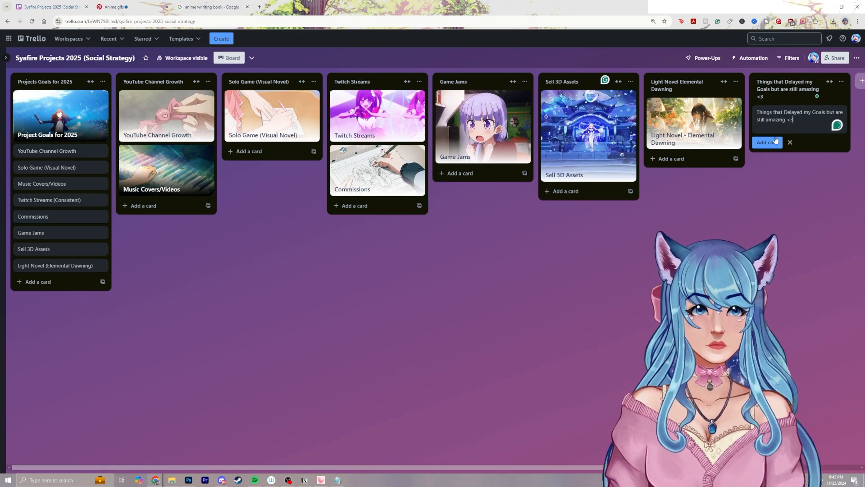
click(767, 142)
Open the "Things that Delayed my Goals" card and download the pink-sky anime GIF from Pinterest
click(795, 117)
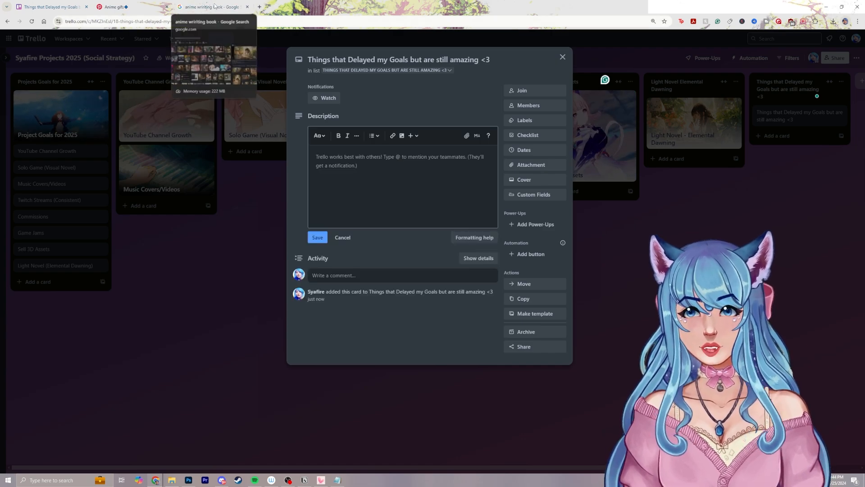
click(285, 170)
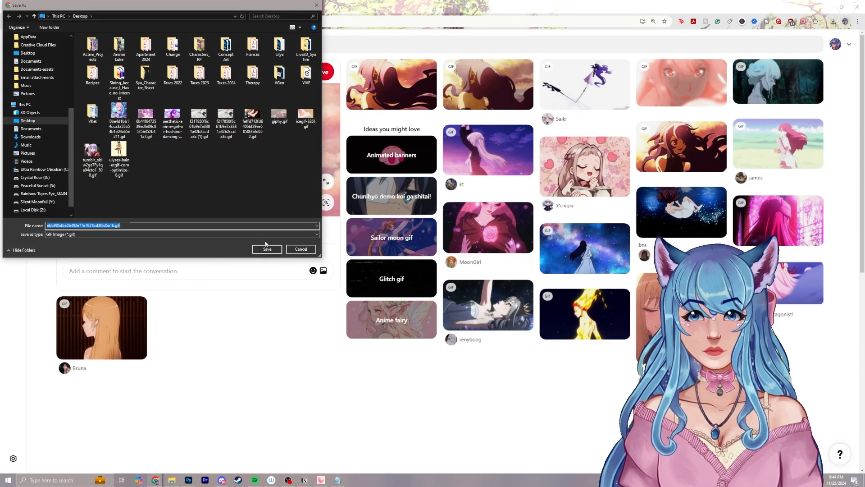
click(266, 247)
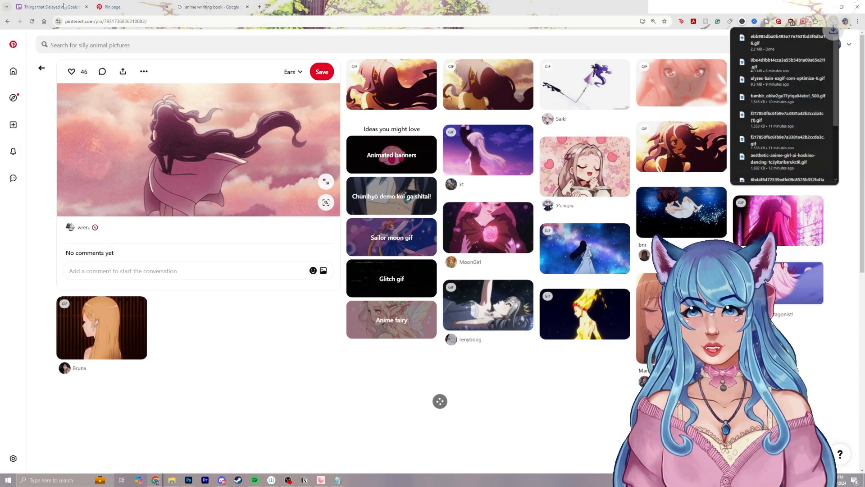
Set the downloaded Pinterest GIF as the "Things that Delayed my Goals" card's full-size cover with dark title text, and close the card
click(64, 6)
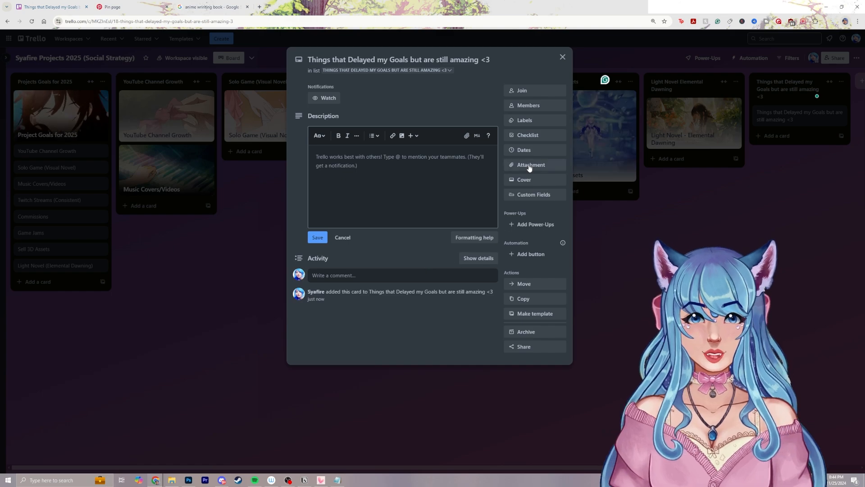
click(525, 179)
click(560, 304)
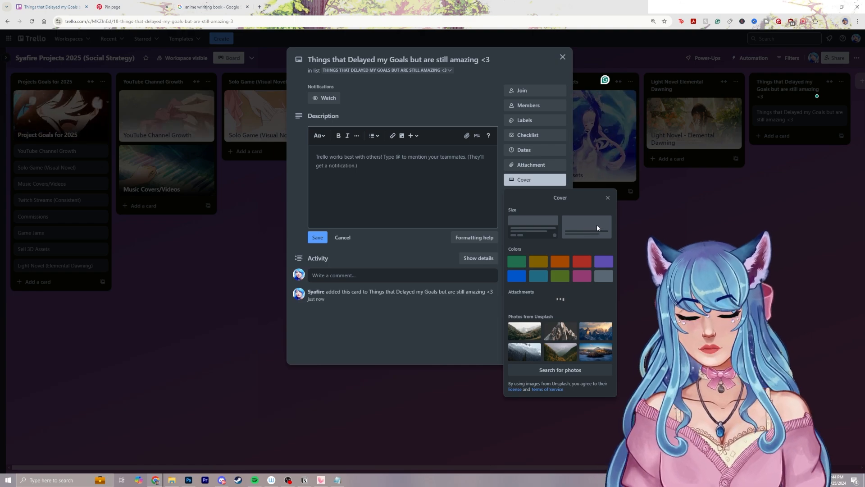
click(710, 209)
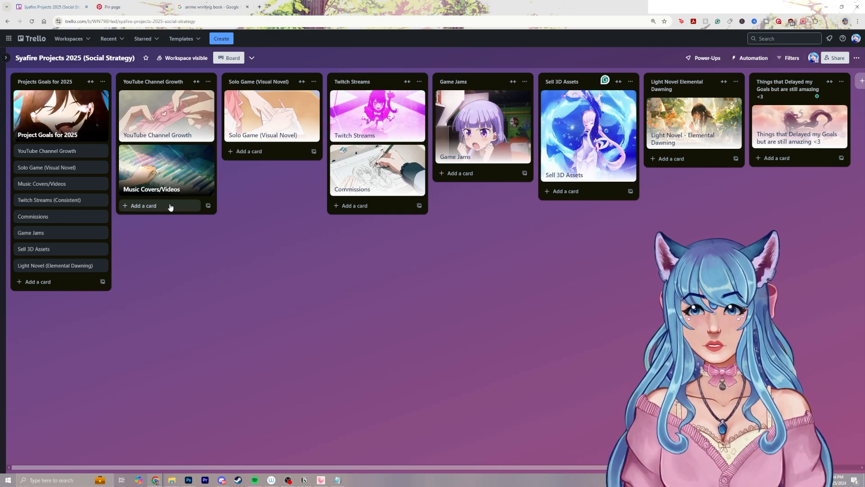
Open the YouTube Channel Growth card and start a bulleted description with "Making Videos Consistently"
click(170, 207)
click(166, 117)
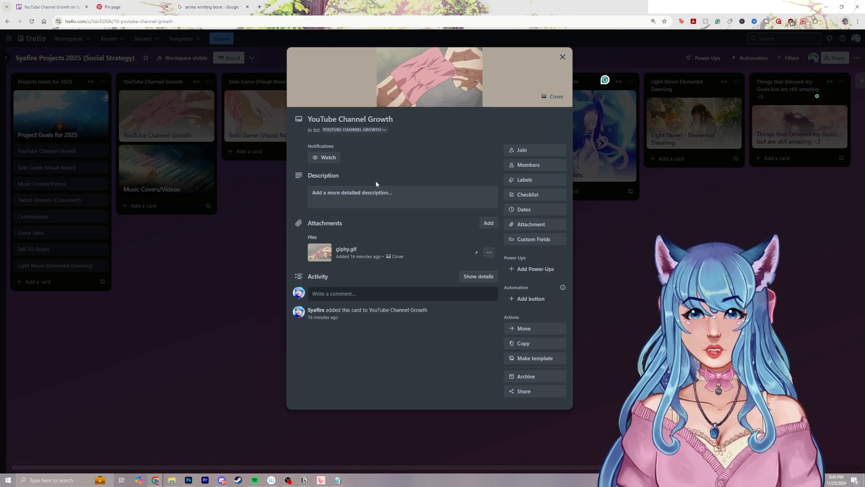
click(381, 190)
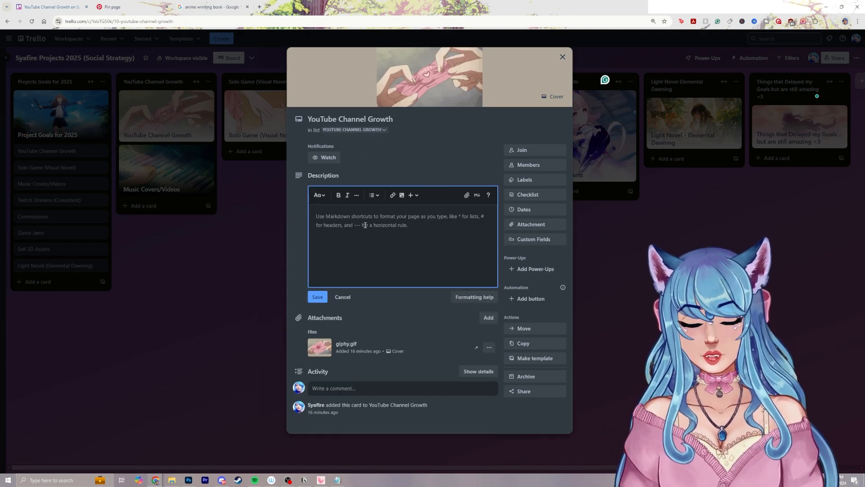
text(*)
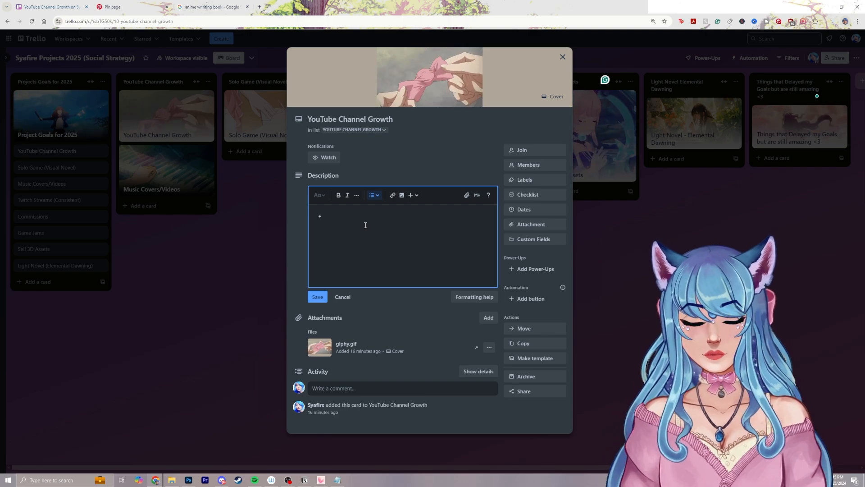
text(Making Videos )
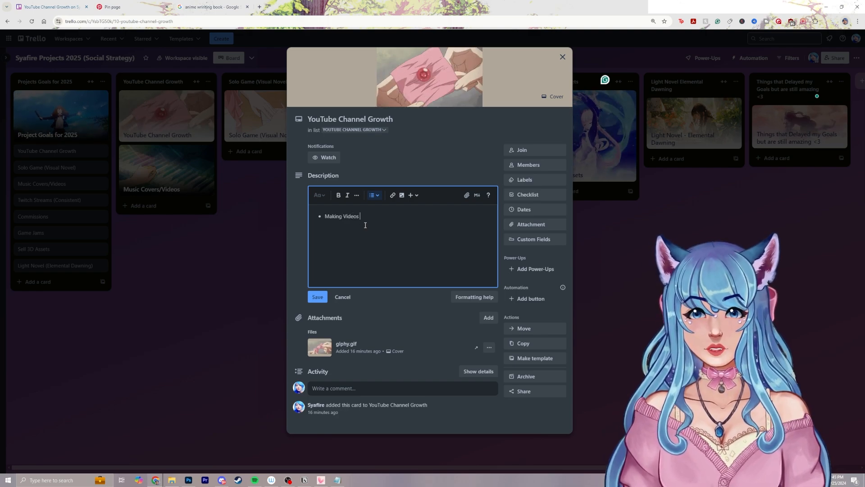
text(COns)
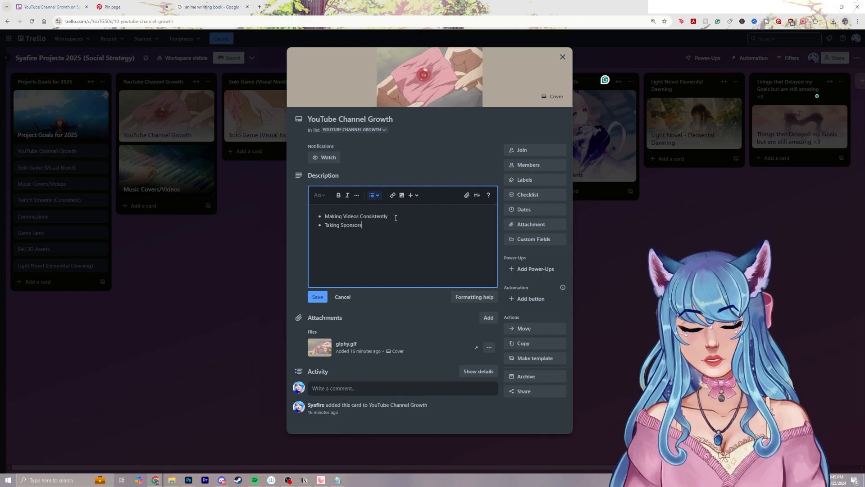
text(hips and Partnerships that make sen)
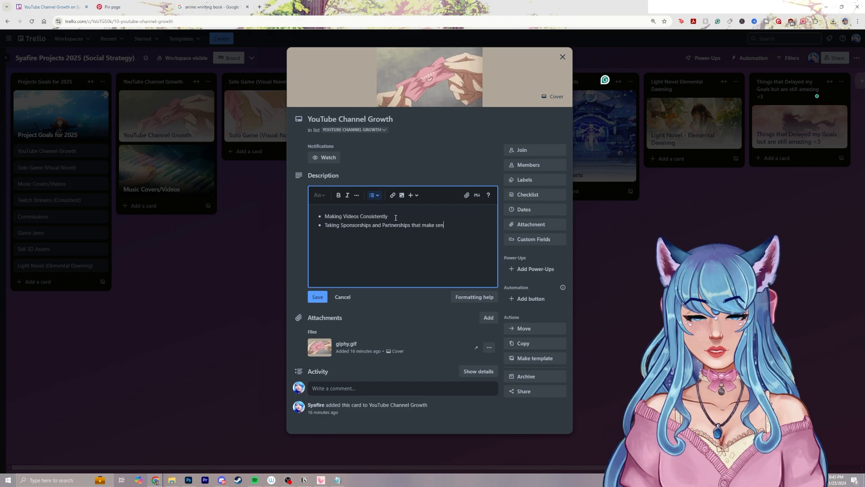
text(se for my Channel)
Add the description bullet "Taking Sponsorships and Partnerships that make sense for my Channel"
key(Return)
Add the bullet "Posting on other platforms to advertise my YT Channel", save the description, and close the card
text(Pos)
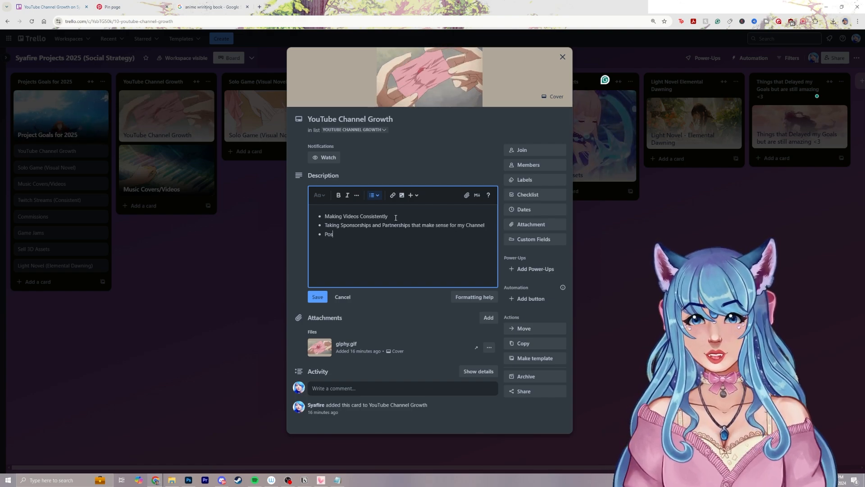
text(ting on other plat)
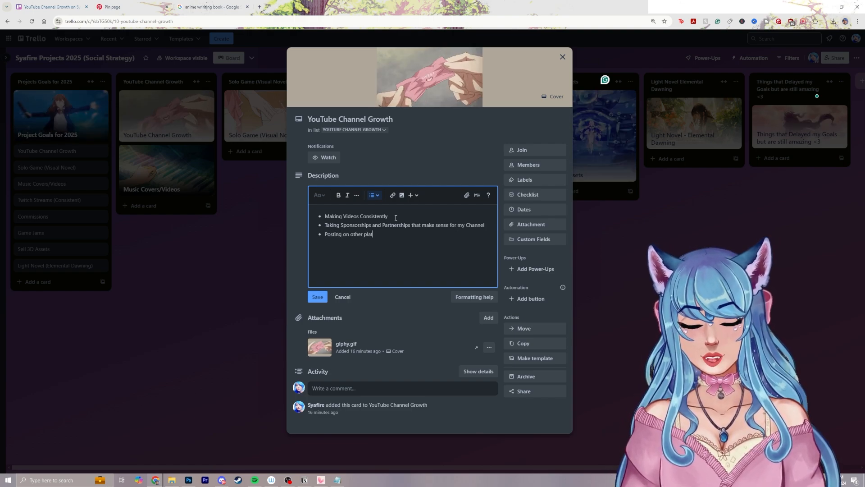
text(forms to advertis)
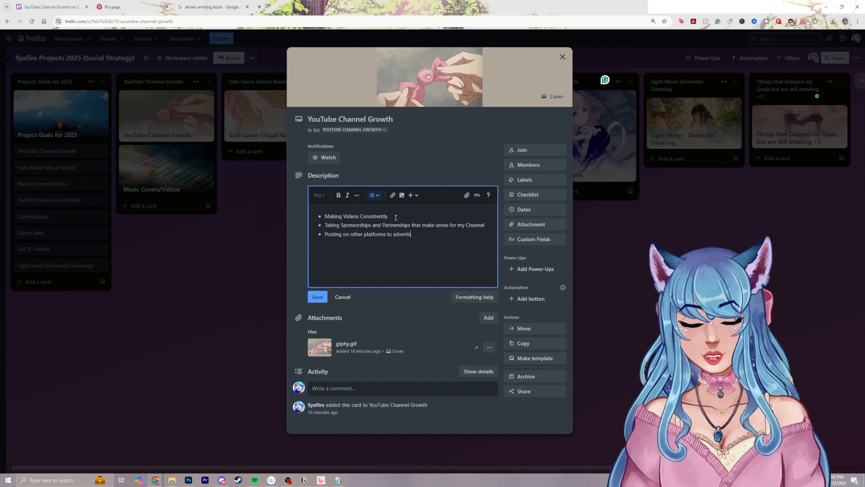
text(e my YT Channel)
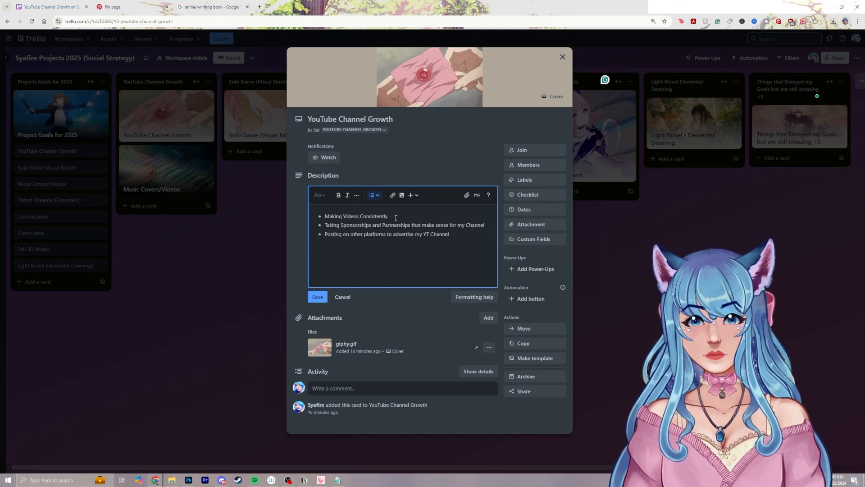
click(318, 297)
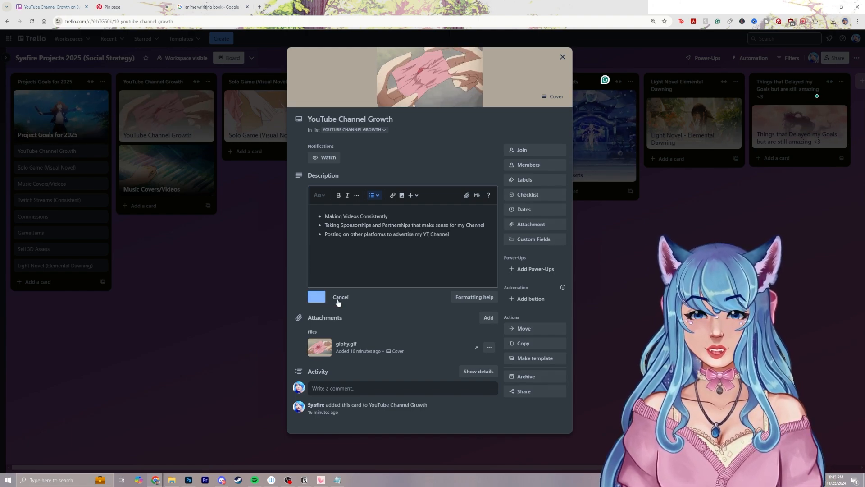
click(593, 240)
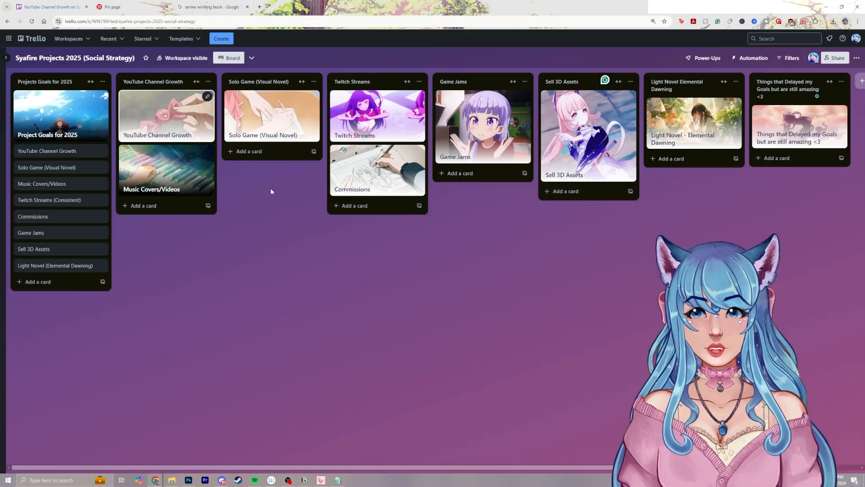
Reopen the YouTube Channel Growth card and review its bulleted description, especially the bullet about making videos
click(174, 135)
click(652, 222)
click(174, 206)
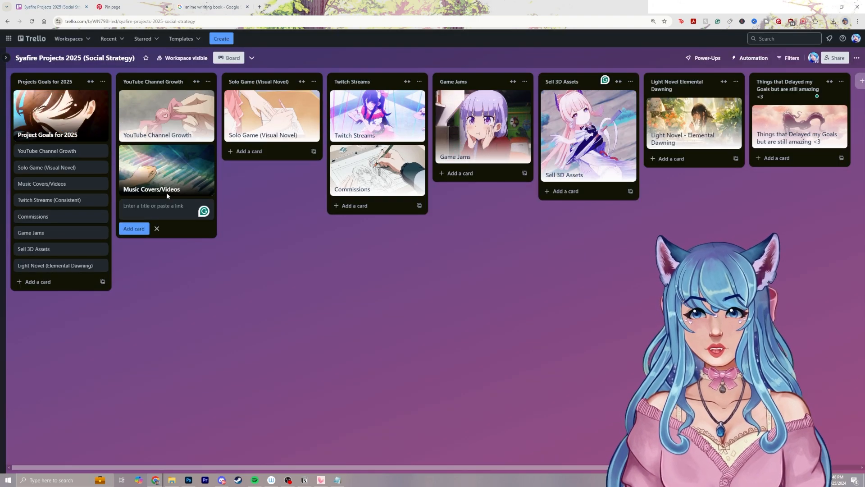
click(166, 120)
click(378, 188)
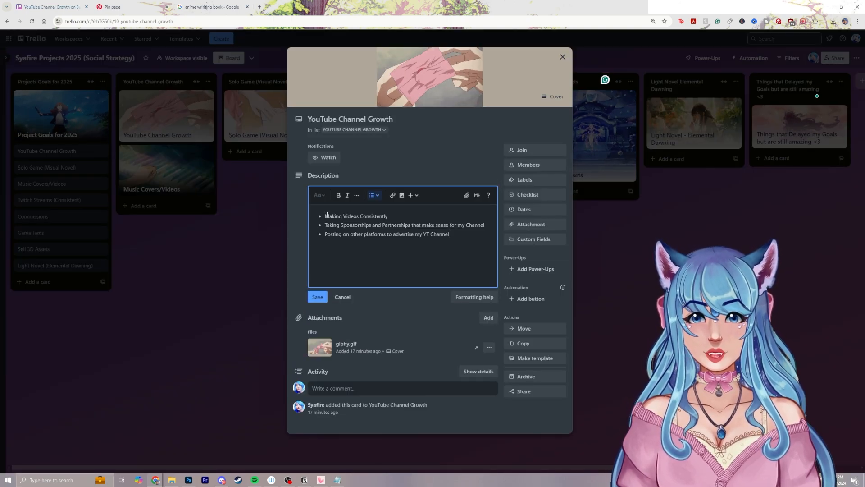
drag(330, 216, 388, 216)
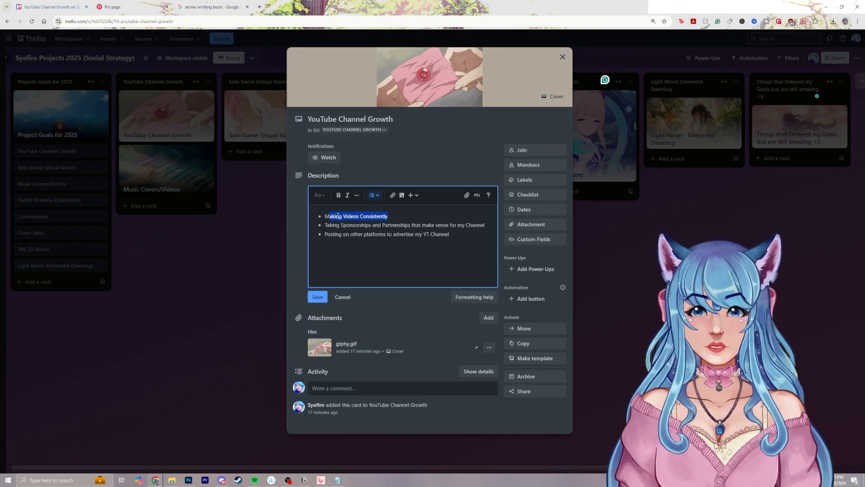
click(317, 296)
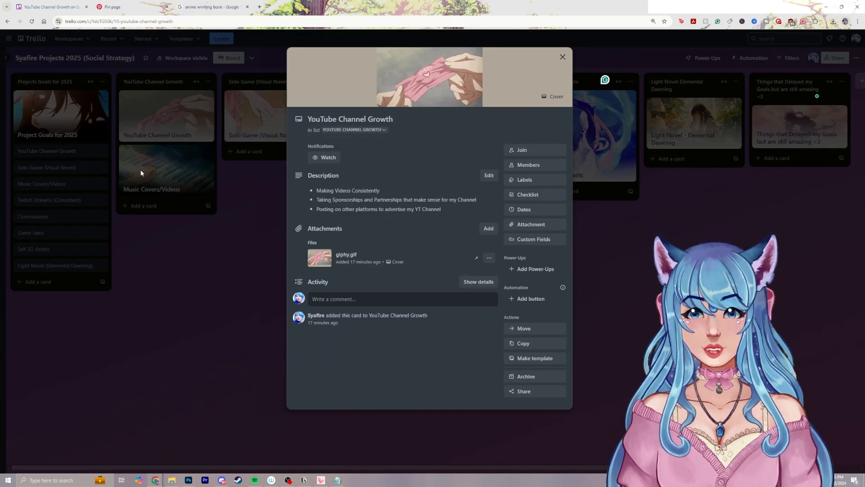
click(172, 207)
Add a card titled "2 Videos a Month" to the YouTube Channel Growth list and place it above the Music Covers/Videos card
click(173, 206)
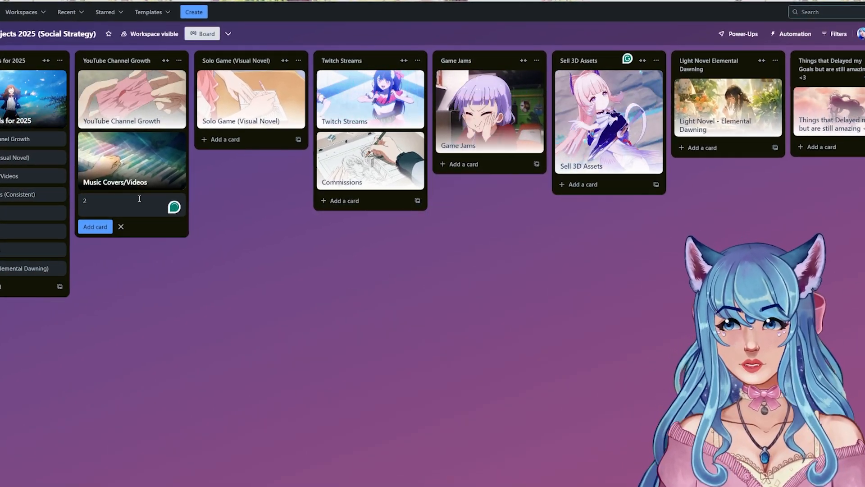
text(Vide)
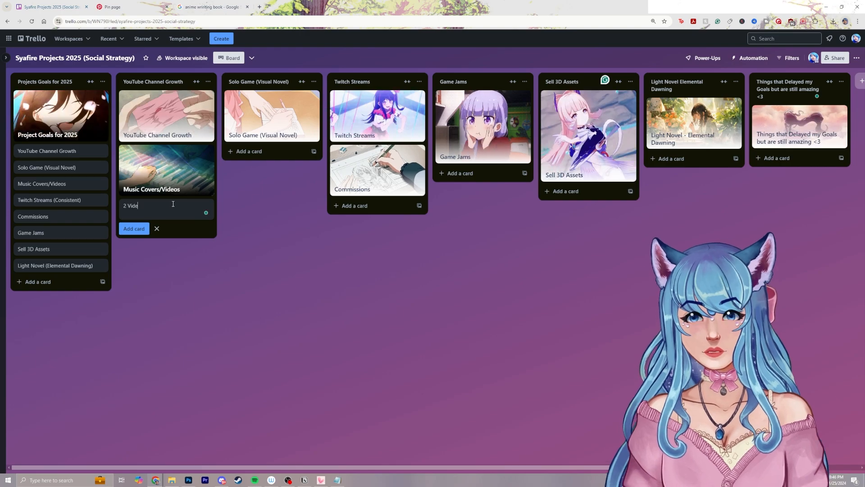
text(os a Month)
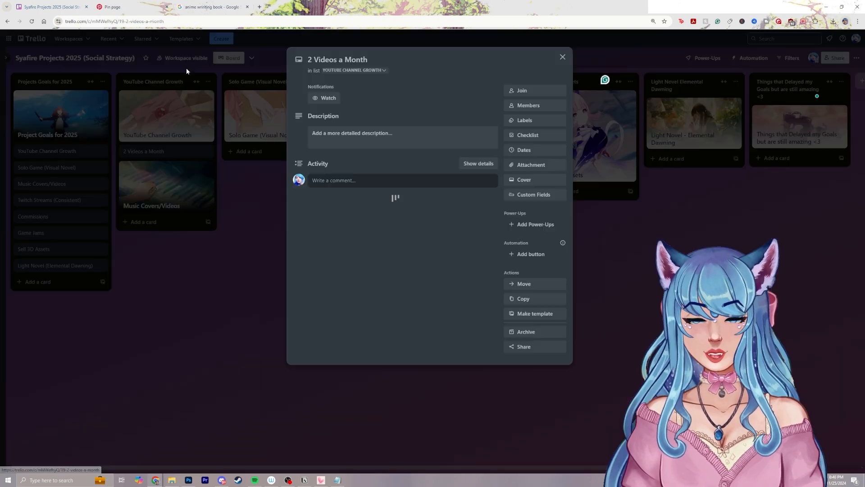
Rename the "2 Videos a Month" card to "2 Longform Videos a Month" and close it
click(354, 135)
click(316, 57)
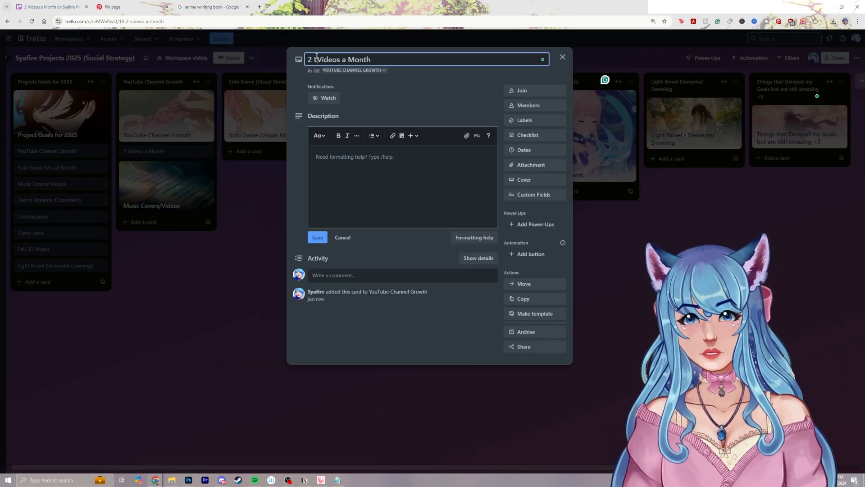
click(562, 59)
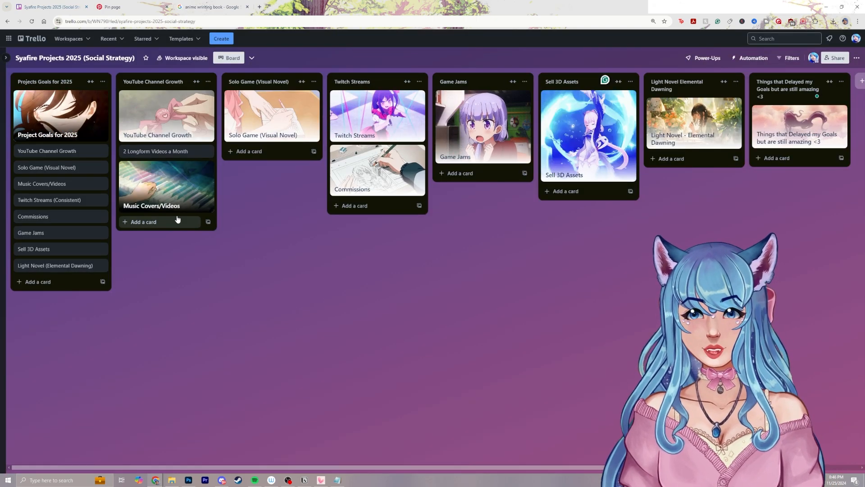
Add a card titled "1 Partnership/Sponsorship Ongoing per month" to the YouTube Channel Growth list and place it above Music Covers/Videos
click(169, 222)
text(1 P)
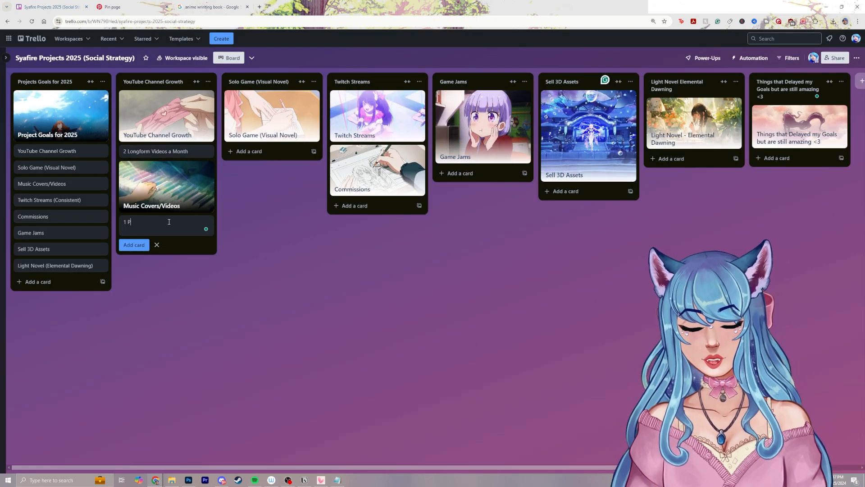
text(artnership Ongo)
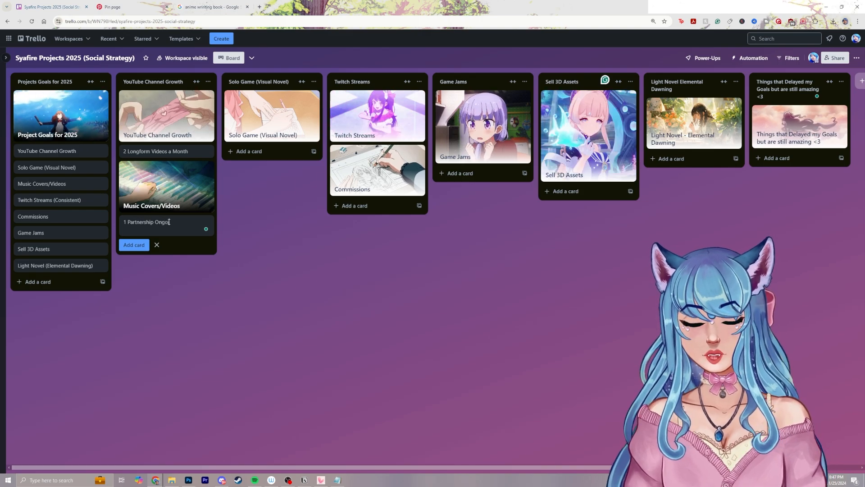
text(ing)
click(156, 221)
key(BackSpace)
text(/)
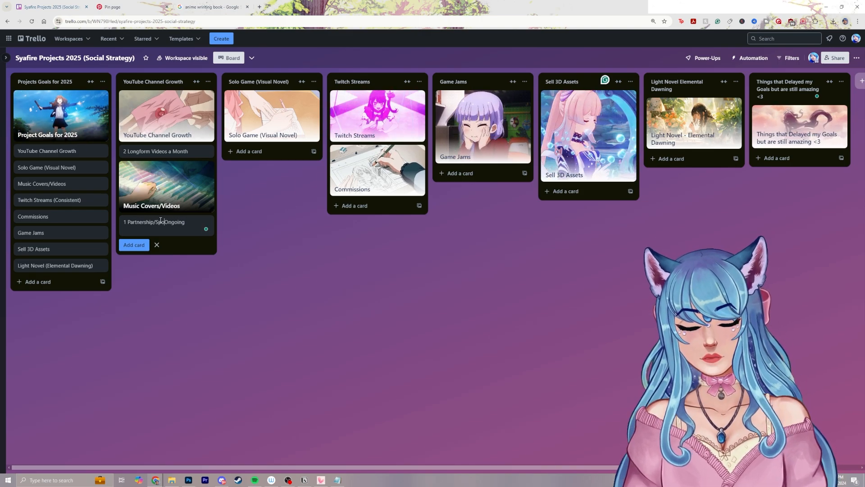
text(Sponsorship)
click(207, 233)
text(per month)
key(Return)
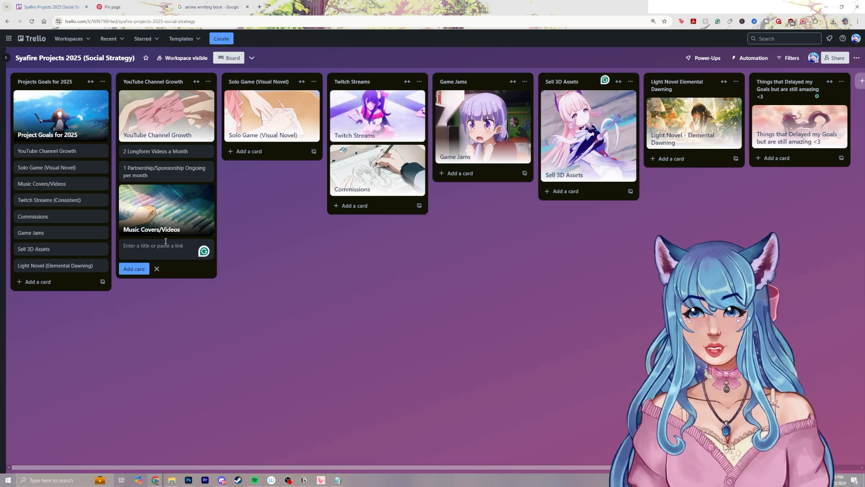
Add a card titled "40k on YouTube" to the YouTube Channel Growth list
text(4)
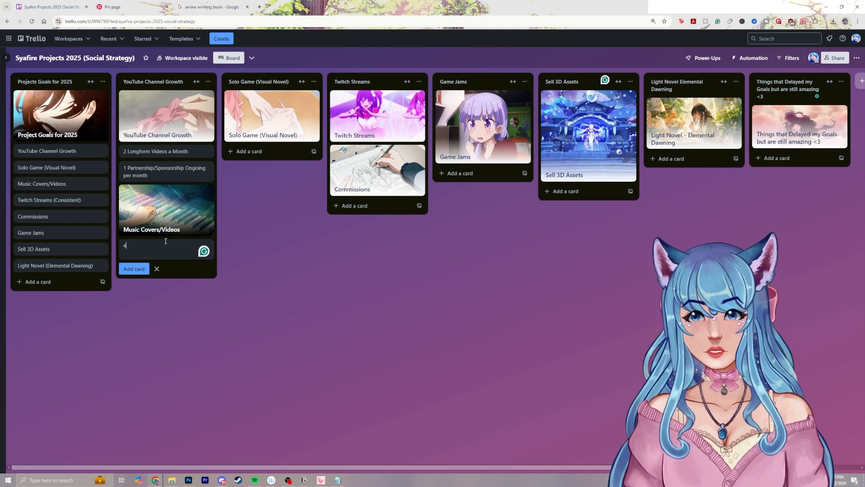
text(0k o)
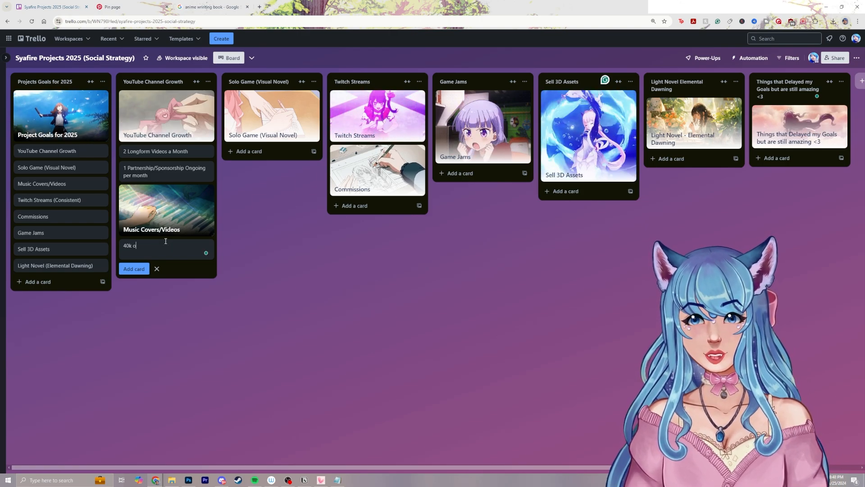
text(n YouTube in 202)
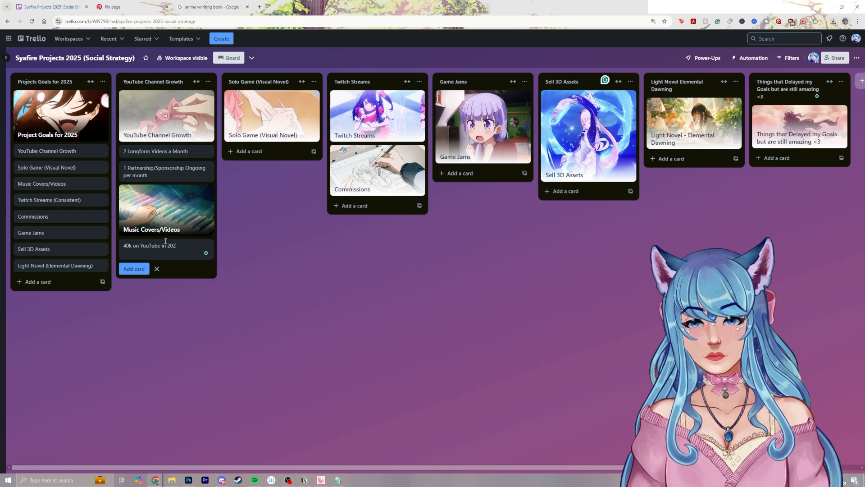
key(BackSpace)
key(BackSpace)
key(BackSpace)
key(BackSpace)
key(BackSpace)
key(BackSpace)
key(BackSpace)
key(Return)
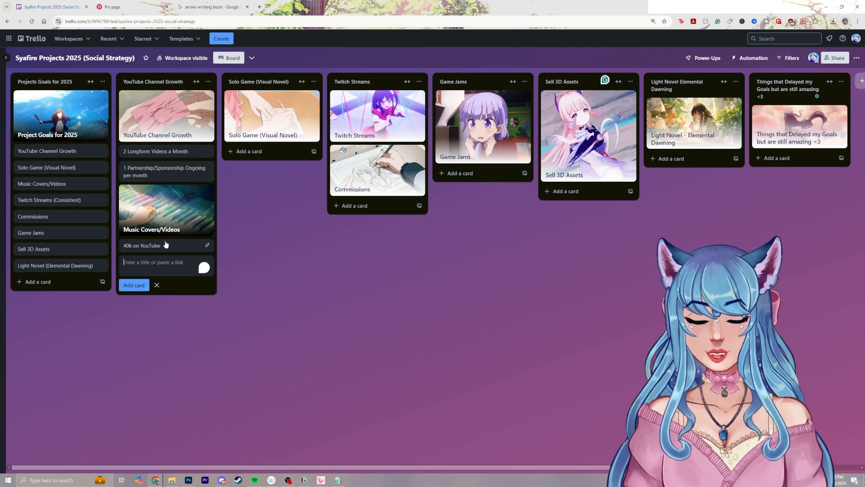
Move the "40k on YouTube" card above Music Covers/Videos and rename it to "Reach 40k on YouTube"
click(165, 245)
click(309, 59)
text(Reach 40k on YouTube)
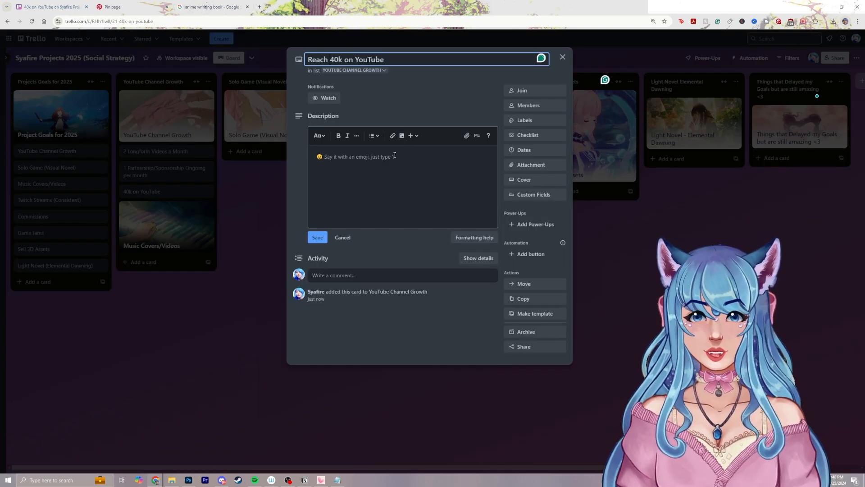
Give the "Reach 40k on YouTube" card a bulleted description reading "1k subscribers a month", correct its spelling, and save it
click(395, 155)
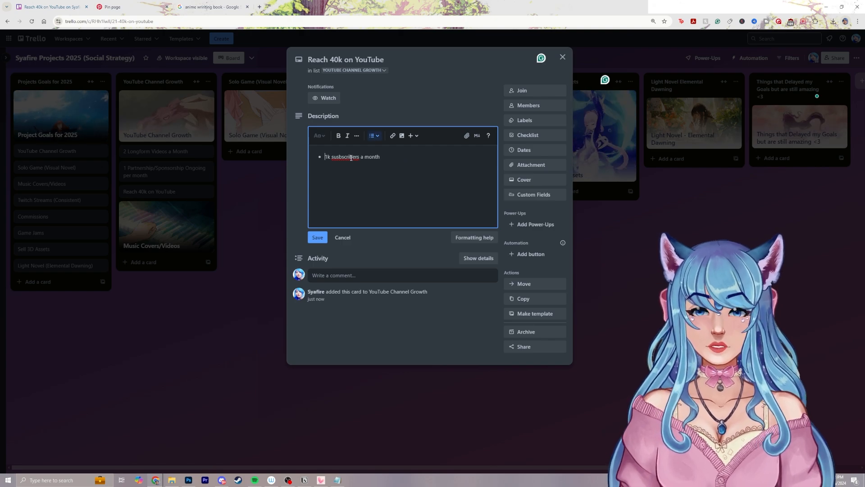
right_click(351, 157)
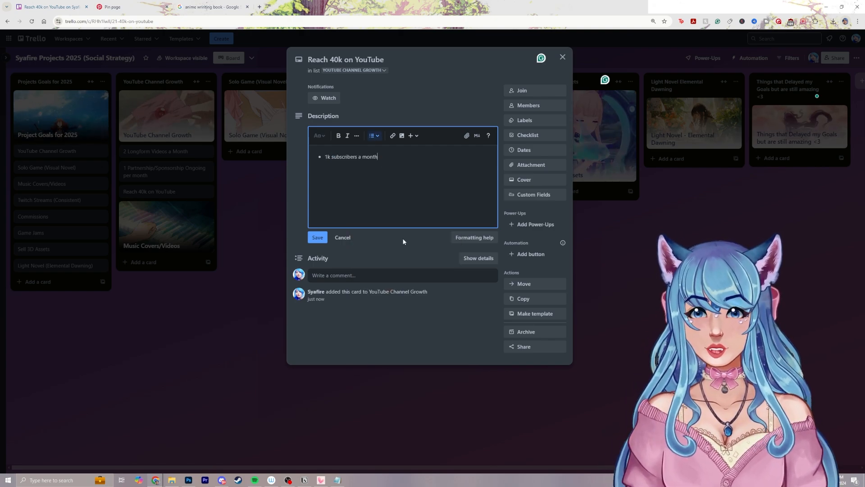
mouse_move(325, 156)
mouse_down()
mouse_move(390, 156)
mouse_move(329, 159)
mouse_up()
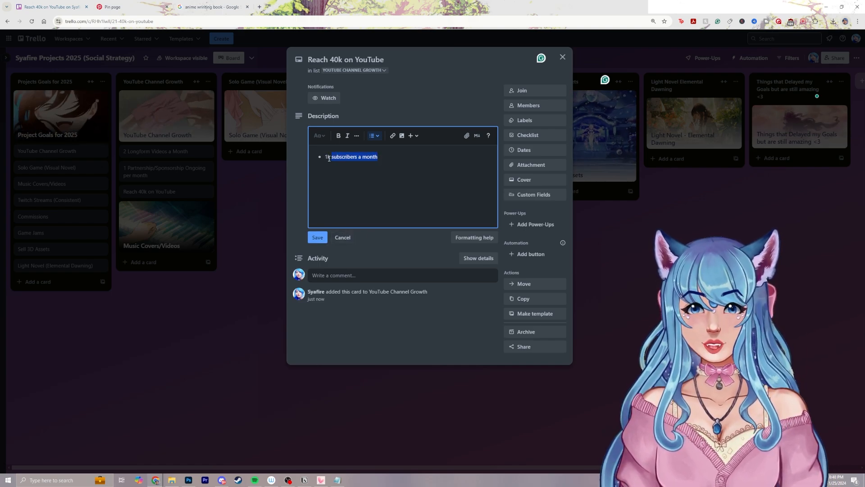
click(397, 156)
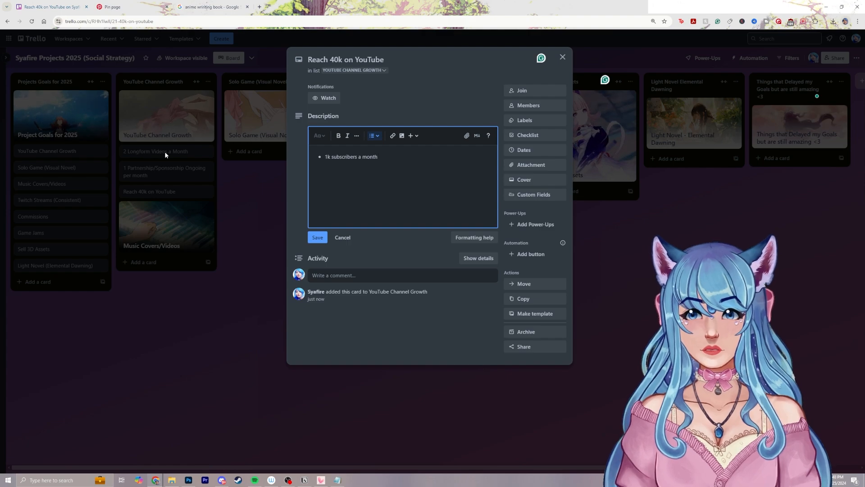
click(319, 239)
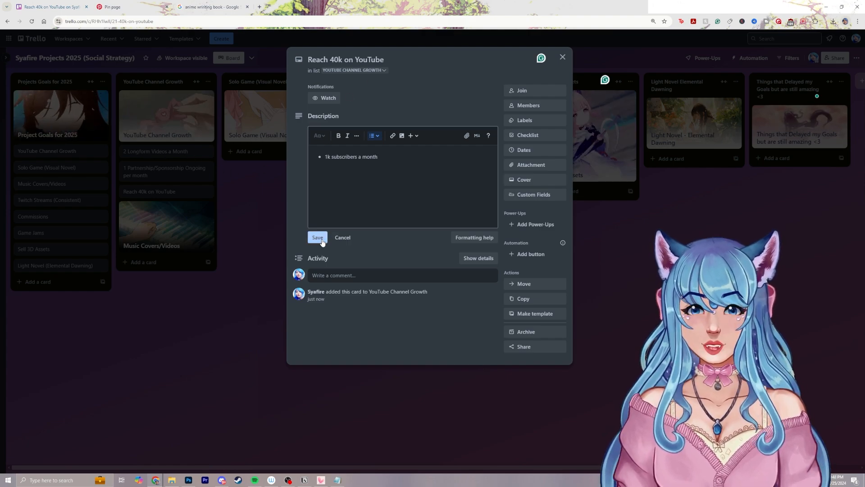
Add a card titled "I Think I Just Died - Gumi English Cover" to the YouTube Channel Growth list below Music Covers/Videos
click(258, 213)
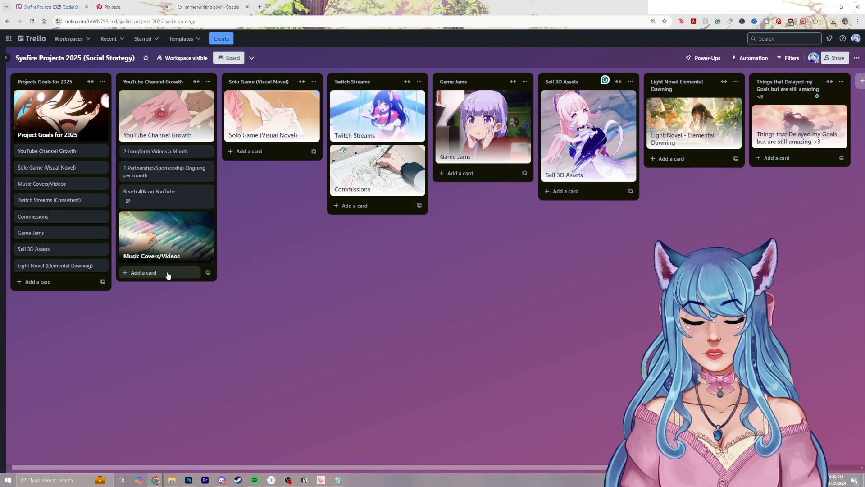
click(168, 274)
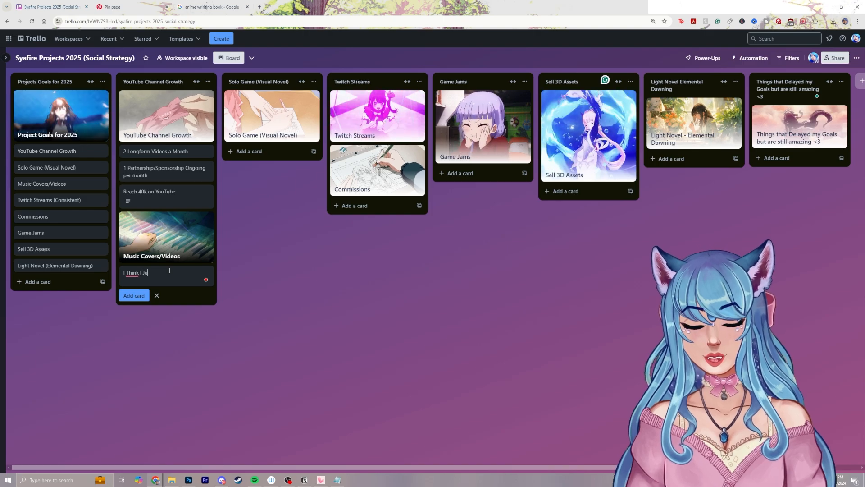
key(BackSpace)
key(BackSpace)
text(ed - Fumi English Cover)
key(Return)
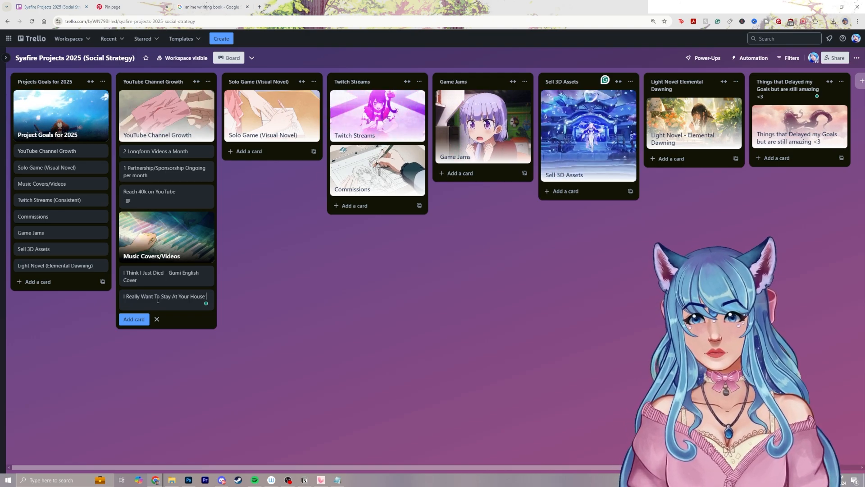
Add a card titled "I Really Want To Stay At Your House - Cyberpunk EdgeRunners Cover" to the YouTube Channel Growth list
text(I Really Want To Stay At Your House - Cyberpunk Edge)
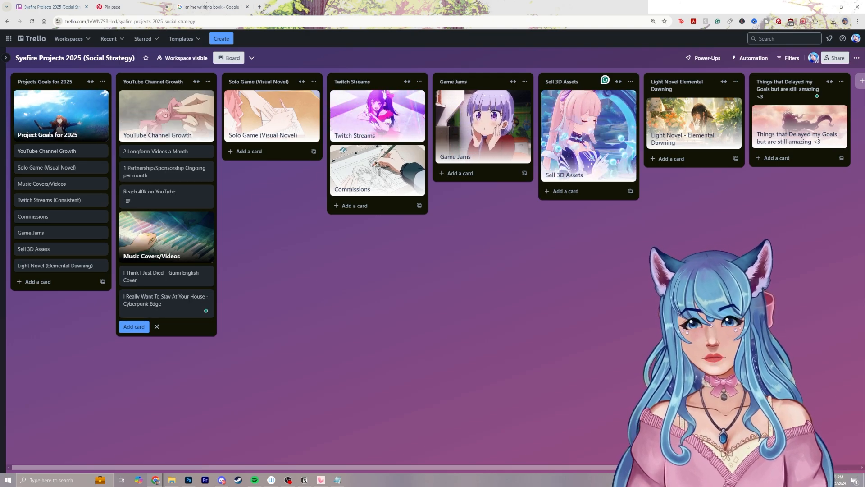
text(Runners Cover)
key(Return)
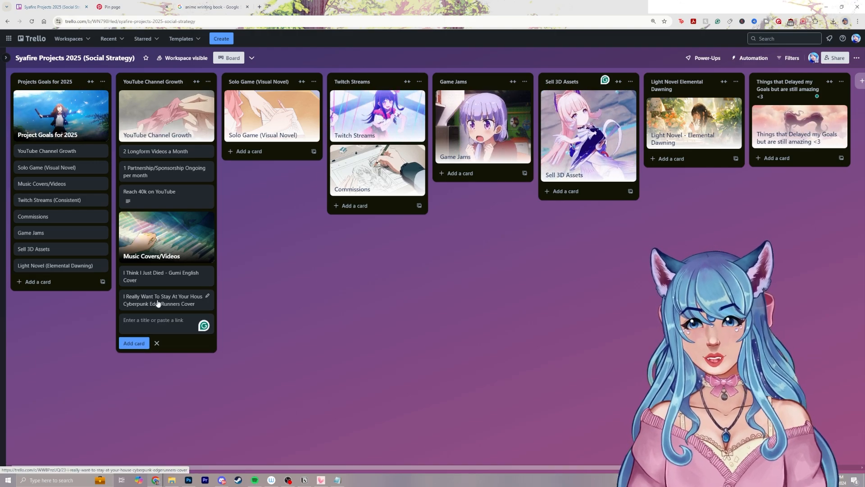
Add a card titled "TBD Last one" at the end of the YouTube Channel Growth list and finish adding cards
text(TBD -)
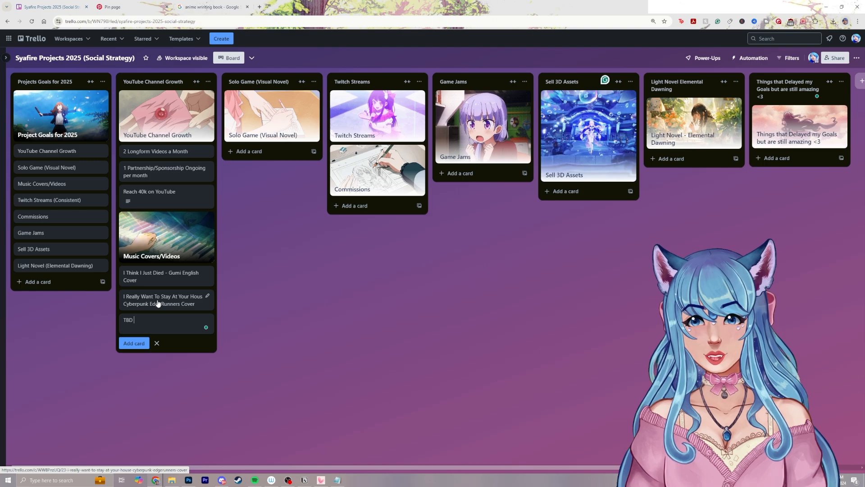
key(BackSpace)
key(BackSpace)
text(Last one)
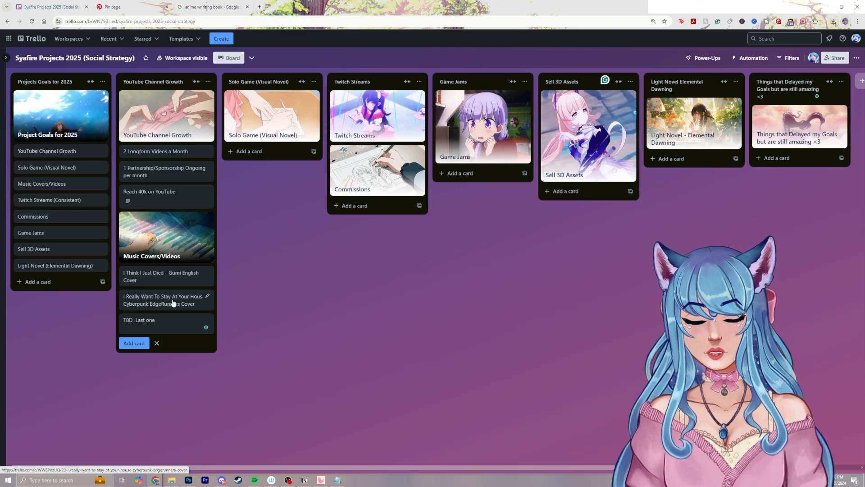
click(135, 319)
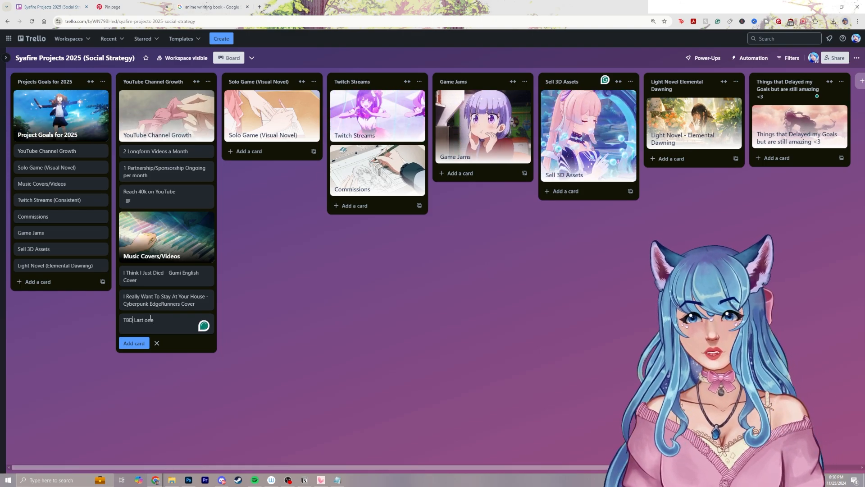
key(Return)
key(Escape)
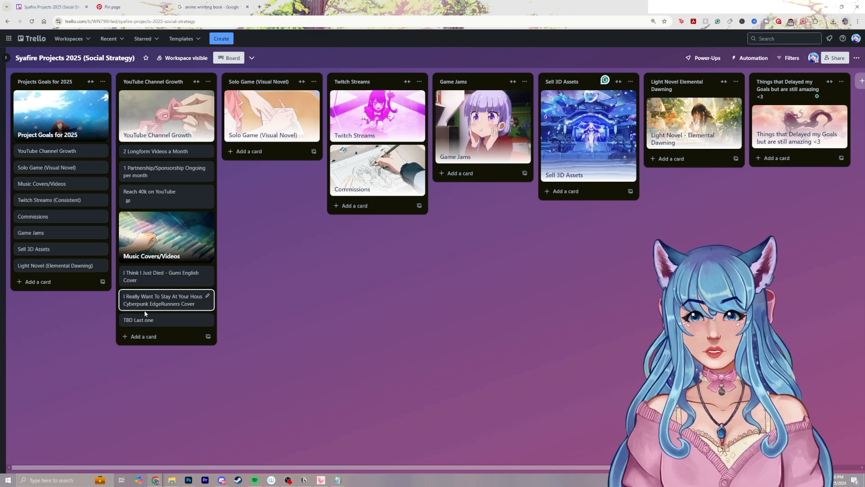
Browse the Gumi folder in Active_Projects for a cover image for the "I Think I Just Died - Gumi English Cover" card
click(180, 276)
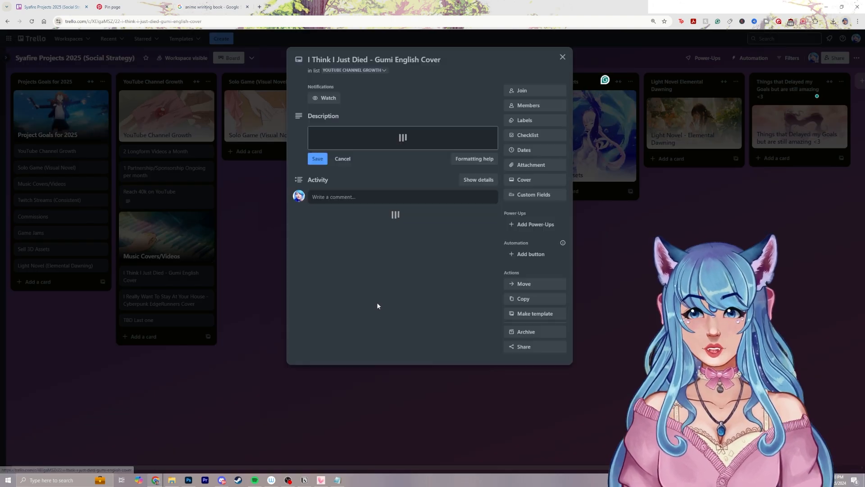
click(539, 179)
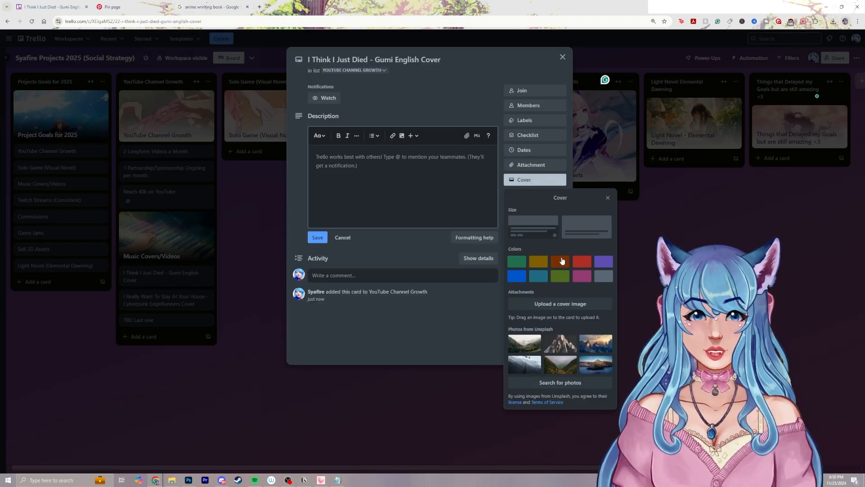
click(537, 301)
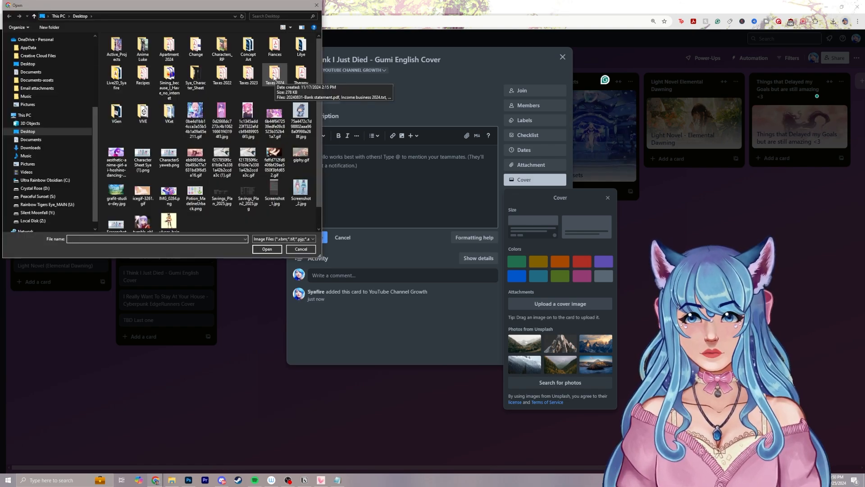
double_click(116, 47)
double_click(123, 54)
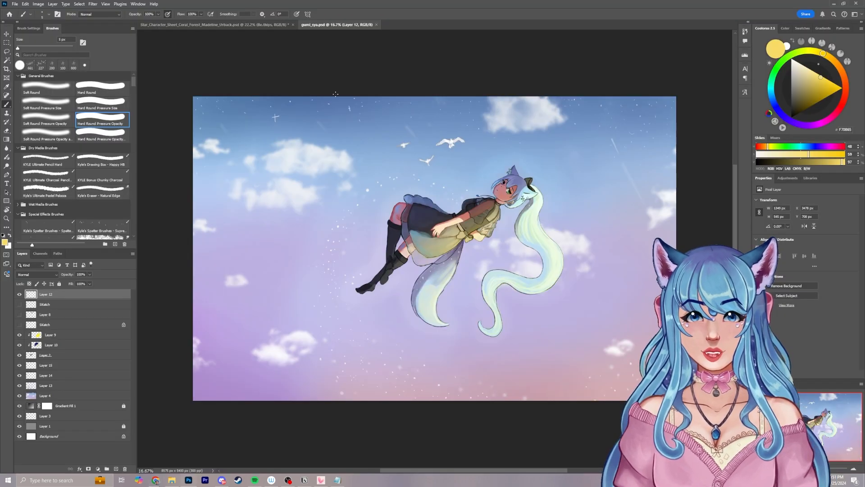
Switch to Photoshop and export the gumi_sya artwork to the Desktop as gumi_sya.png
drag(360, 154, 375, 160)
drag(571, 188, 527, 180)
click(15, 4)
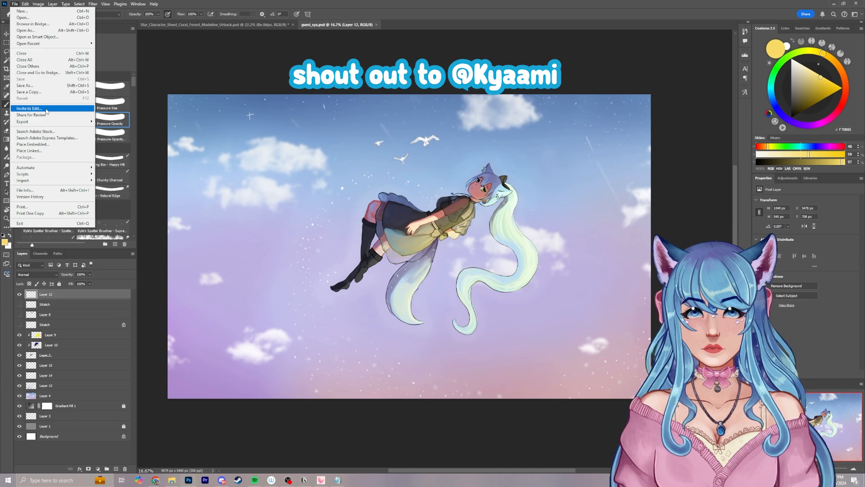
mouse_move(49, 124)
click(118, 123)
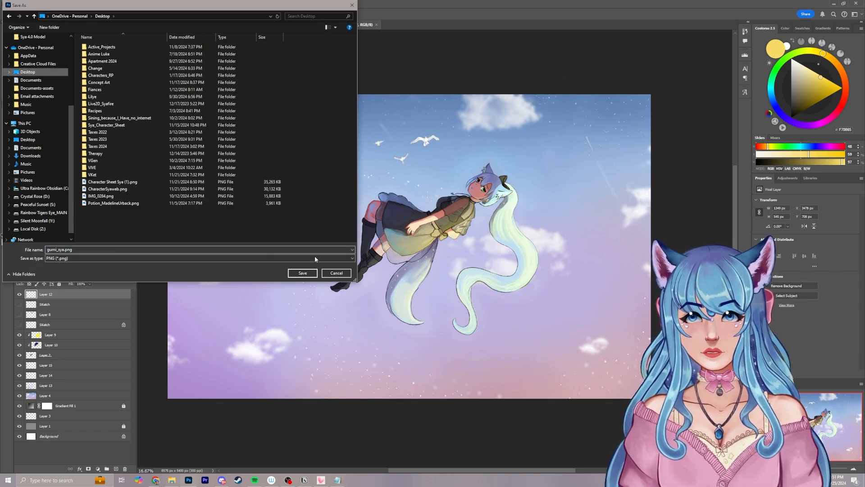
key(Return)
key(alt+Tab)
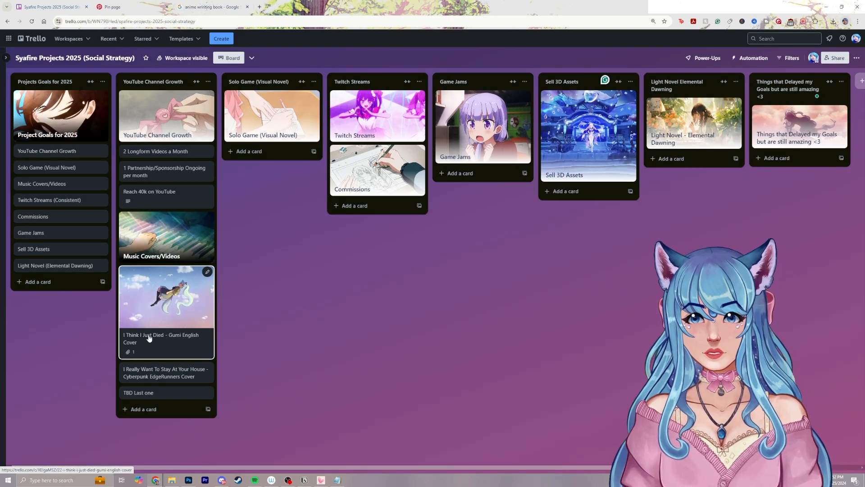
Add a checklist to the Gumi cover card with the item "Find and pick out a music program and class to start learning program"
click(192, 336)
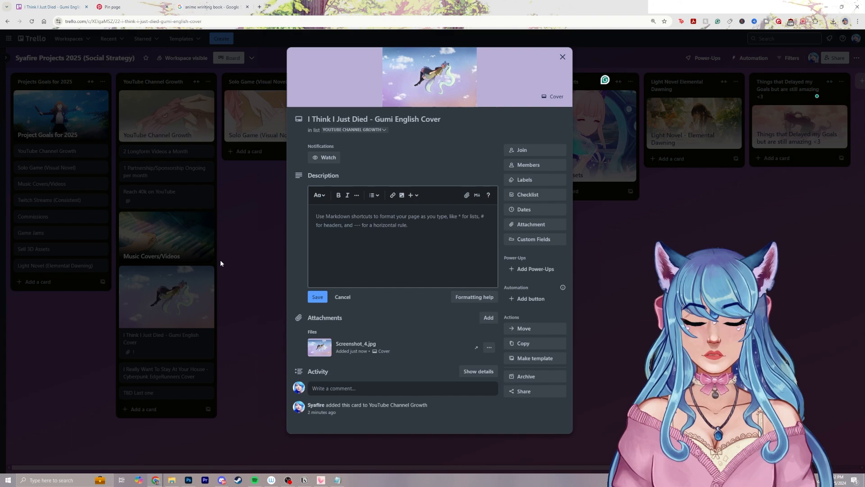
click(533, 198)
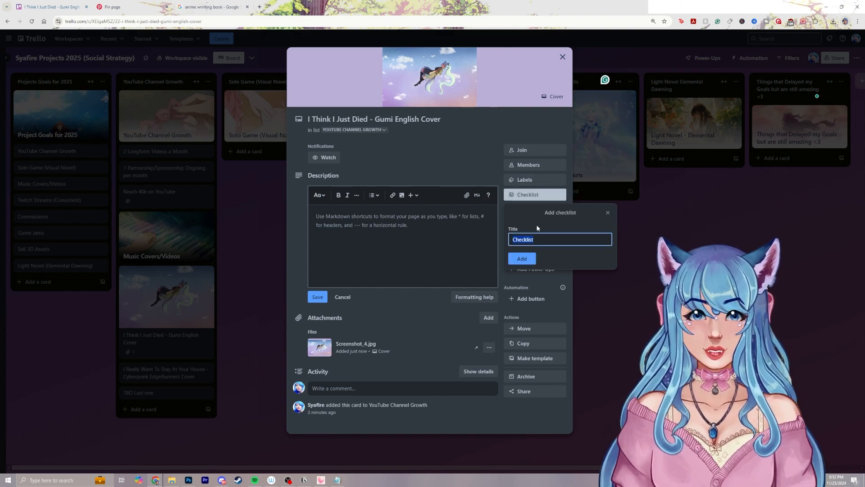
click(522, 258)
scroll(412, 245, down, 1)
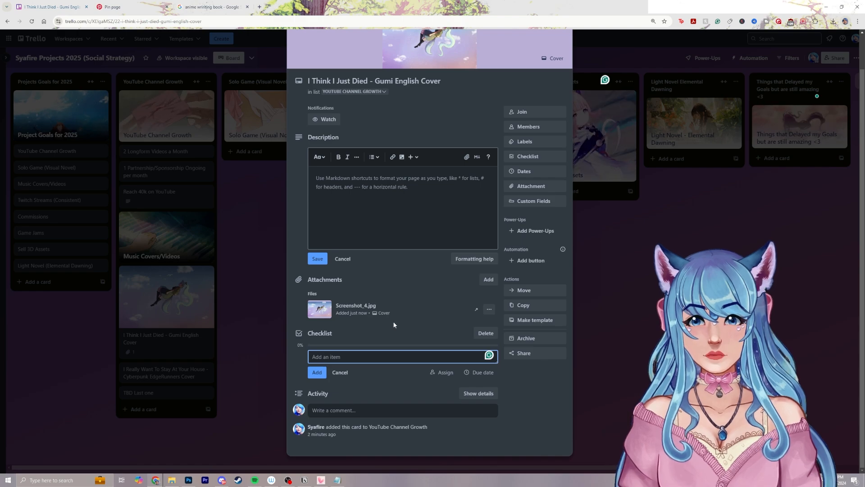
text(Find and )
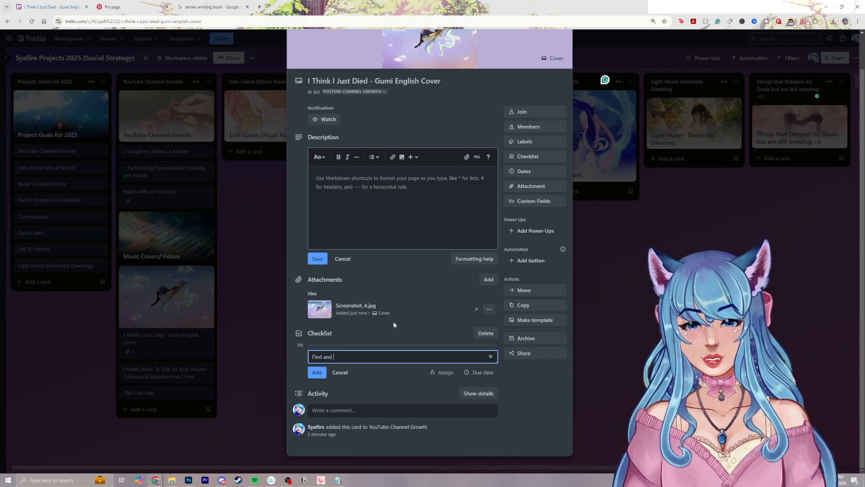
text(pick out a)
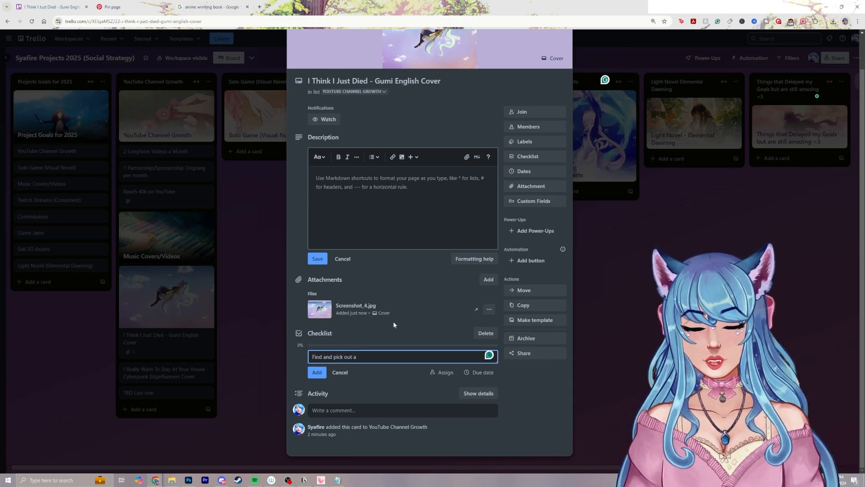
text( music program)
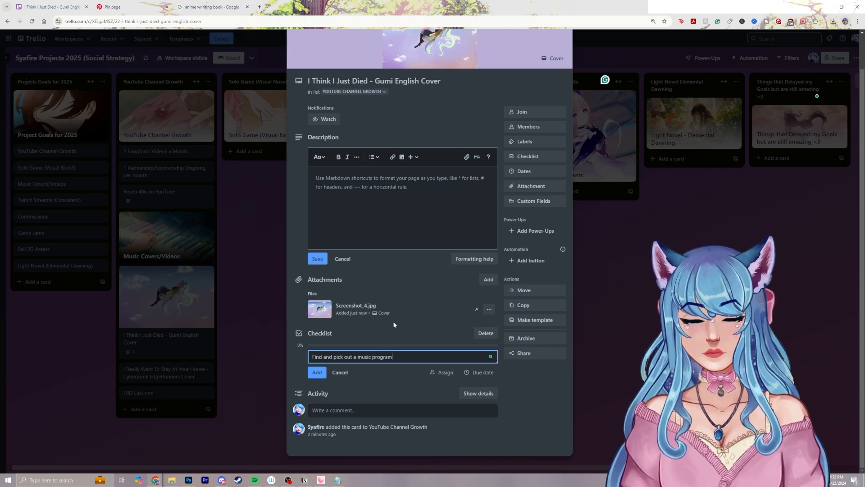
text( and class to start le)
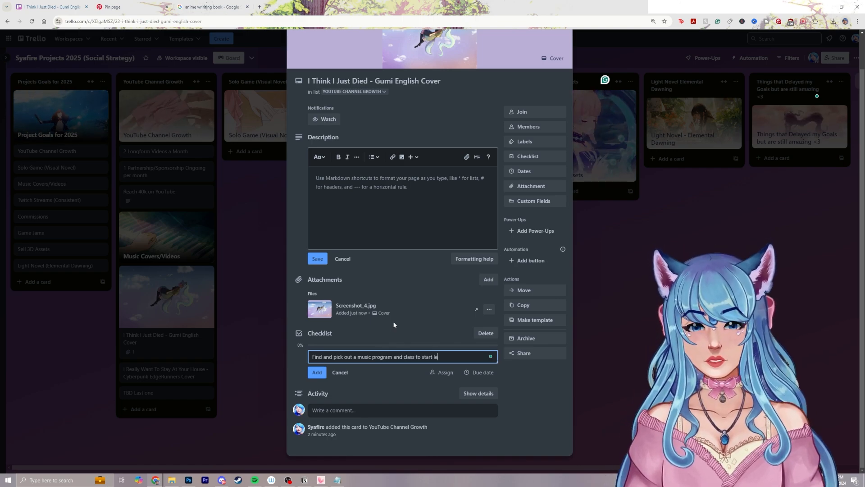
text(arning program)
key(Return)
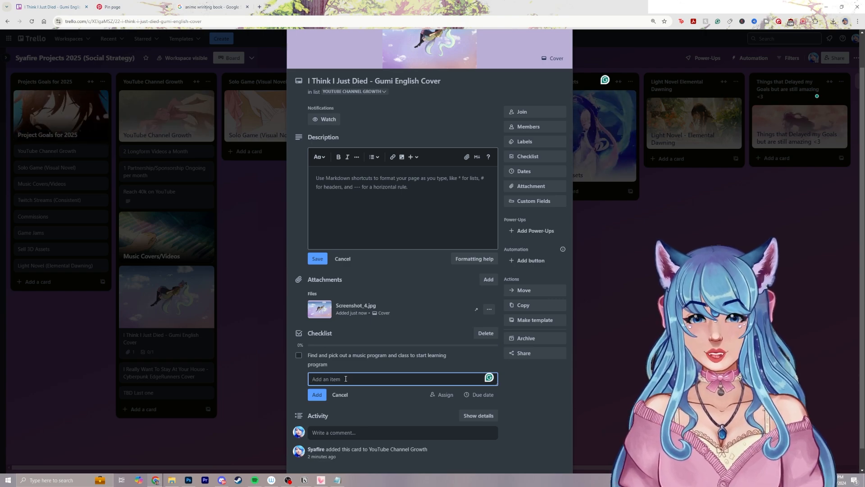
Add the checklist items "Work on composition of song" and "Sing Lyrics and add them" to the Gumi cover card
text(Work on comp)
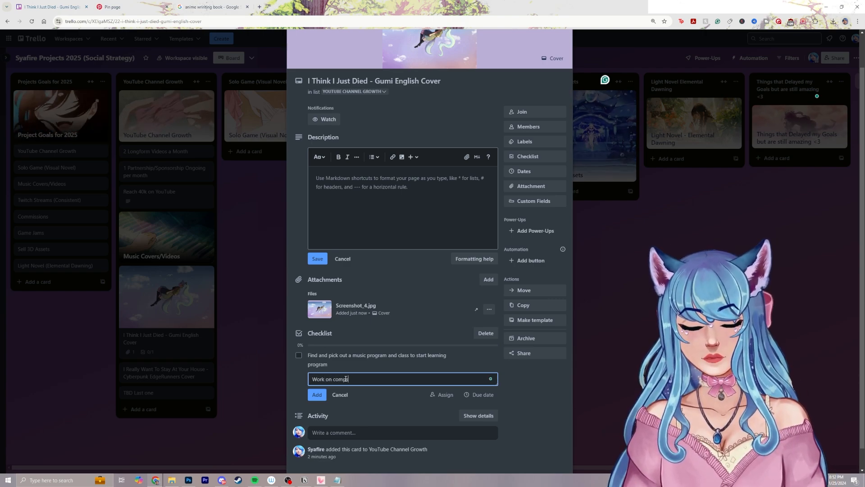
text(osition of song)
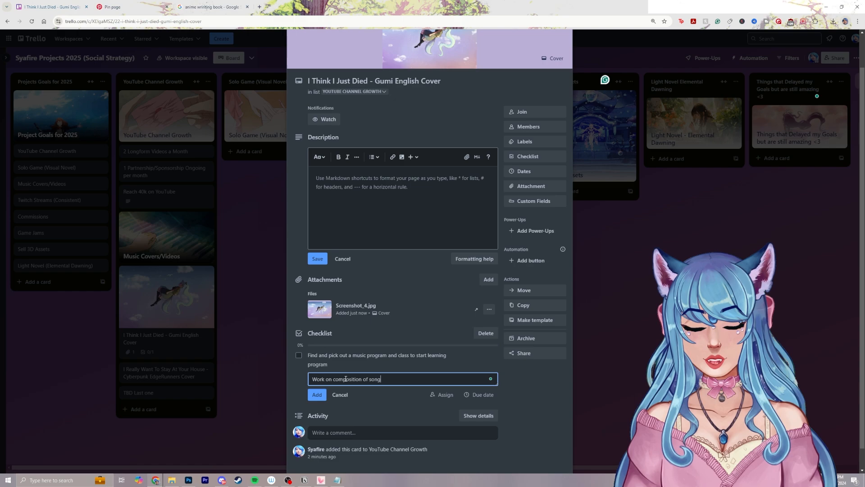
key(Return)
text(Sing Lyrics and add them)
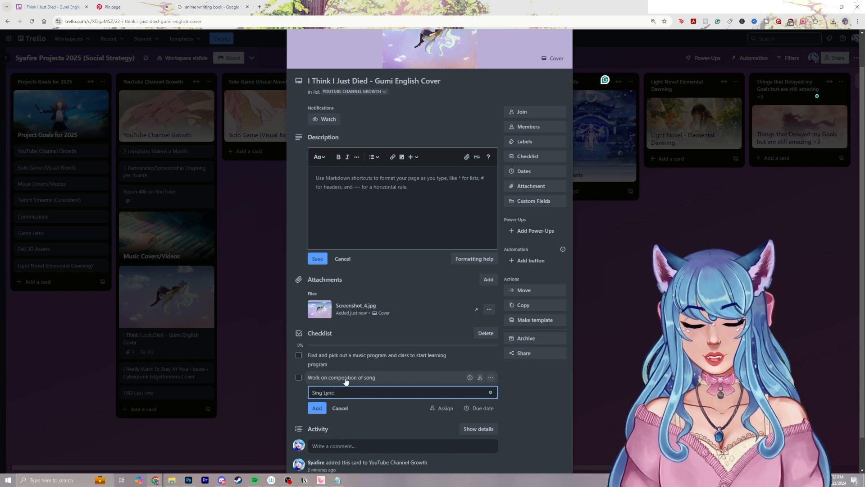
key(Return)
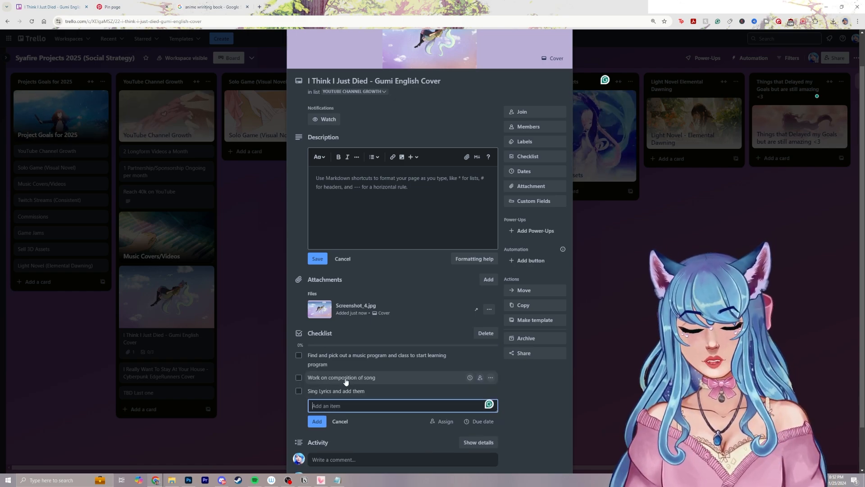
Add the checklist item "Make video with art and after effects w/lyrics on screen" to the Gumi cover card, review the checklist, and close the card
text(Make video wit)
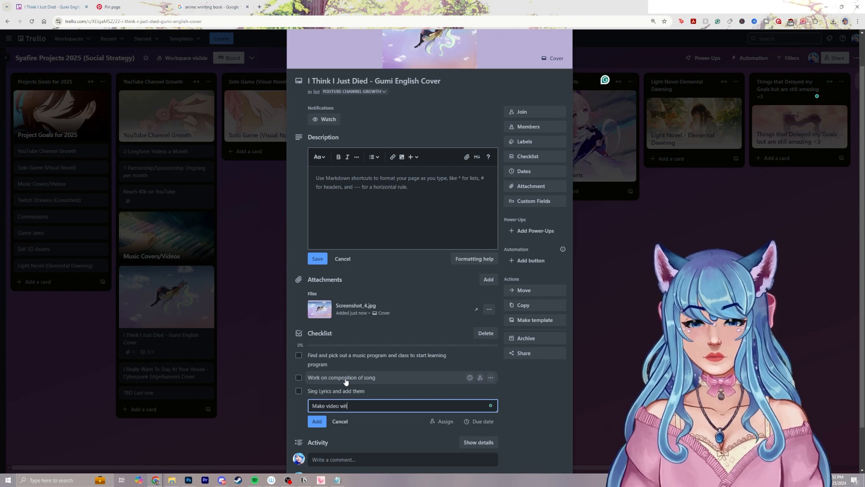
text(h art and after )
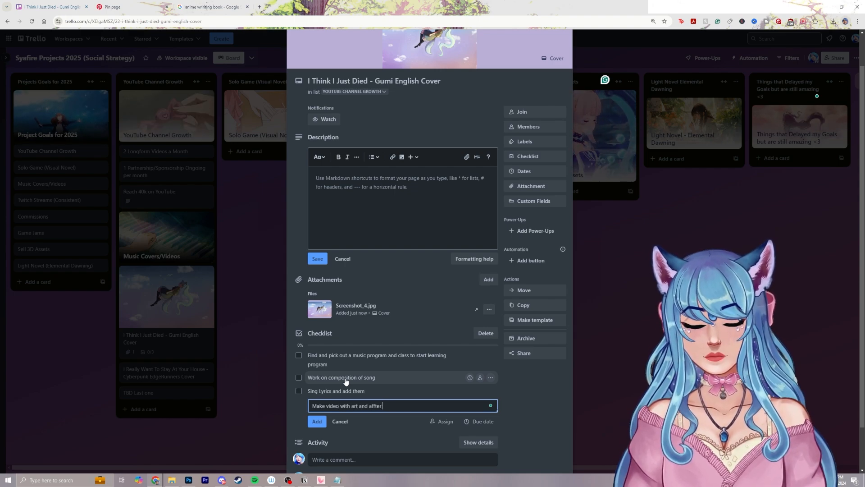
text(effe)
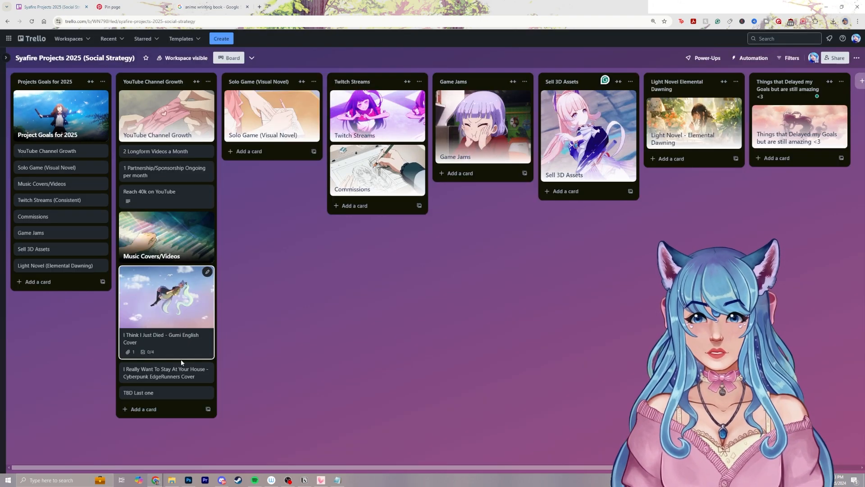
click(190, 347)
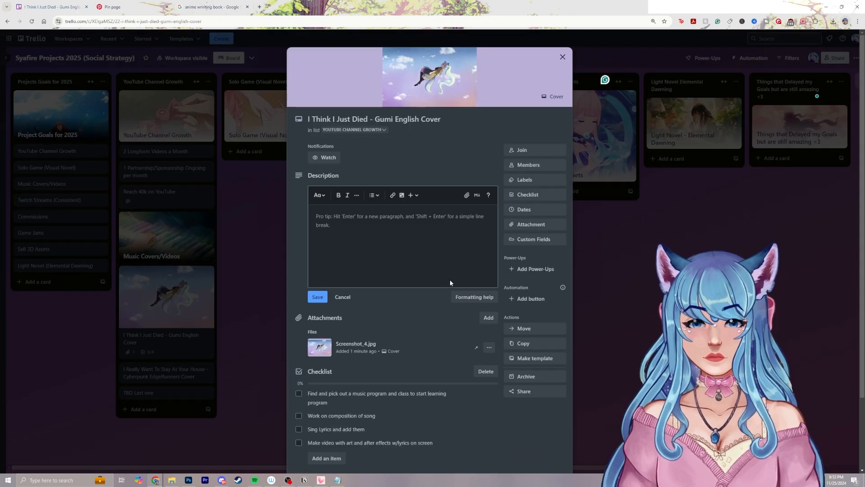
scroll(411, 314, down, 2)
click(187, 372)
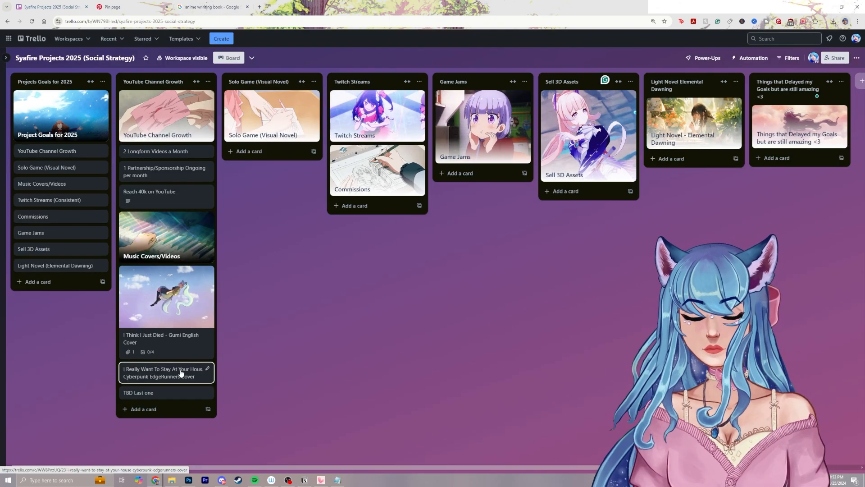
Add a checklist to the "I Really Want To Stay At Your House - Cyberpunk EdgeRunners Cover" card
click(187, 372)
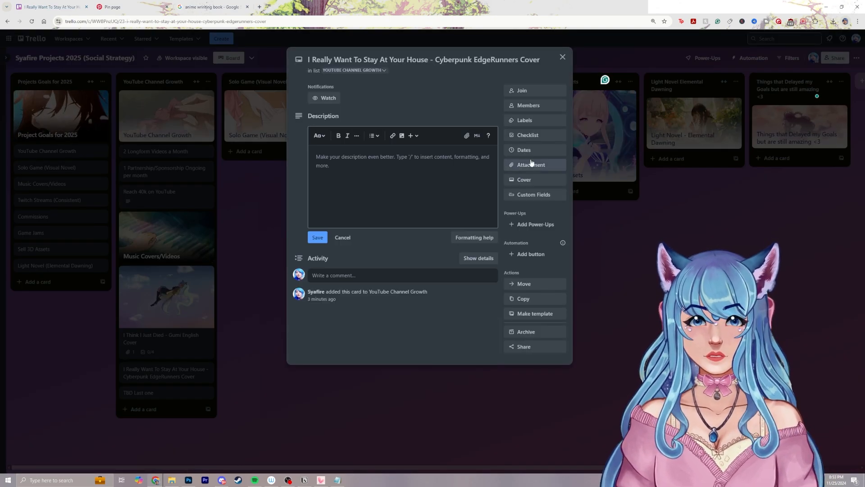
click(528, 135)
click(521, 226)
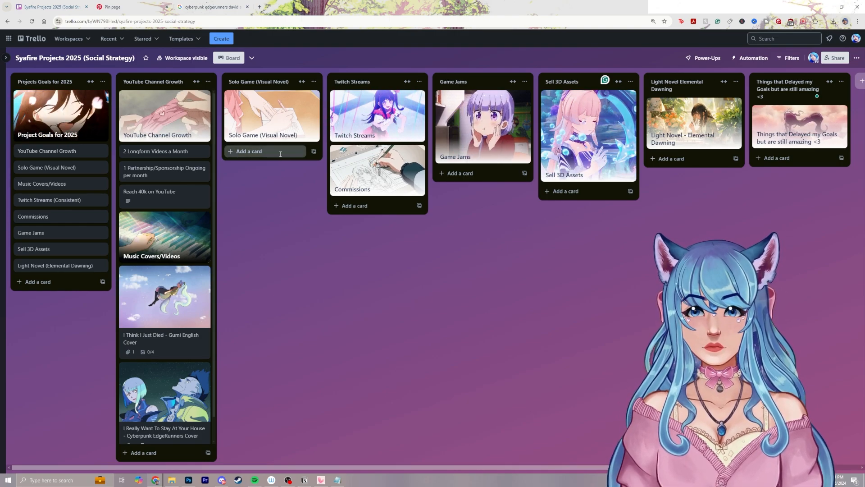
Create a card in the Solo Game (Visual Novel) list and title it "Game Name TBD"
click(280, 156)
text(Game Idea)
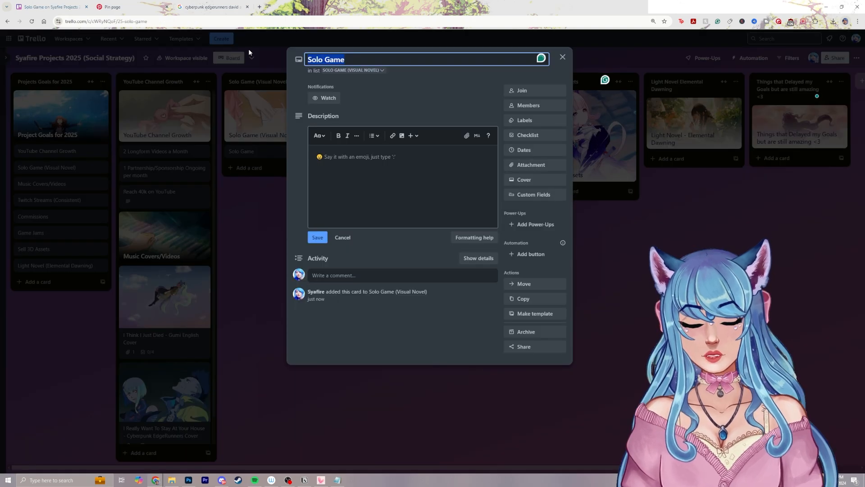
text(Game Name)
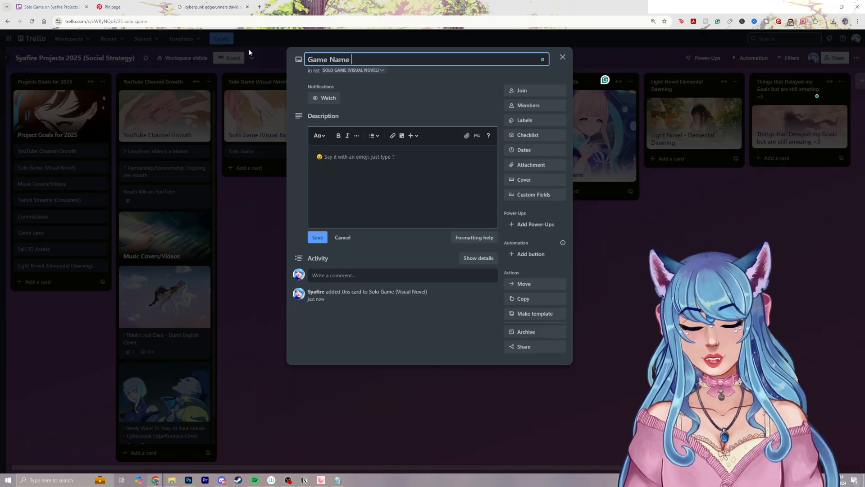
text( TBD)
Add a checklist titled "Ideas" to the "Game Name TBD" card
click(534, 135)
click(523, 226)
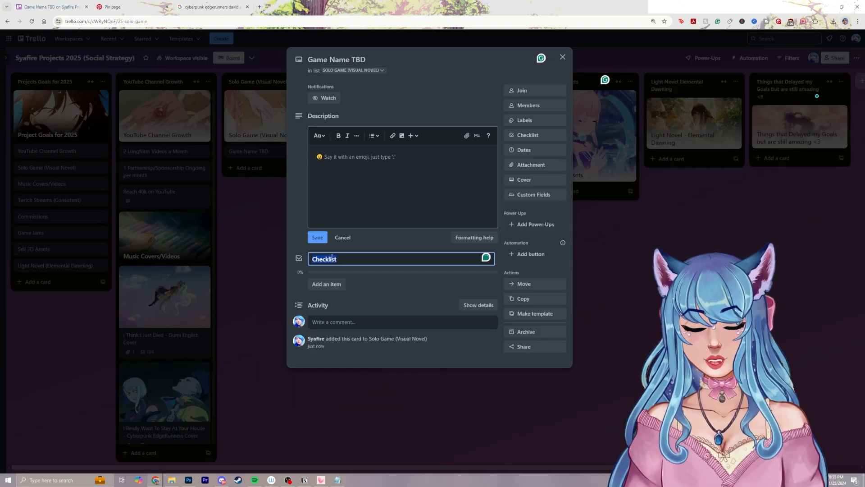
text(Ideas)
key(Return)
Add the items "Come up with 3-5 ideas" and "Choose Favorite Idea" to the Ideas checklist
click(331, 282)
text(Come up with 3-5)
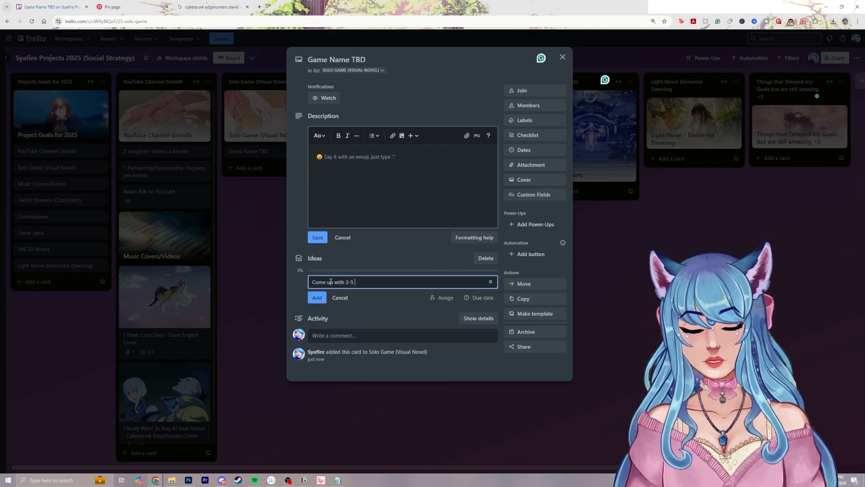
text( ideas)
key(Return)
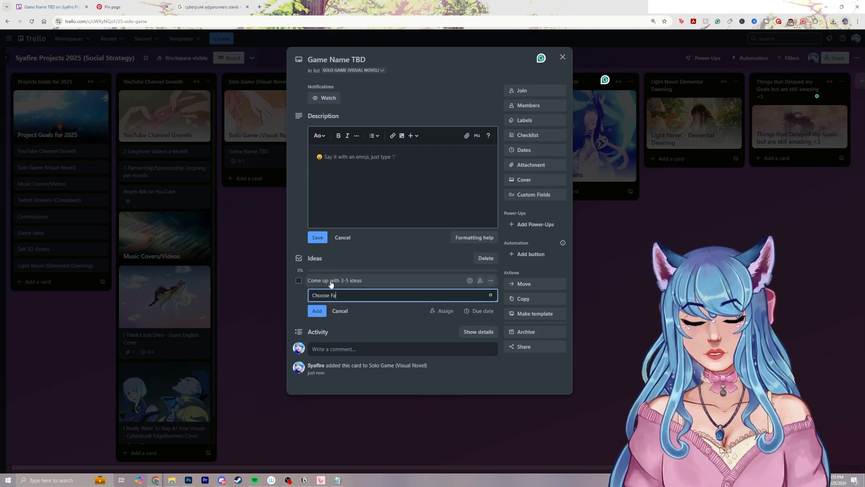
text(Choose Favorite Idea)
key(Return)
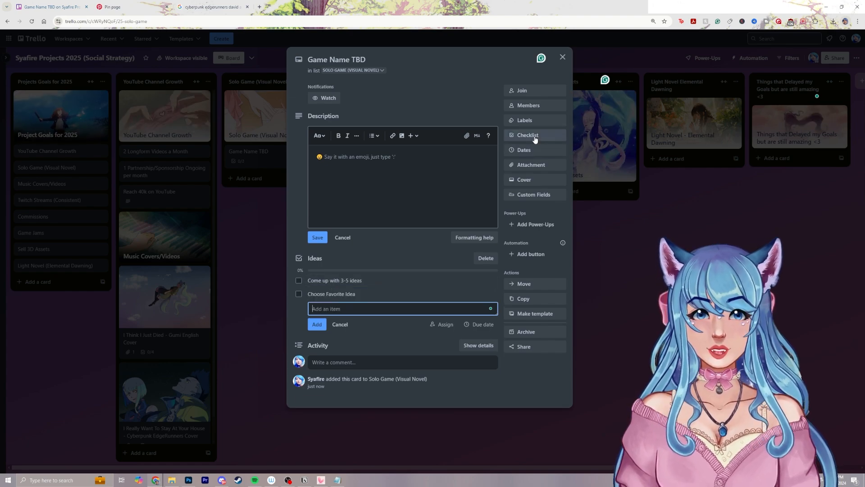
Add a second checklist with the item "Create more cards to represent idea/direction" to the "Game Name TBD" card and close the card
click(534, 136)
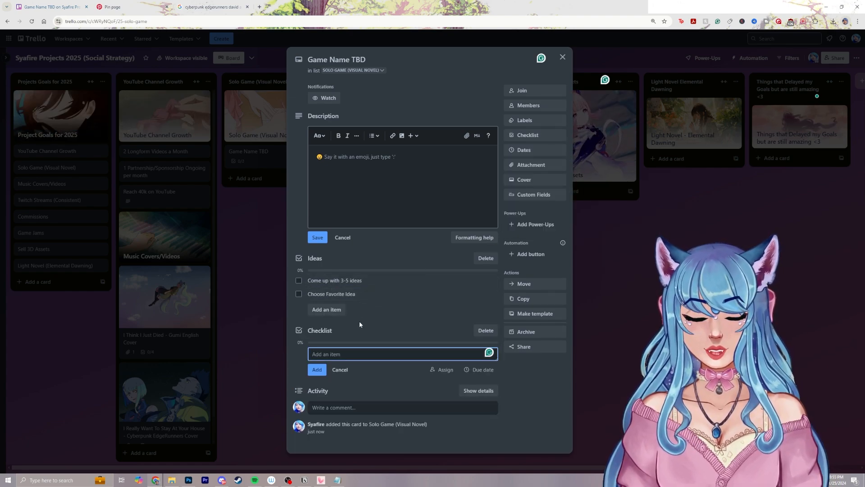
text(Create more c)
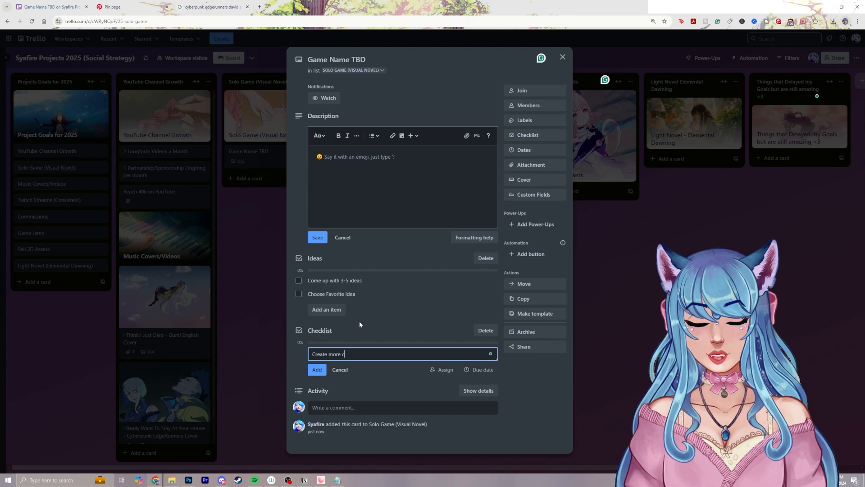
text(ards to represe)
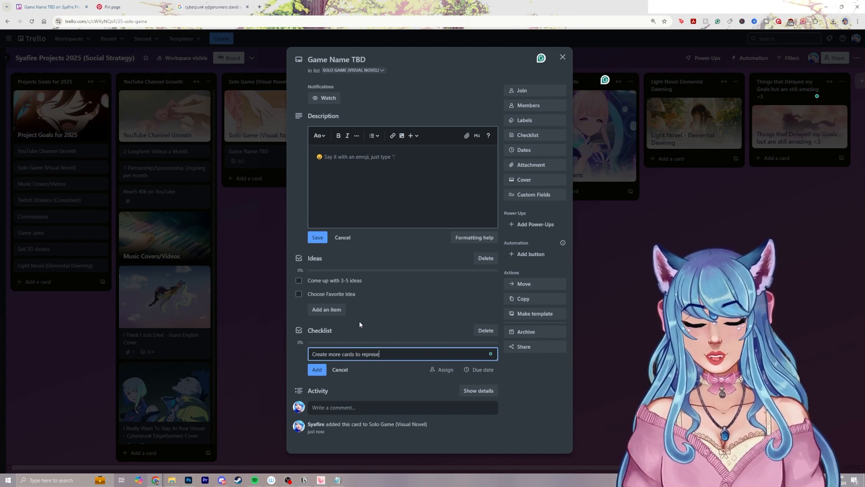
text(nt idea/direc)
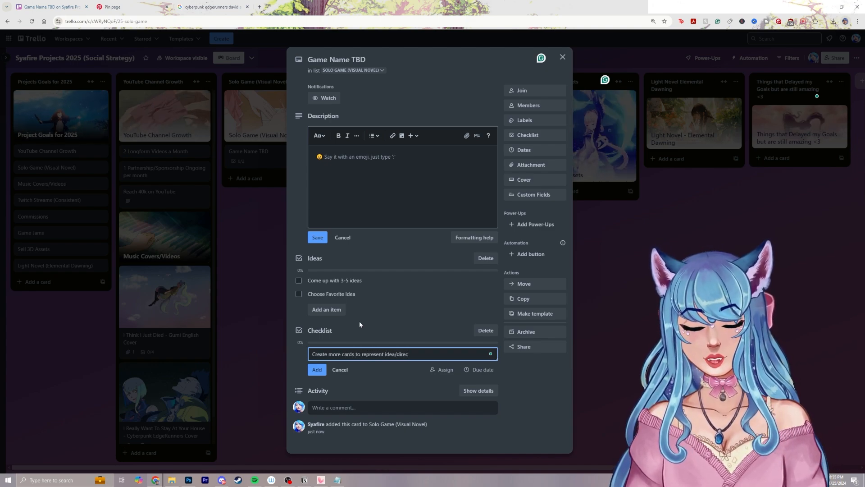
text(tion)
key(Return)
key(Escape)
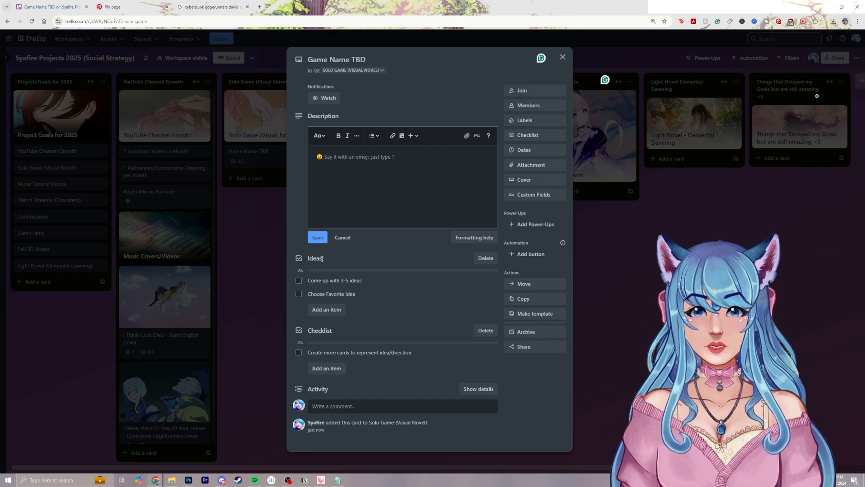
key(Escape)
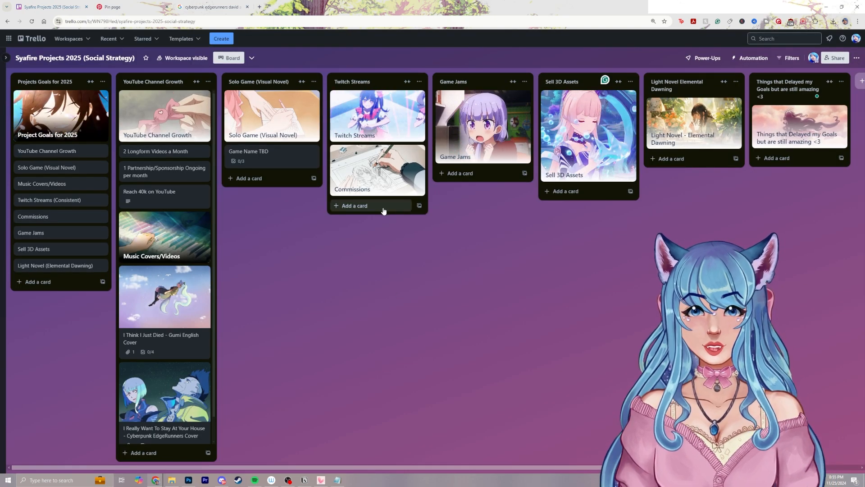
Add the card "Stream Once a Week (Most likely Friday Nights sometimes switched if busy)" to the Twitch Streams list, above the Commissions header card
click(383, 210)
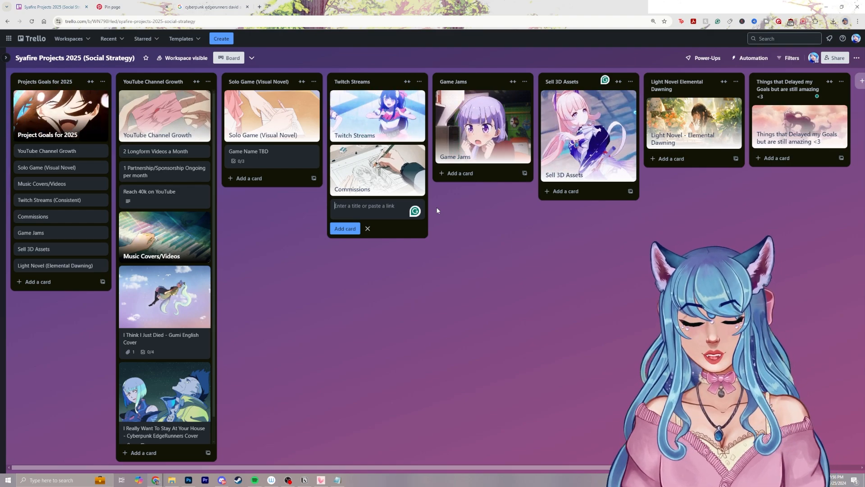
text(Stream Onc)
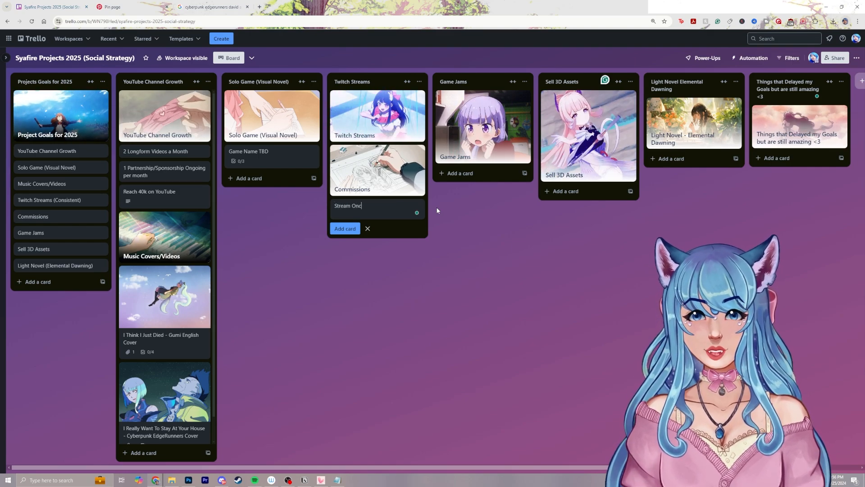
text(e a Week (Most likely Friday Nights sometimes siwtched if busy)
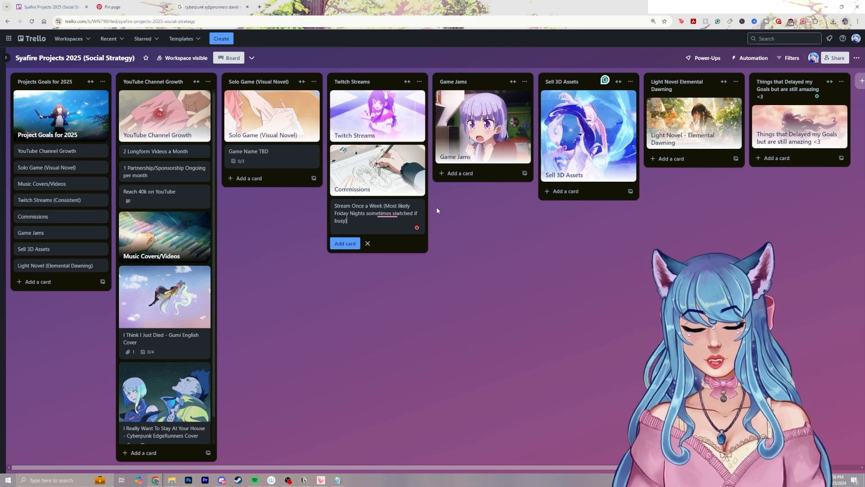
key(Return)
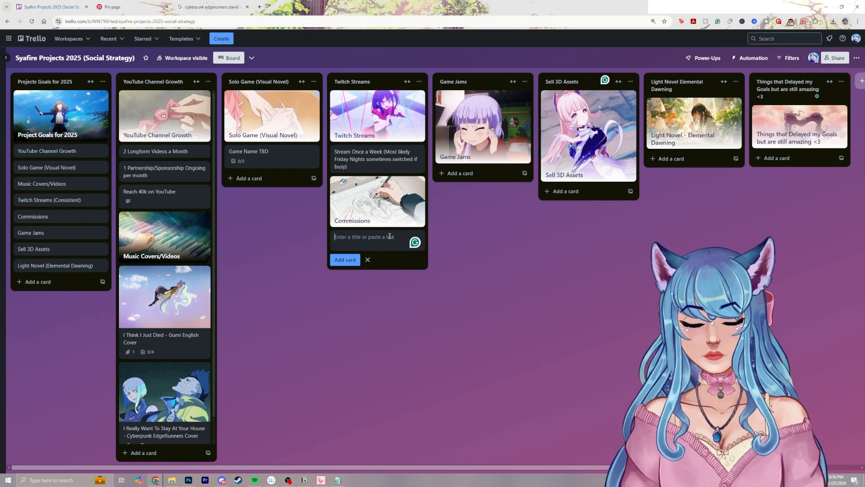
Add an "Advertise Commissions" card below the Commissions header card in the Twitch Streams list
text(Advertise Commissions)
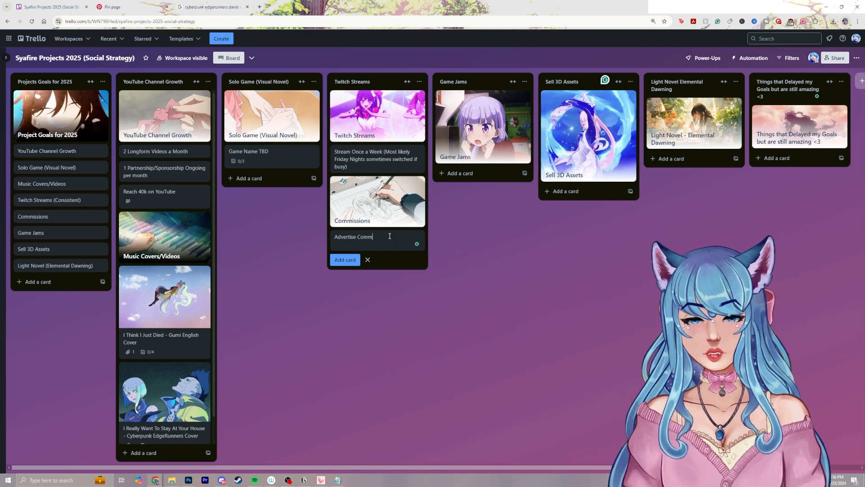
key(Return)
Open the "Advertise Commissions" card and add a checklist with the default title to it
click(390, 238)
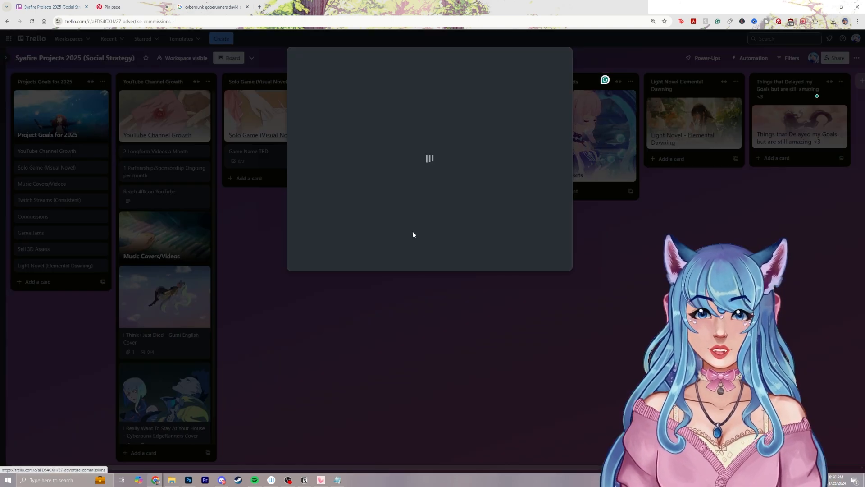
click(542, 137)
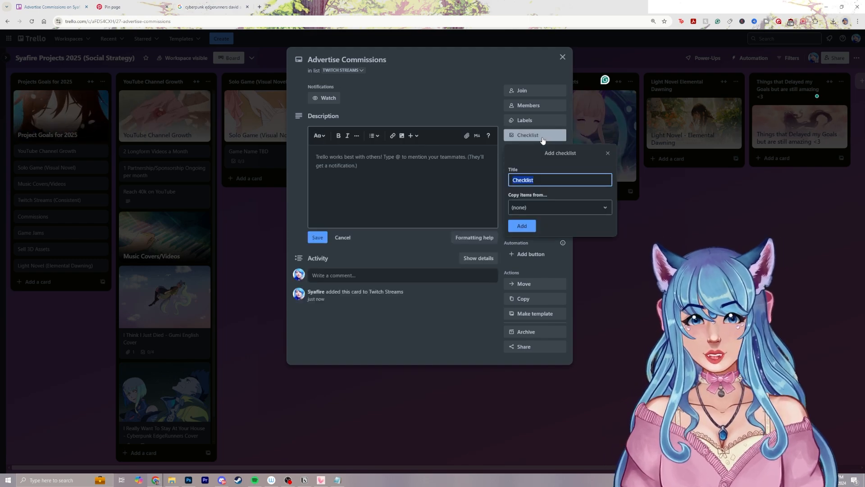
text(O)
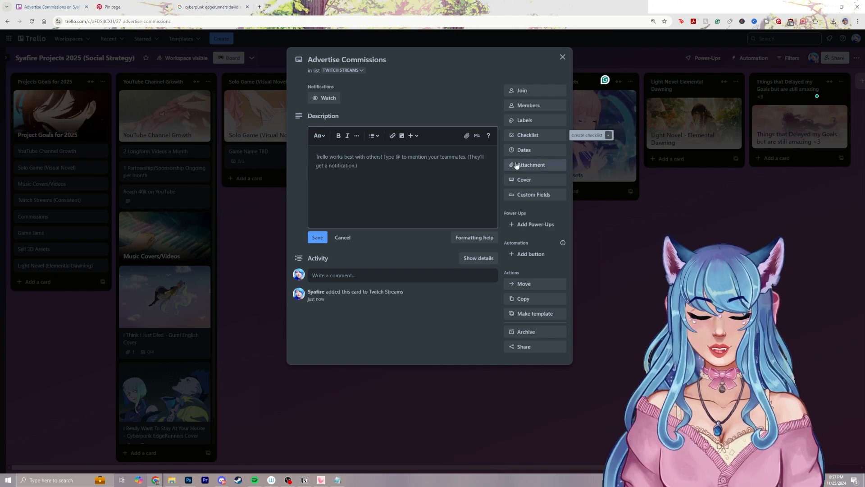
click(539, 138)
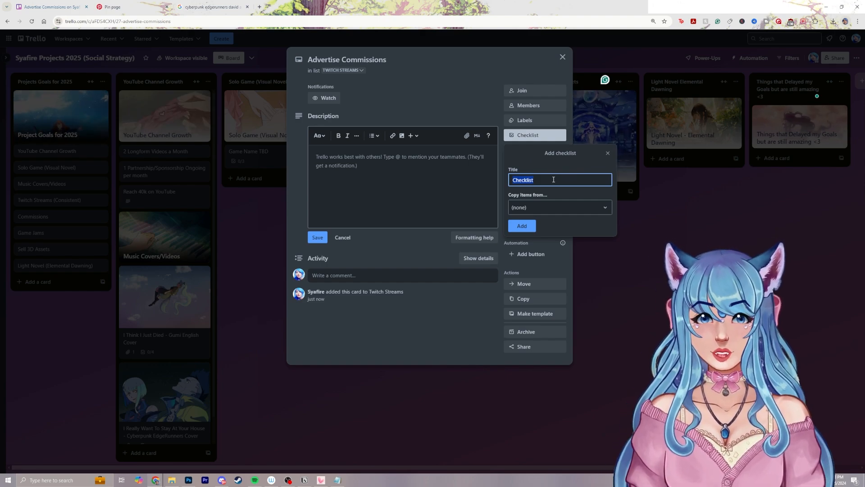
key(Return)
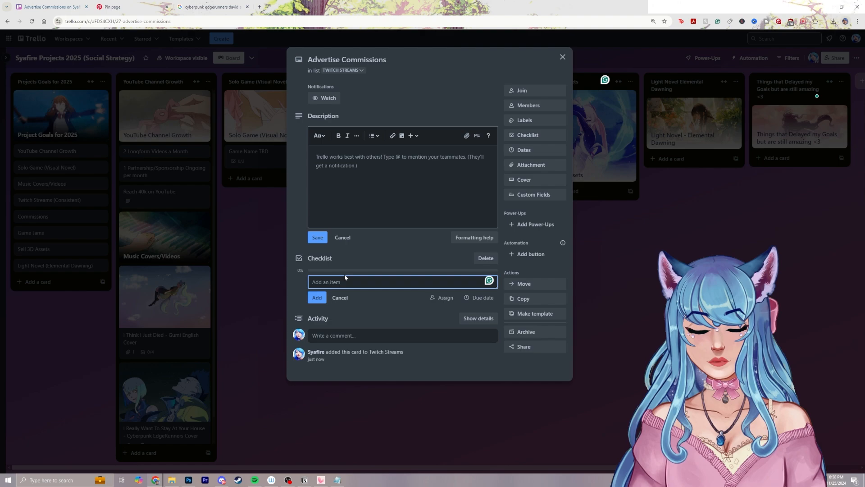
Add the checklist items "Advertise on YouTube Community 4 times a month" and "Twitter Post 4 times a month" to the "Advertise Commissions" card
text(Advertise on You)
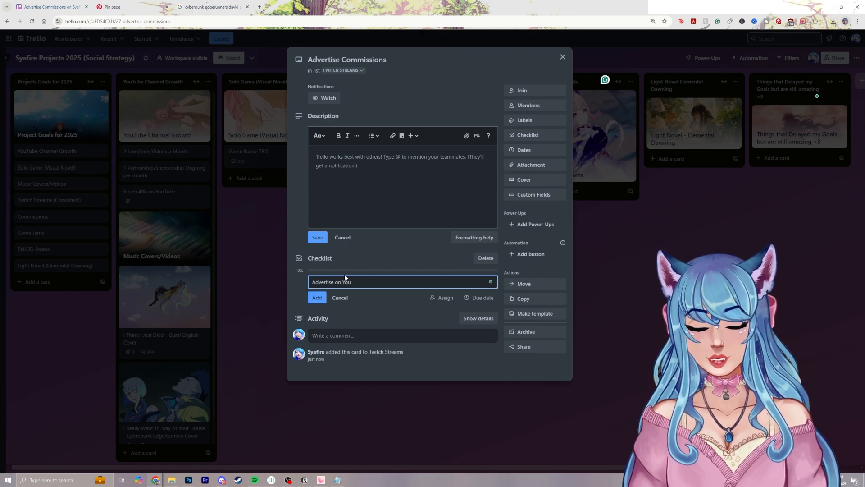
text(Tube Community 4 times a month)
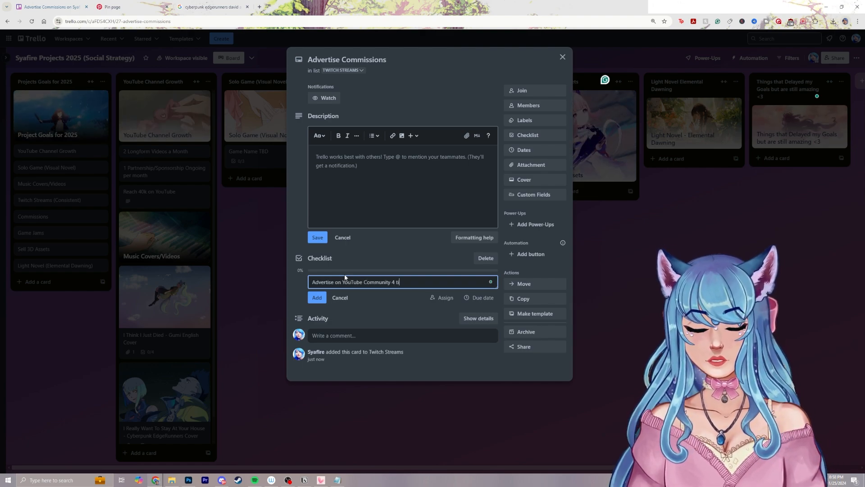
key(Return)
text(Twi)
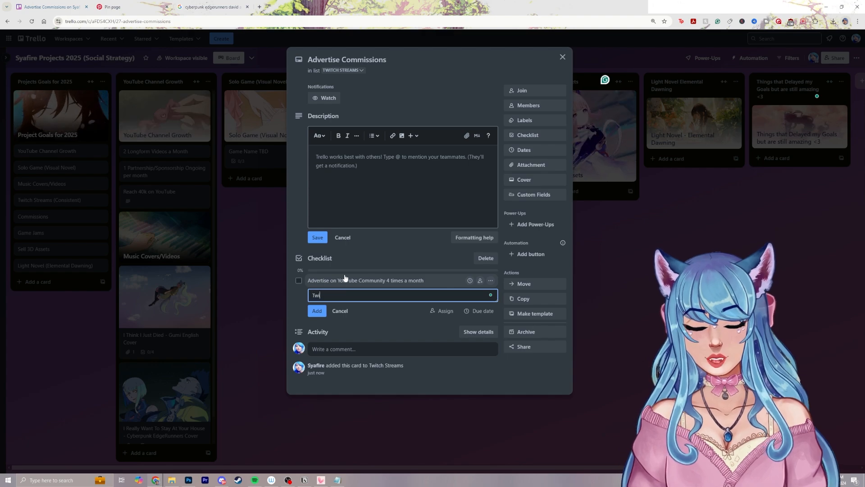
text(tter Post 4 times)
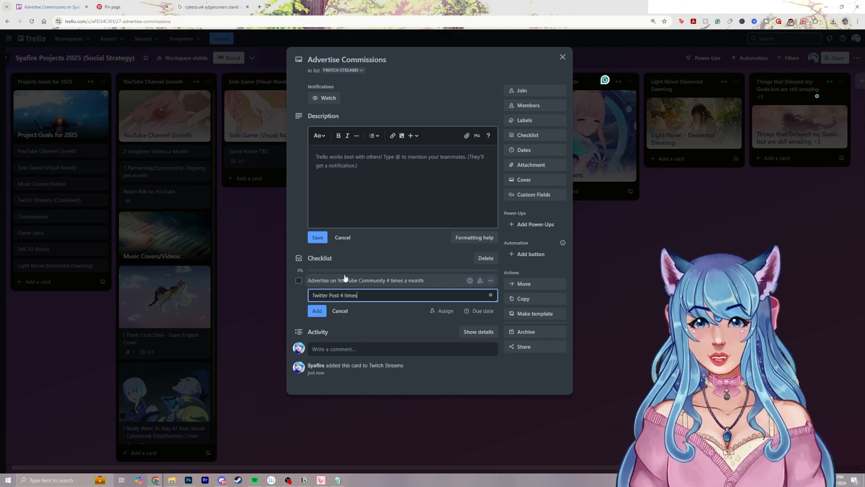
text( a month)
key(Return)
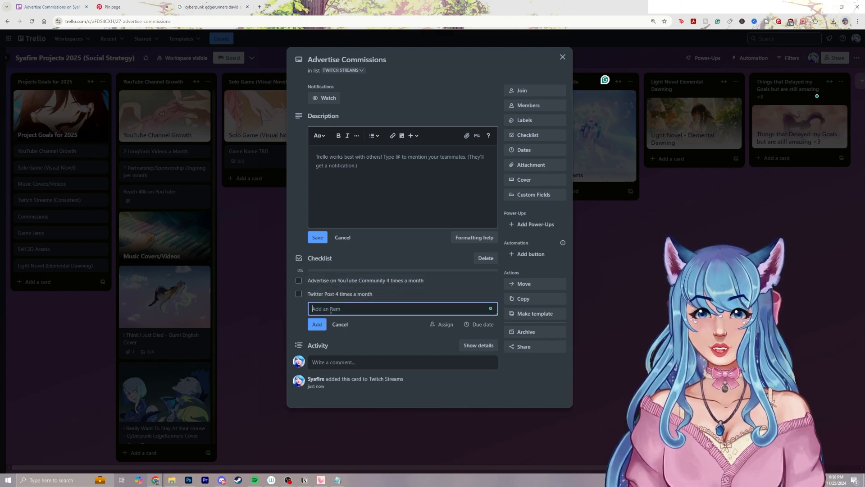
Add the checklist items "Instagram Stories 4 times a month" and "Shoutouts regularly on Twitch Stream with Nightbot", and close the card
text(Inst)
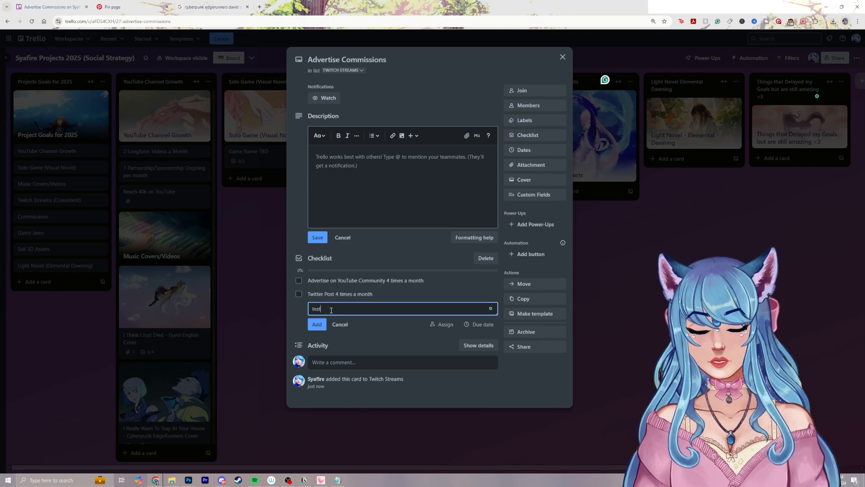
text(agram Stories 4 ti)
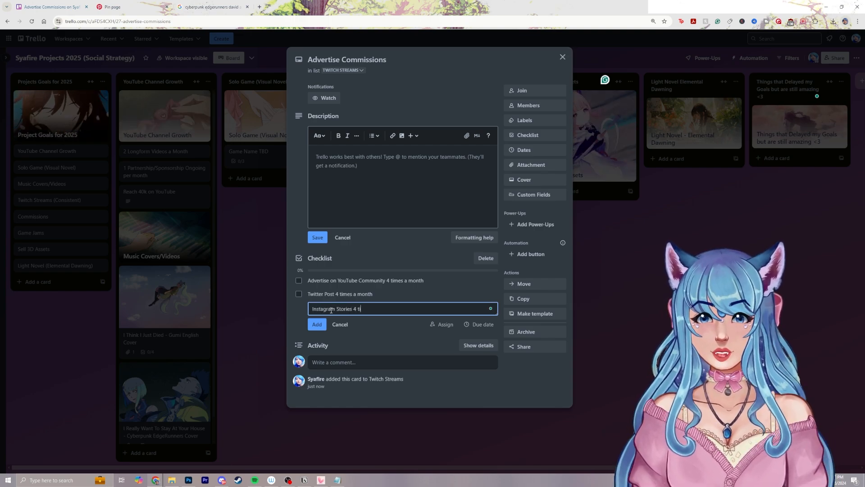
text(mes a month)
key(Return)
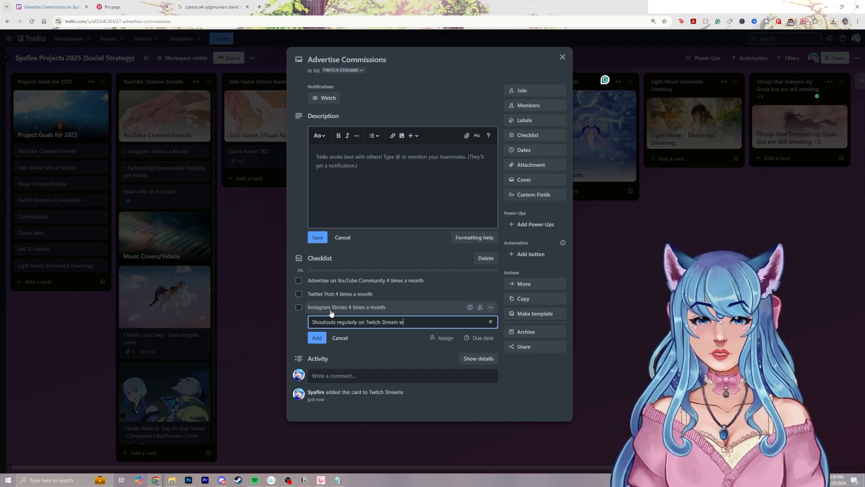
text(ightbot)
key(Return)
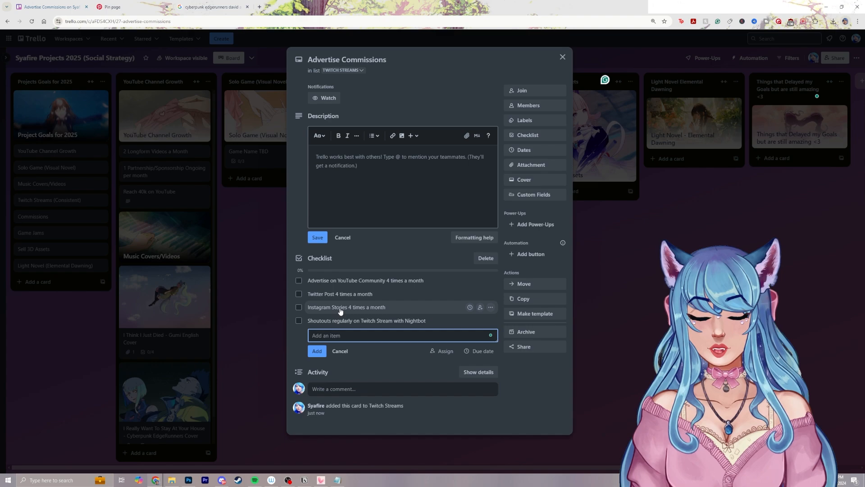
click(339, 351)
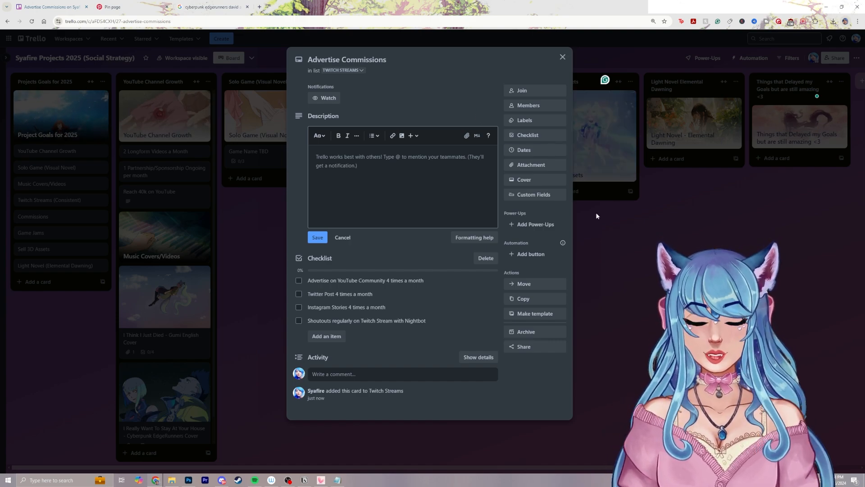
click(631, 260)
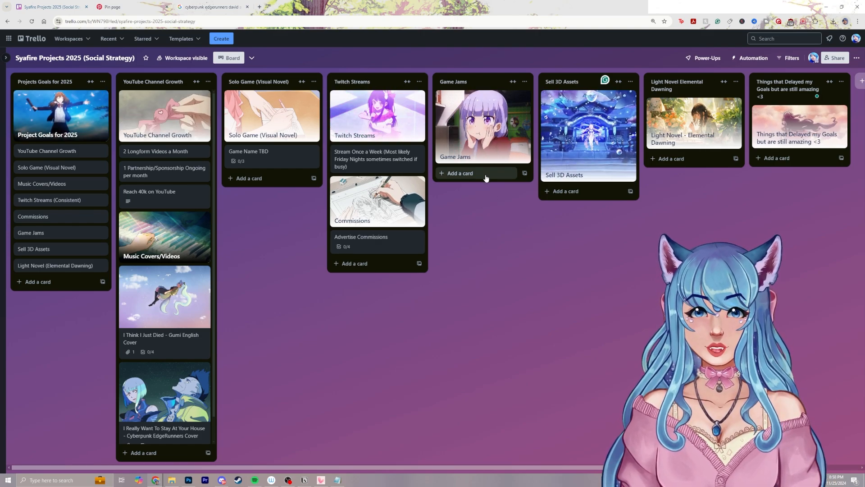
Add a card titled "Game Jams (Choose)" to the Game Jams list
click(460, 173)
text(Game Jams (Choose))
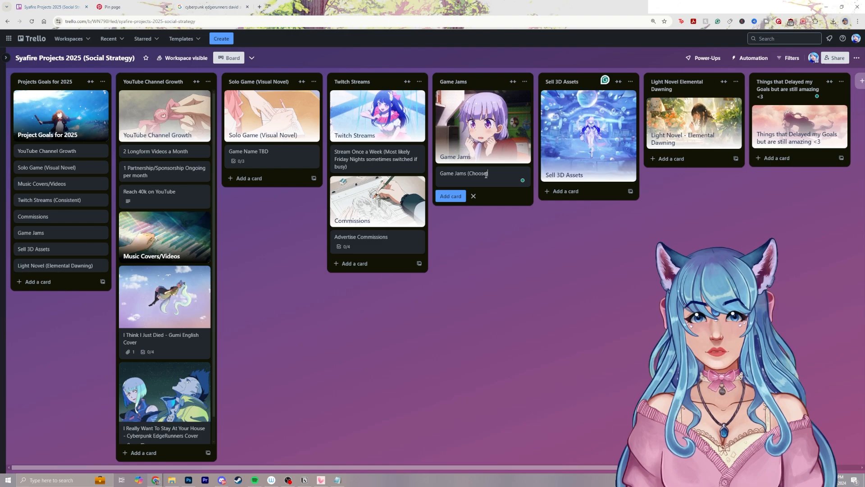
key(Return)
Open the "Game Jams (Choose)" card and add a checklist with the default title to it
click(486, 177)
click(535, 135)
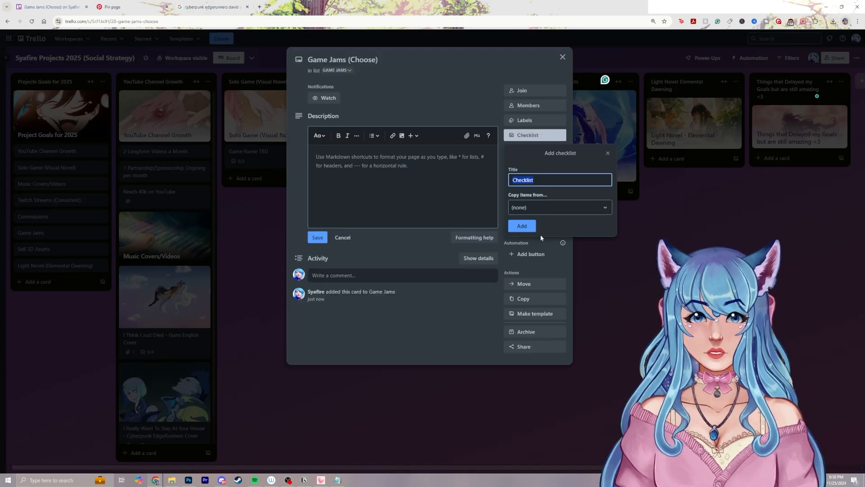
click(525, 224)
Add the checklist item "Choose 3-4 Game Jams I want to do this year" to the "Game Jams (Choose)" card
text(Choose G)
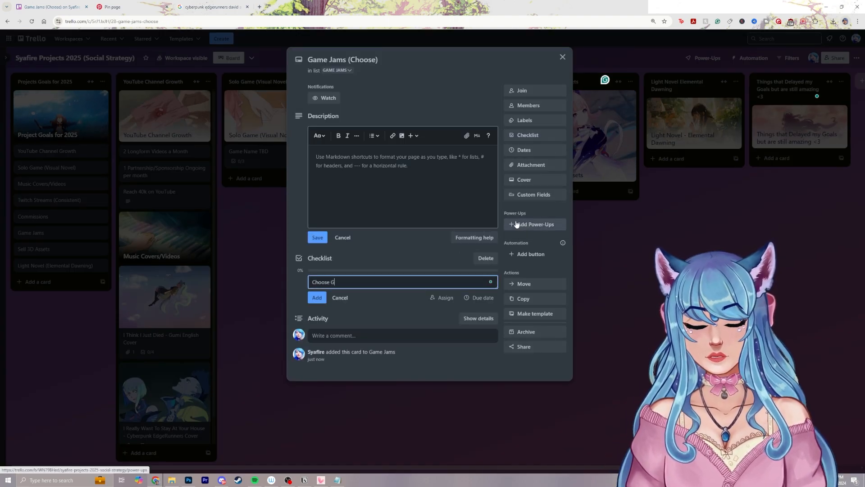
key(BackSpace)
text(3-4 )
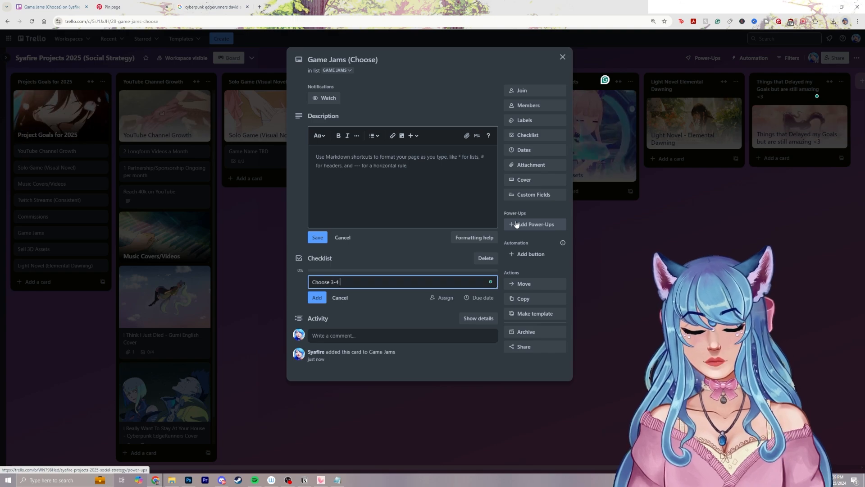
text(Game Jams I want )
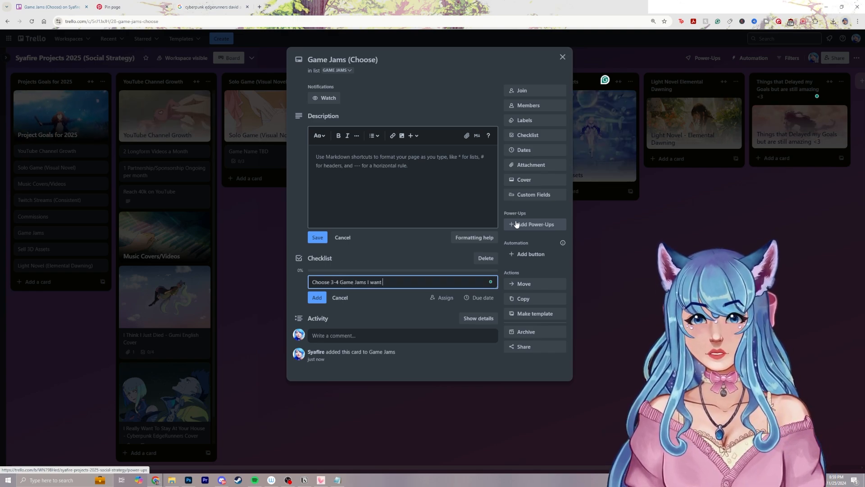
text(to do this year)
key(Return)
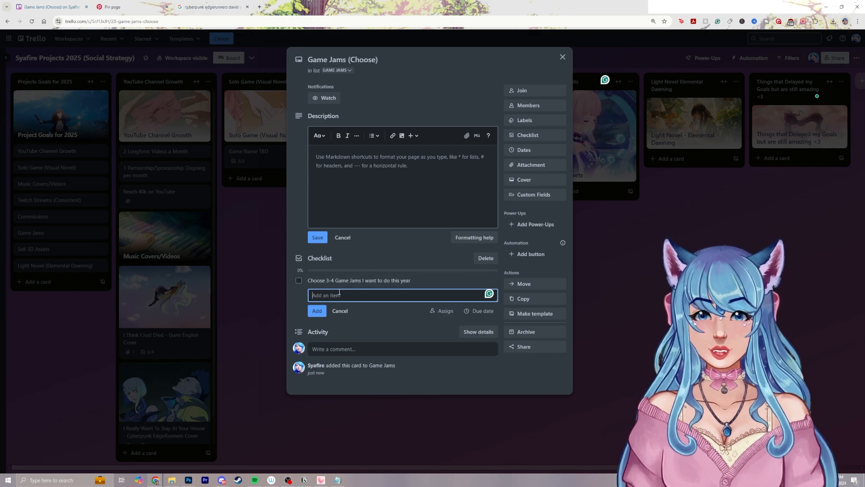
Add the checklist items "Pirate Software Game Jam (w/ Cousin)" and "Ludum Dare Spring (w/ friend)"
text(Pirate Software Game Jam)
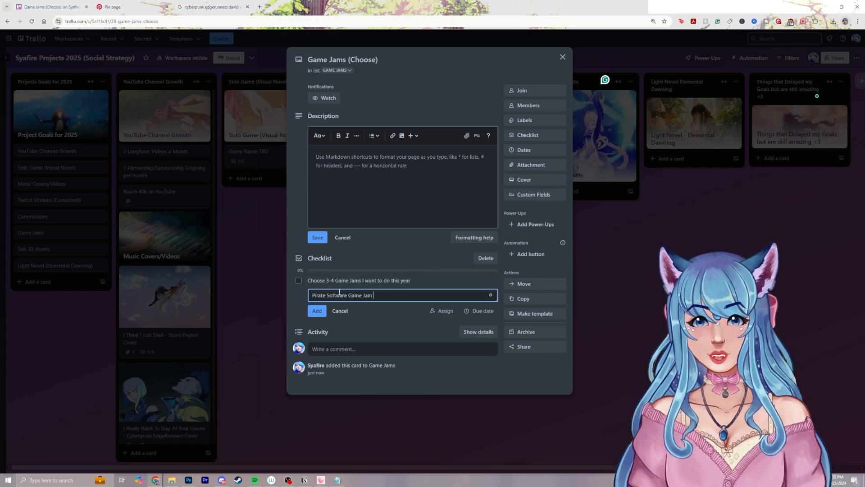
text(Cousin))
key(Return)
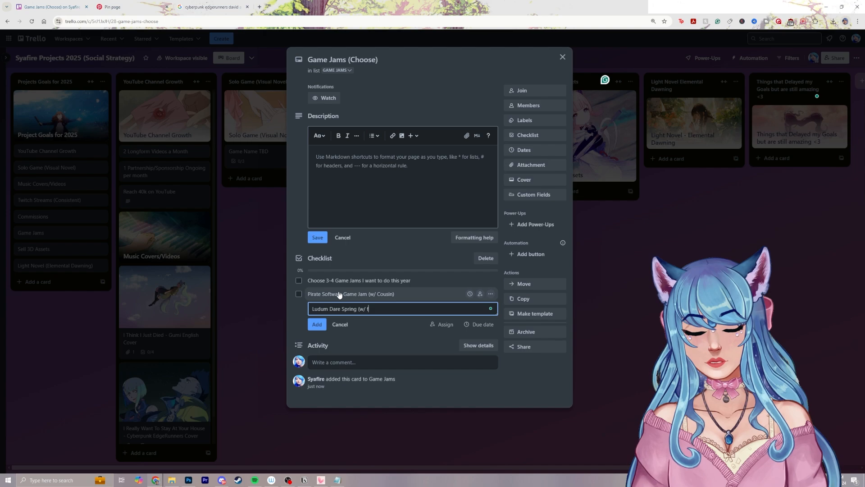
text(Ludum Dare Spring (w/ friend))
key(Return)
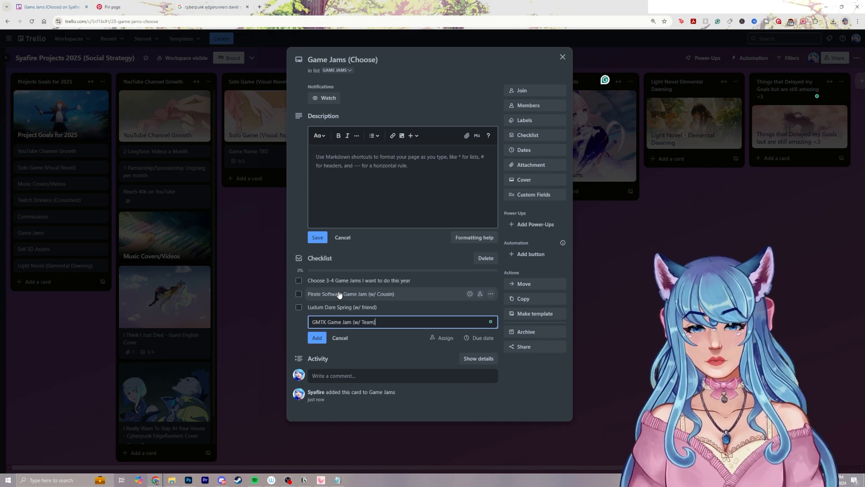
Add the checklist items "GMTK Game Jam (w/ Team)" and "Ludum Dare Fall (w/ Team)"
key(Return)
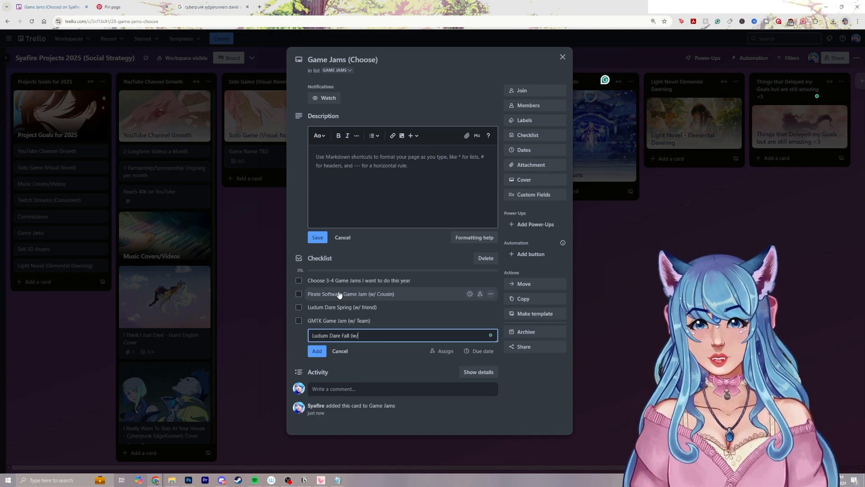
text(Ludum Dare Fall (w/ Team))
key(Return)
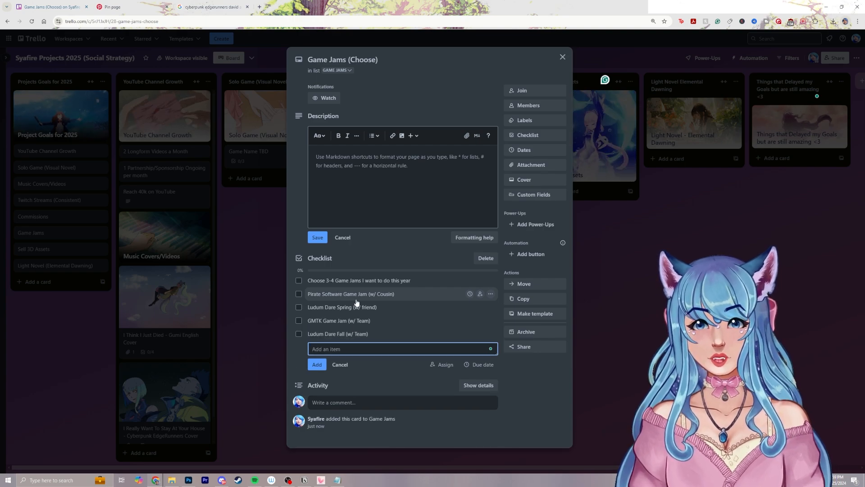
Mark the item "Choose 3-4 Game Jams I want to do this year" as complete and close the card
click(340, 364)
click(299, 280)
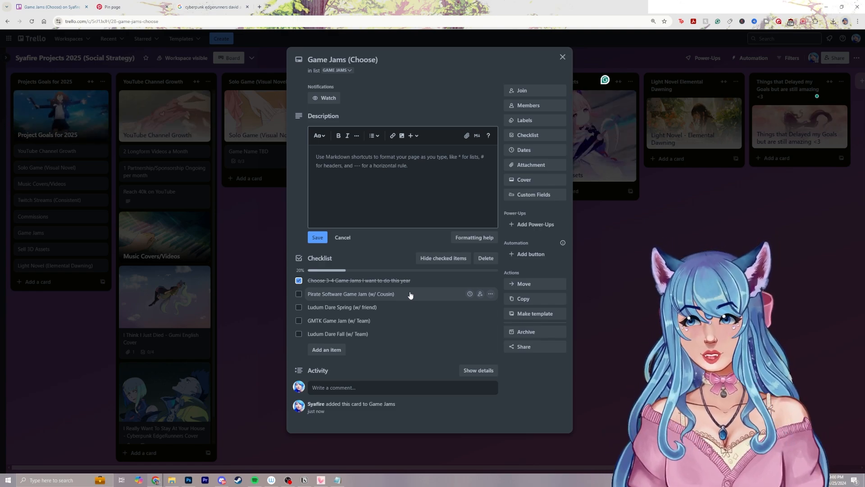
click(591, 261)
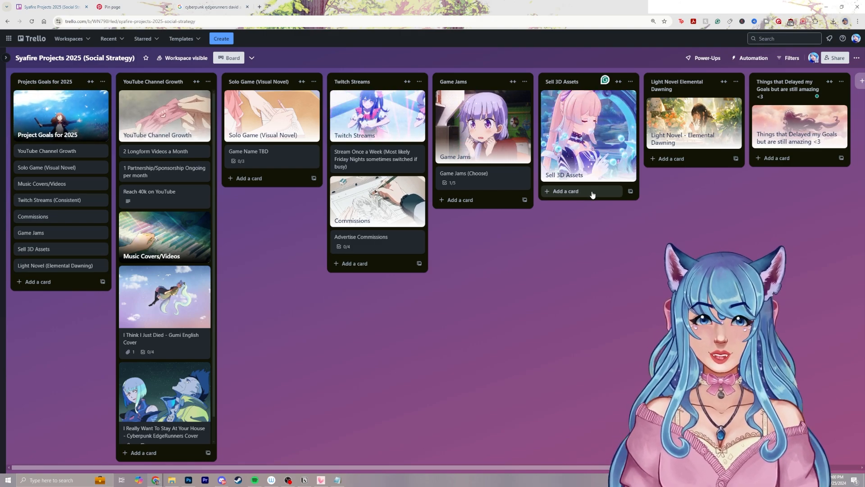
Add a card titled "VRChat Map (Cozy Room/World)" to the Sell 3D Assets list
click(592, 193)
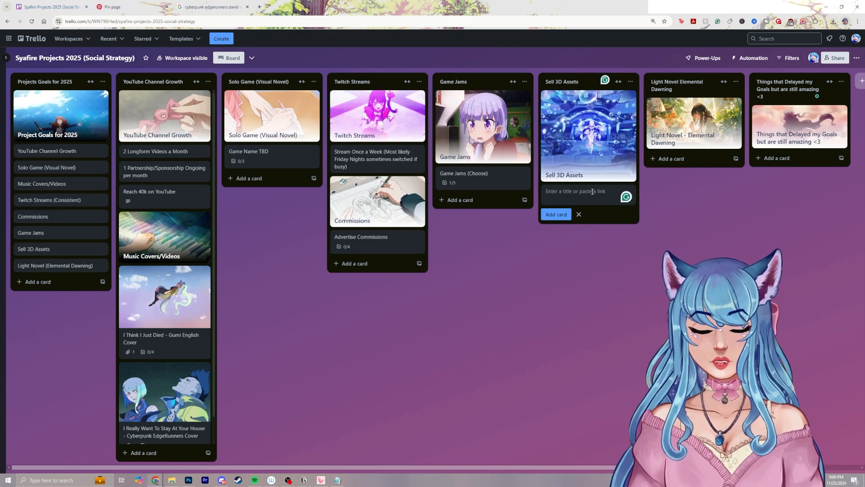
text(VR)
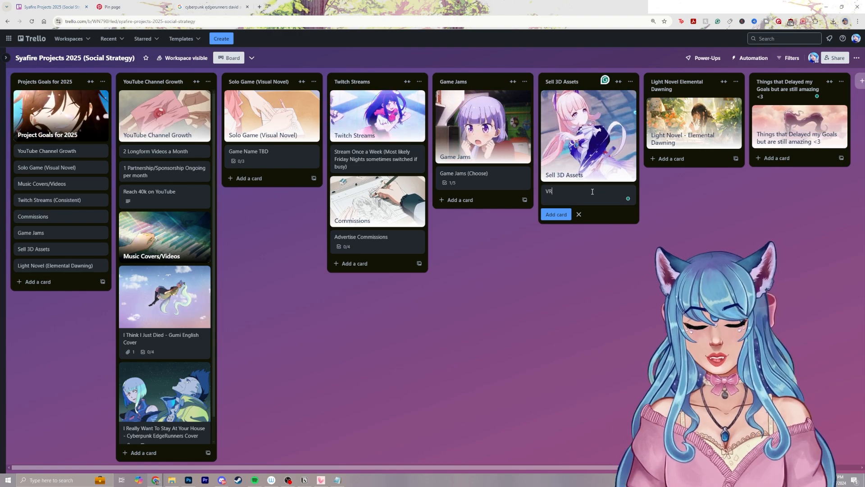
text(Chat Map (Cozy )
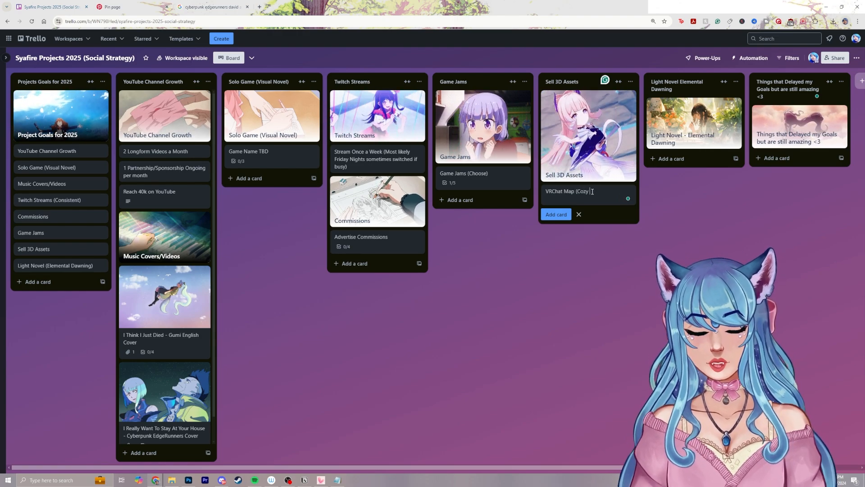
text(Room/World))
key(Return)
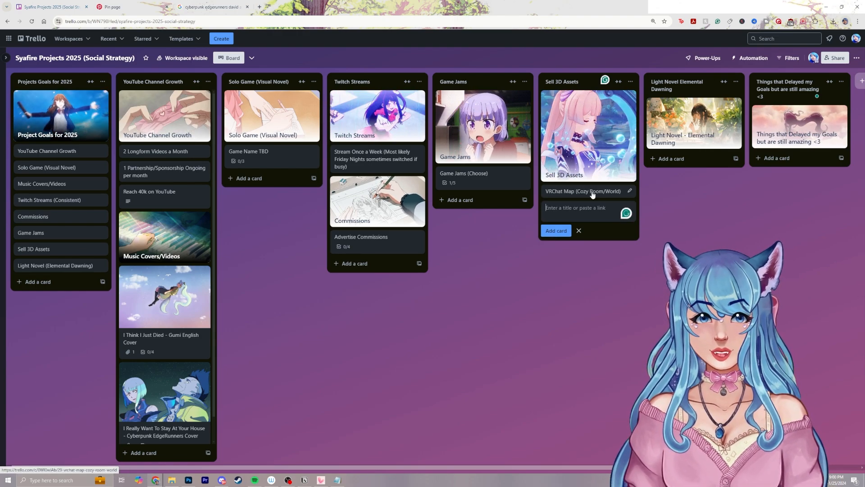
Open the "VRChat Map (Cozy Room/World)" card and add a checklist with the default title to it
click(592, 194)
click(533, 136)
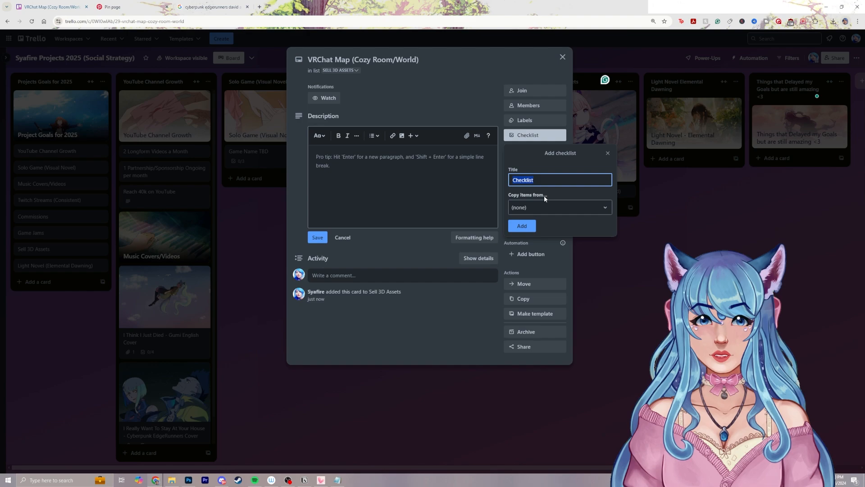
key(Return)
Add the checklist items "Setup a gumroad" and "setup unity account for selling" to the VRChat Map card
text(Setup a)
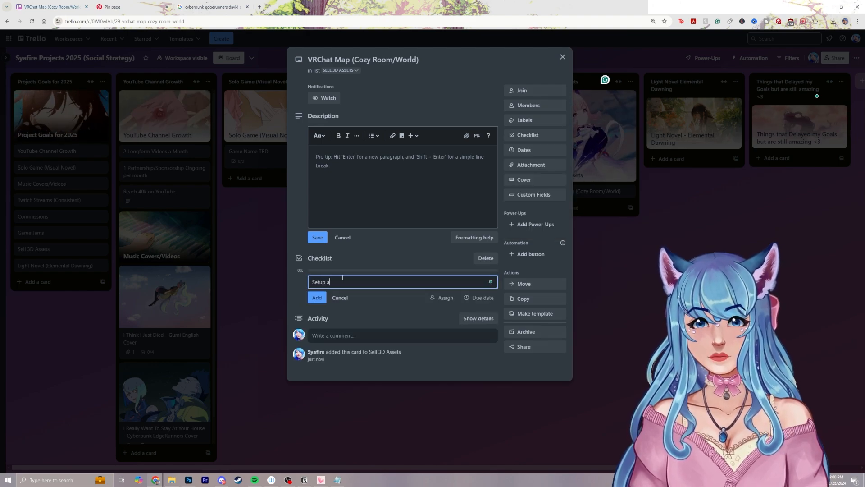
text( gumroad)
key(Return)
text(setup )
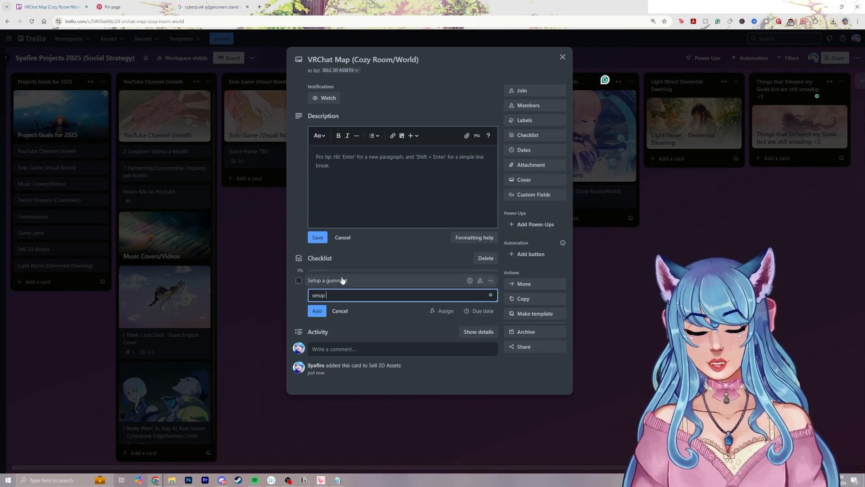
text(unity account for selling)
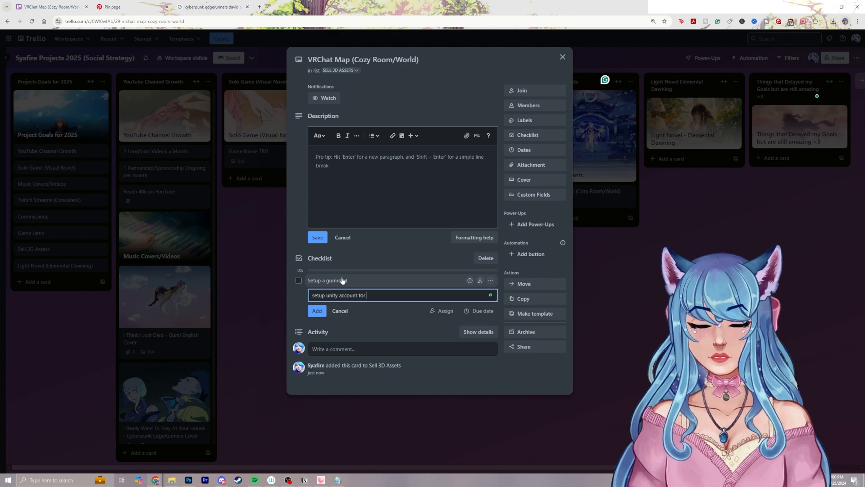
key(Return)
Add the checklist items "setup unreal account for selling" and "setup booth shop" to the VRChat Map card
text(setu)
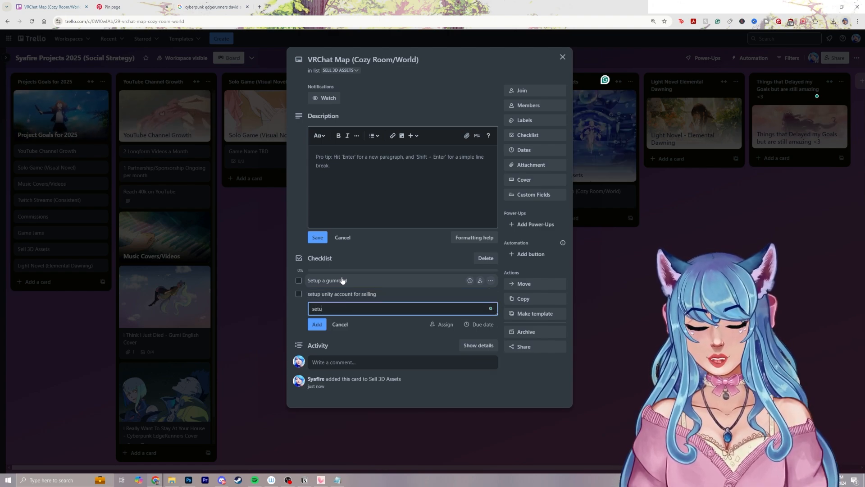
text(p unreal account)
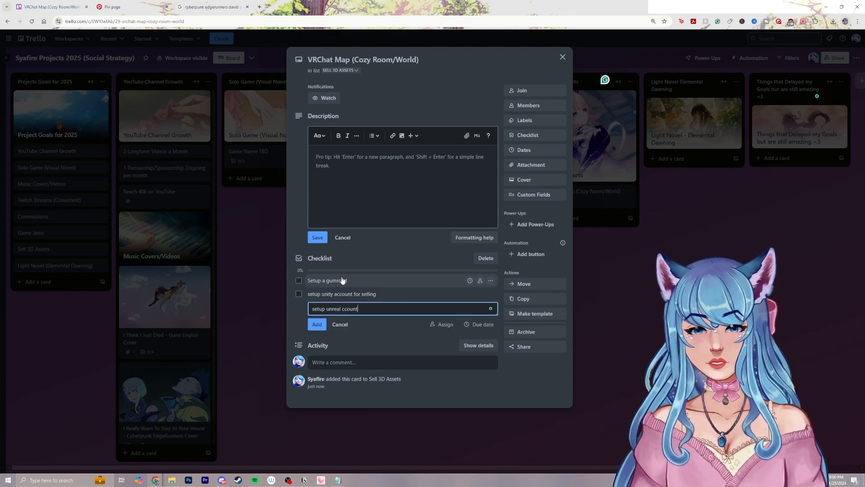
text( for selling)
key(Return)
text(setup booth shop)
key(Return)
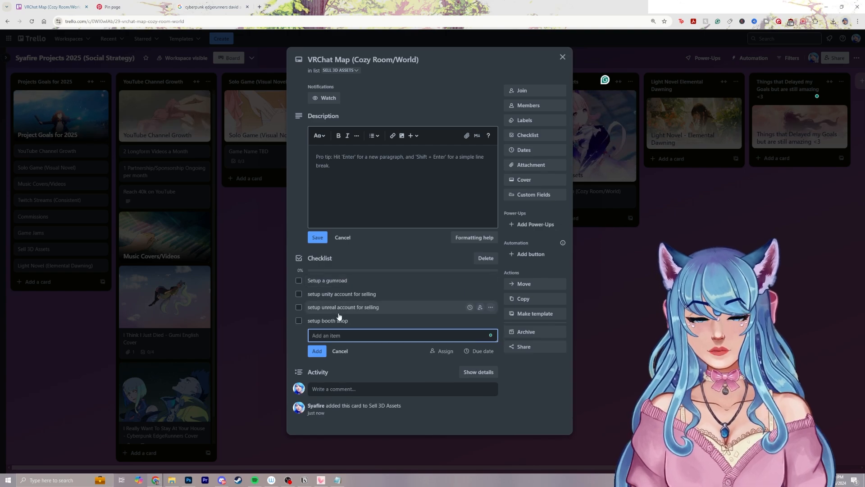
Move "setup booth shop" to the start of the checklist and mark it as complete
drag(340, 317, 338, 284)
click(299, 280)
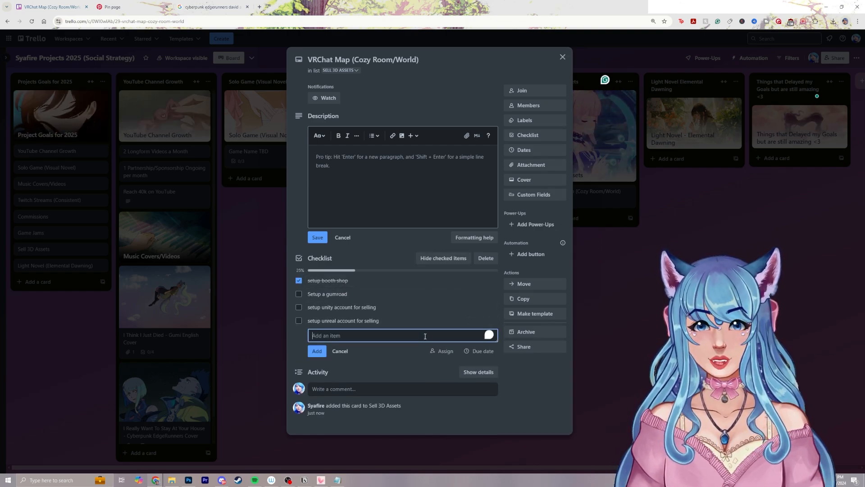
Add the checklist items "look into more places to sell" and "Etsy Selling Assets", with the Etsy item placed above the other
text(look int)
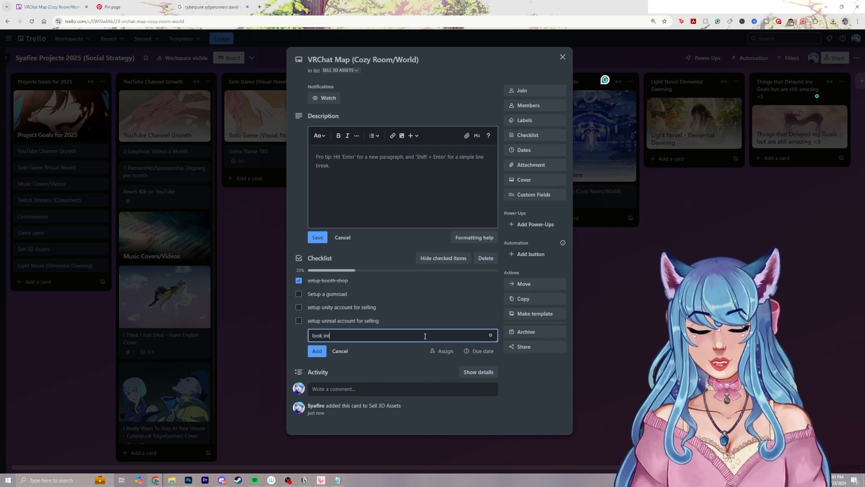
text(o more places to sell)
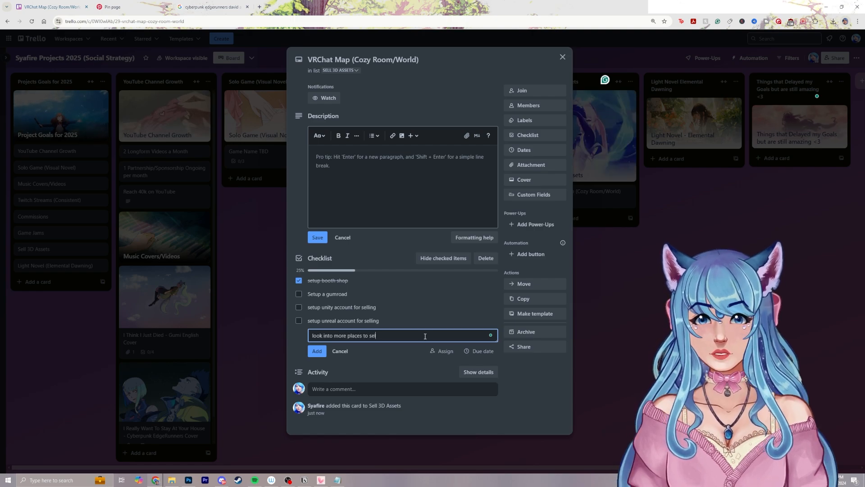
key(Return)
text(Etsy Se)
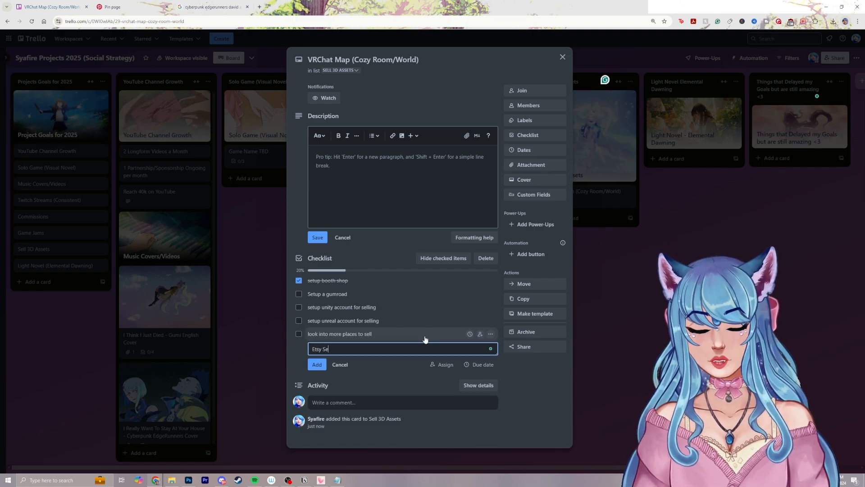
text(lling Assets)
key(Return)
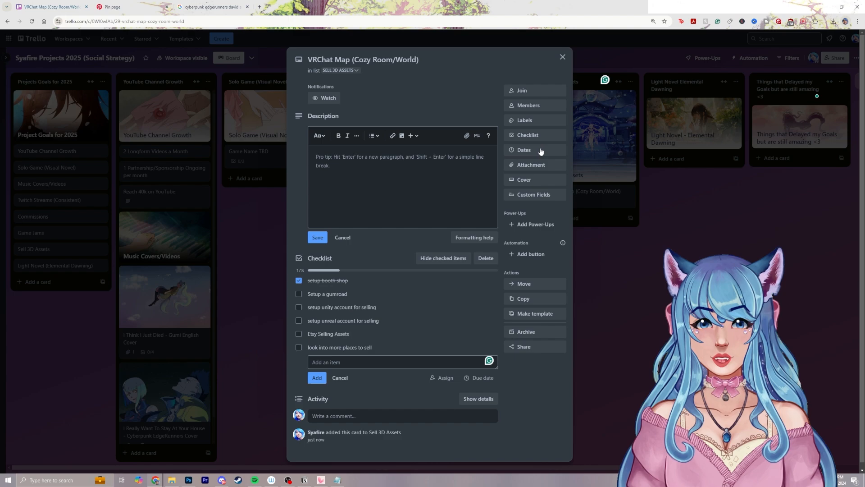
Add a second checklist to the VRChat Map card and rename it "Assets"
click(534, 135)
click(522, 225)
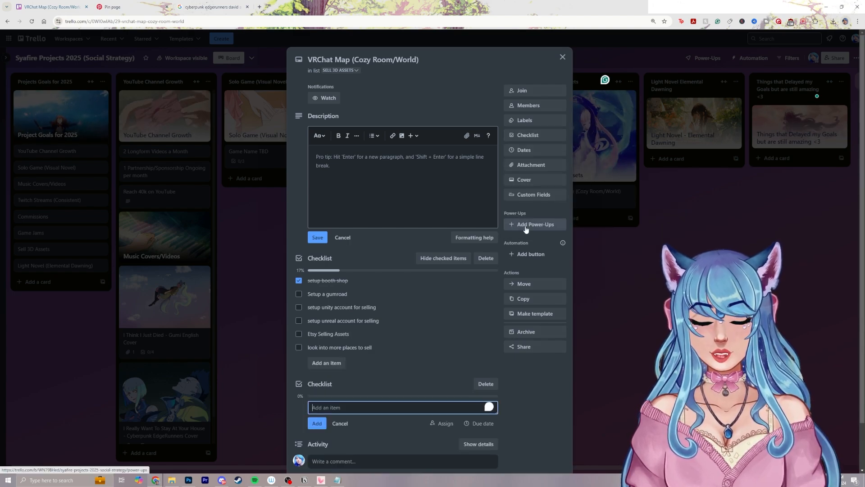
click(334, 380)
text(Assets)
key(Return)
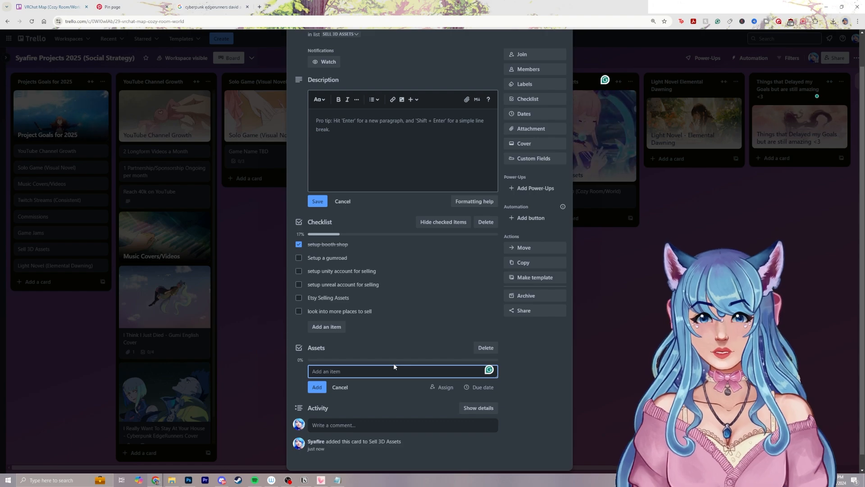
Add the items "Come up with more ideas" and "3 Plant pot pack" to the Assets checklist
text(Come up wi)
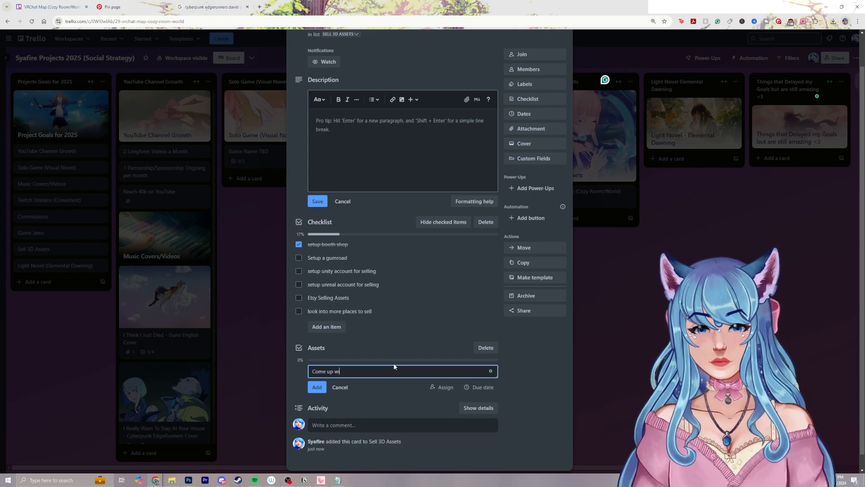
text(th more ideas)
key(Return)
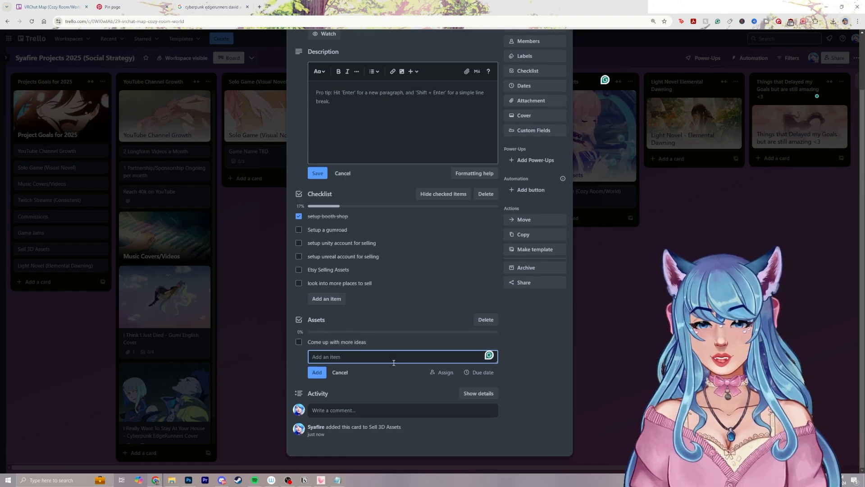
text(3)
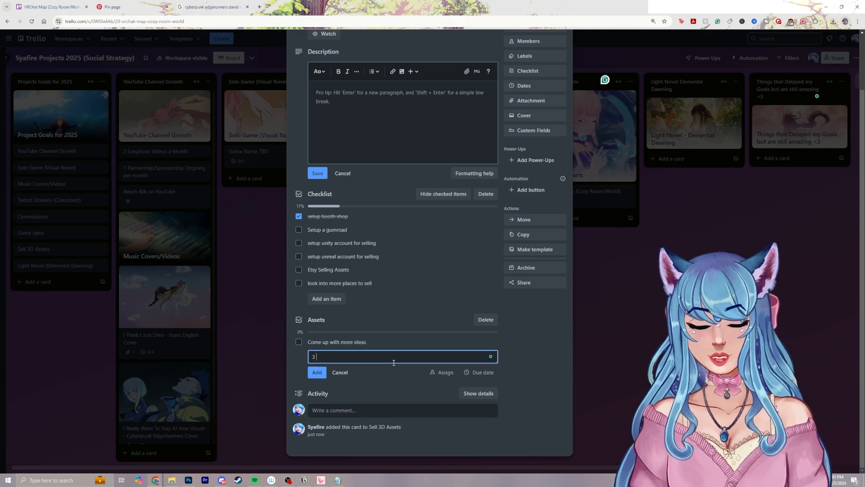
text( Plant pot pack)
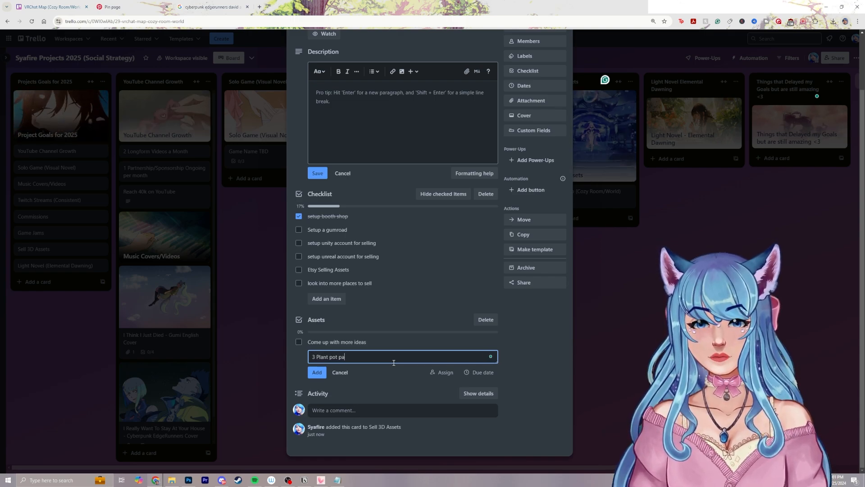
key(Return)
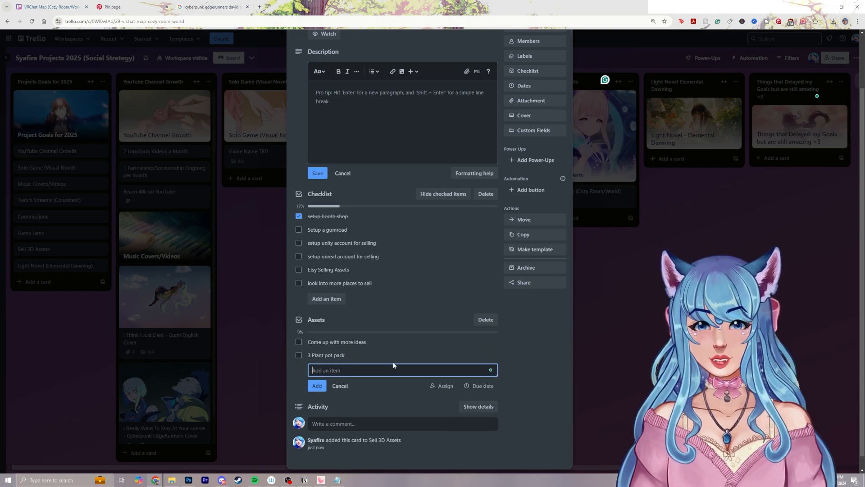
Close the VRChat Map card and add a "World Building" card to the Light Novel Elemental Dawning list
click(343, 386)
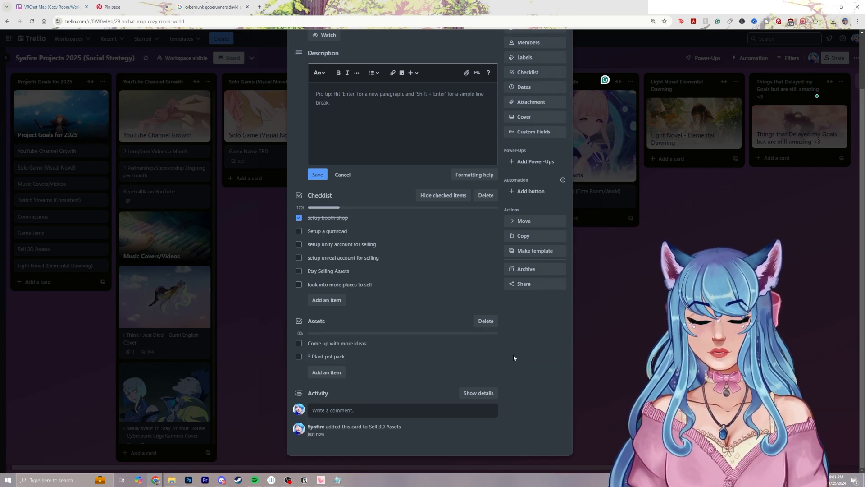
click(613, 323)
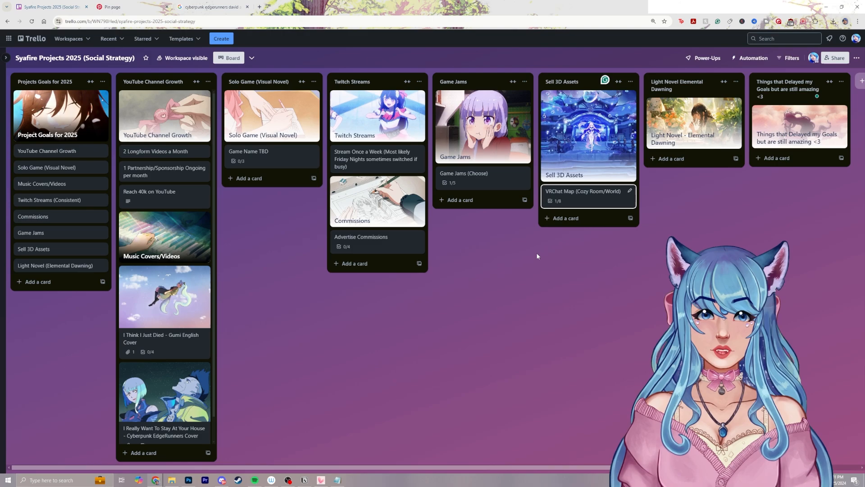
drag(503, 466, 588, 467)
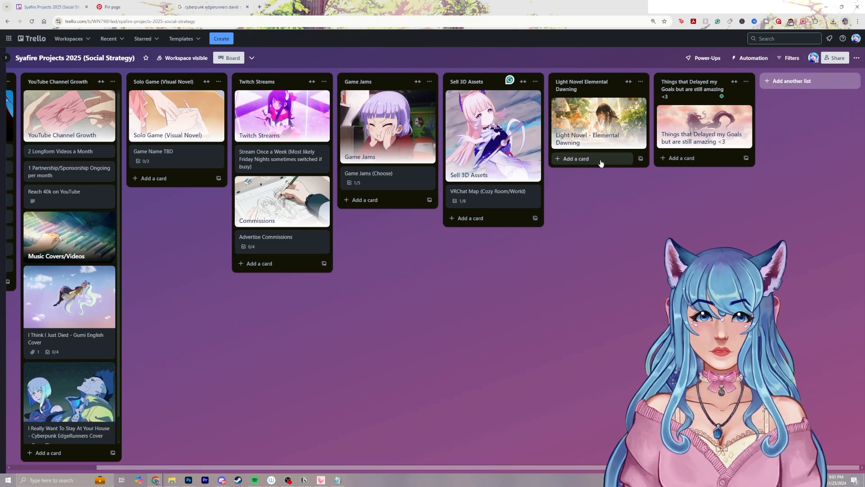
click(604, 161)
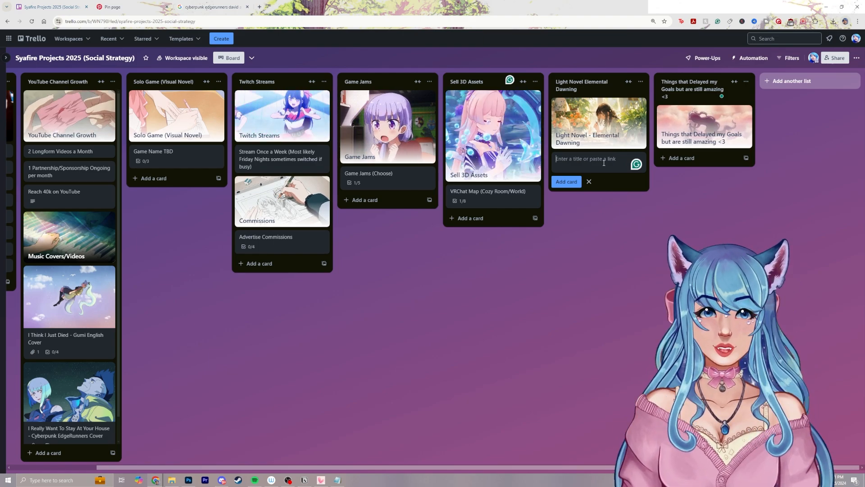
text(Wor)
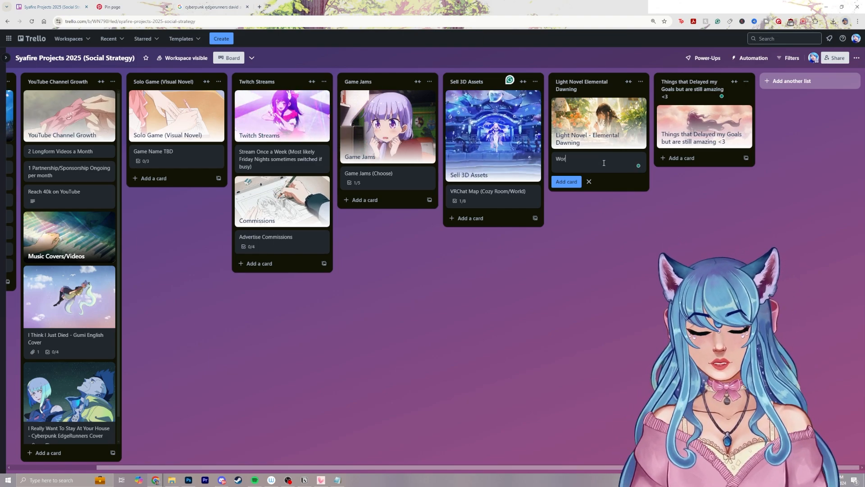
text(ld Building)
key(Return)
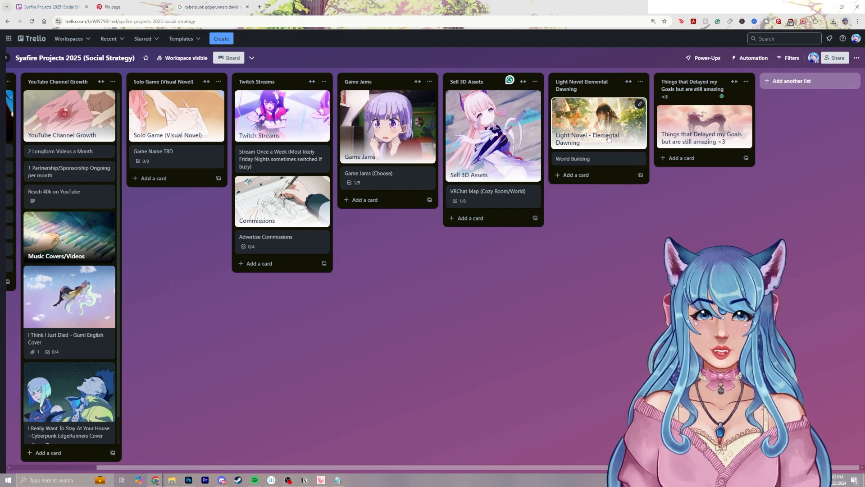
key(Escape)
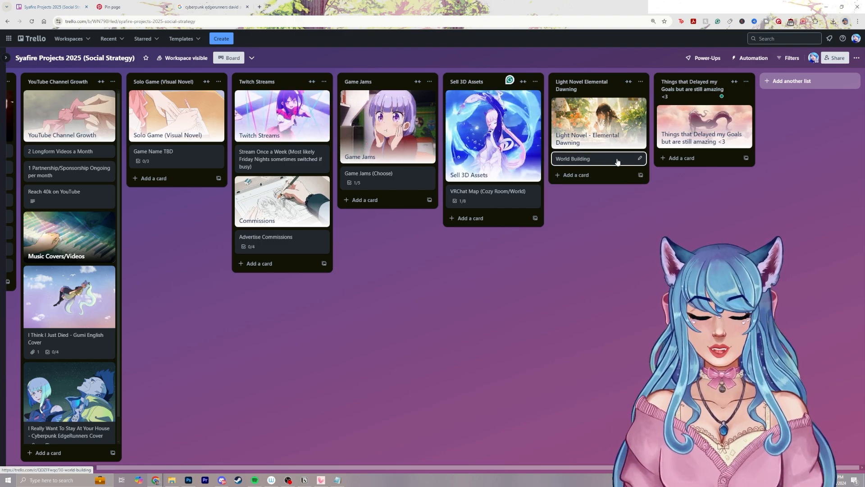
Add a card titled "Light Novel" below the World Building card
click(592, 175)
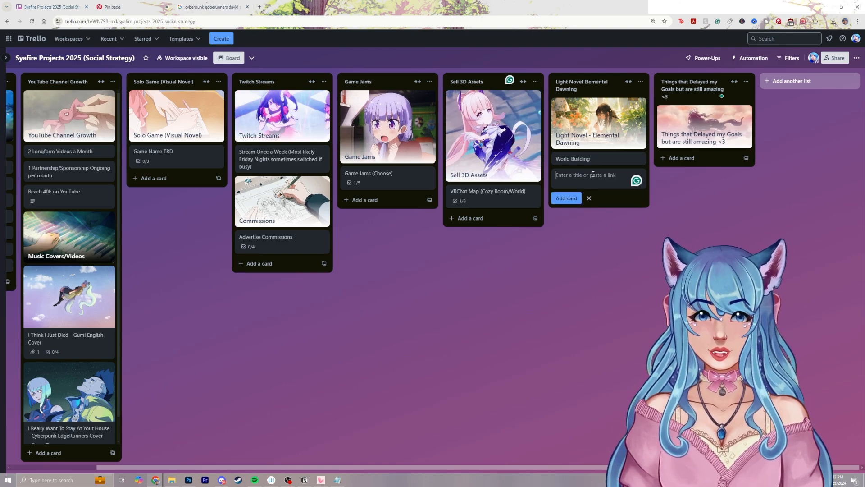
text(Light Novel)
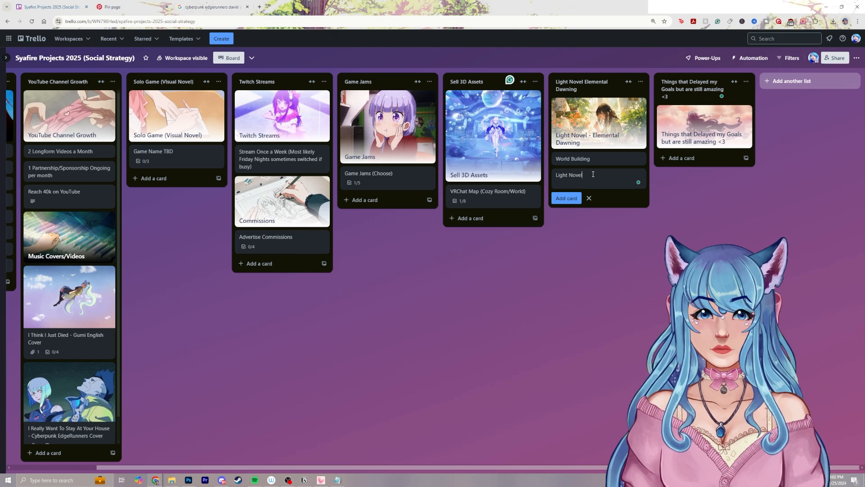
key(Return)
Add a checklist to the Light Novel card with the item "Choose a plot or point to start with the story"
click(589, 174)
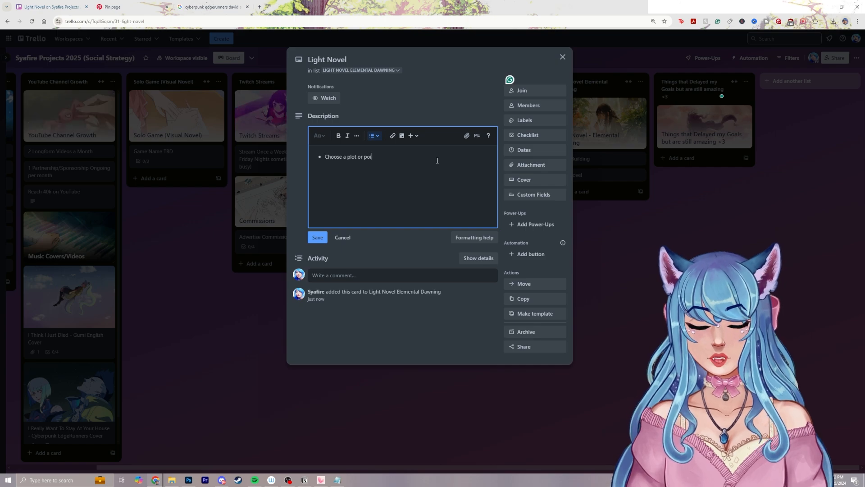
click(527, 135)
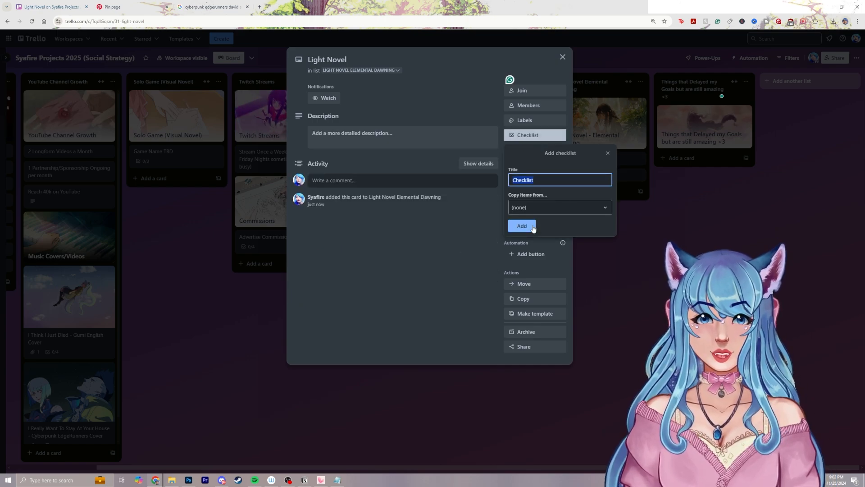
click(521, 224)
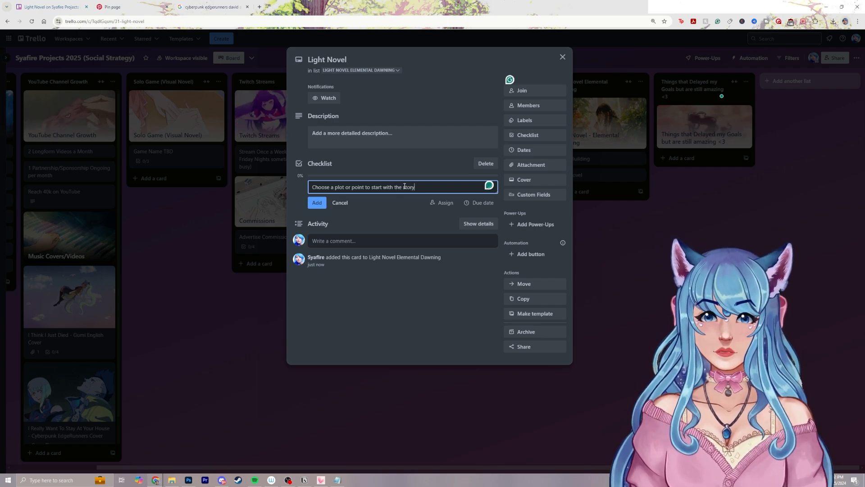
key(Return)
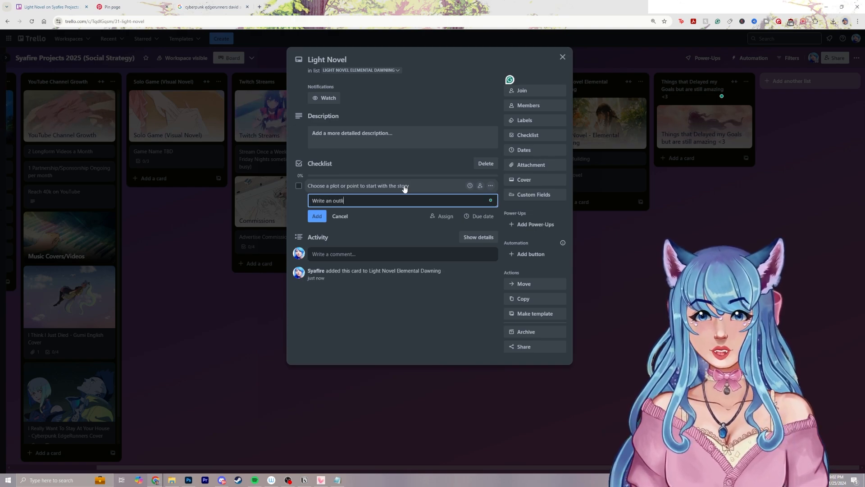
Add the checklist items "Write an outline", "Work on chapters (choose frequencey)" and "Choose illustration ideas with certain pages"
text(ne)
key(Return)
text(Work on chapters (choose frequencey)
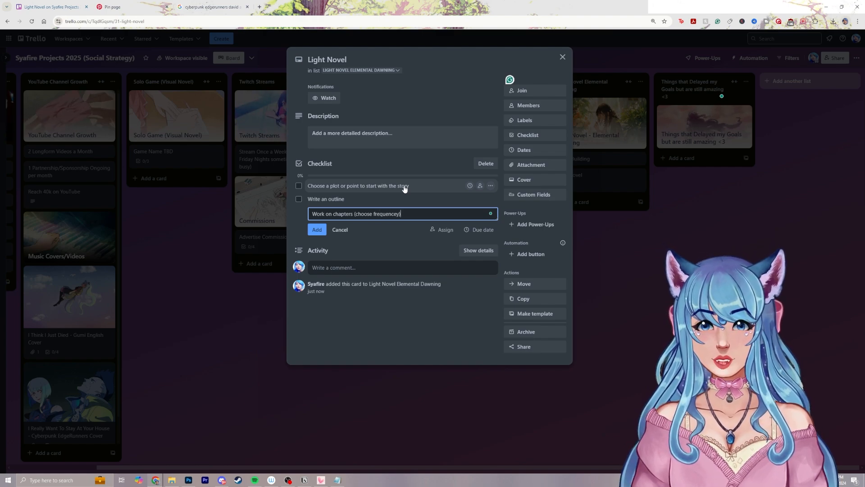
key(Return)
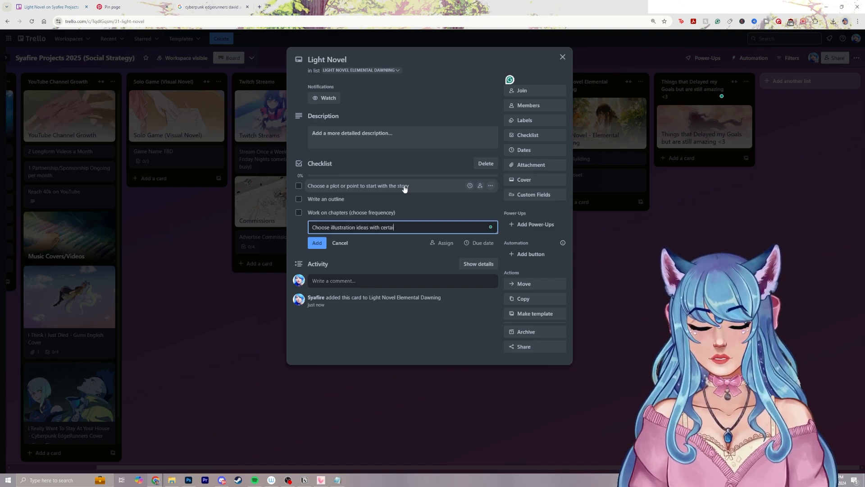
text(Choose illustration ideas with certain pages)
key(Return)
Add a second checklist with the items "Find a publisher or figure out how to self publish" and "Start a kickstarter"
click(541, 137)
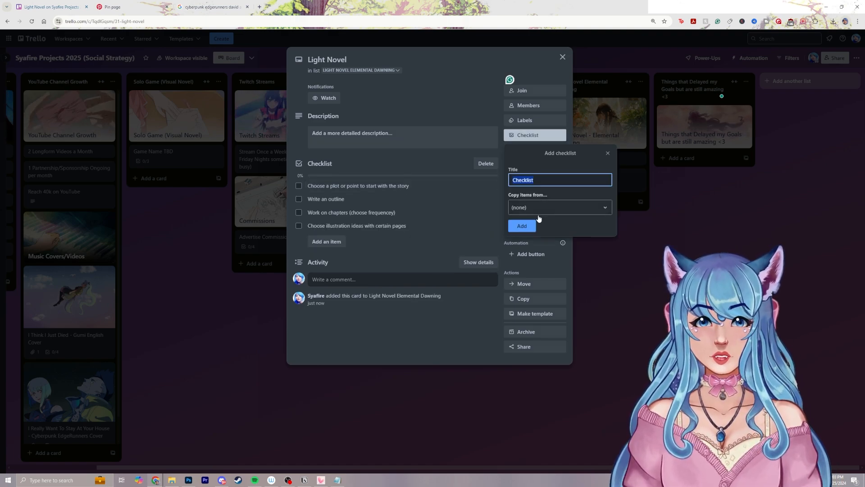
text(Find a publisher or)
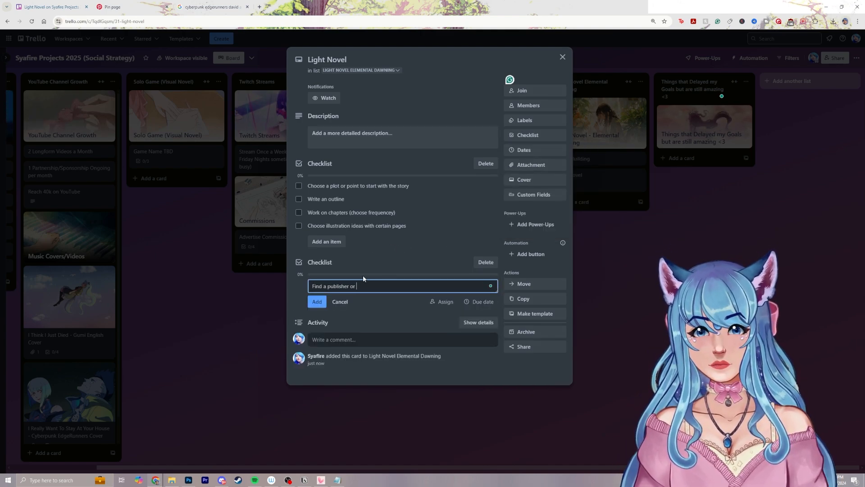
text( figure out how to sel)
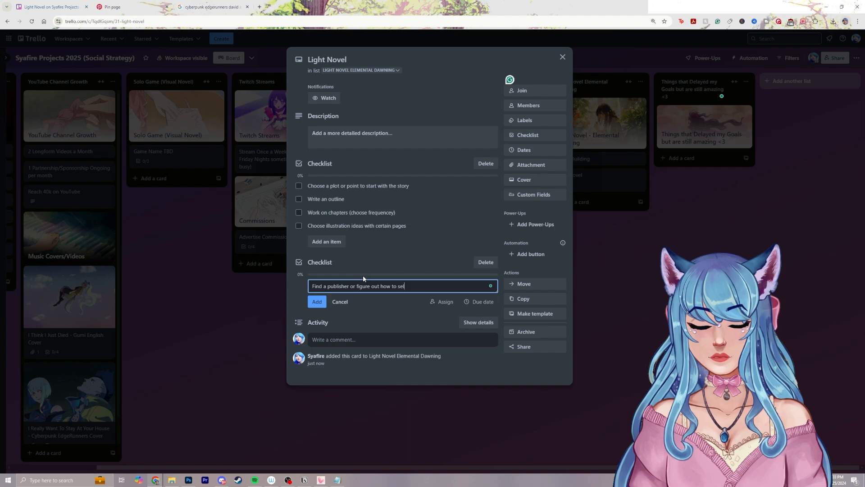
text(f publish)
key(Return)
text(Start)
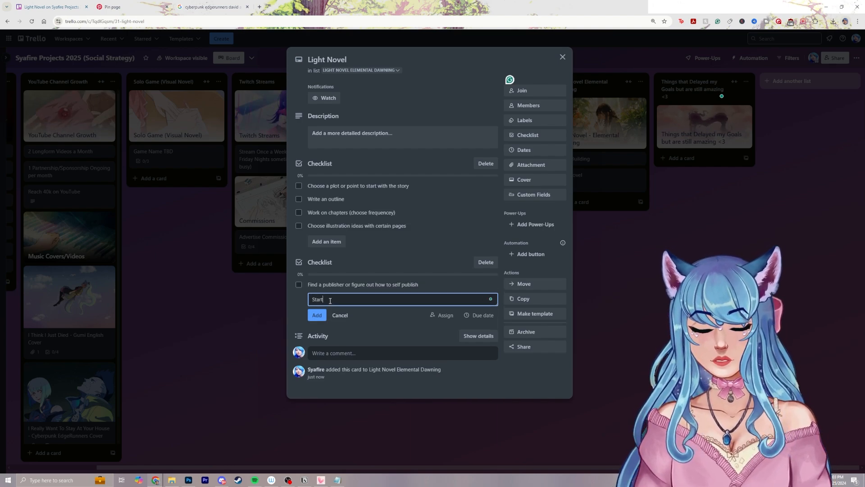
text( a kickstarter)
key(Return)
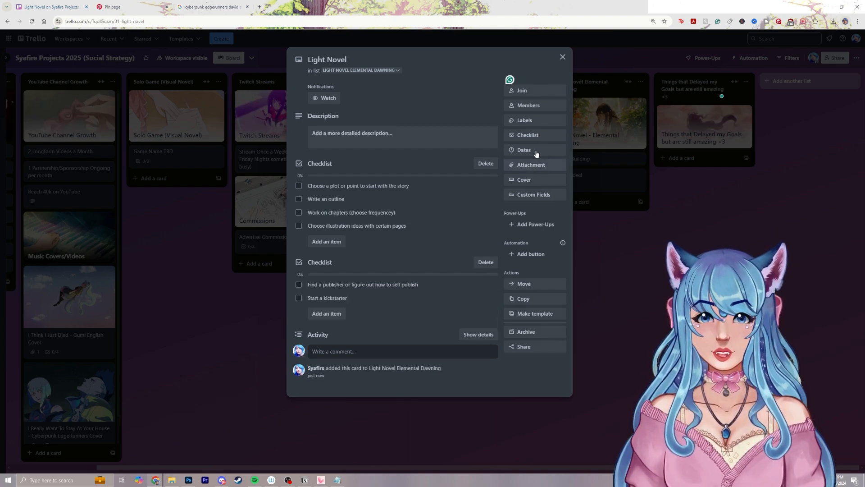
Add a third checklist titled "World Building" to the Light Novel card, placed above the other two
click(539, 136)
text(World)
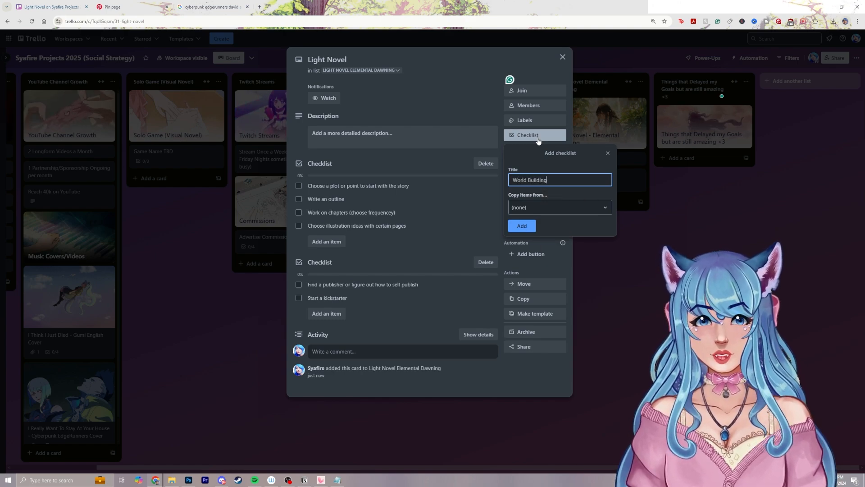
text( Building)
key(Return)
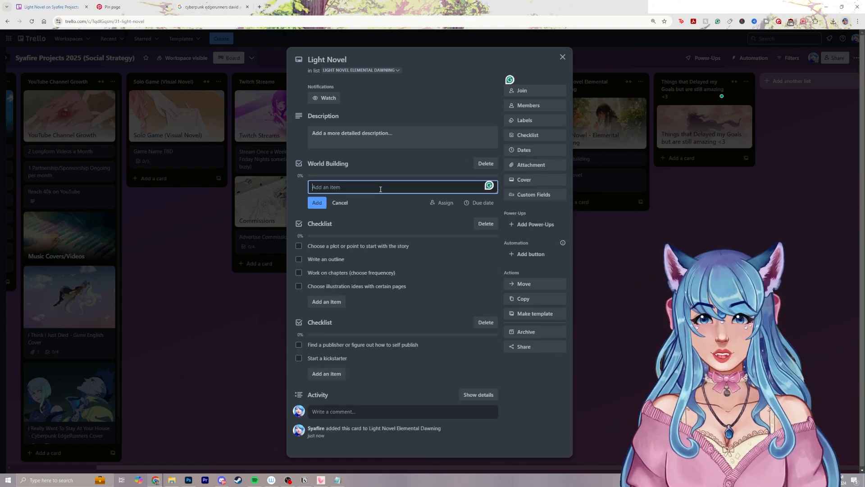
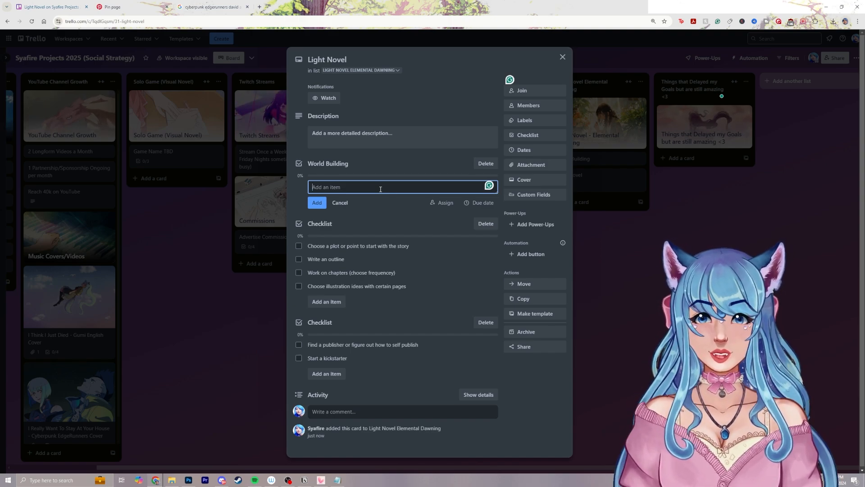
Leave the empty World Building item entry, close the Light Novel card and return to the board's first lists
click(349, 178)
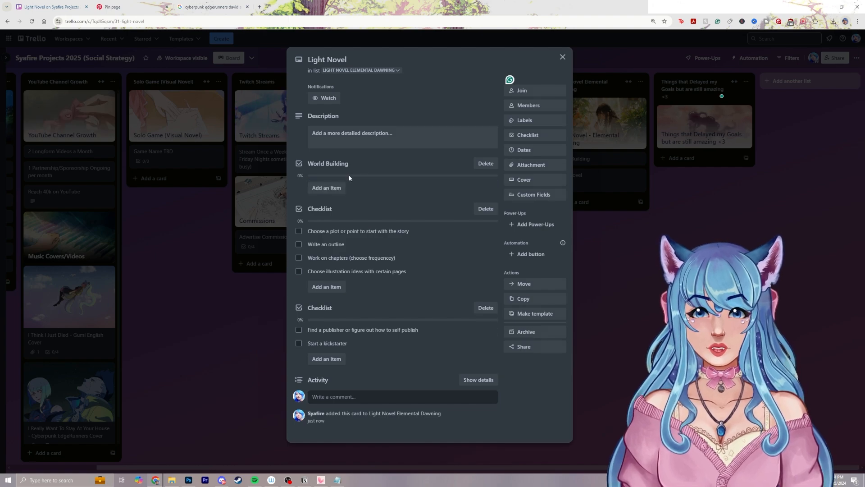
click(647, 215)
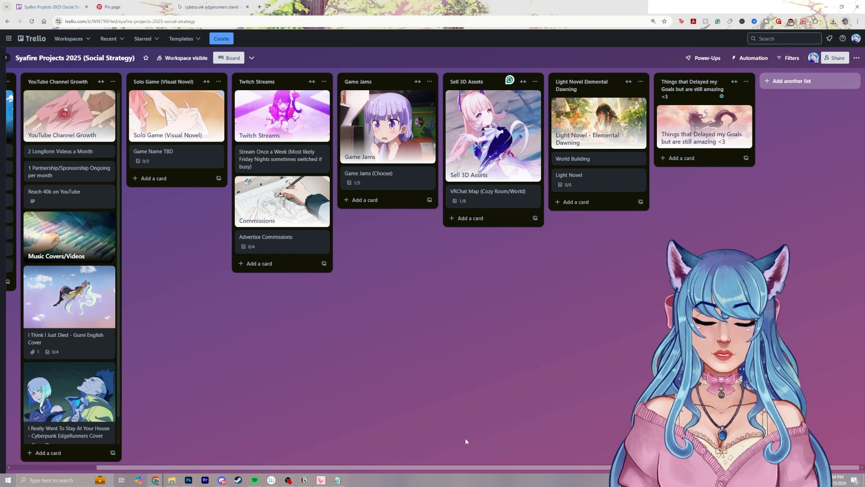
drag(446, 467, 359, 469)
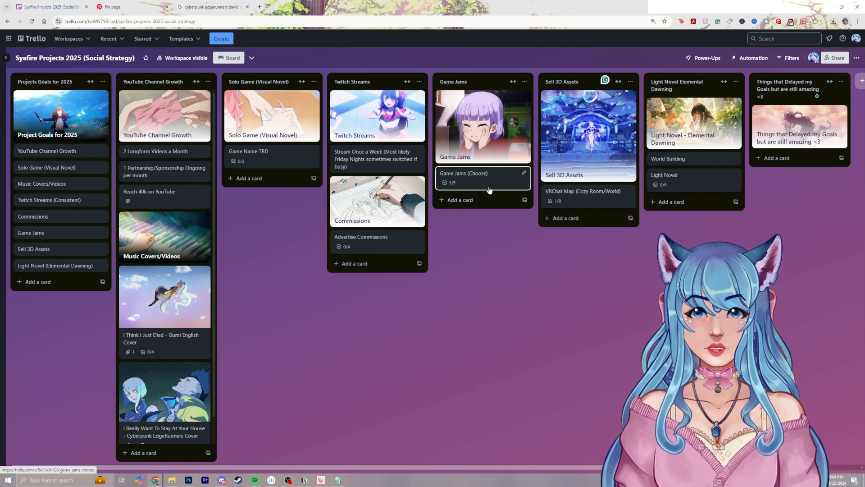
Find the Calendar Power-Up by searching for "calend", add it to the board and reload the page
click(705, 58)
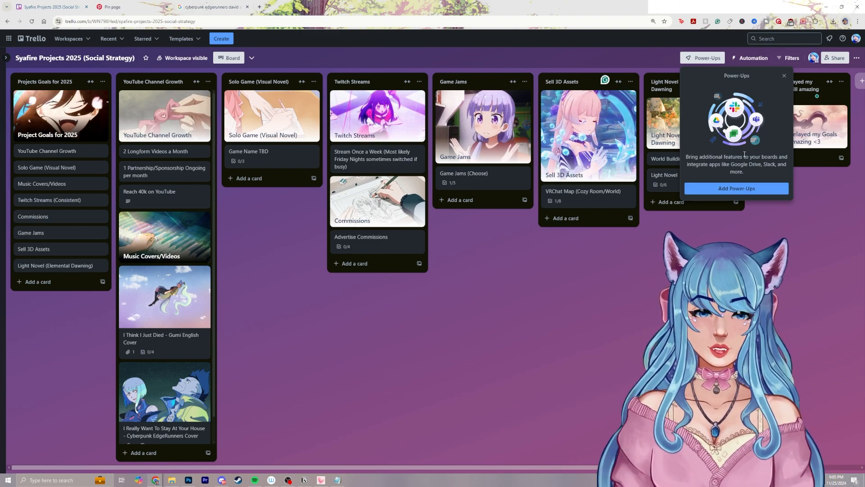
click(744, 188)
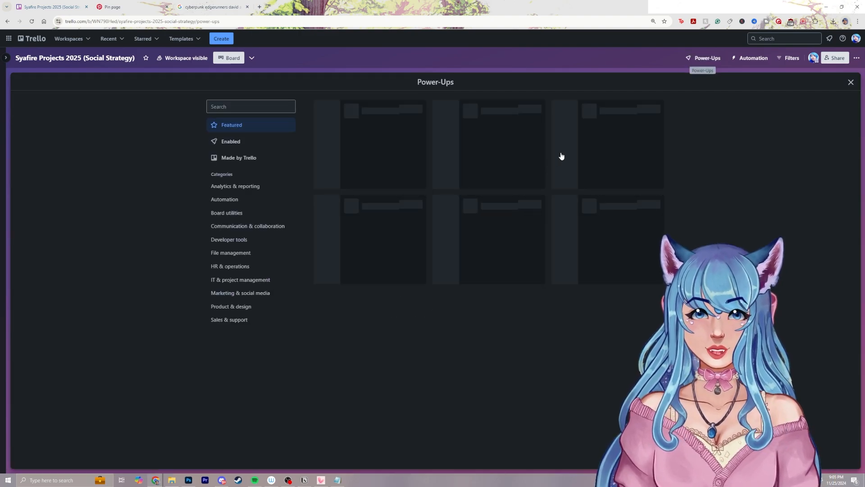
text(calend)
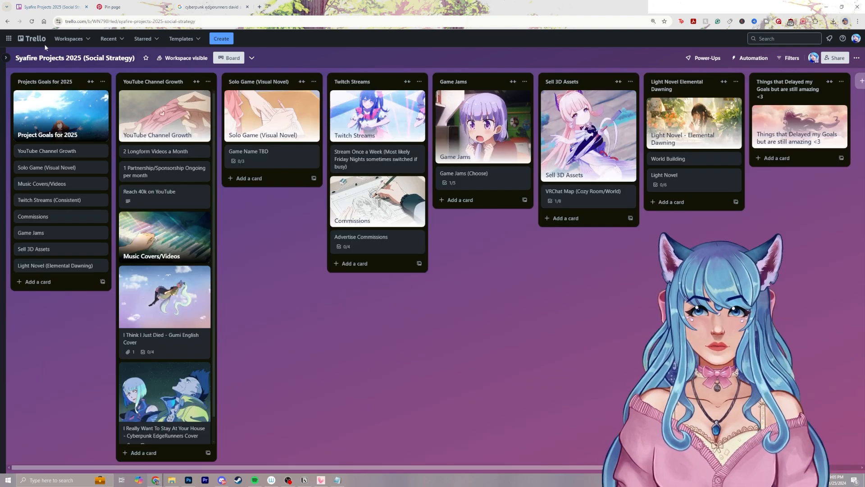
click(31, 21)
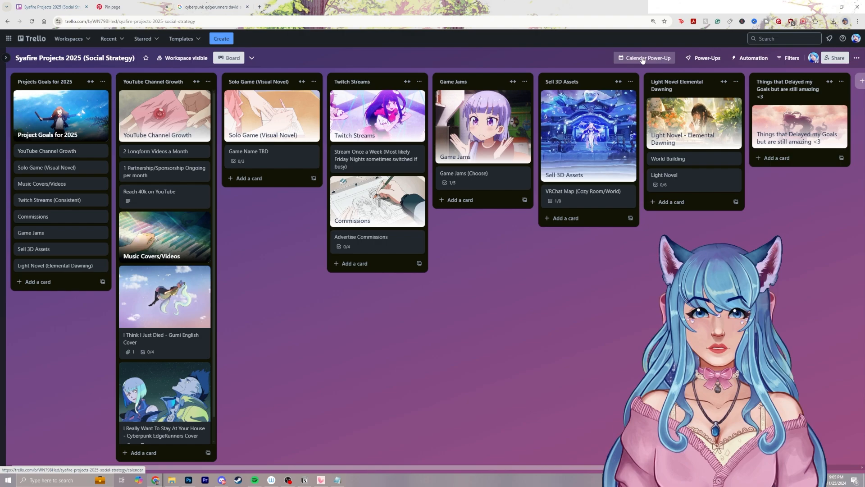
Open the board's calendar, look ahead to December 2024 and close the calendar again
click(642, 59)
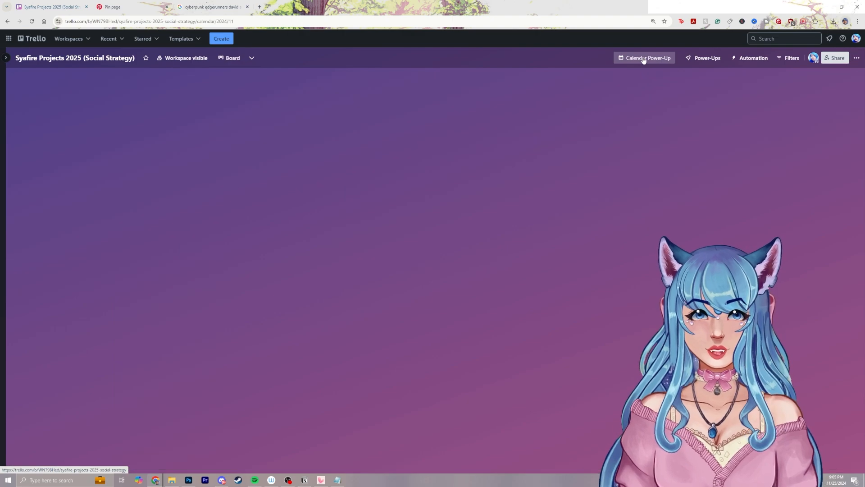
scroll(606, 181, down, 2)
scroll(606, 182, down, 1)
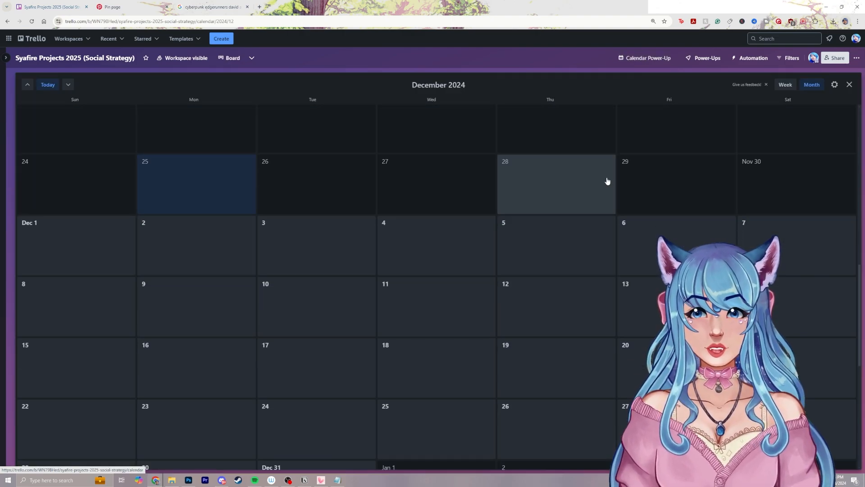
click(848, 85)
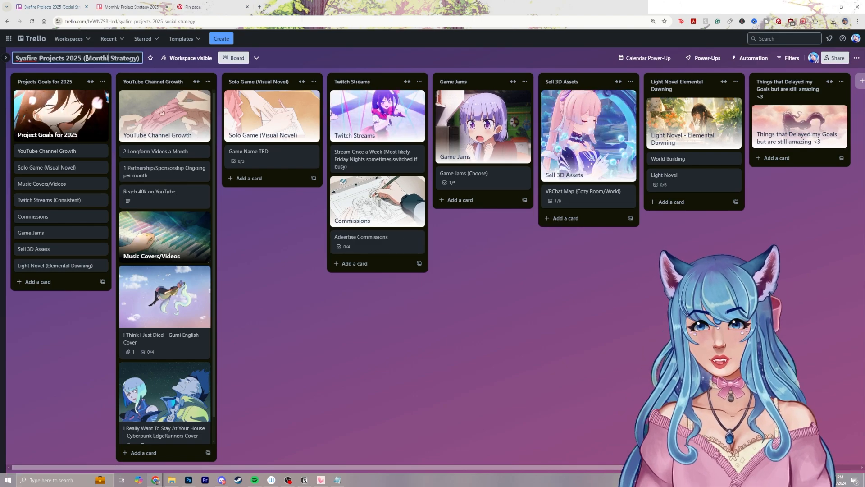
Rename the board as "Syafire Projects 2025 (Monthly Strategy)"
text(y)
click(260, 221)
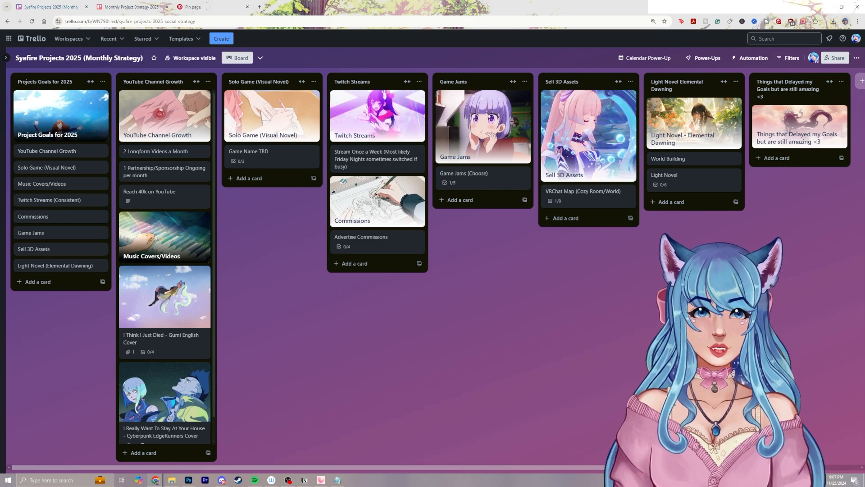
Add a list titled "January 2025" and place it directly after the Projects Goals for 2025 list
click(860, 81)
text(January )
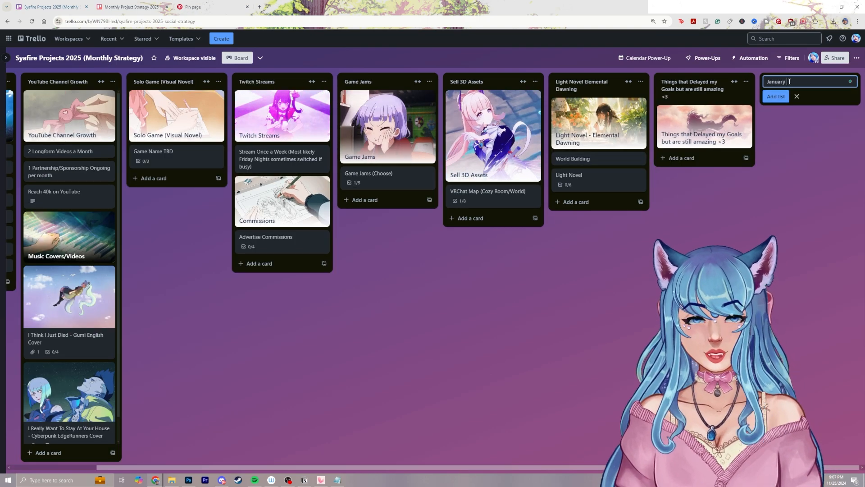
text(2025)
key(Return)
click(793, 82)
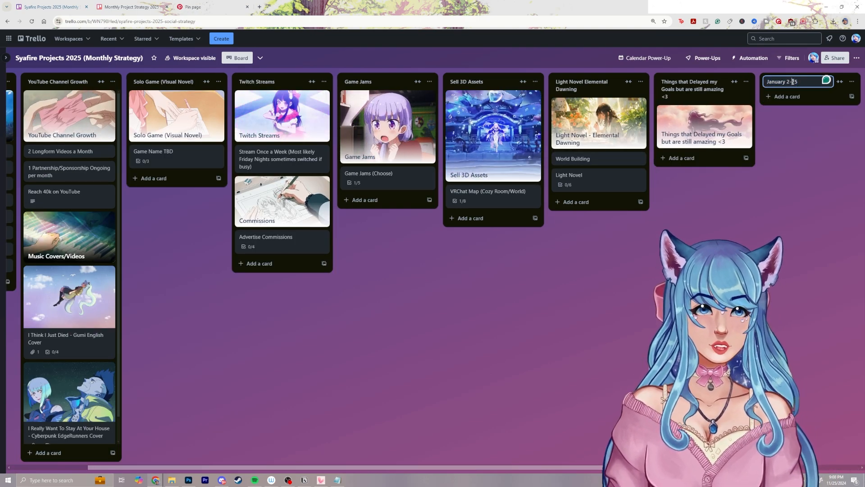
drag(792, 82, 173, 100)
Move all cards of the YouTube Channel Growth list and the Solo Game (Visual Novel) header card into the Projects Goals for 2025 list
drag(283, 124, 82, 166)
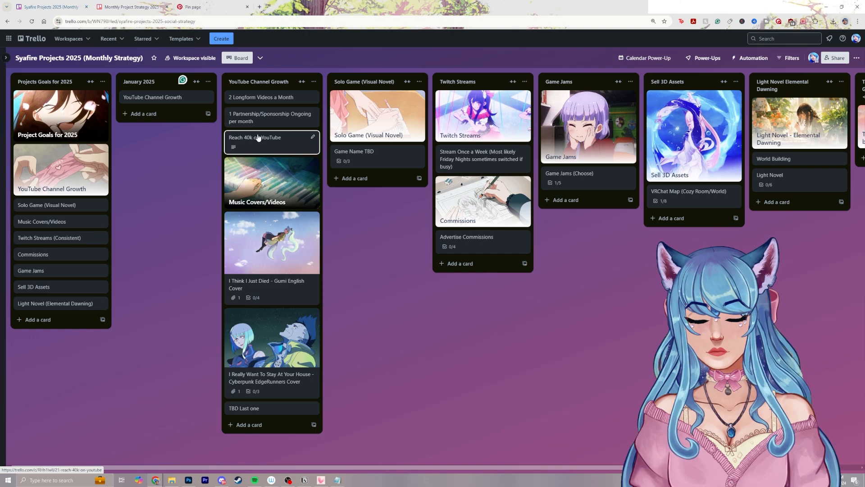
drag(266, 97, 94, 243)
drag(280, 120, 72, 297)
drag(294, 174, 94, 348)
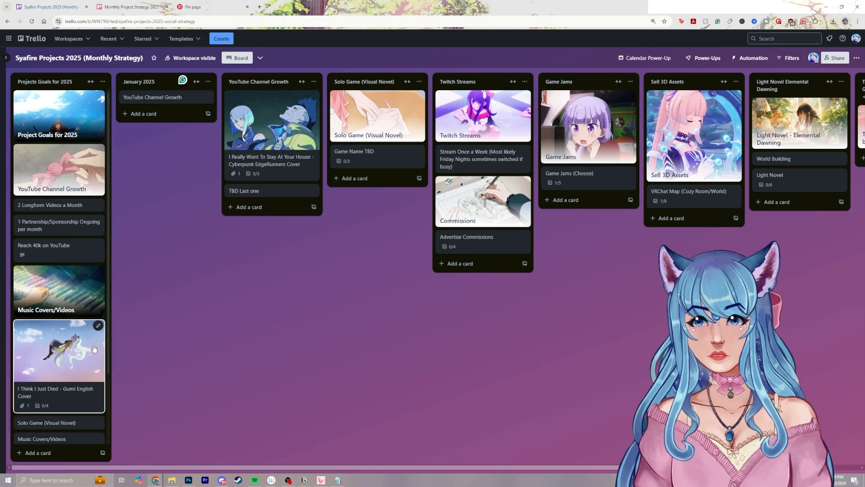
drag(270, 148, 85, 388)
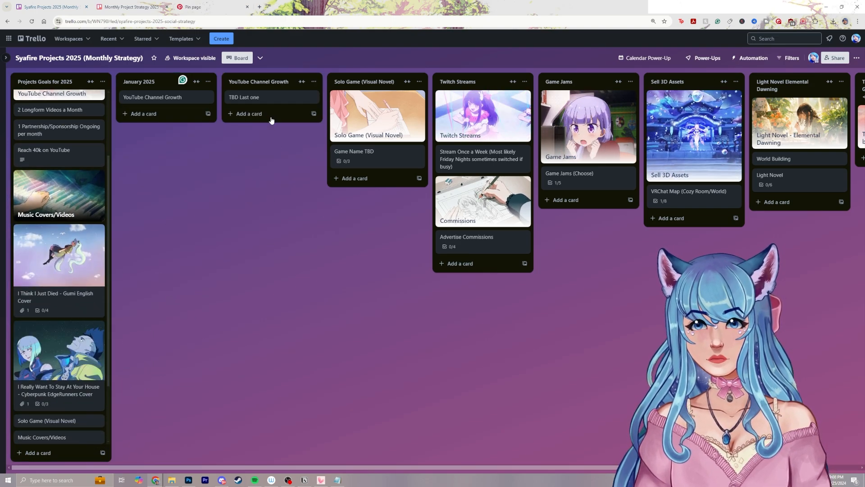
drag(260, 122, 59, 268)
drag(378, 115, 67, 306)
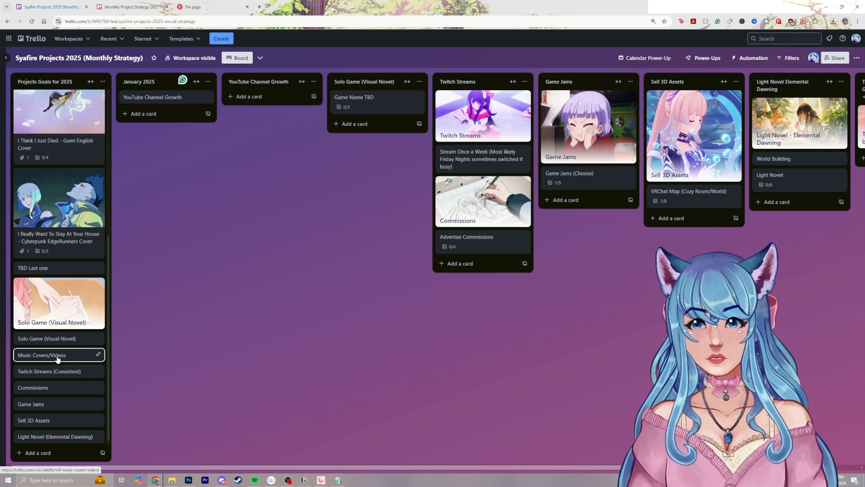
Move the Music Covers/Videos, Solo Game, Twitch Streams, Commissions, Game Jams and Sell 3D Assets goal cards into the January 2025 list
drag(57, 358, 177, 126)
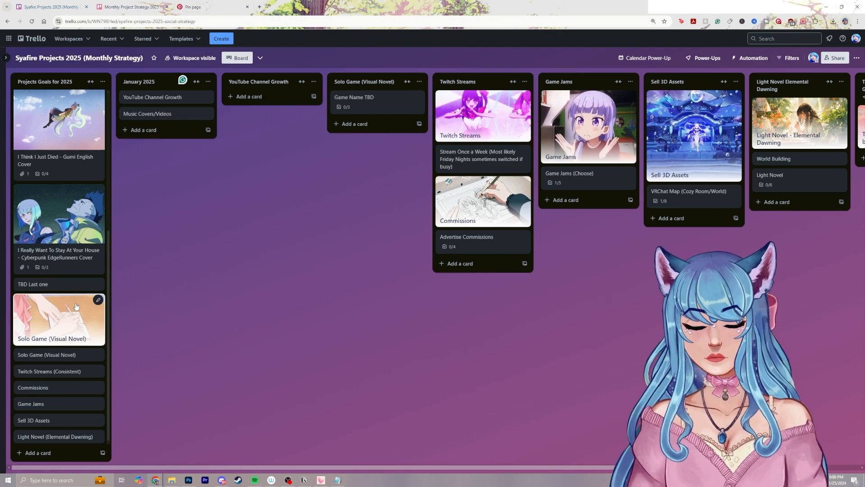
drag(73, 357, 162, 130)
drag(68, 392, 162, 131)
drag(55, 388, 175, 189)
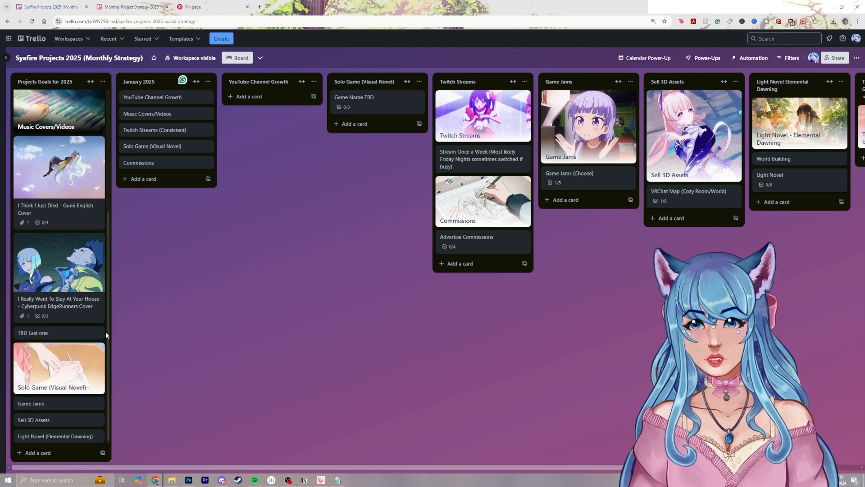
drag(50, 403, 162, 179)
drag(66, 427, 179, 247)
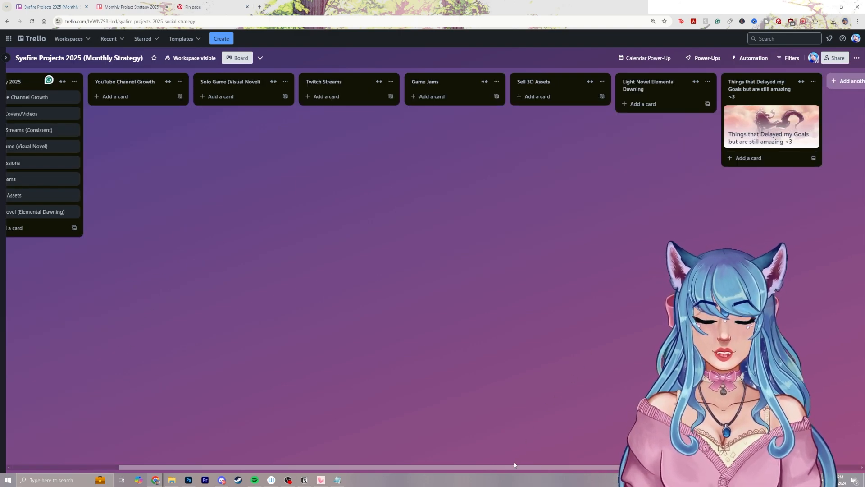
Archive the emptied YouTube Channel Growth, Solo Game, Twitch Streams, Game Jams, Sell 3D Assets and Light Novel Elemental Dawning lists
drag(515, 465, 360, 457)
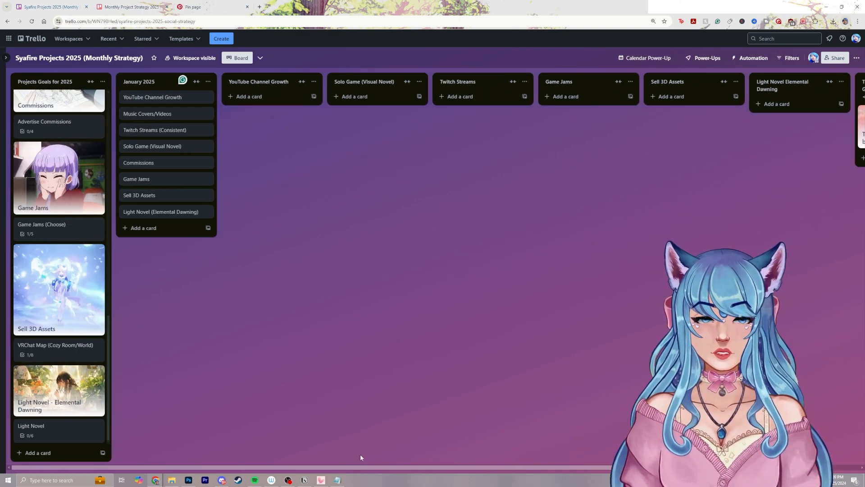
click(313, 81)
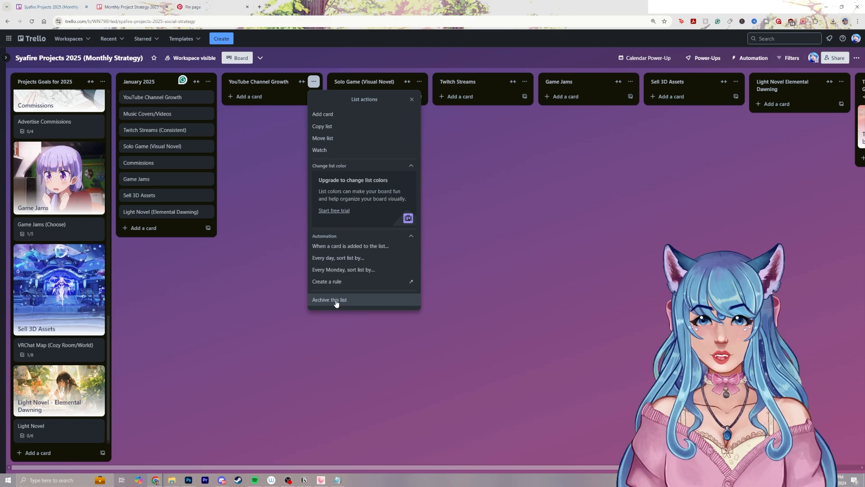
click(327, 79)
click(313, 81)
click(348, 298)
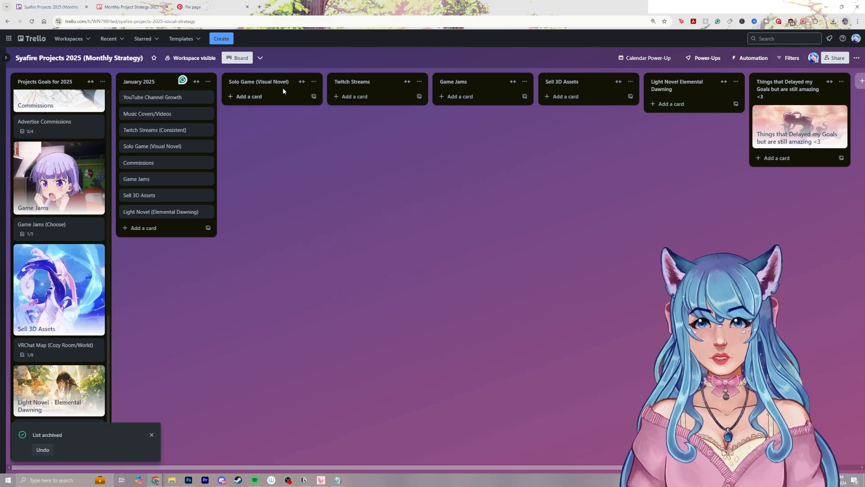
click(313, 81)
click(329, 298)
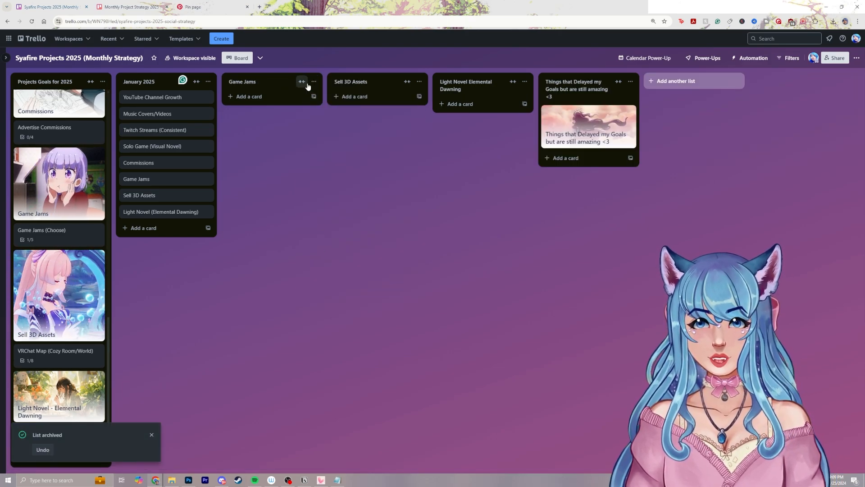
click(314, 82)
click(347, 300)
click(314, 82)
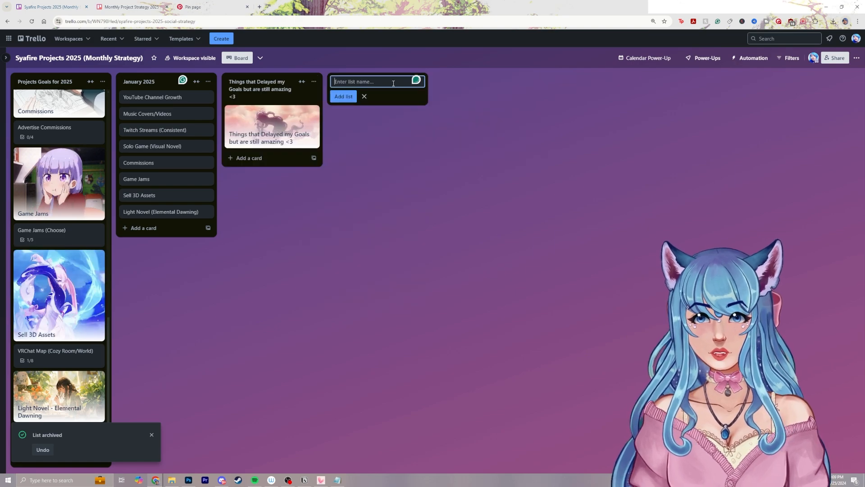
Add the lists "February 2025" and "March 2025" between January 2025 and the list of things that delayed the goals
text(Februa)
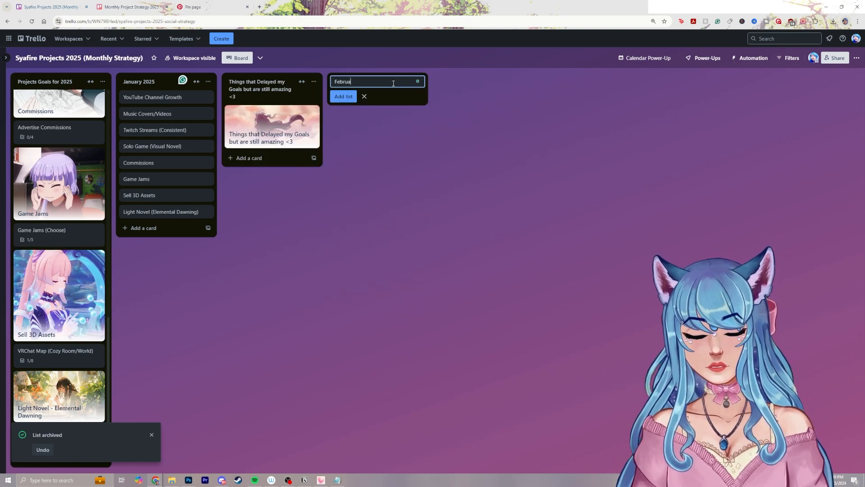
text(ry 2025)
key(Return)
text(March 2025)
key(Return)
key(Escape)
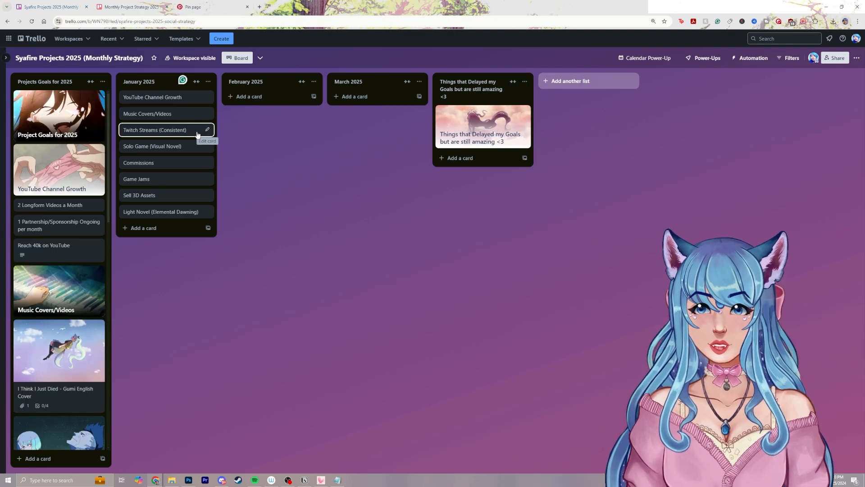
Move Twitch Streams (Consistent) above Music Covers/Videos in January 2025, and put a copy of YouTube Channel Growth into February 2025
drag(198, 135, 194, 114)
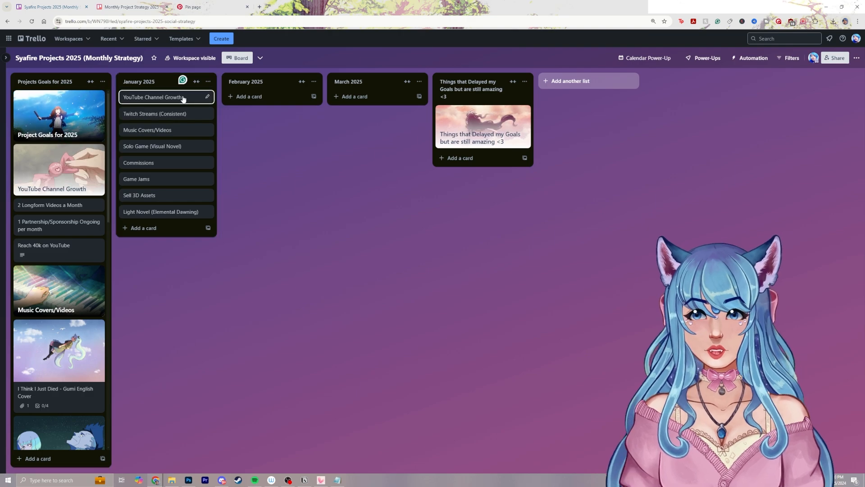
click(207, 97)
click(235, 177)
click(242, 319)
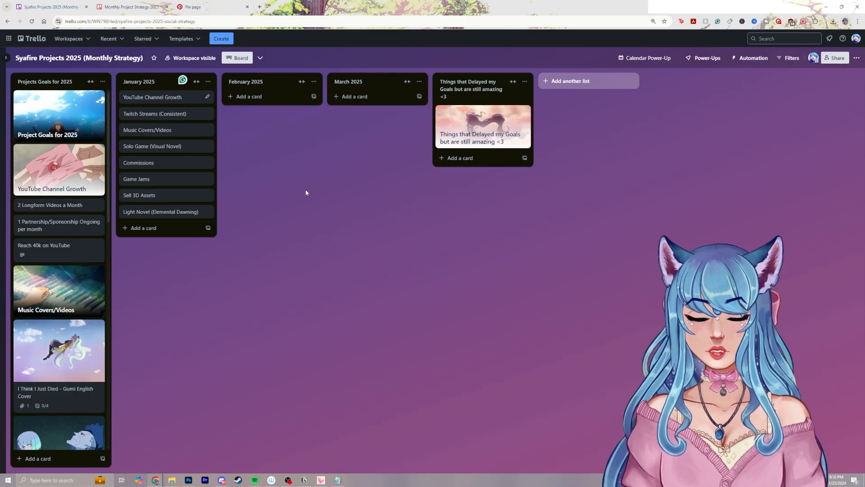
drag(198, 99, 276, 99)
Copy the Twitch Streams (Consistent) card and place the copy in February 2025 below YouTube Channel Growth
click(207, 113)
click(236, 193)
click(251, 336)
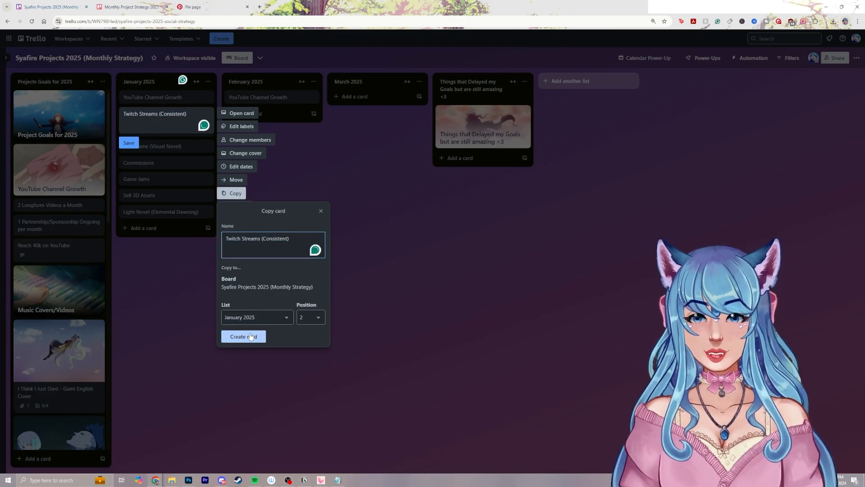
drag(194, 113, 265, 115)
Copy the February cards YouTube Channel Growth and Twitch Streams (Consistent) for the March 2025 list
click(313, 97)
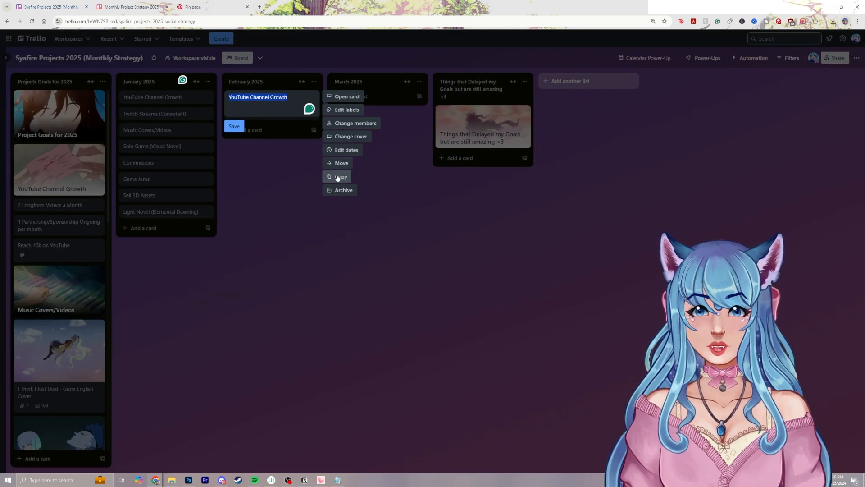
click(338, 176)
click(349, 319)
click(312, 113)
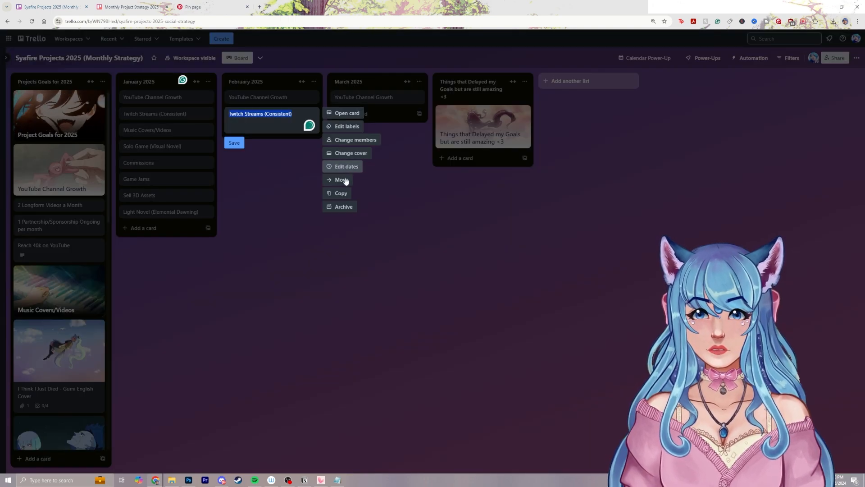
click(343, 193)
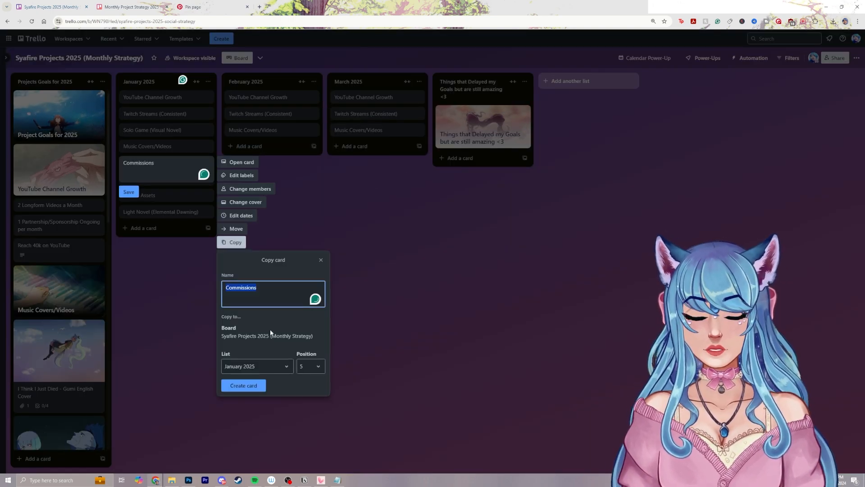
Duplicate the January Commissions card for the February 2025 and March 2025 lists
click(247, 385)
click(208, 162)
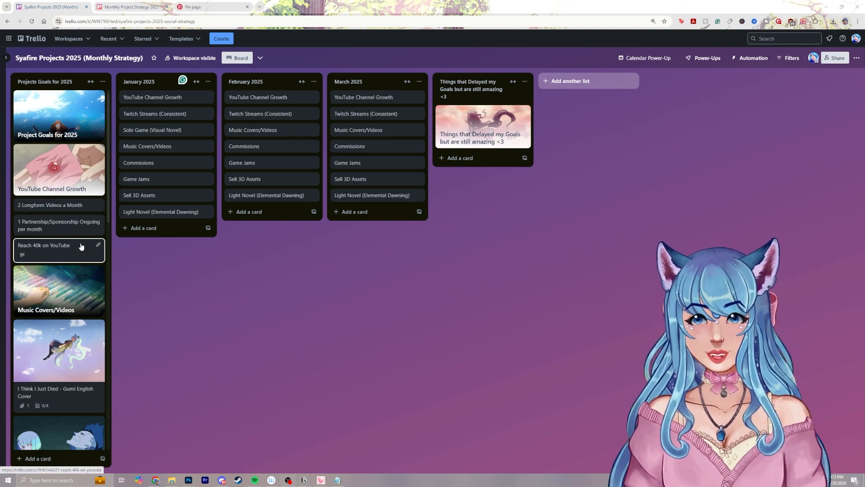
scroll(81, 246, down, 3)
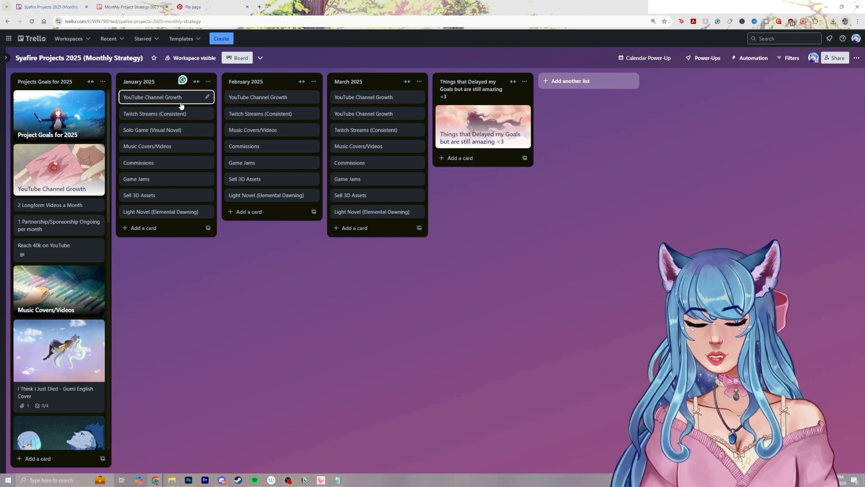
Add a checklist titled "2 Videos" to the YouTube Channel Growth card in January 2025
click(180, 98)
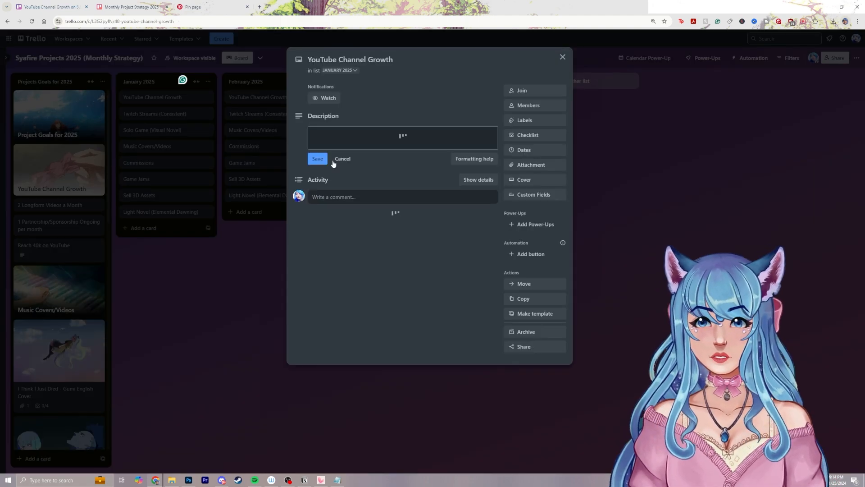
click(541, 138)
text(2)
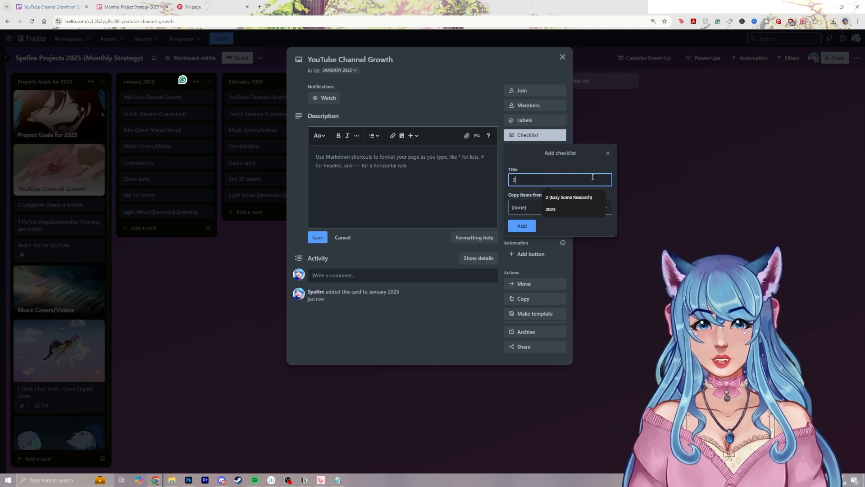
text( Videos)
key(Return)
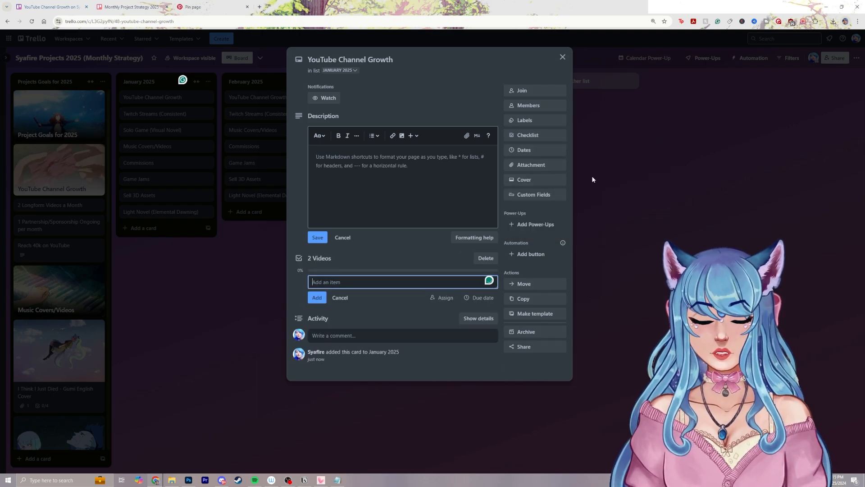
Add the item "1 will Be Partnership video 1/5" to the 2 Videos checklist
text(1 will Be)
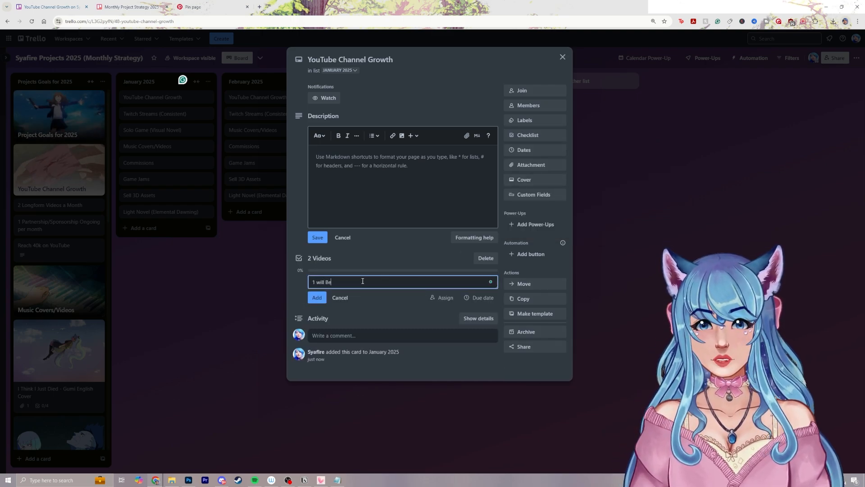
text( Partnership w)
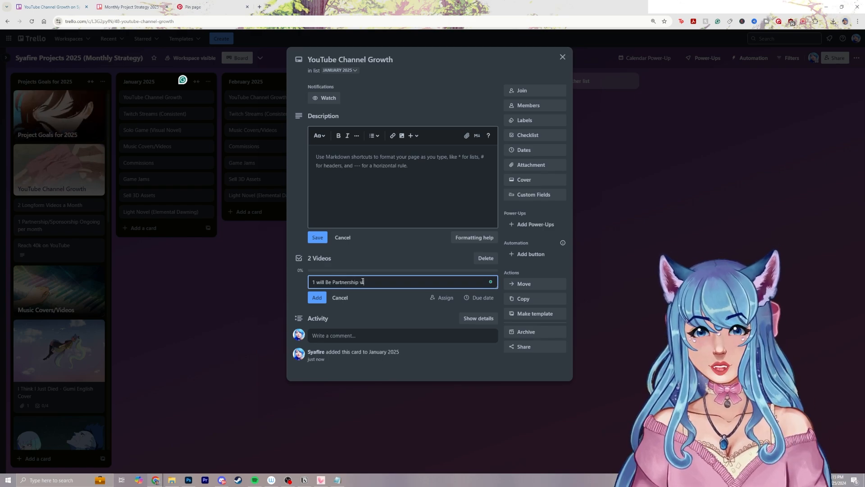
text(ideo 1/4)
key(BackSpace)
text(5)
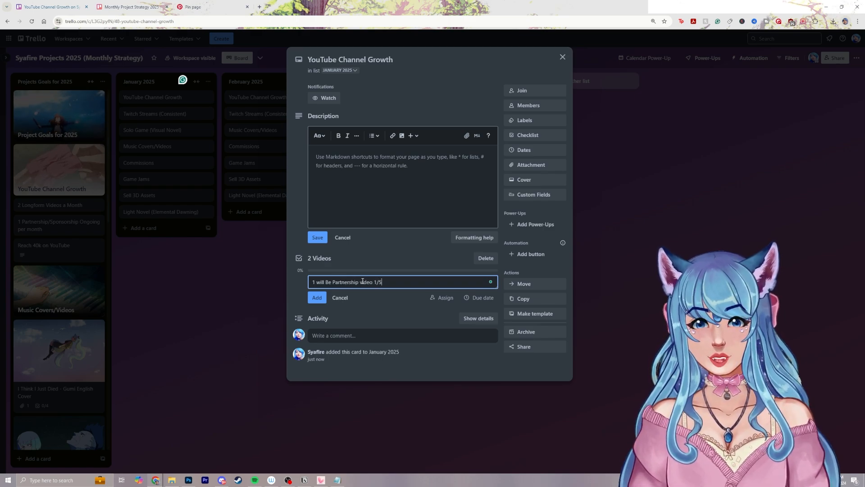
key(Return)
Add a second checklist item, "2 will be one of my choosing", and close the January YouTube Channel Growth card
text(2 will be one of m)
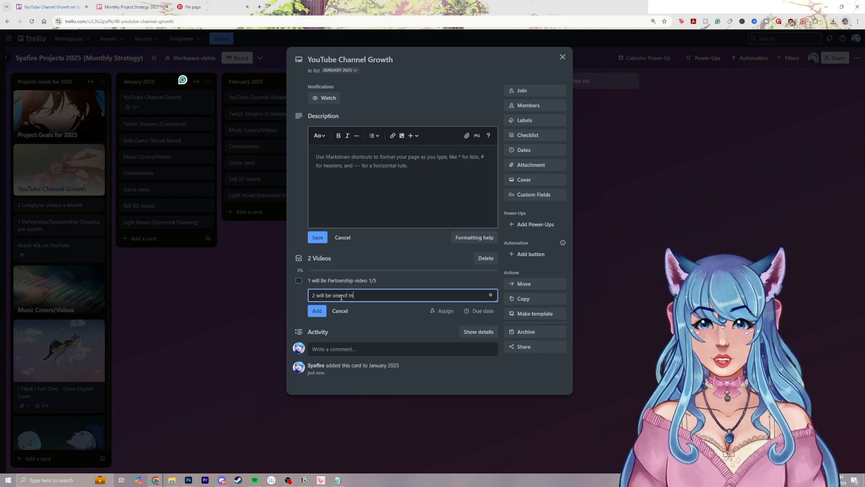
text(y choosing)
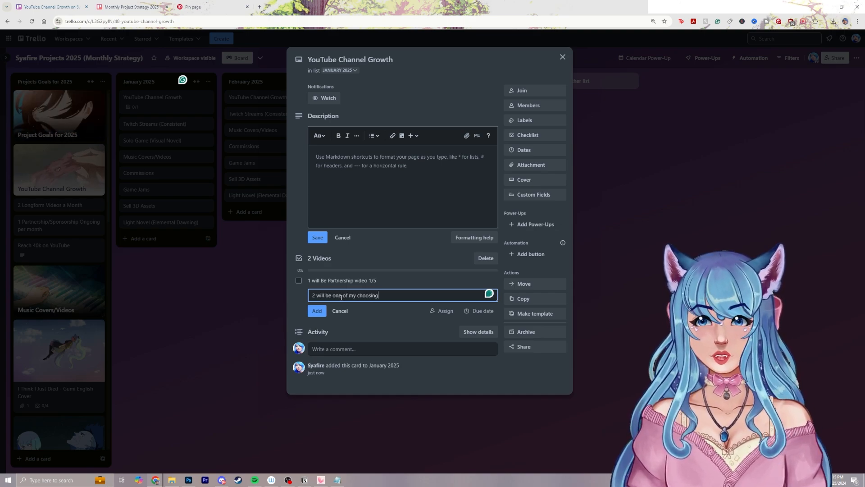
key(Return)
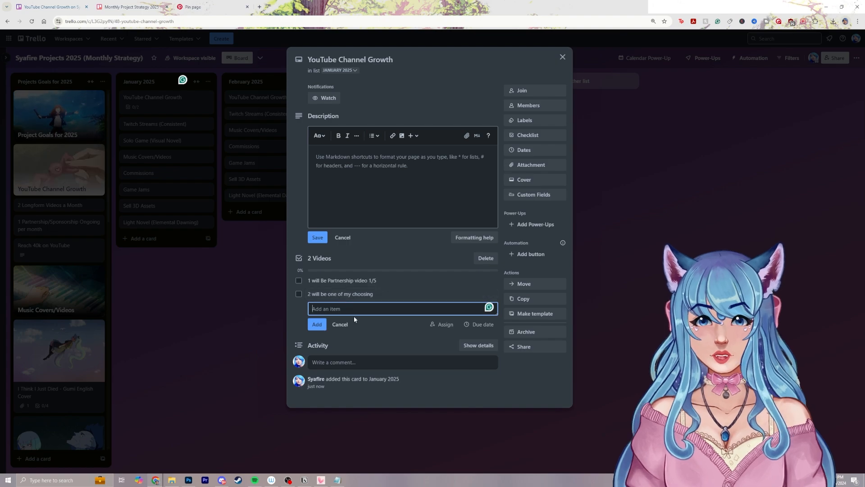
click(346, 329)
click(629, 228)
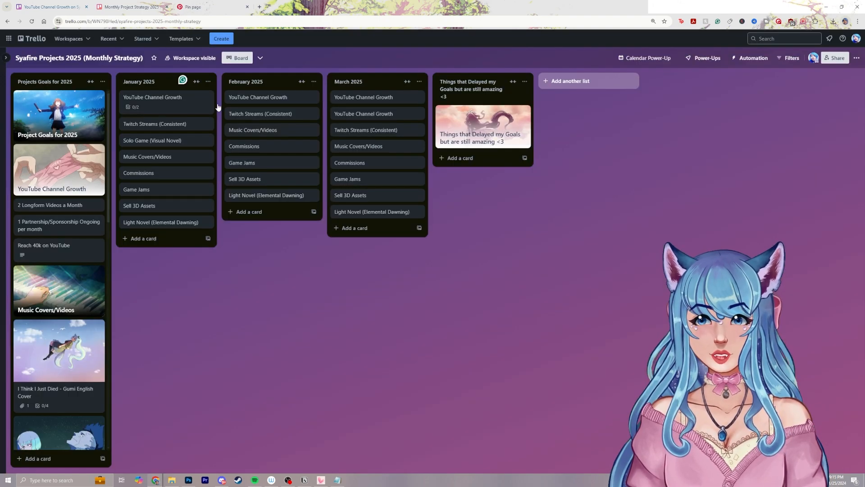
Archive the top YouTube Channel Growth card in both February 2025 and March 2025
right_click(253, 96)
click(354, 194)
right_click(371, 97)
click(444, 189)
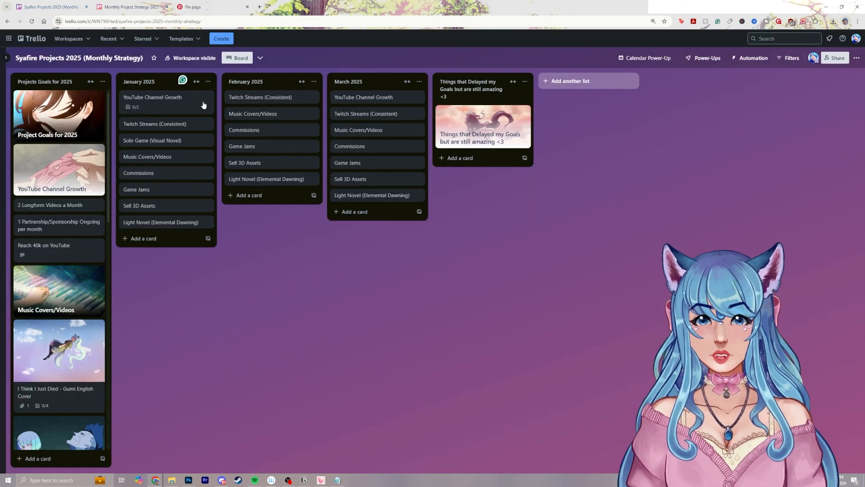
Copy the January YouTube Channel Growth card with its checklist and place copies first in February 2025 and March 2025
right_click(201, 101)
click(236, 177)
click(309, 248)
drag(171, 104, 375, 100)
right_click(275, 99)
click(340, 176)
click(351, 344)
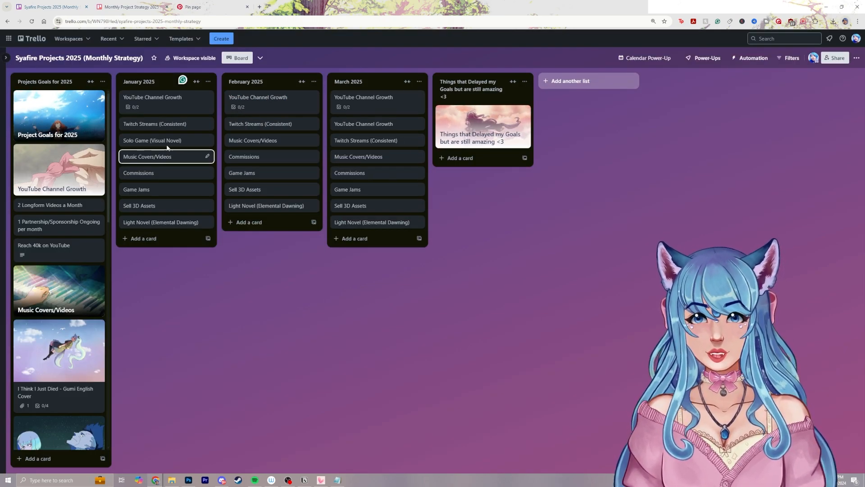
Change the second checklist item of January's YouTube Channel Growth card to "Experience Being in Top 2 For Game Dev Concept Art Job"
click(166, 108)
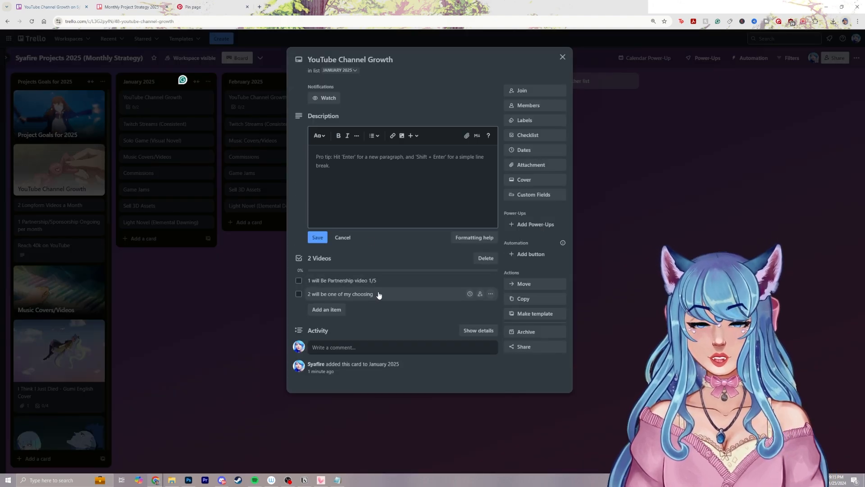
click(405, 294)
key(BackSpace)
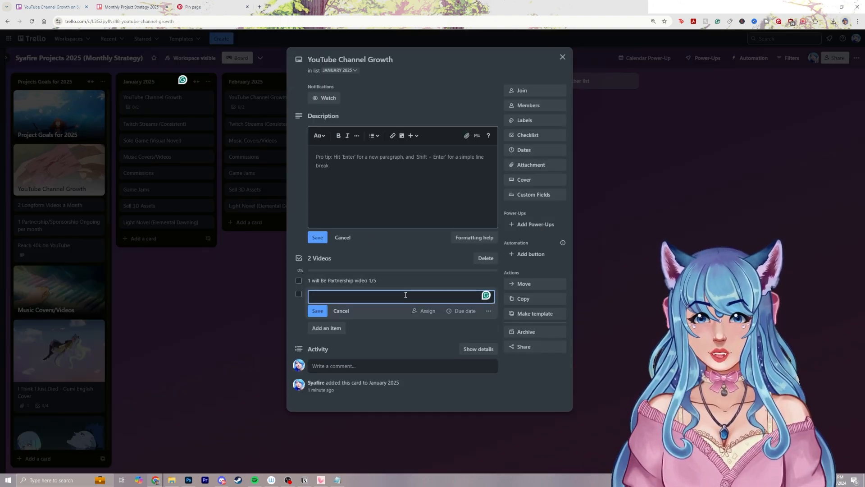
text(Exp)
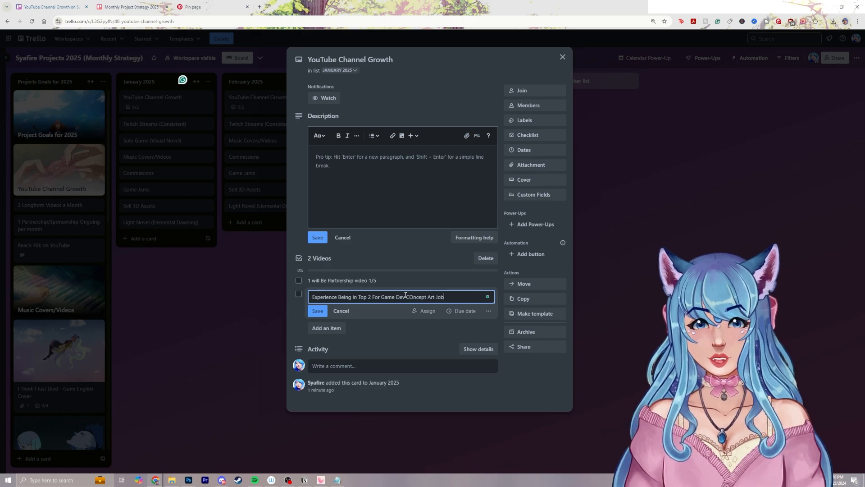
text(o)
key(Return)
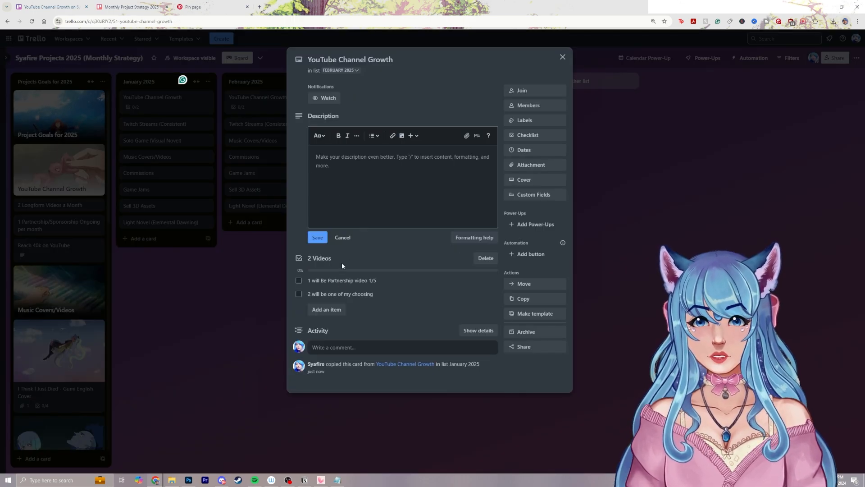
Clear the text of the second checklist item in February's YouTube Channel Growth card
click(388, 294)
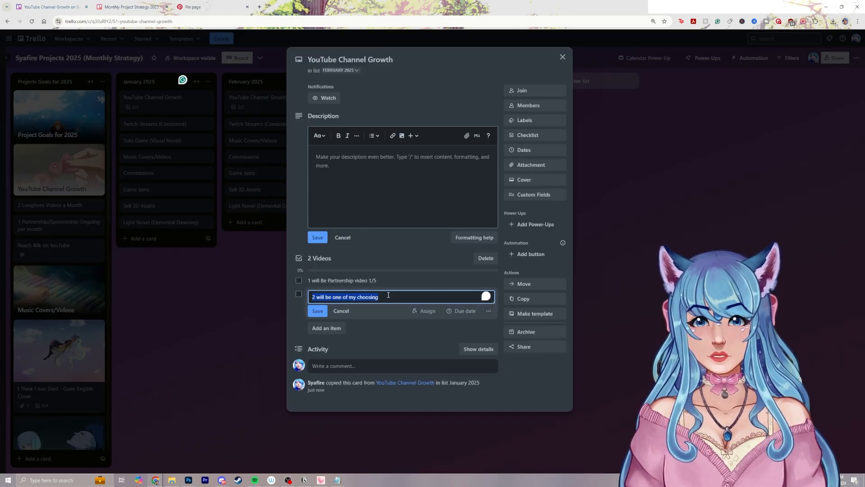
key(BackSpace)
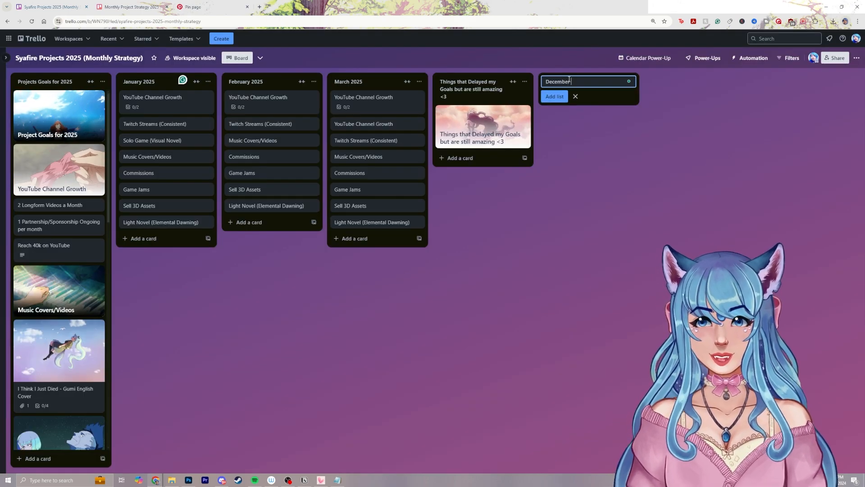
Add a list named "December 2024" and place it directly before January 2025
text(2024)
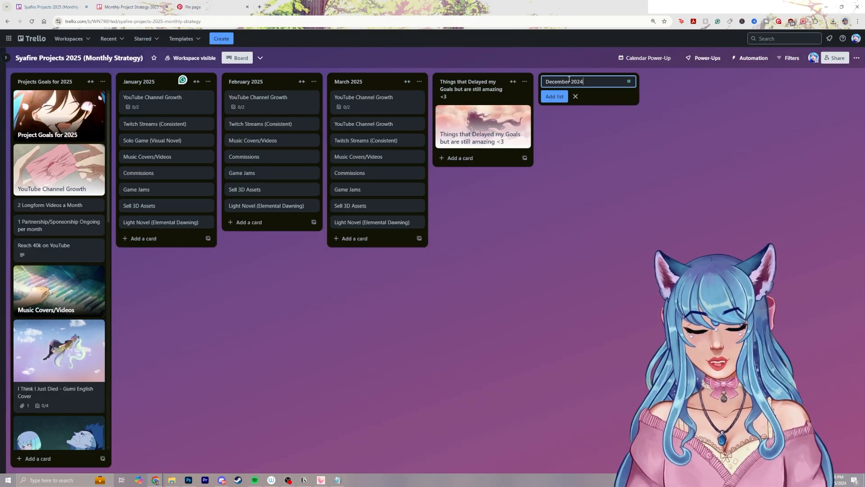
key(Return)
drag(568, 82, 167, 80)
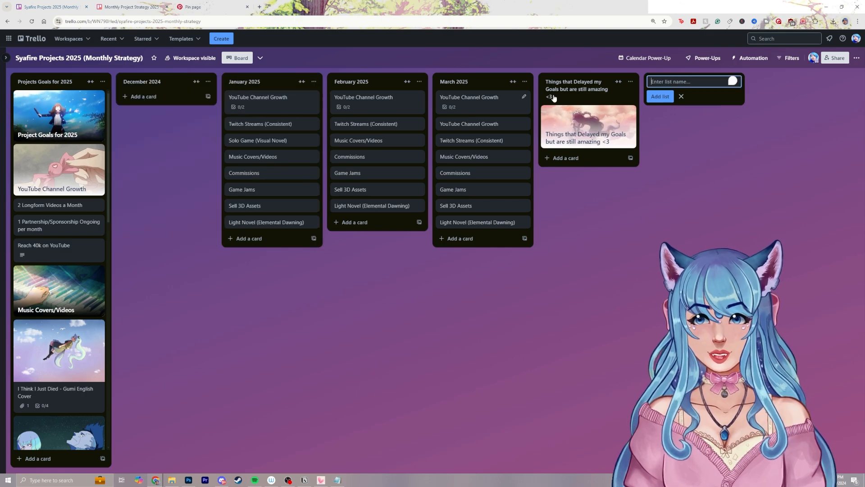
click(681, 96)
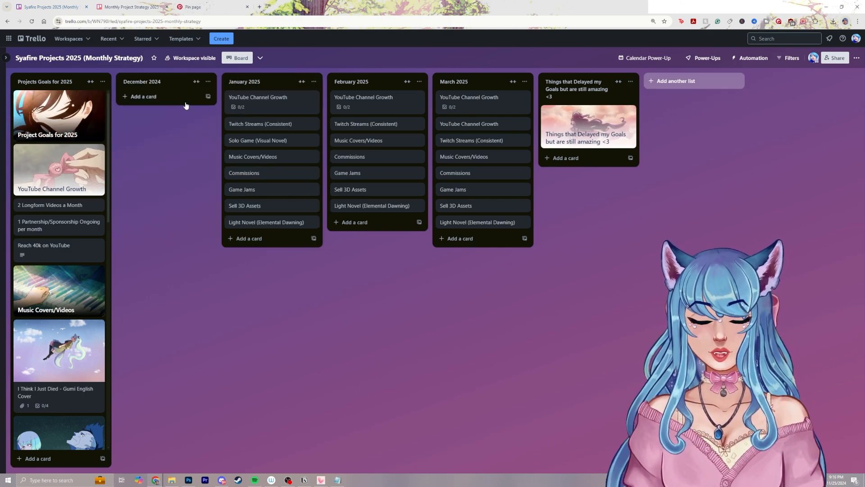
Copy the January cards YouTube Channel Growth and Twitch Streams (Consistent) into December 2024
right_click(263, 104)
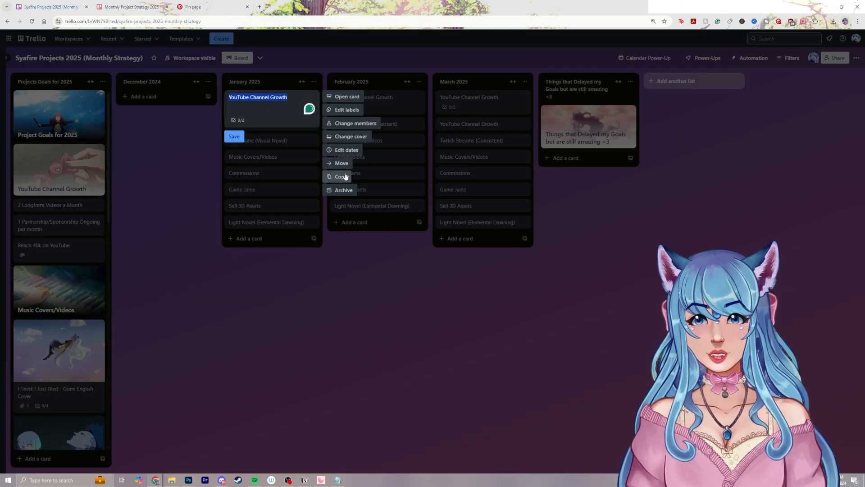
click(346, 176)
click(349, 344)
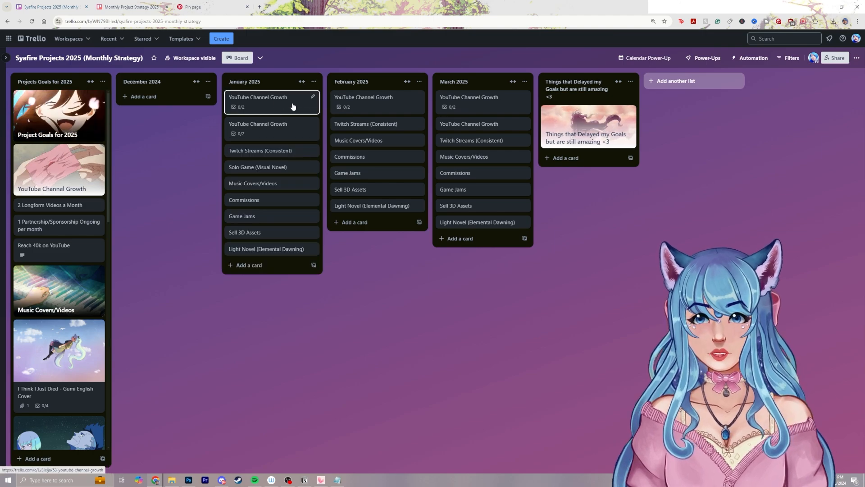
drag(293, 106, 180, 108)
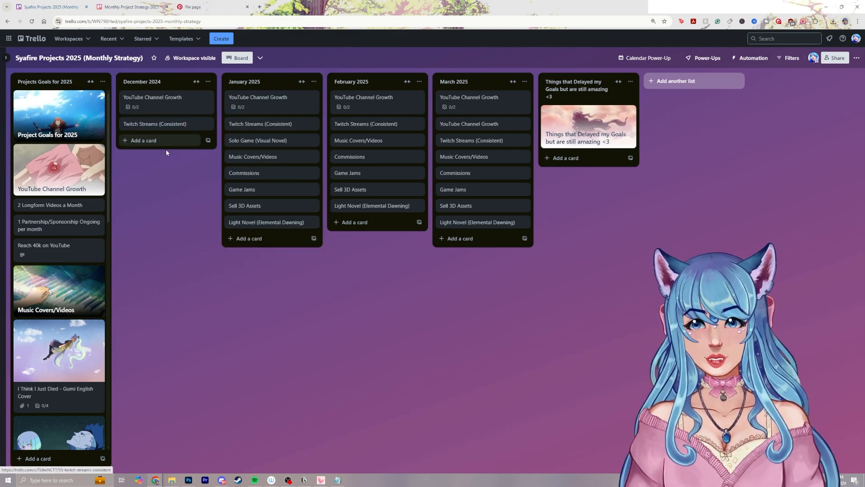
Delete the item "1 will Be Partnership video 1/5" from the checklist of December's YouTube Channel Growth card
click(174, 109)
click(407, 278)
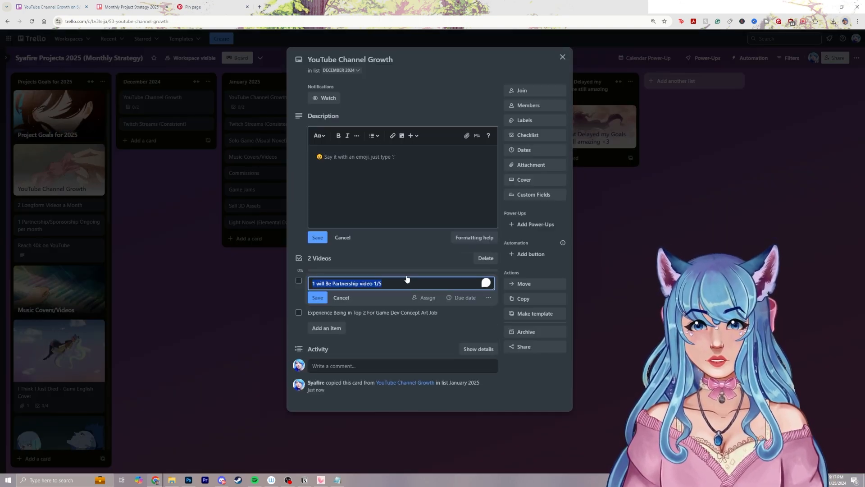
key(Escape)
click(488, 281)
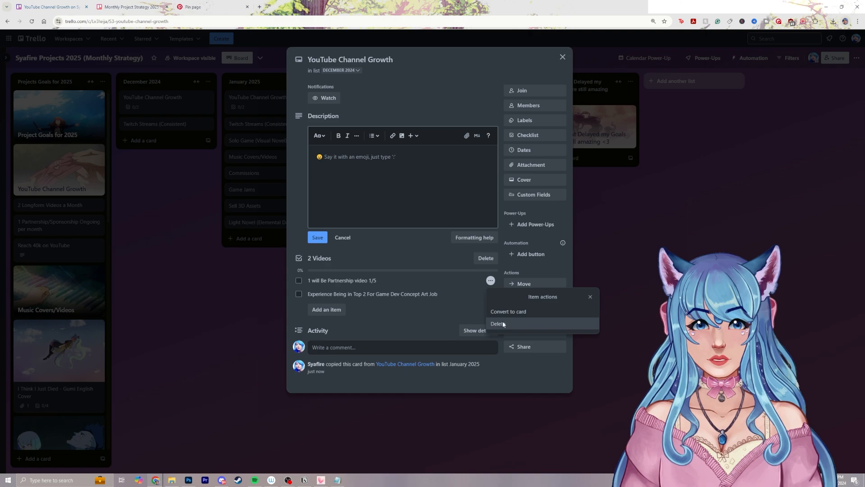
click(514, 324)
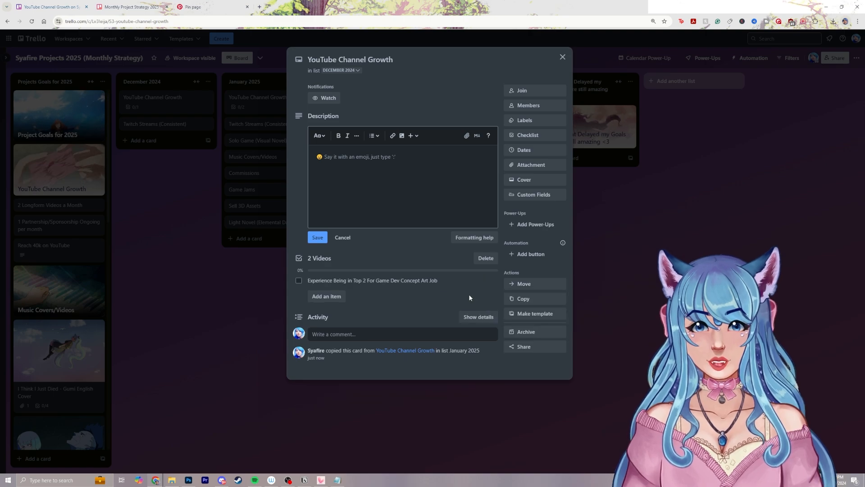
Add the checklist item "How I Prioritize my creative ideas" to December's YouTube Channel Growth card and close the card
click(341, 296)
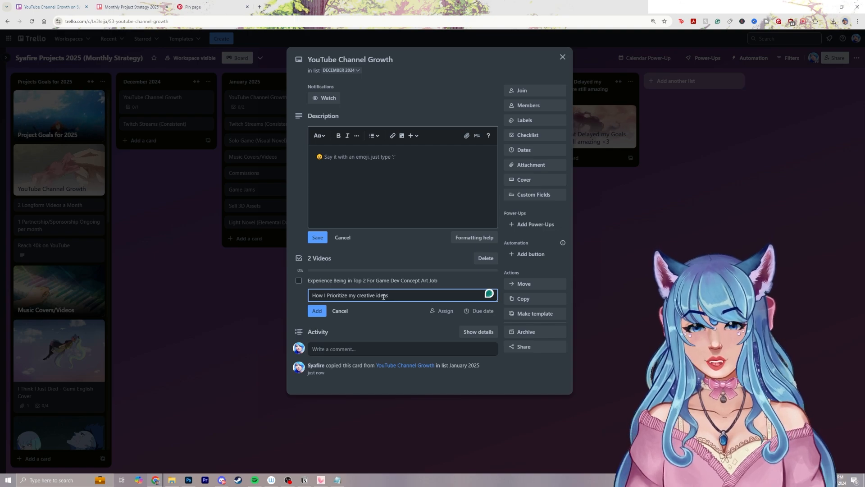
key(Return)
text(Bonus:)
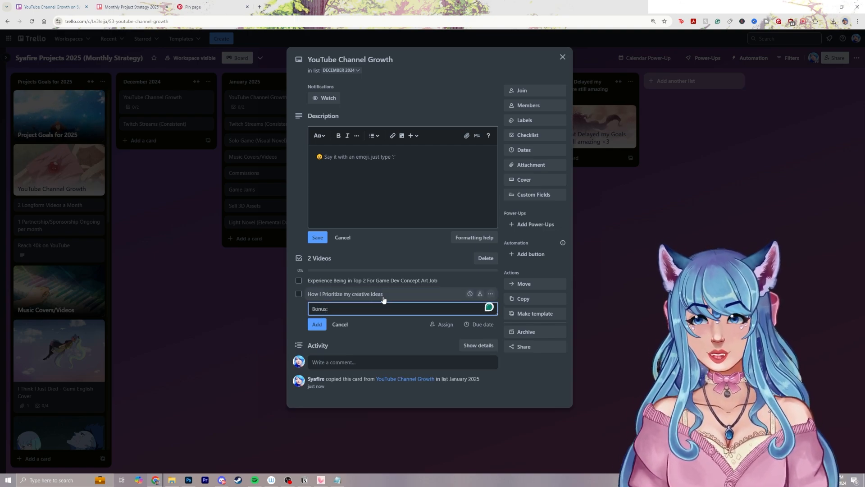
click(154, 253)
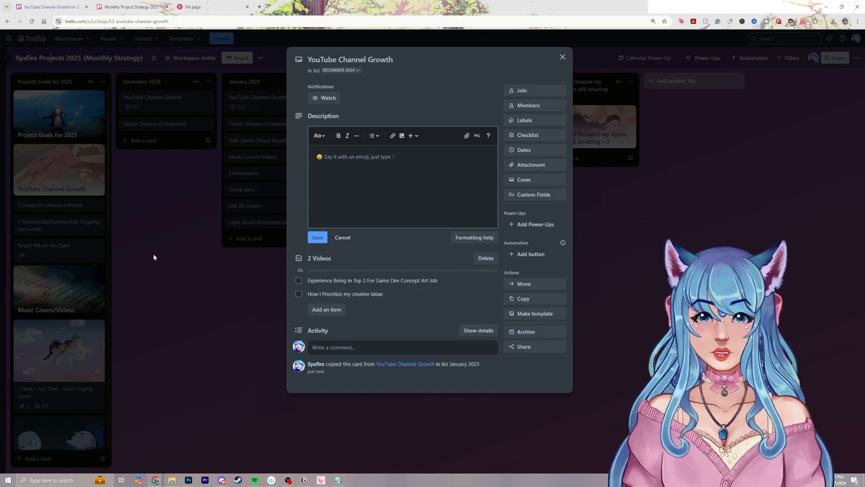
click(155, 253)
Add the checklist item "Bonus: Quest Tutorial" to January's YouTube Channel Growth card
click(282, 104)
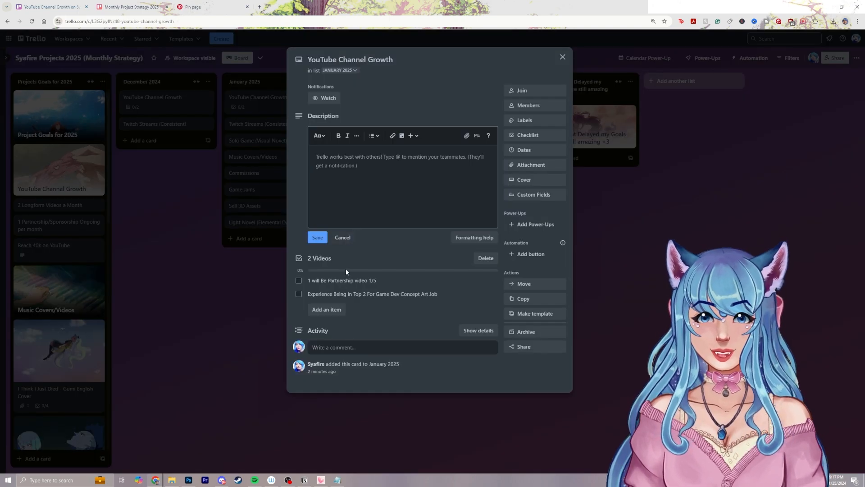
click(335, 309)
text(Bo)
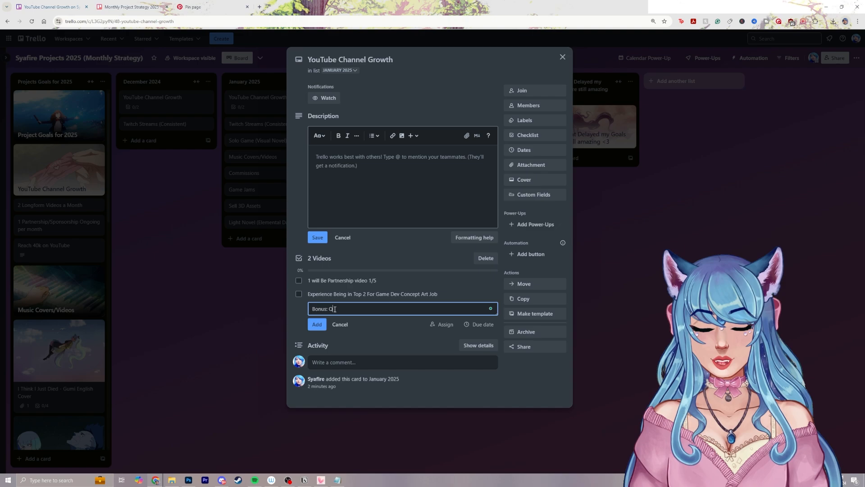
text(nus: Quest Tutorial)
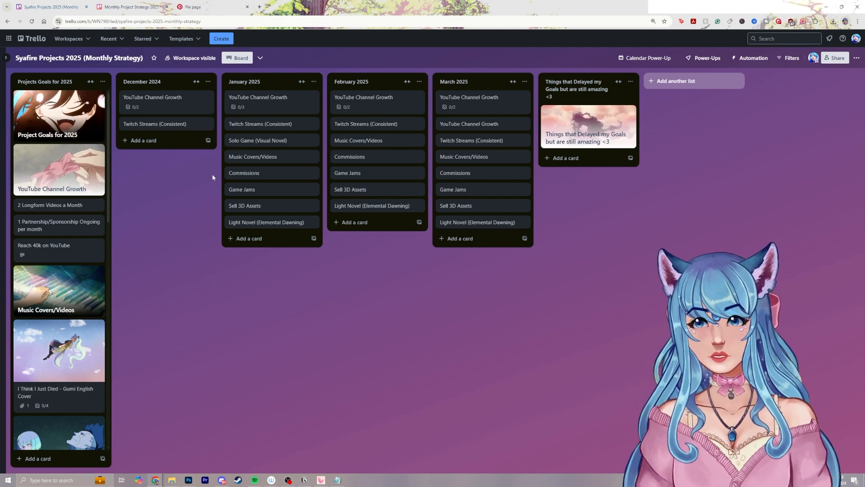
Add a card titled "Character Design Project" to the December 2024 list
click(182, 143)
text(Charact)
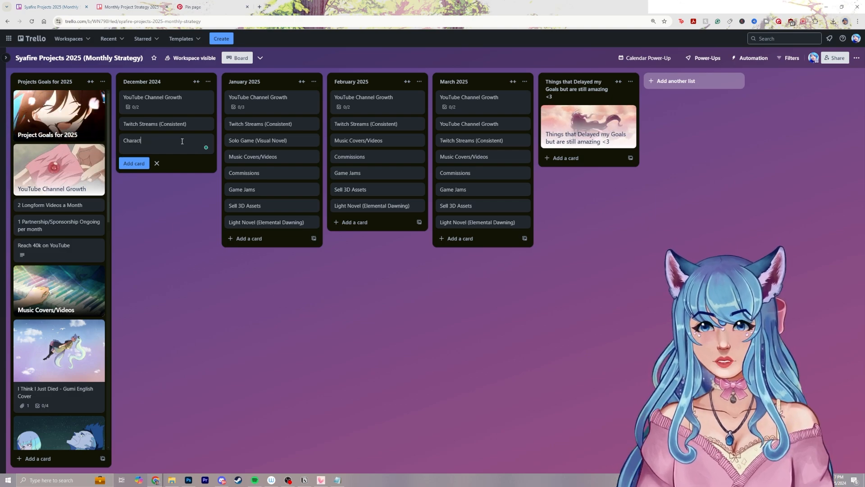
text(er Design p)
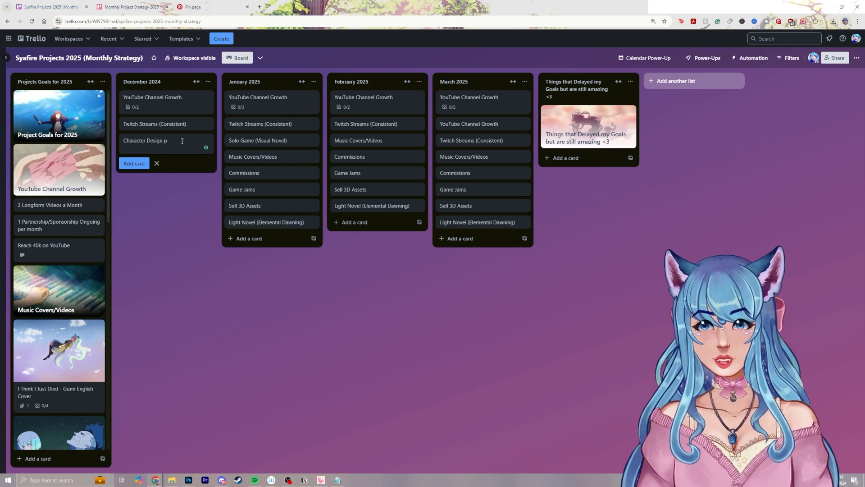
text(roject)
key(Return)
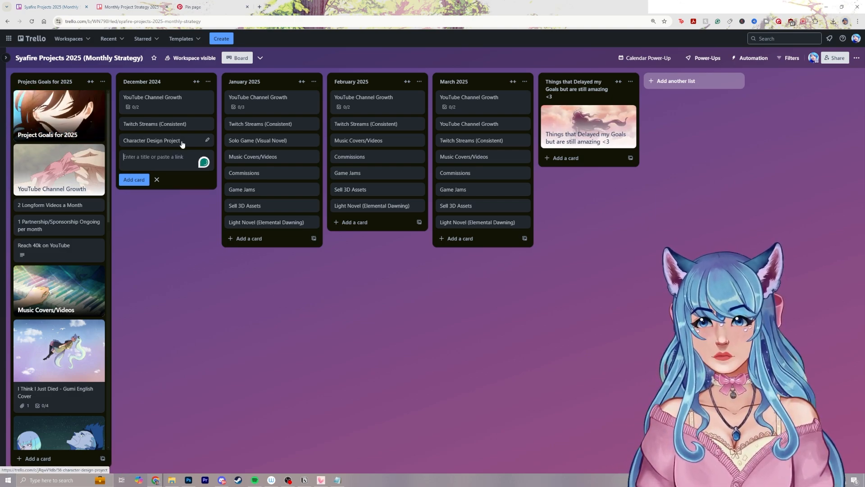
click(181, 142)
click(353, 157)
text(Chara)
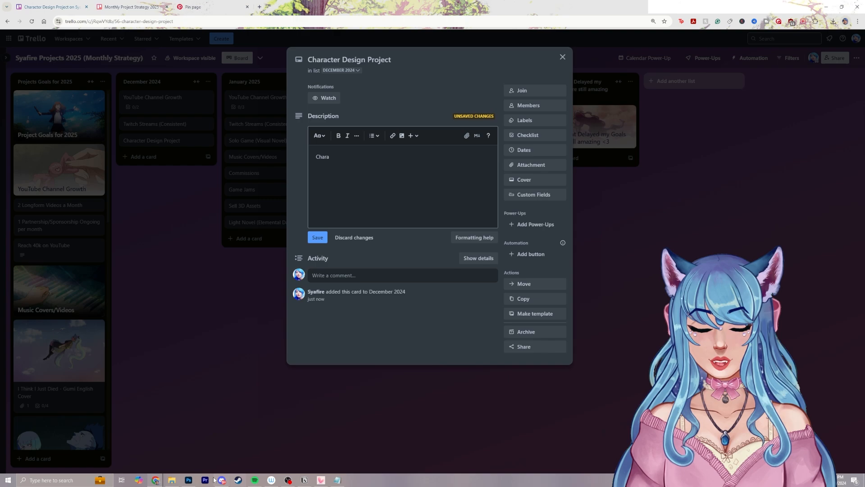
Paste the character sheet image into December's Character Design Project card as its attachment and cover, and close the card
click(194, 480)
click(213, 24)
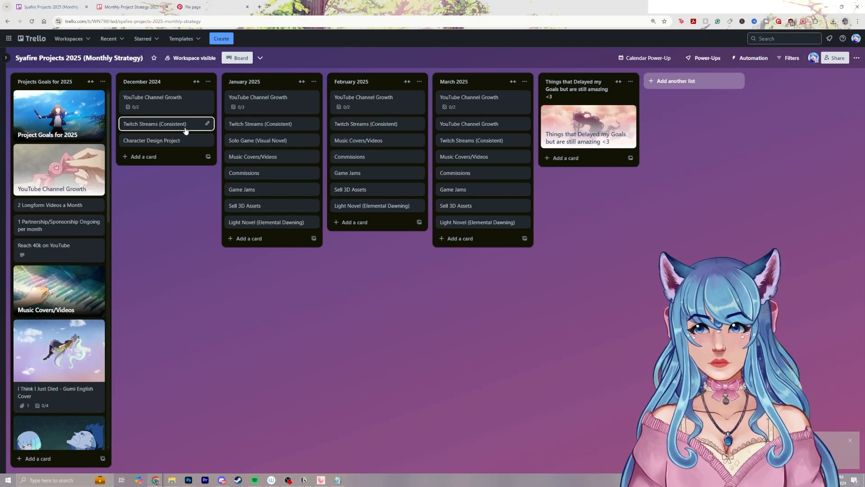
click(178, 102)
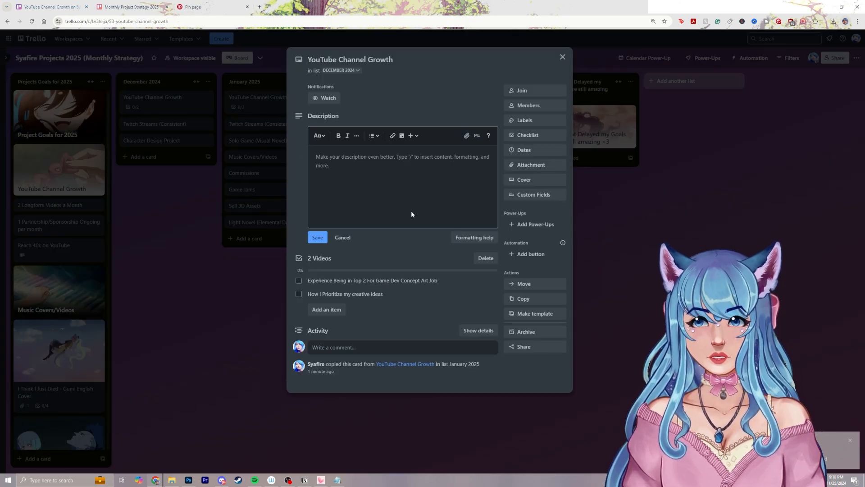
key(Escape)
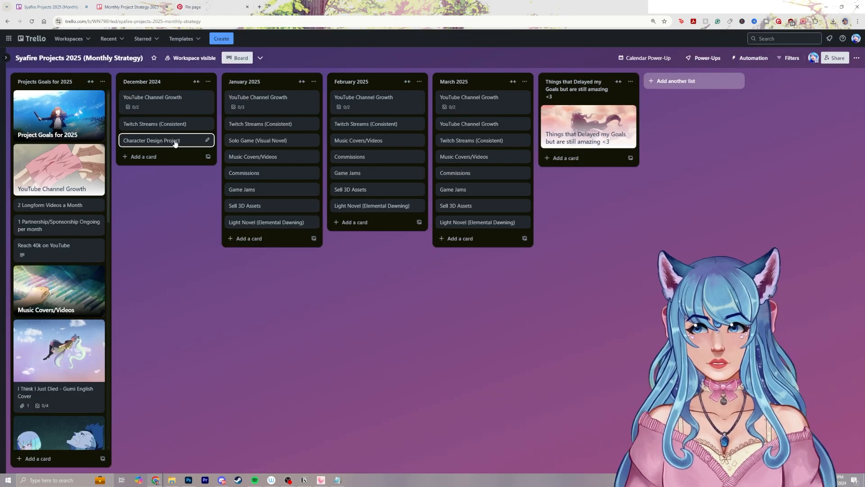
click(152, 140)
key(ctrl+v)
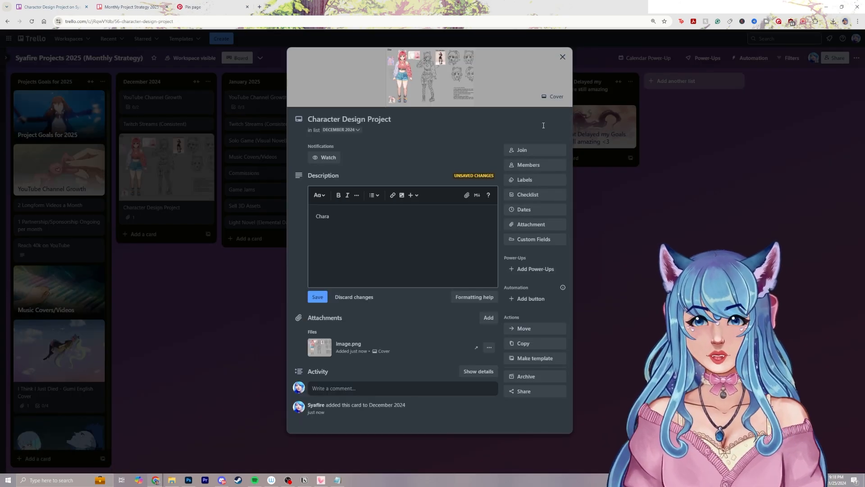
click(563, 57)
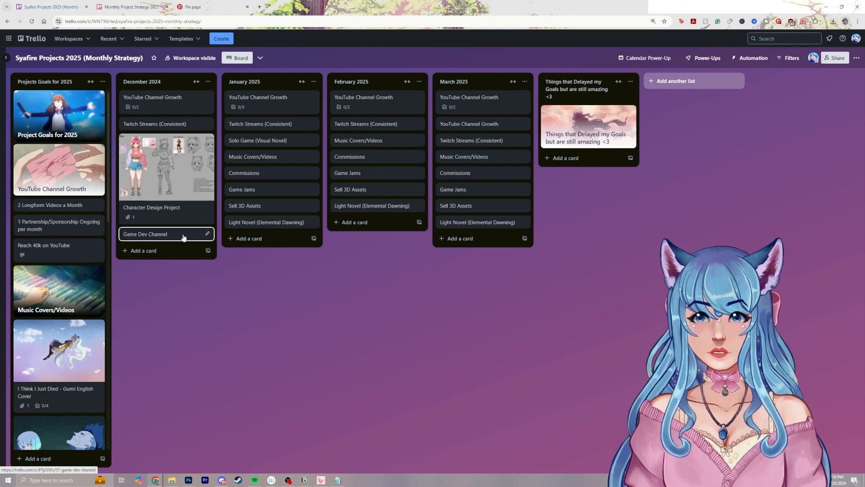
Add a card titled "Game Dev Channel" to the December 2024 list and give it a checklist
click(184, 236)
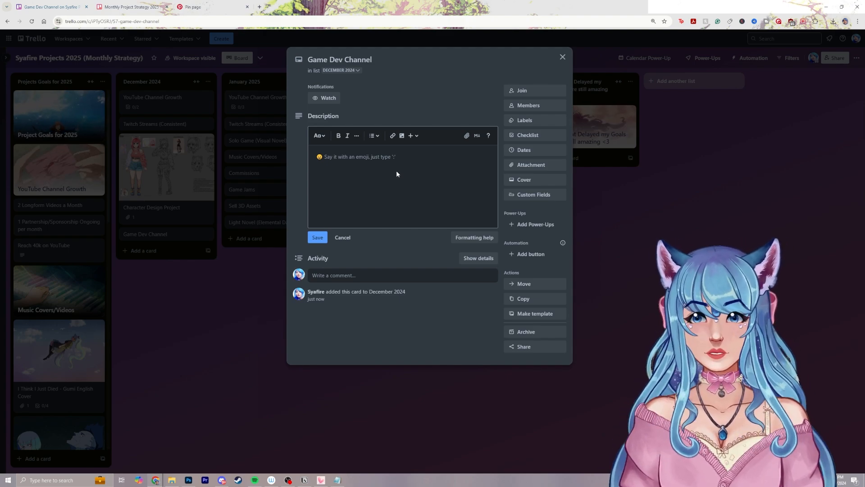
click(541, 136)
key(Return)
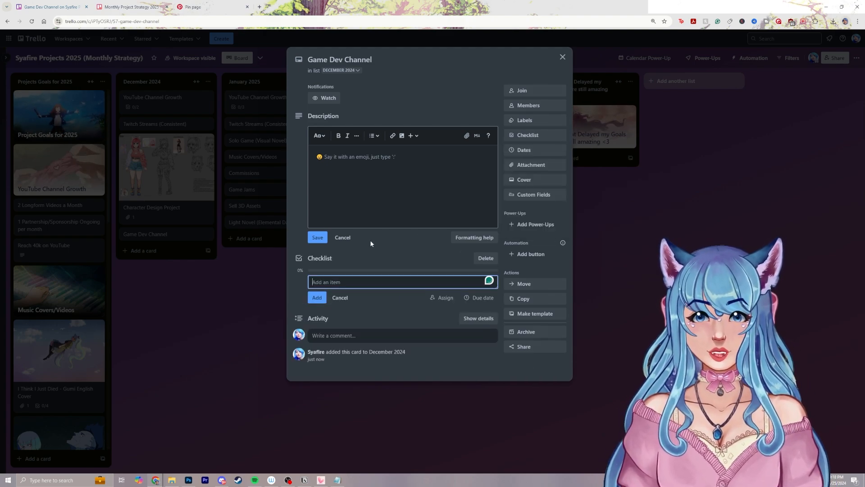
Add the checklist items "Come up with a name", "Choose name", "Logo" and "Website" to the Game Dev Channel card
text(Come up with a n)
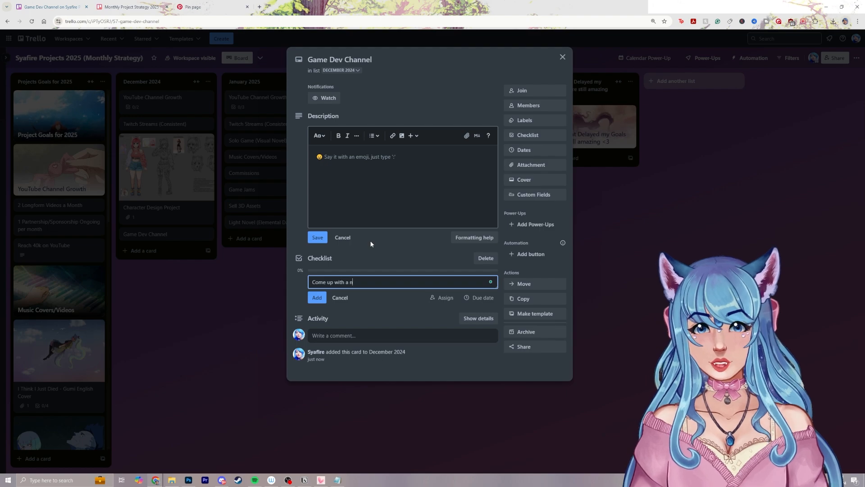
text(ame)
key(Return)
text(Choose name)
key(Return)
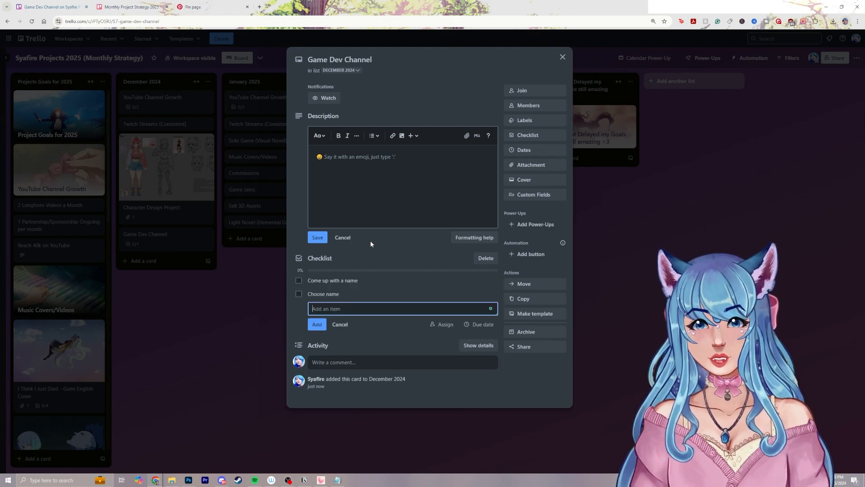
text(Logo)
key(Return)
text(Website)
key(Return)
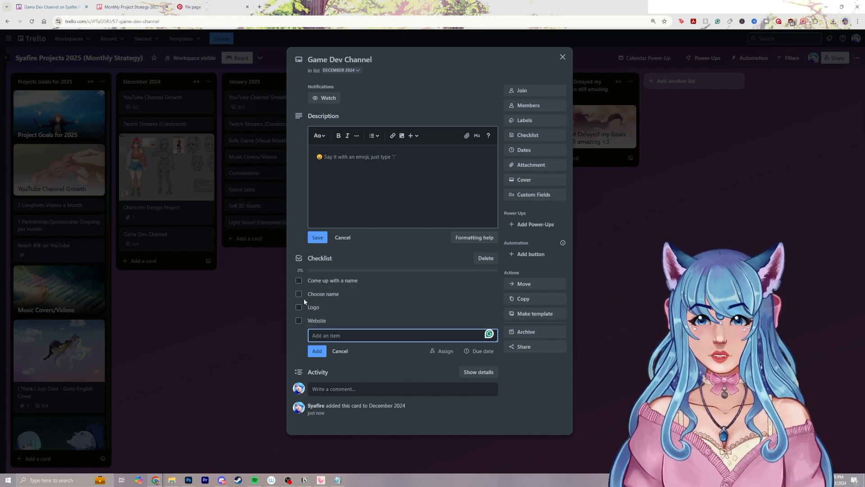
Check off the first Game Dev Channel checklist item, reword it to "Come up with a name ideas" and close the card
click(298, 281)
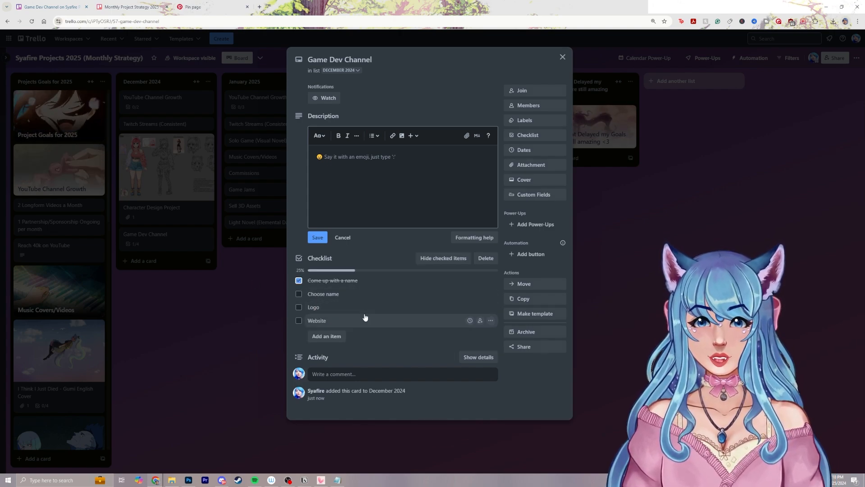
click(356, 280)
text(ideas)
key(Return)
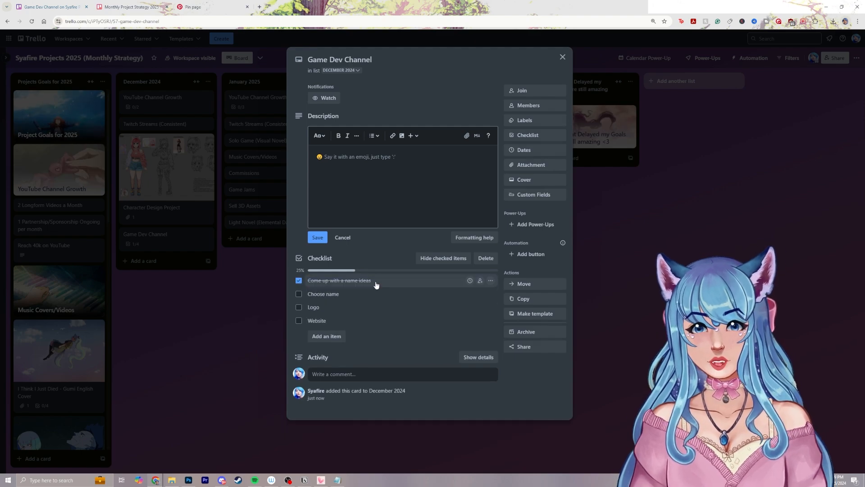
click(638, 236)
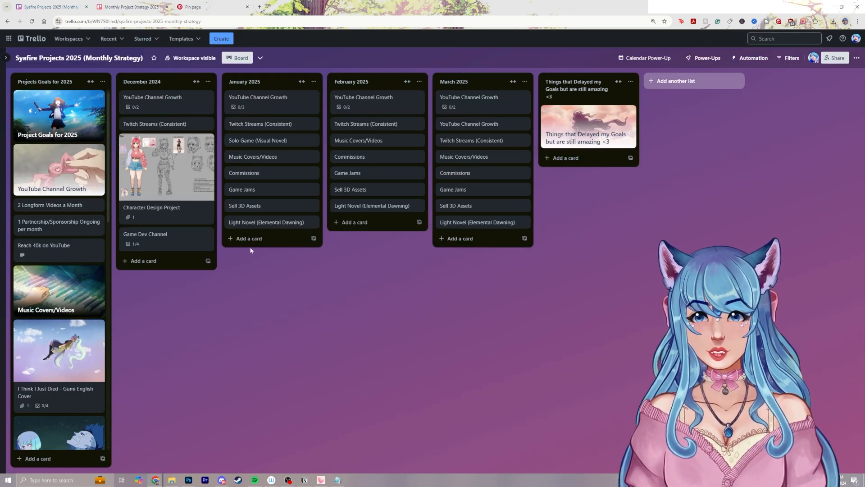
Change the second checklist item on February's YouTube Channel Growth card to "1 will be TBD" and close the card
click(379, 110)
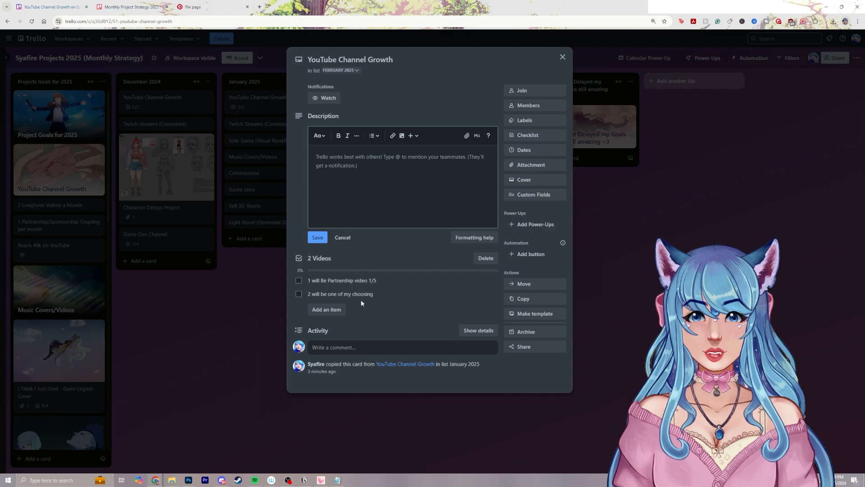
click(400, 293)
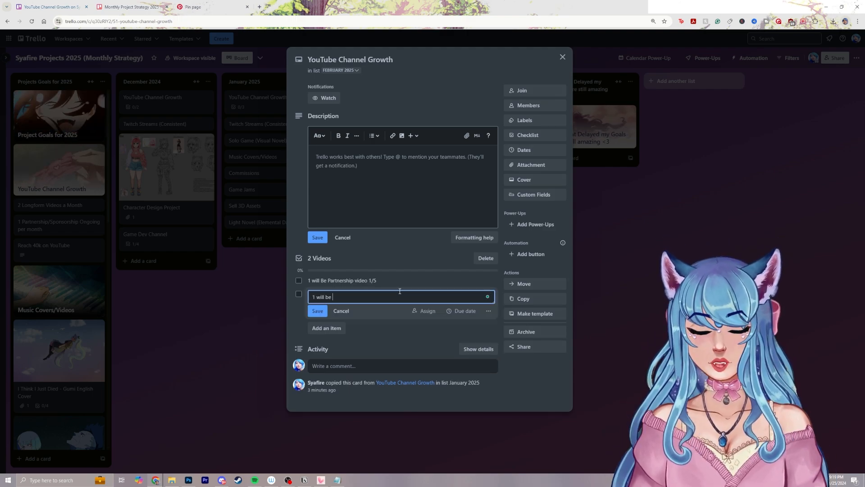
key(Return)
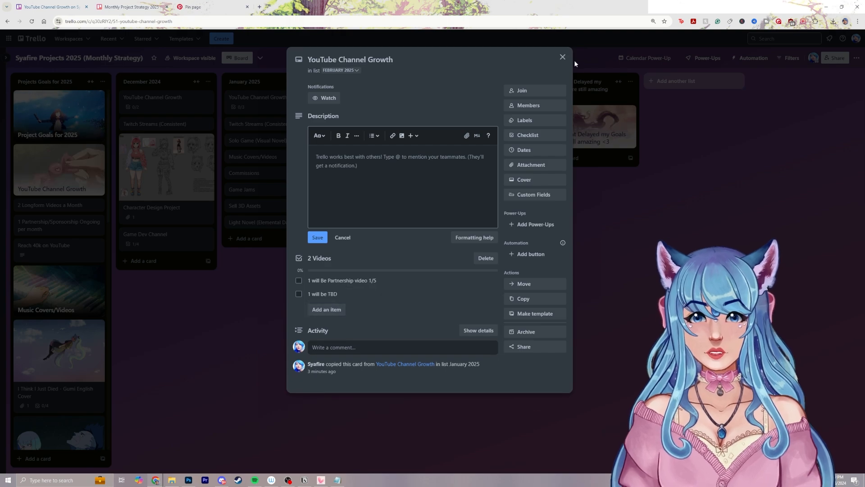
click(563, 56)
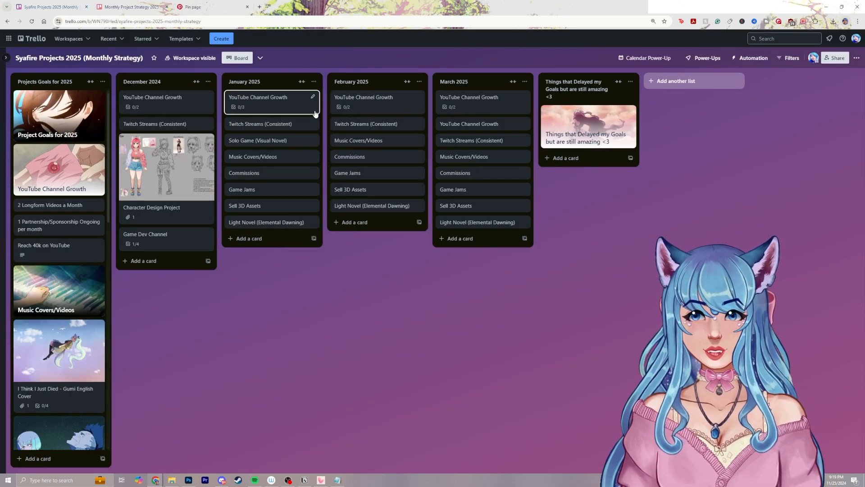
click(388, 104)
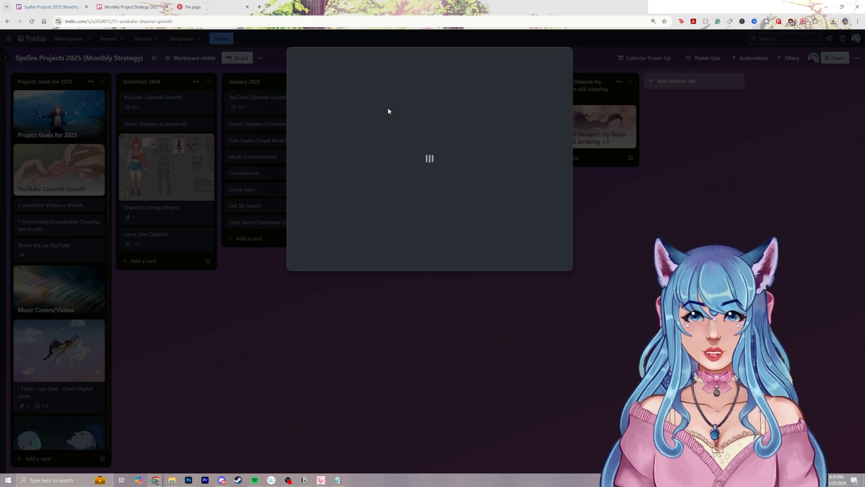
click(622, 191)
click(486, 108)
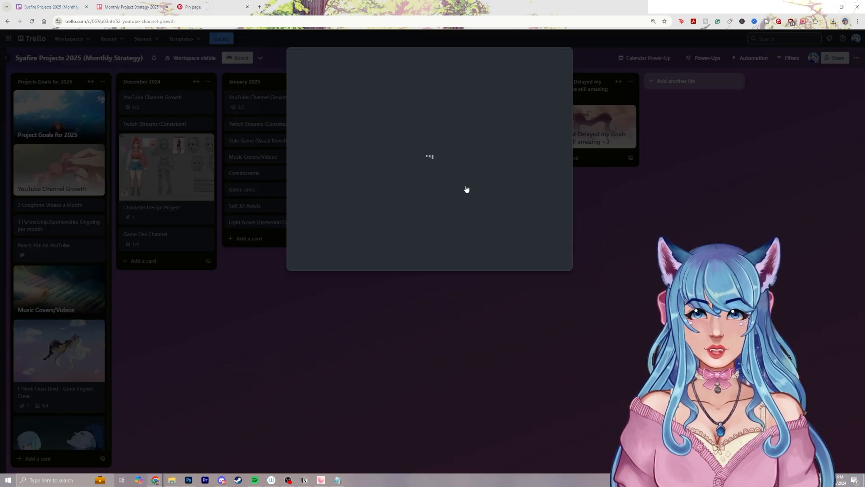
click(177, 195)
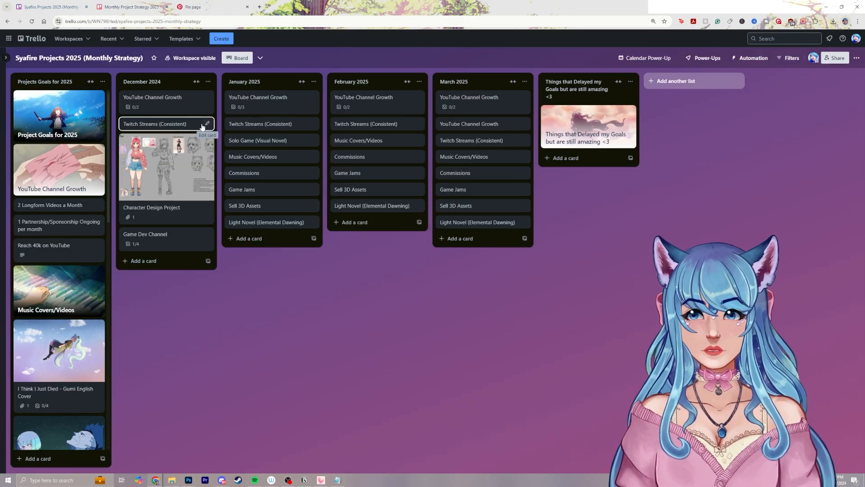
Give December's Twitch Streams (Consistent) card a purple cover and close the card
click(171, 123)
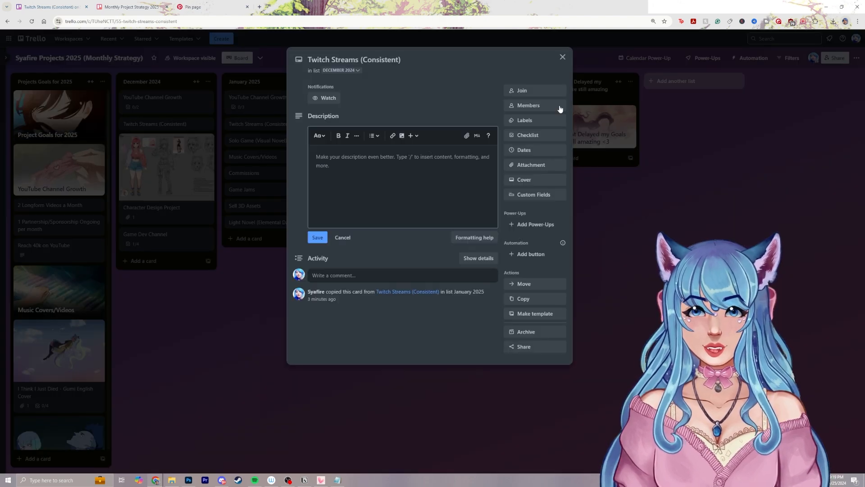
click(531, 179)
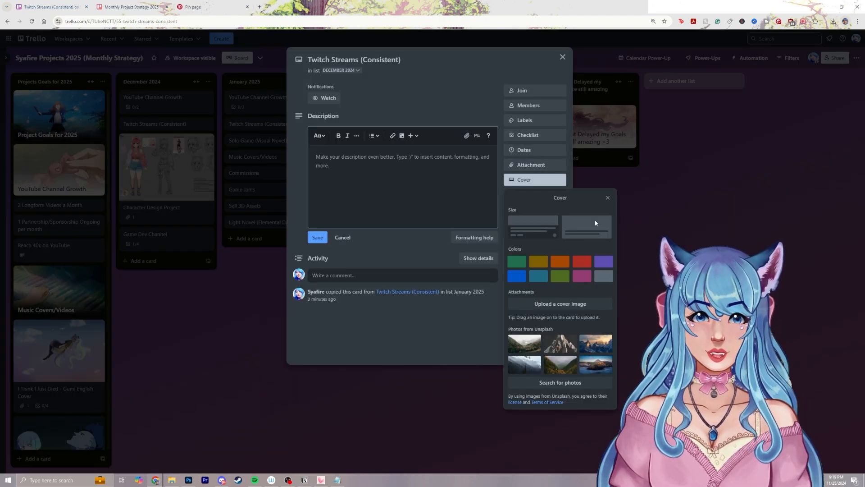
click(605, 262)
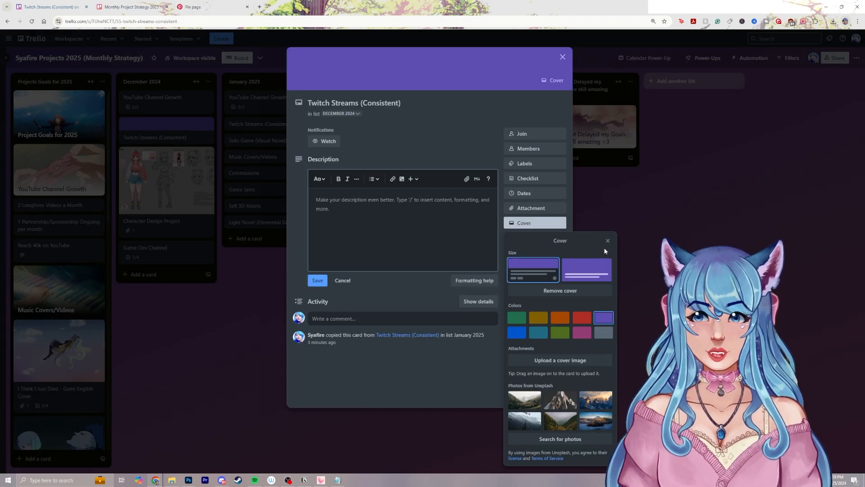
click(562, 57)
Give the January, February and March Twitch Streams (Consistent) cards purple covers
click(265, 129)
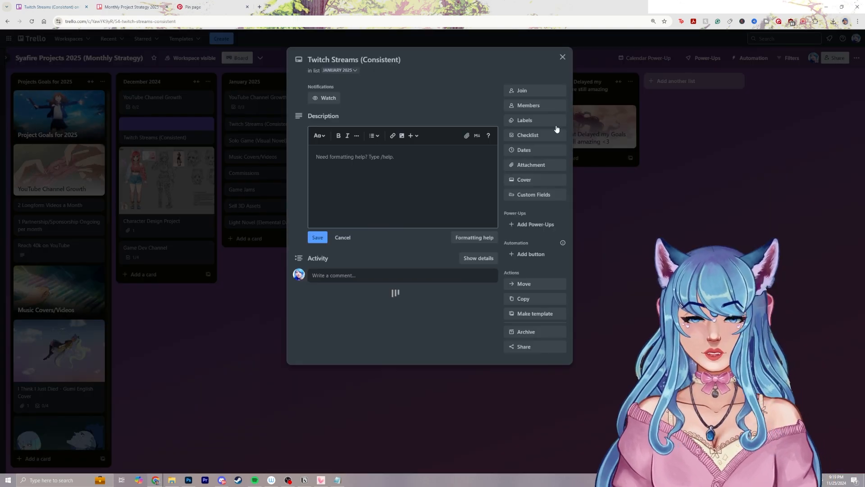
click(537, 179)
click(605, 263)
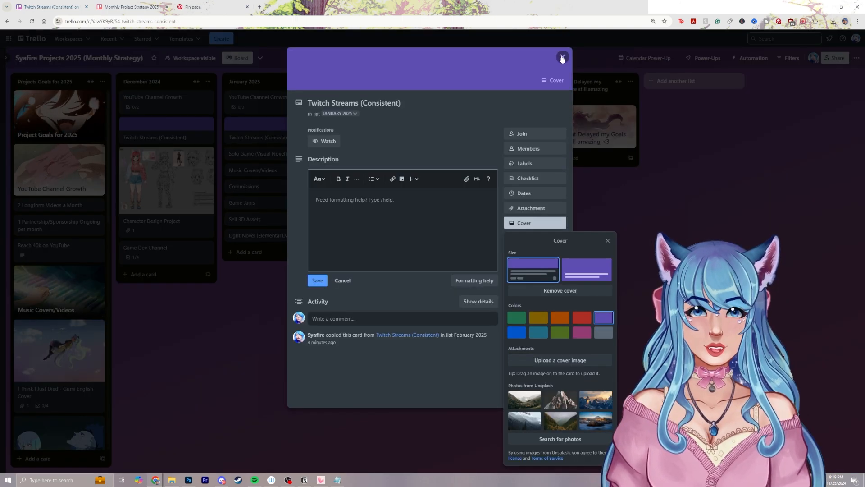
click(562, 57)
click(378, 124)
click(592, 210)
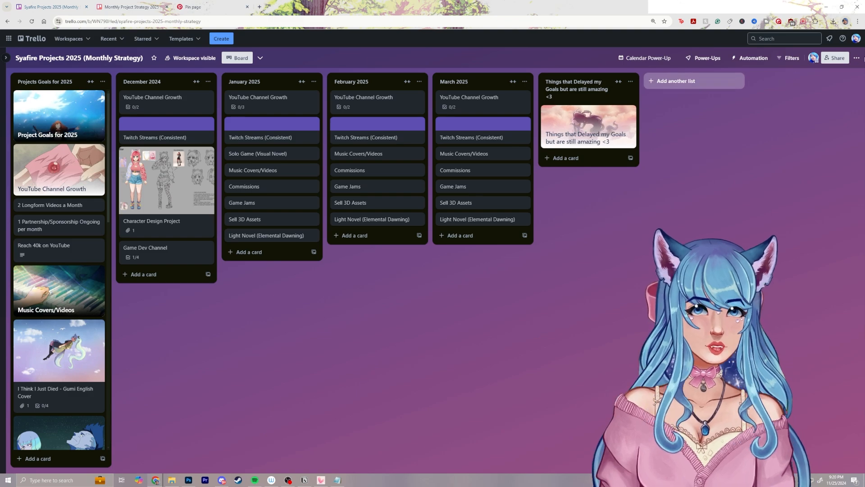
Search the stickers for "1" and place number 1 stickers on the December to March Twitch Streams (Consistent) cards
click(856, 58)
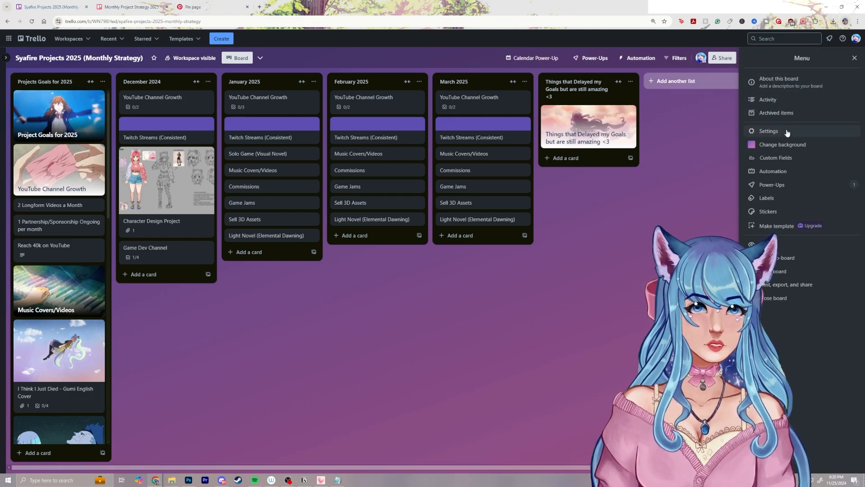
click(768, 212)
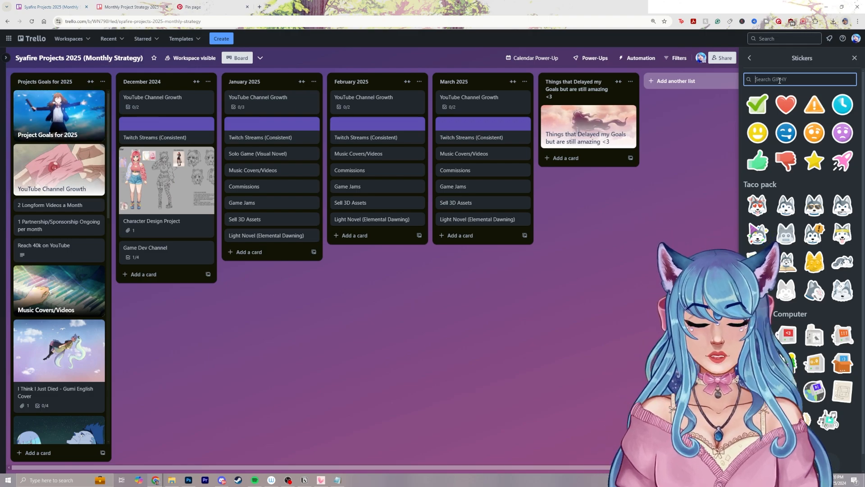
text(1)
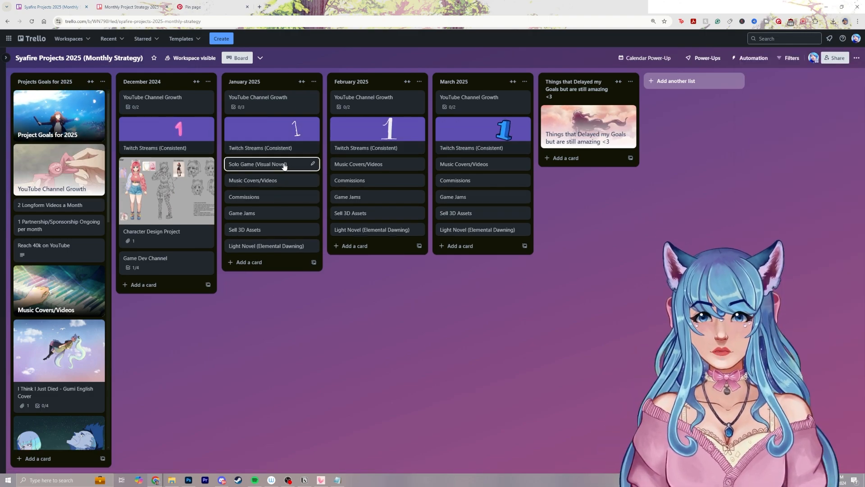
mouse_move(178, 124)
mouse_down()
mouse_move(171, 129)
mouse_move(181, 128)
mouse_up()
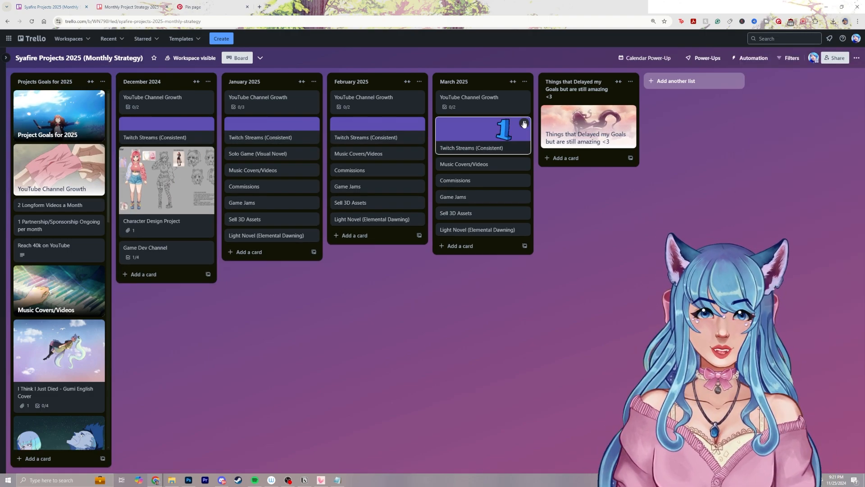
Remove March's number 1 sticker, search the stickers for "4" and place number 4 stickers on the Twitch Streams (Consistent) cards
click(512, 123)
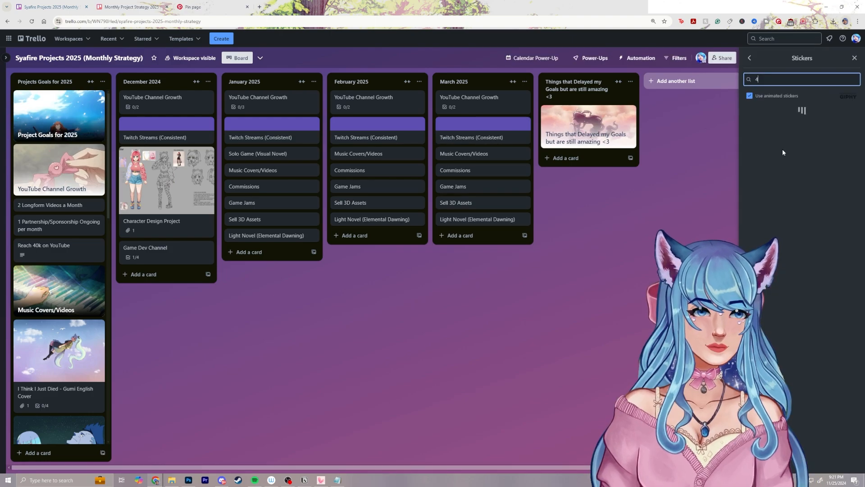
text(4)
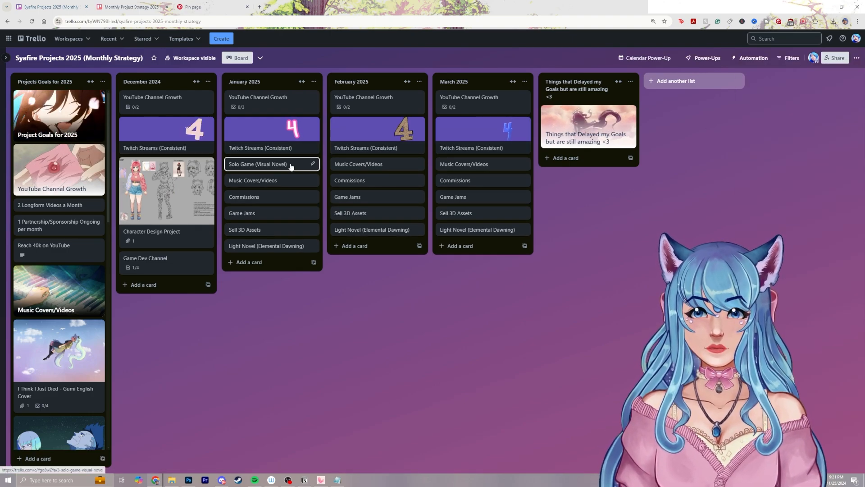
click(290, 165)
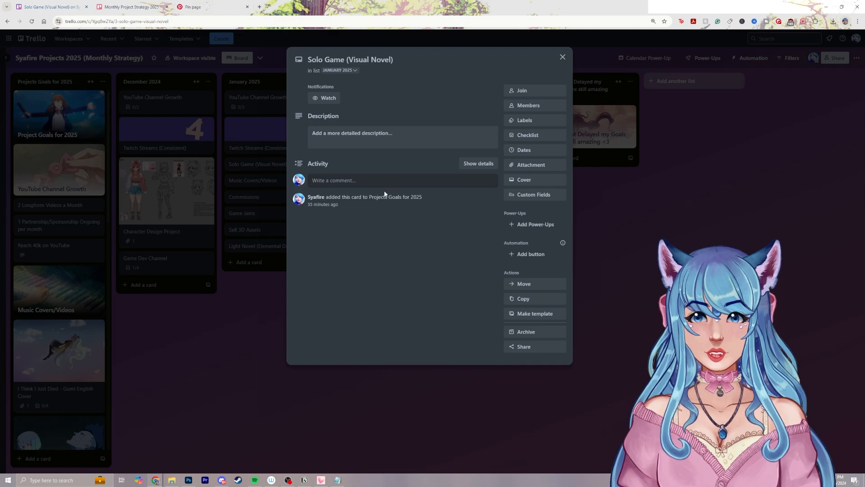
click(197, 382)
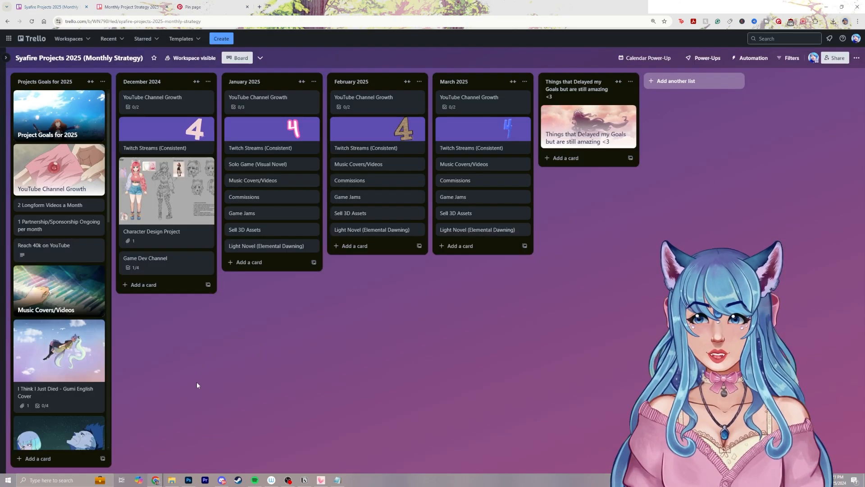
scroll(67, 279, down, 6)
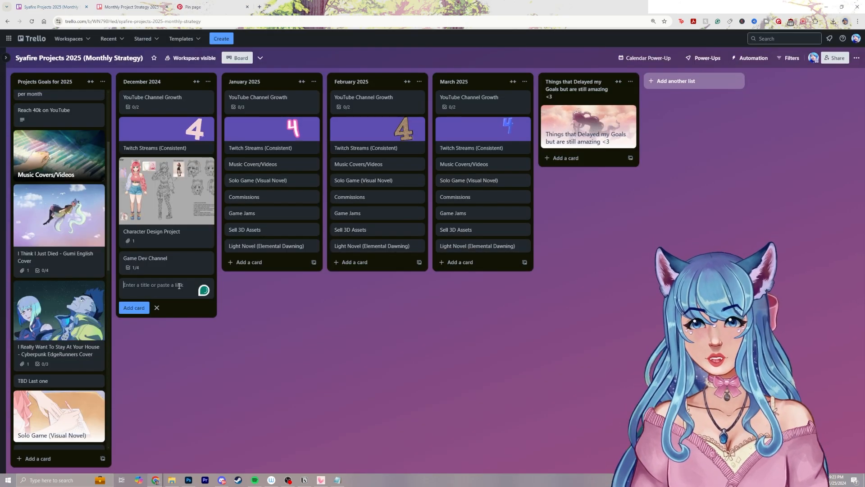
Add a December 2025 card at the top of the December 2024 list and copy it as January 2025 in that list
text(r 2)
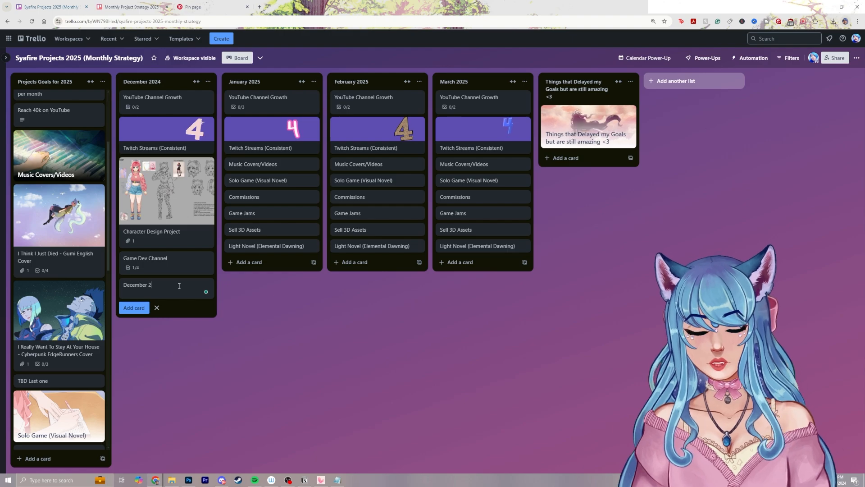
drag(179, 286, 181, 99)
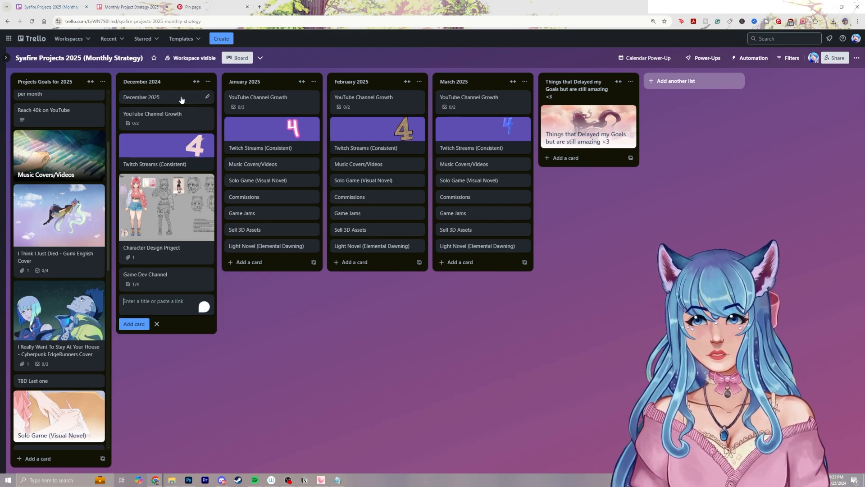
click(207, 97)
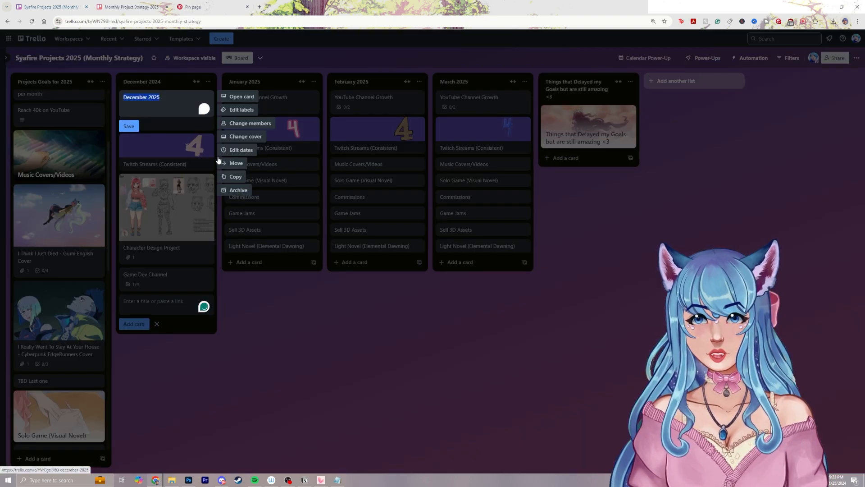
click(235, 178)
double_click(248, 224)
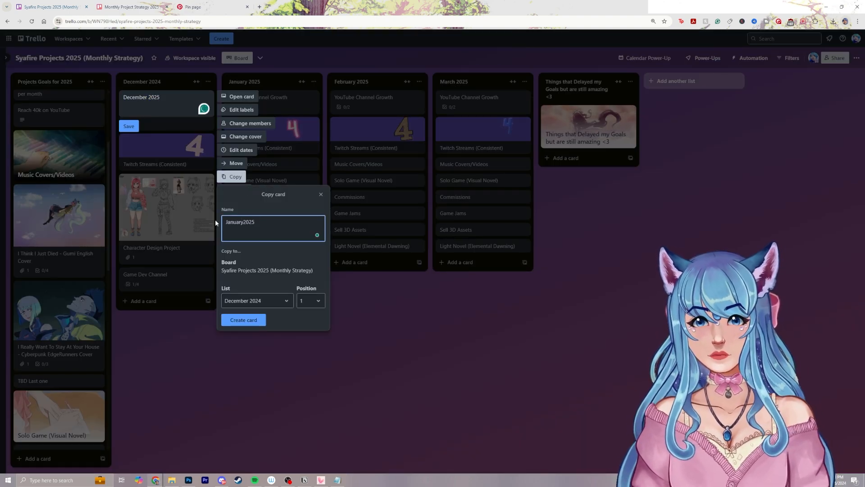
text(January)
click(246, 319)
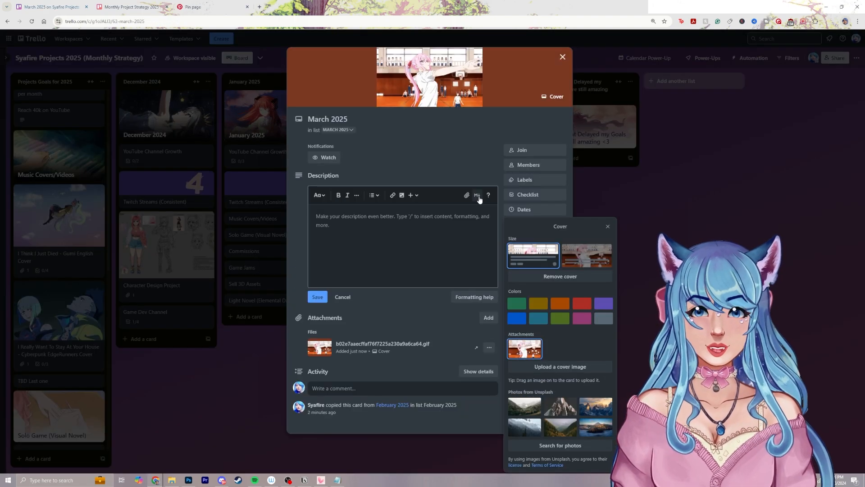
Set the March 2025 card's attached GIF cover to full size and close the card
click(587, 254)
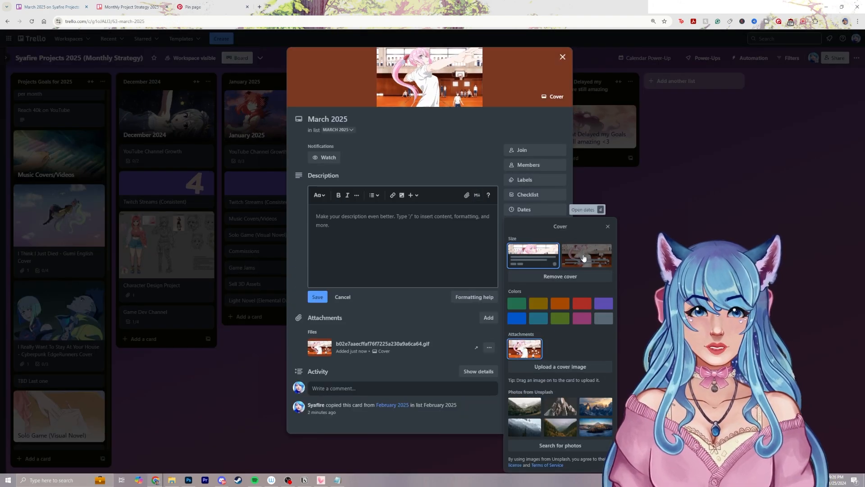
click(562, 58)
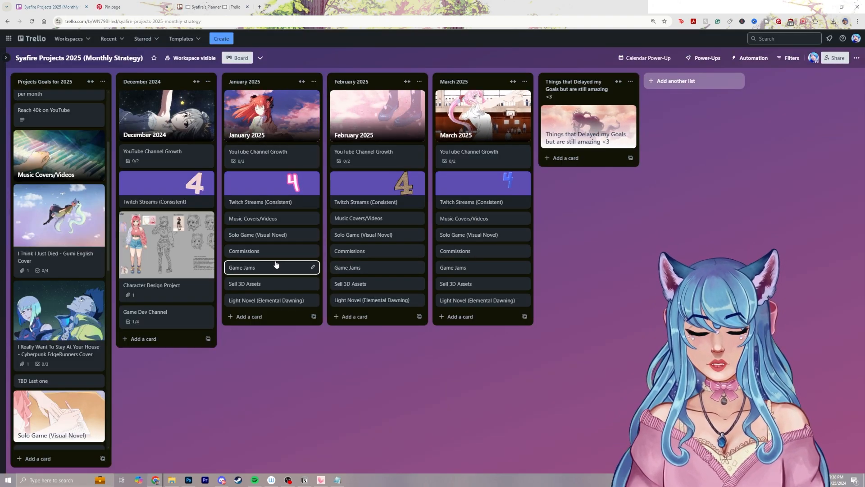
Add a checklist to January's Music Covers/Videos card with the item "Find Course on (Udemy or Skillshare for music program also research programs)"
click(281, 219)
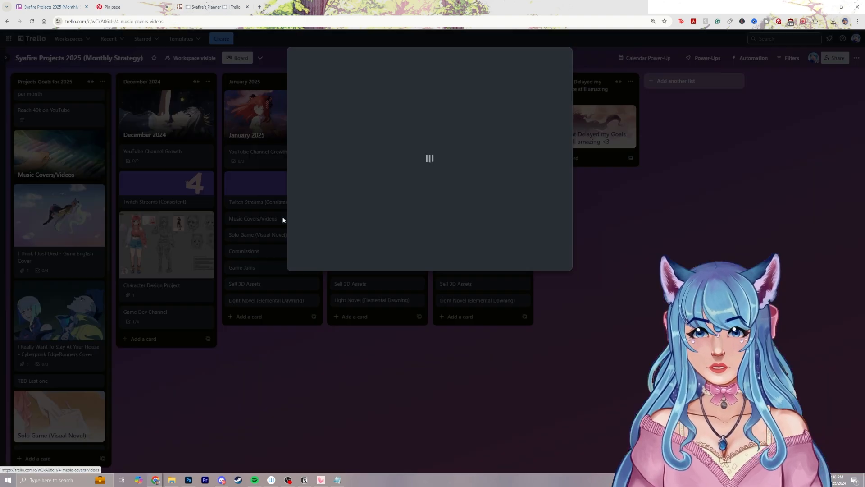
click(528, 136)
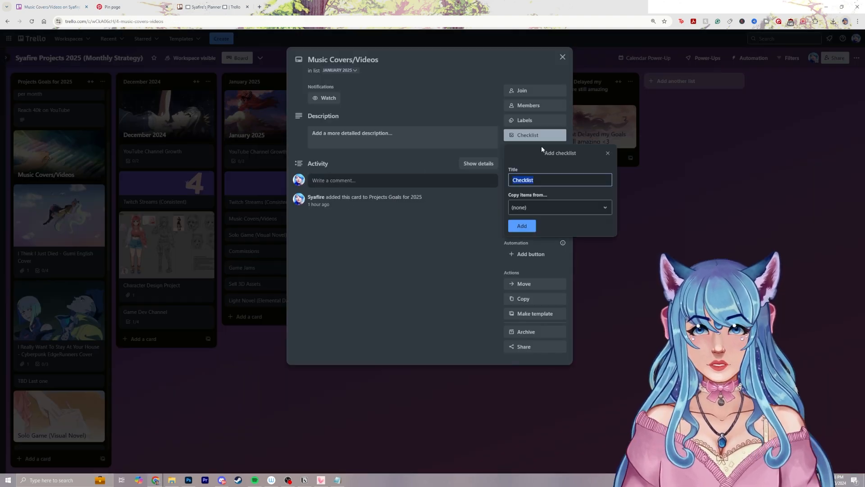
click(522, 223)
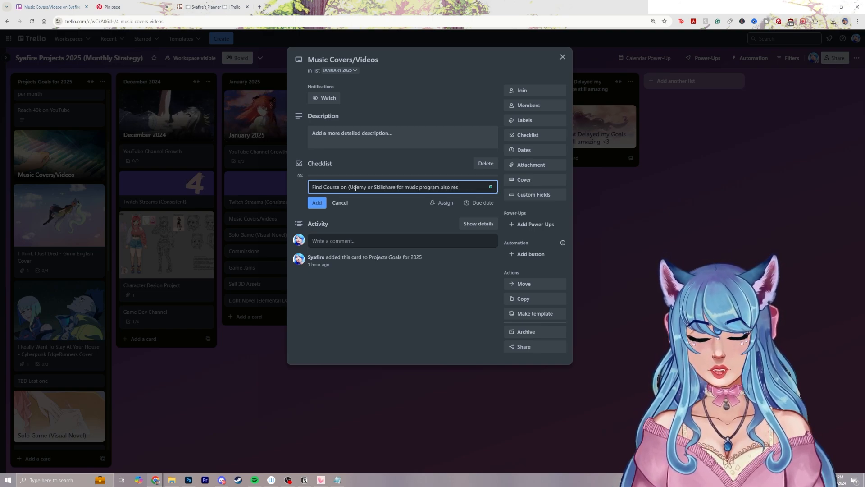
text(ams)
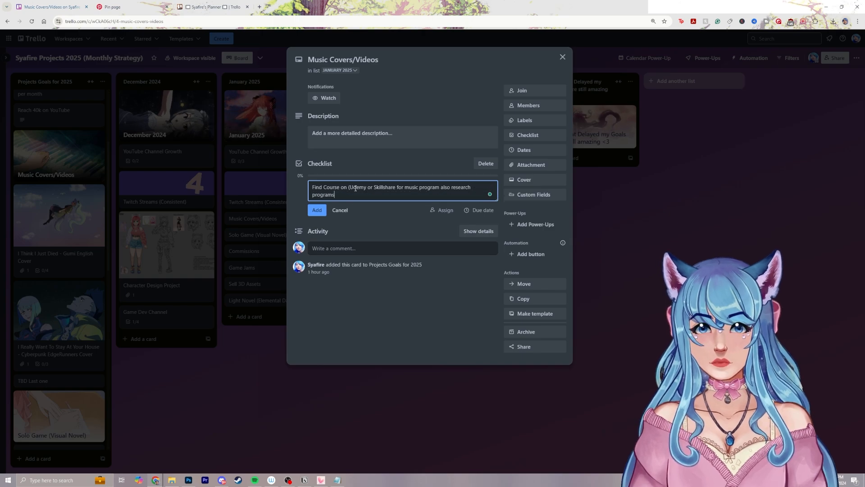
key(Return)
click(280, 289)
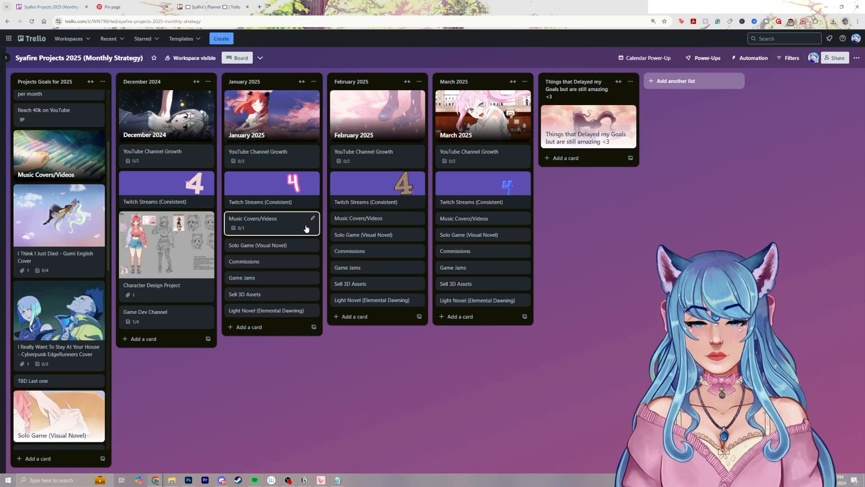
Give January's Music Covers/Videos card a pink cover
click(373, 219)
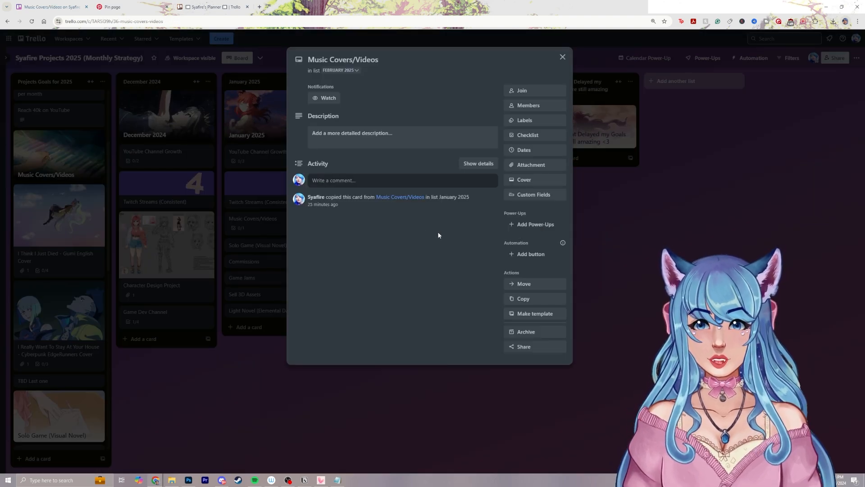
key(Escape)
click(292, 222)
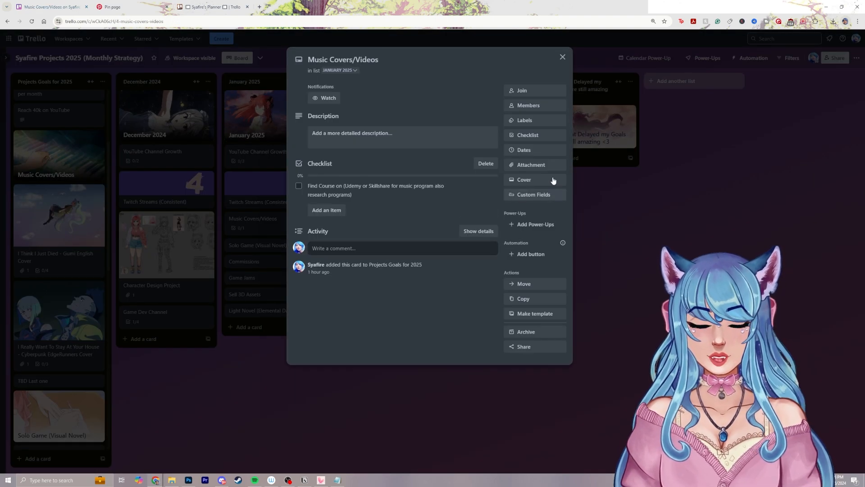
click(534, 185)
click(586, 273)
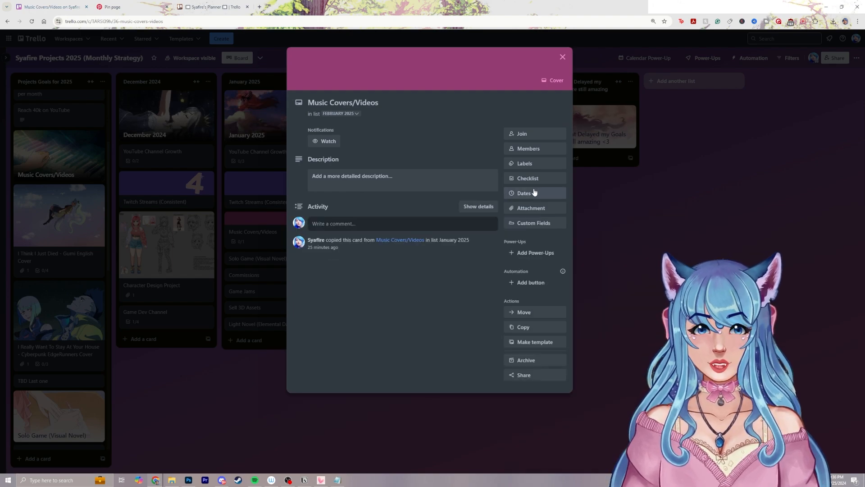
Add a checklist with the item "Exercises/Learning actual Program" to February's Music Covers/Videos card, and open March's Music Covers/Videos card
click(538, 180)
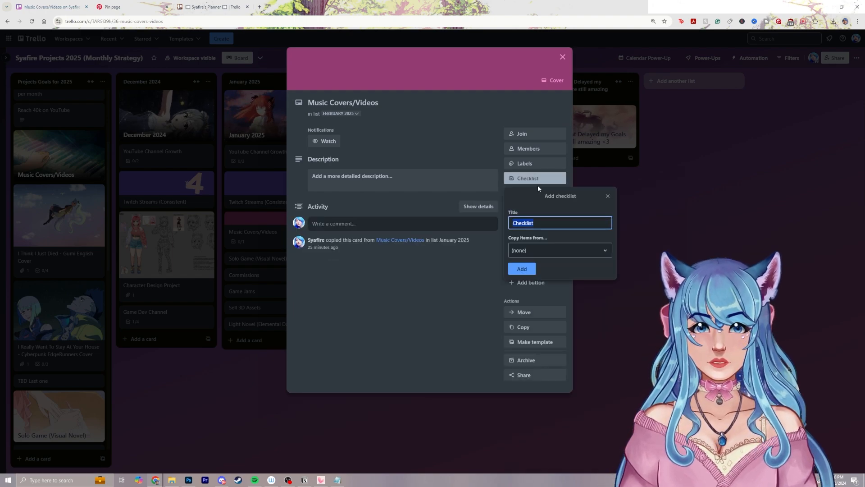
click(522, 269)
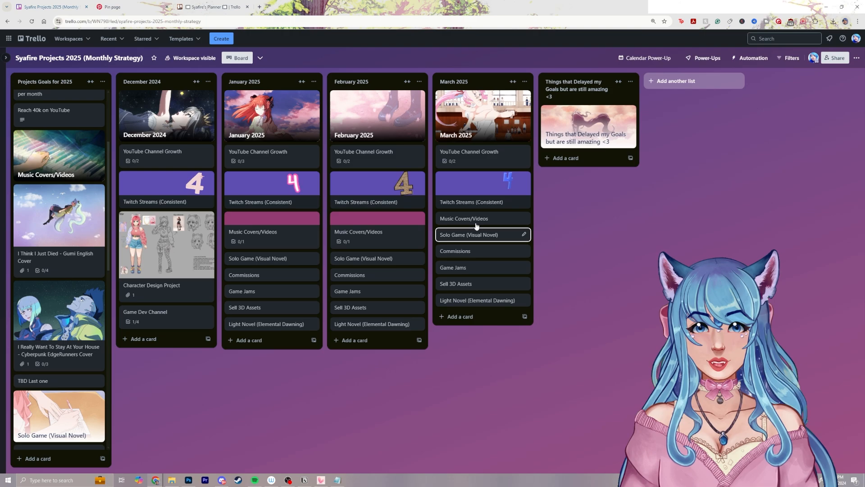
click(477, 220)
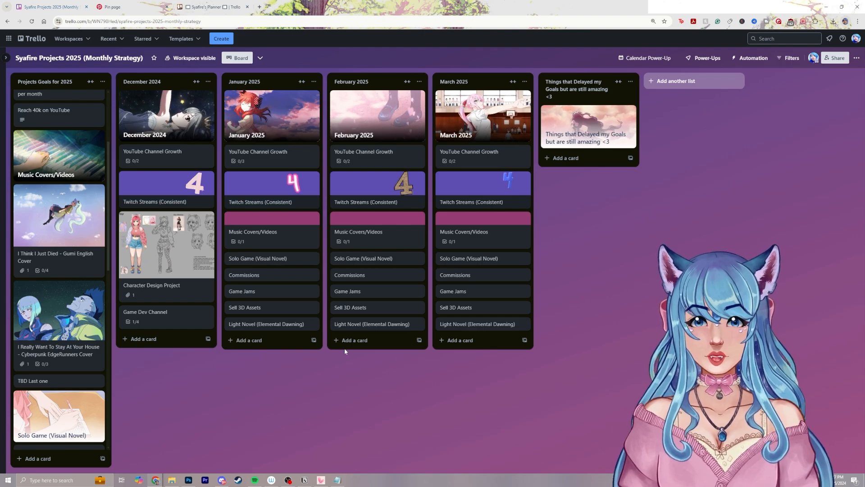
Add a "Come up with 5 Ideas" checklist with an item of the same name to January's Solo Game (Visual Novel) card
click(281, 262)
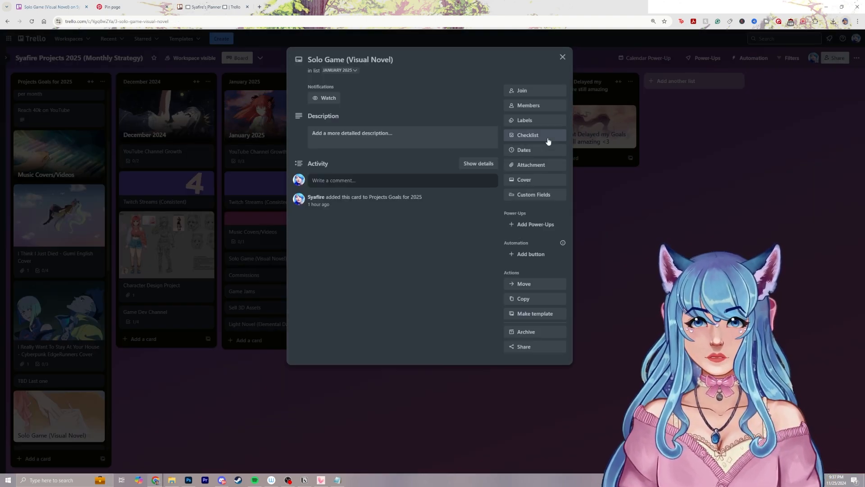
click(548, 141)
text(COme )
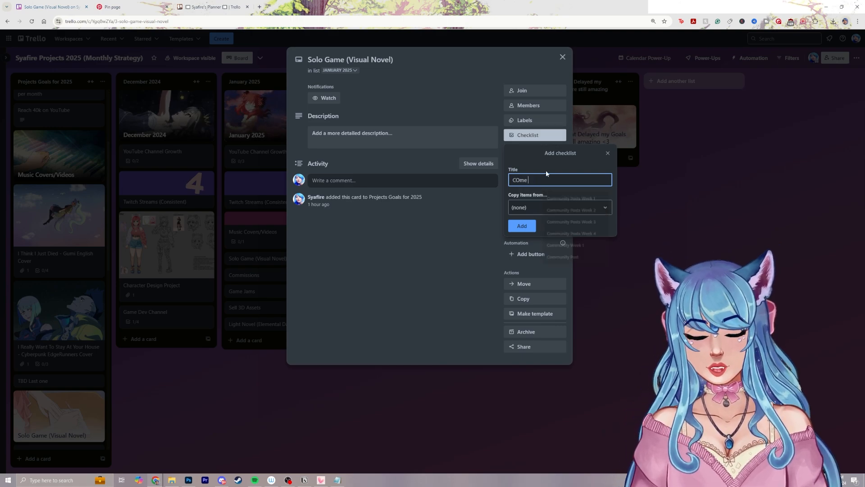
text(up with 5 Ideas)
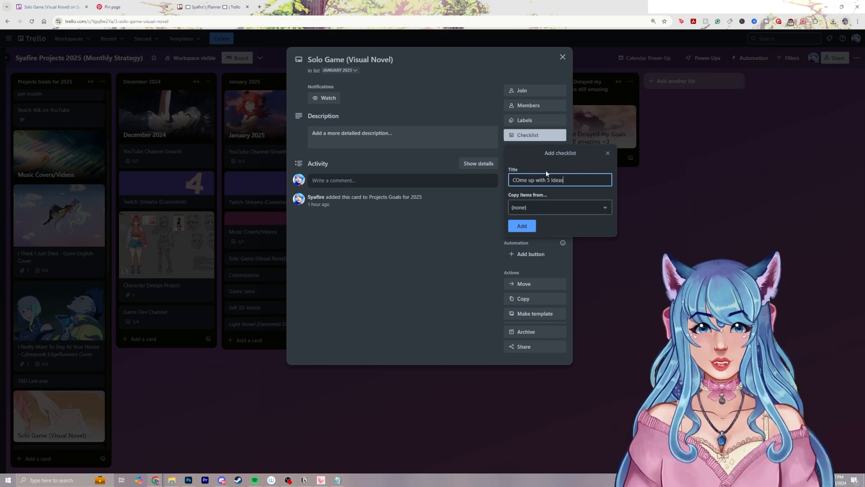
key(Return)
click(318, 203)
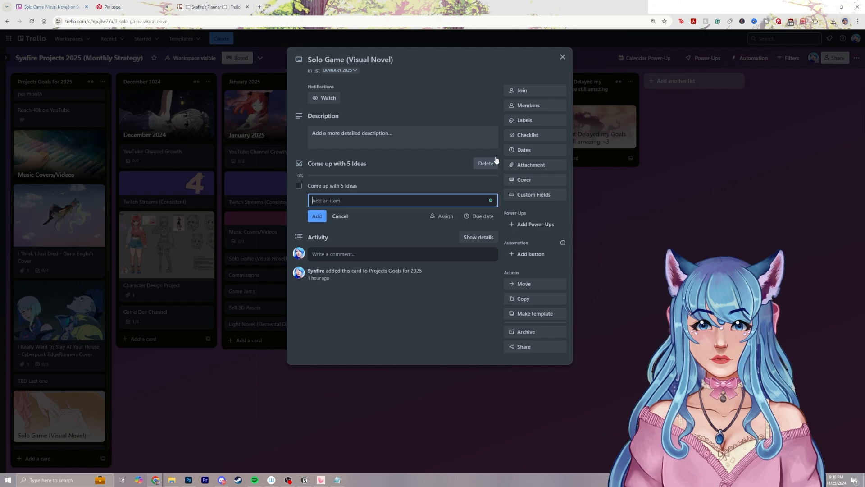
click(563, 57)
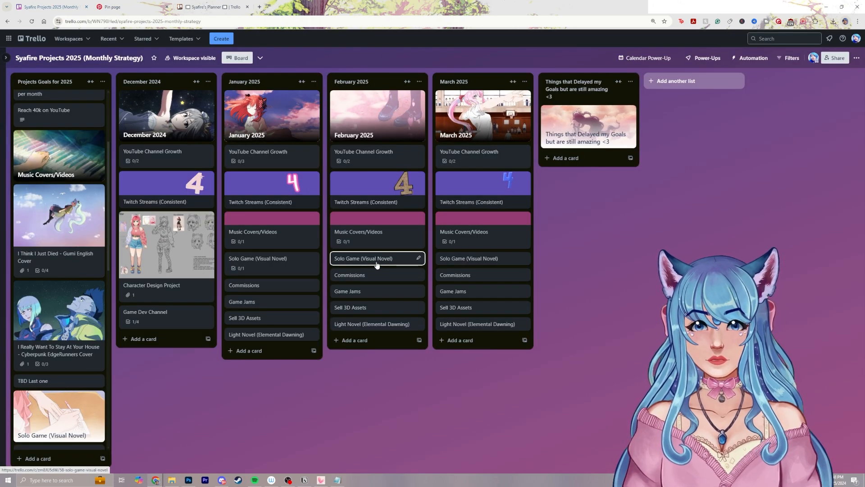
Add a checklist to February's Solo Game (Visual Novel) card with an item beginning "World Build"
click(378, 259)
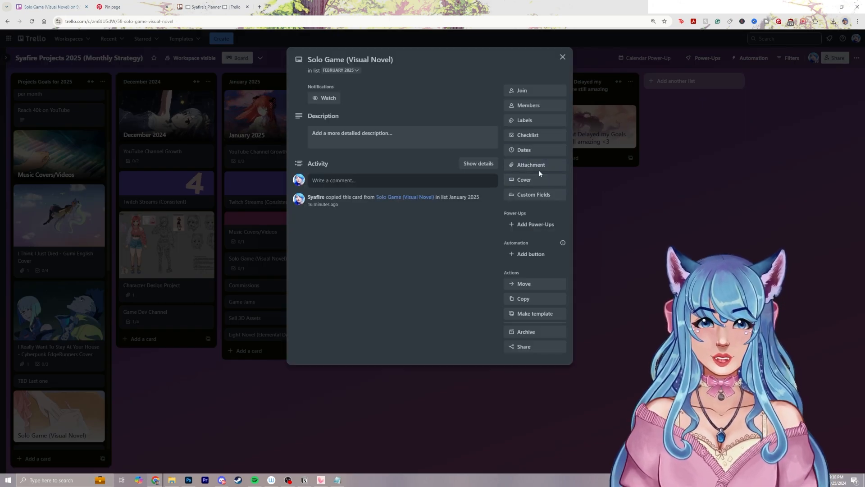
text(World Build/Determine Scope)
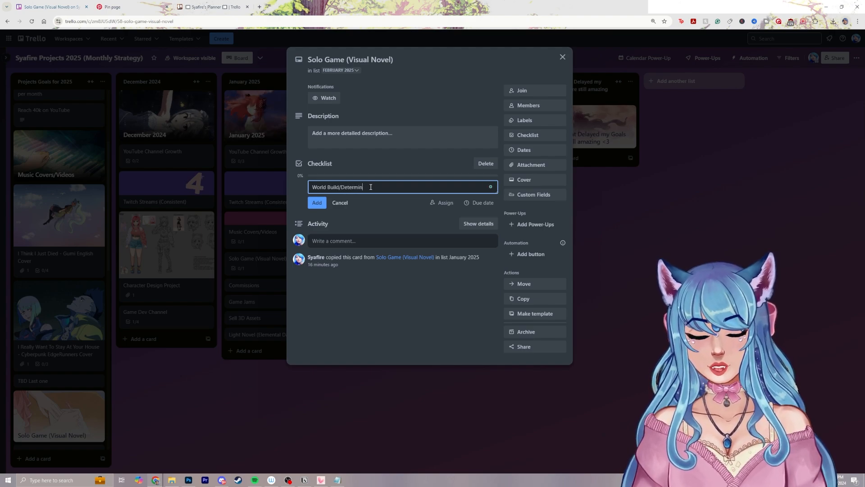
key(Return)
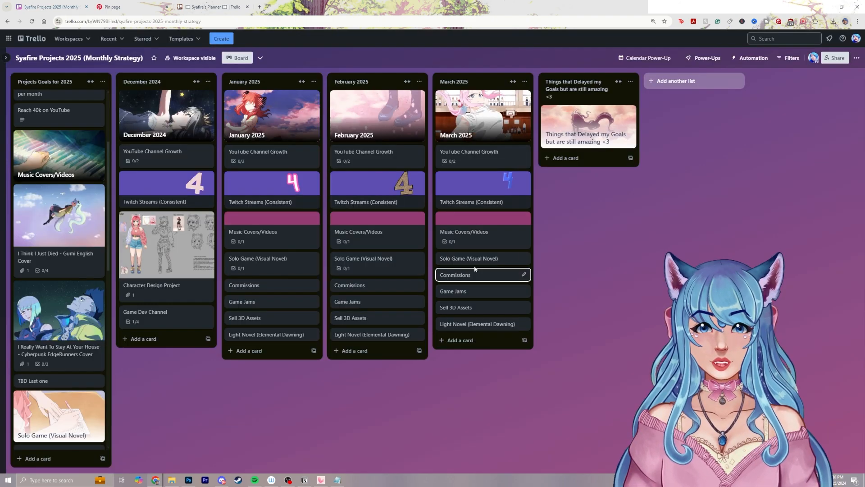
Add a checklist to March's Solo Game (Visual Novel) card with the item "Start working on Art for character/bgs"
click(475, 264)
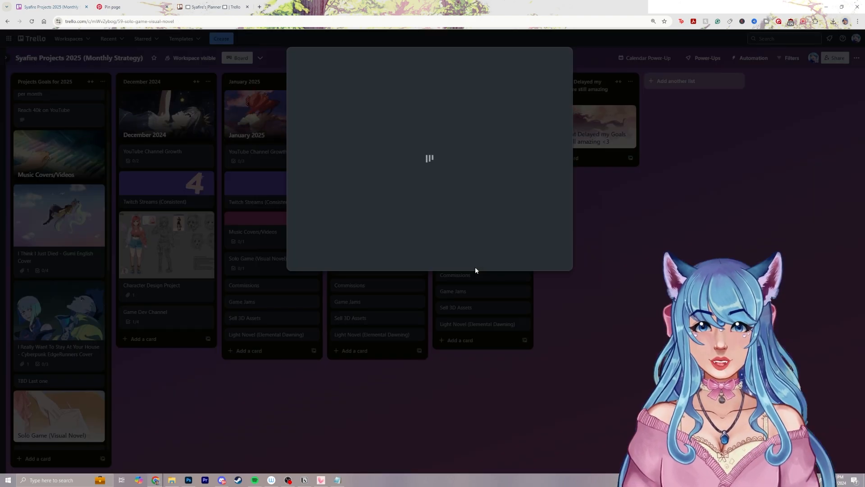
click(540, 137)
key(Return)
text(Start working on Ar)
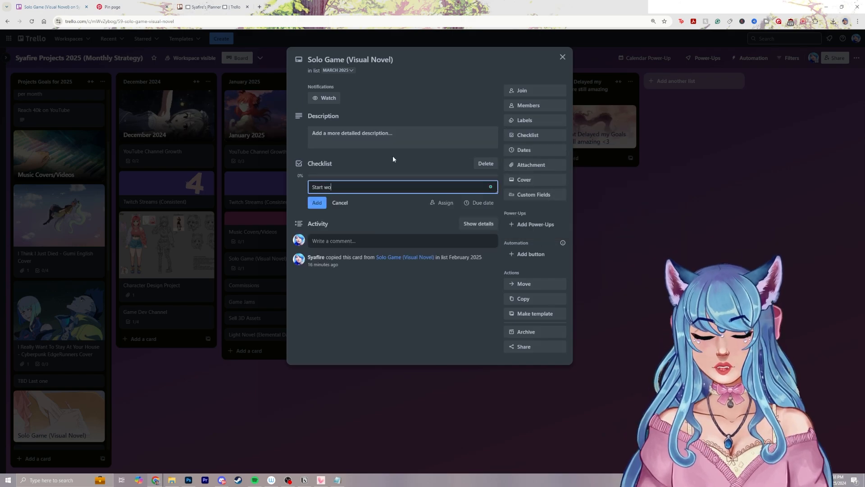
text(t for character/bgs)
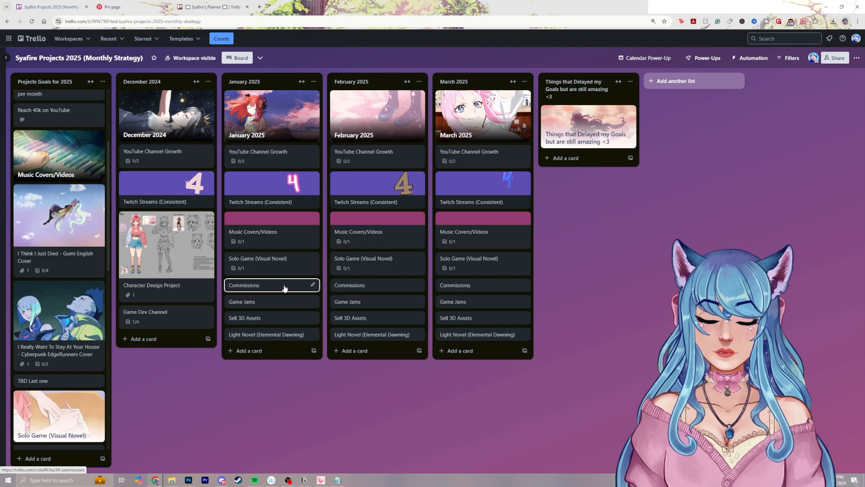
Move the illustrated Commissions card from the Projects Goals for 2025 list to January 2025, directly below Solo Game (Visual Novel)
scroll(82, 287, down, 8)
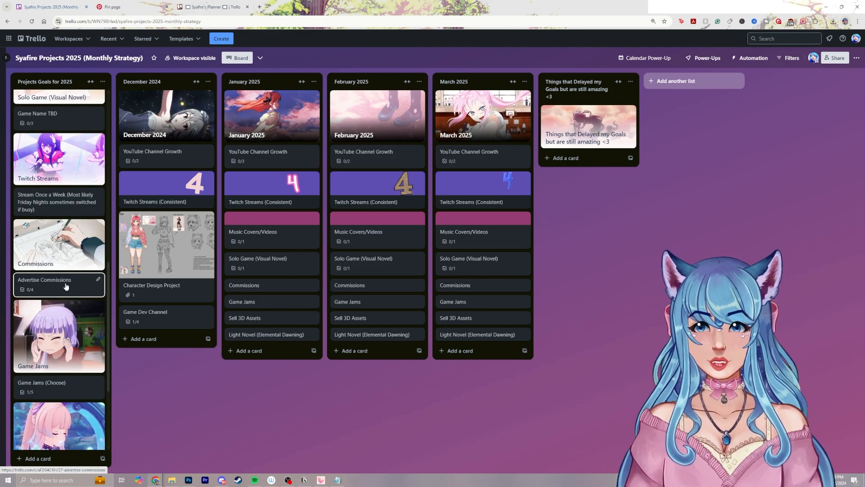
right_click(62, 286)
click(265, 396)
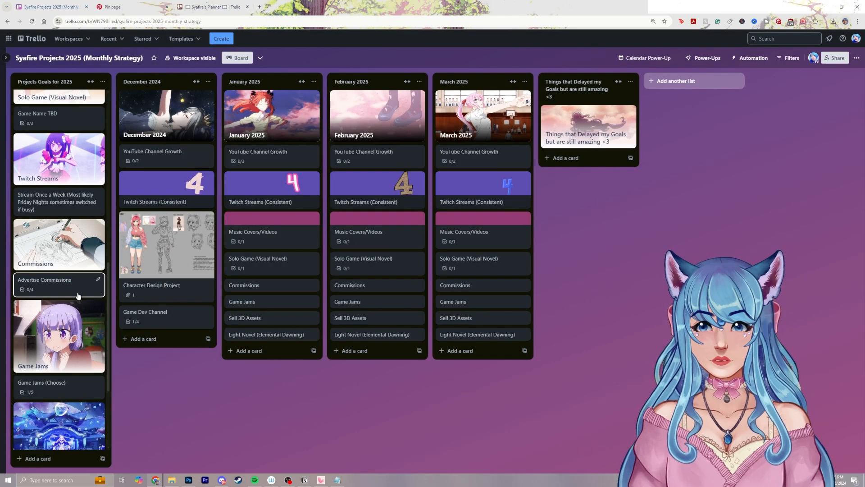
drag(63, 261, 270, 306)
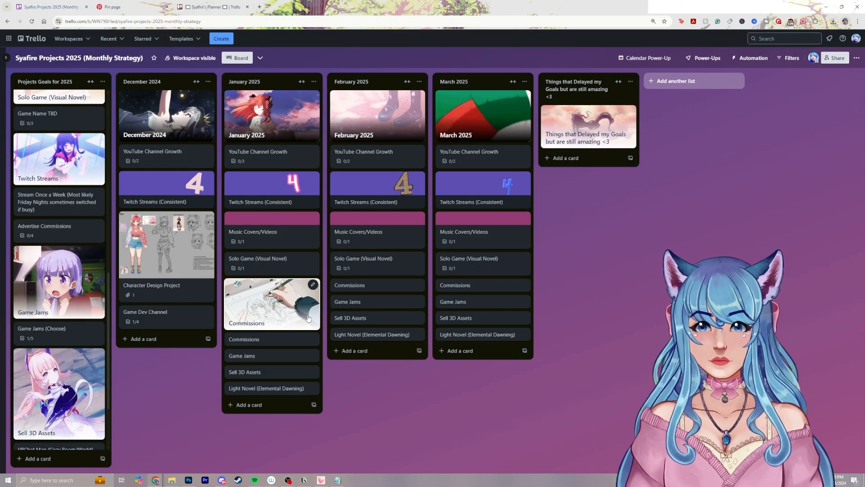
Archive the plain Commissions cards in the January 2025 and February 2025 lists
right_click(284, 339)
click(344, 432)
right_click(360, 285)
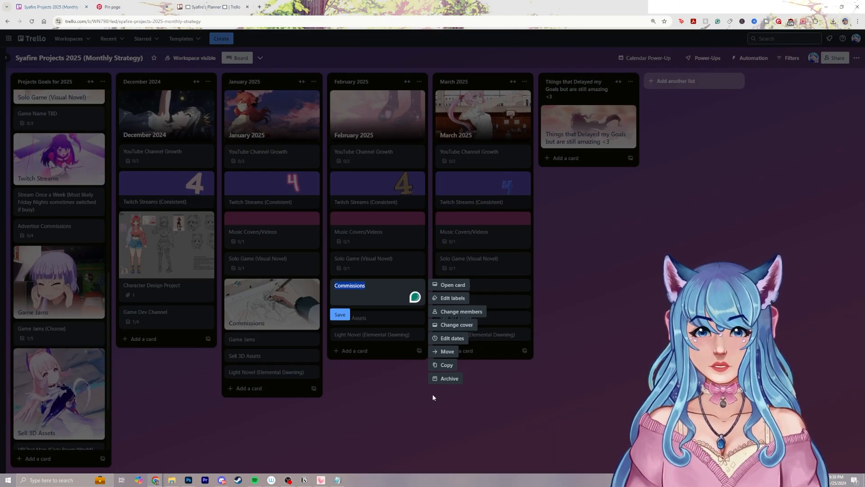
click(445, 377)
Copy January's illustrated Commissions card and place copies directly below Solo Game (Visual Novel) in February 2025 and March 2025
right_click(291, 306)
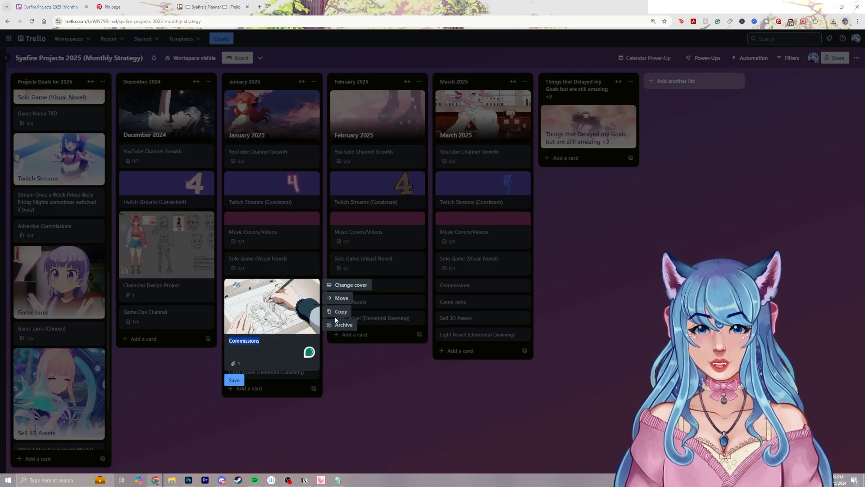
click(338, 312)
click(376, 382)
drag(290, 300, 394, 297)
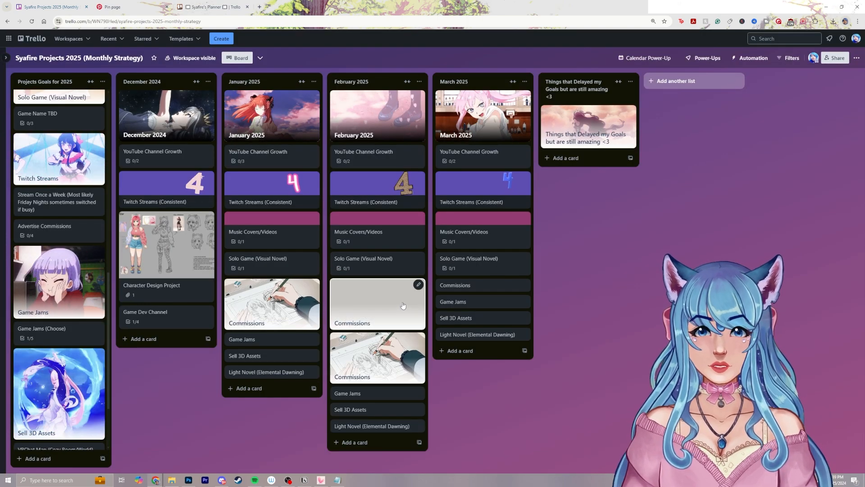
drag(402, 306, 518, 316)
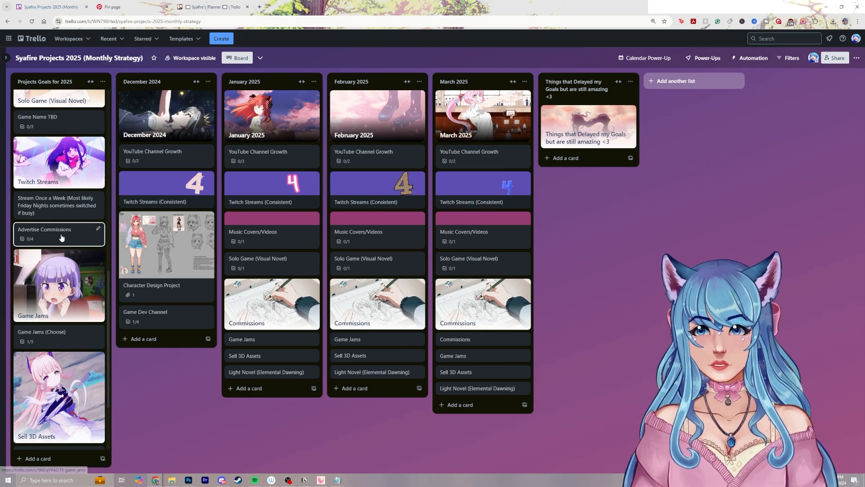
Move the Advertise Commissions card from Projects Goals for 2025 to below January's illustrated Commissions card, and place copies likewise in February and March
drag(36, 232, 276, 347)
click(314, 339)
click(342, 418)
click(365, 399)
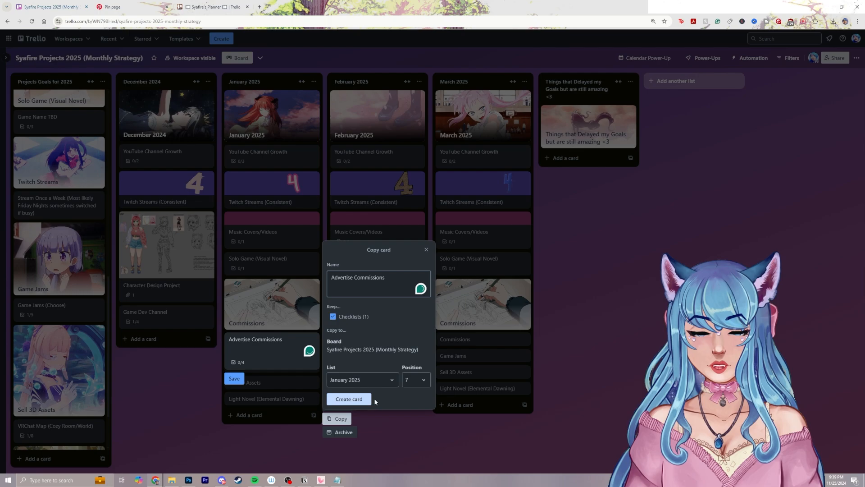
right_click(392, 347)
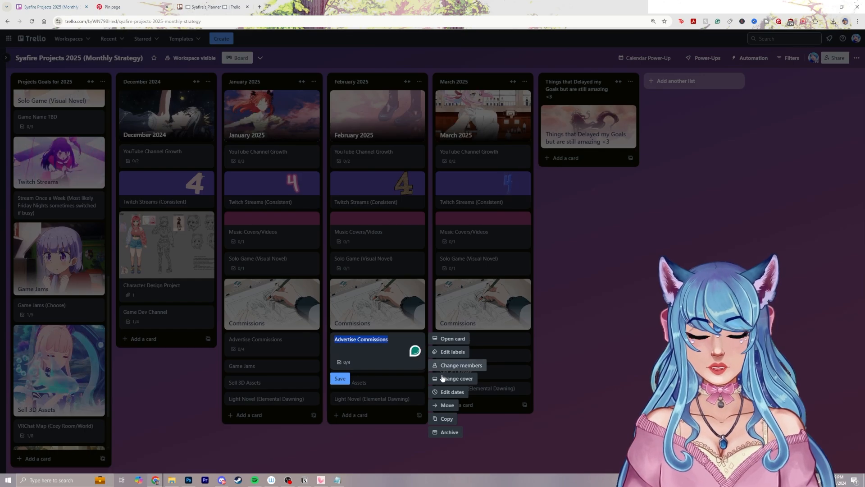
click(444, 418)
click(464, 400)
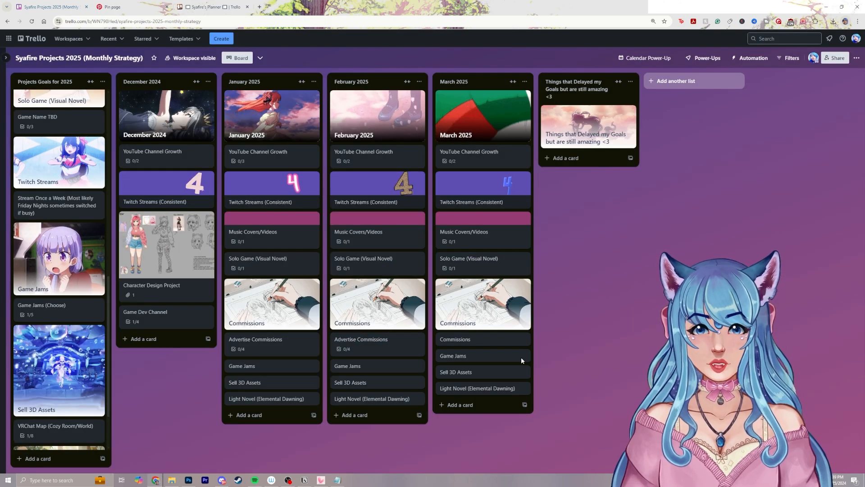
drag(386, 345, 493, 343)
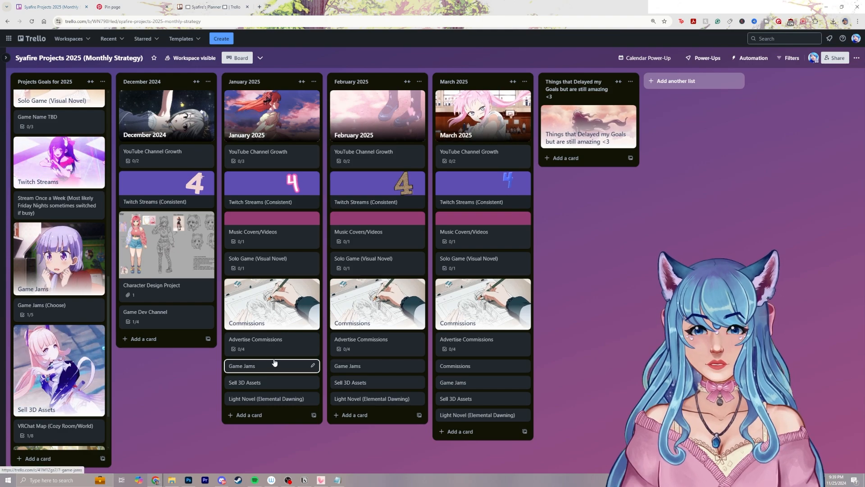
Add a checklist to January's Game Jams card with the item "Pirate Software Jam"
click(288, 369)
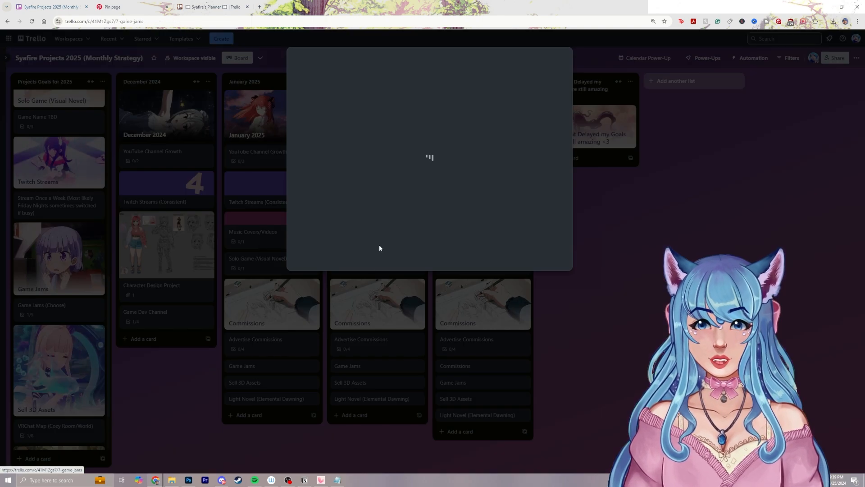
click(372, 135)
text(p)
click(533, 136)
key(Return)
text(p)
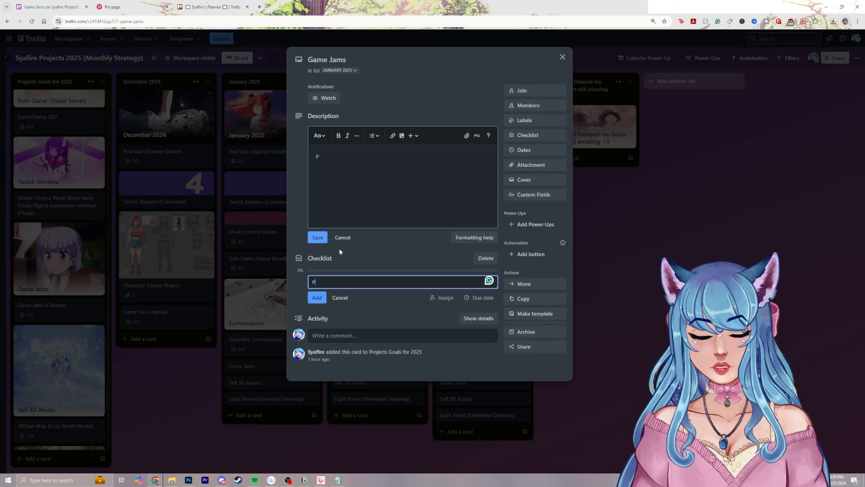
text(irat)
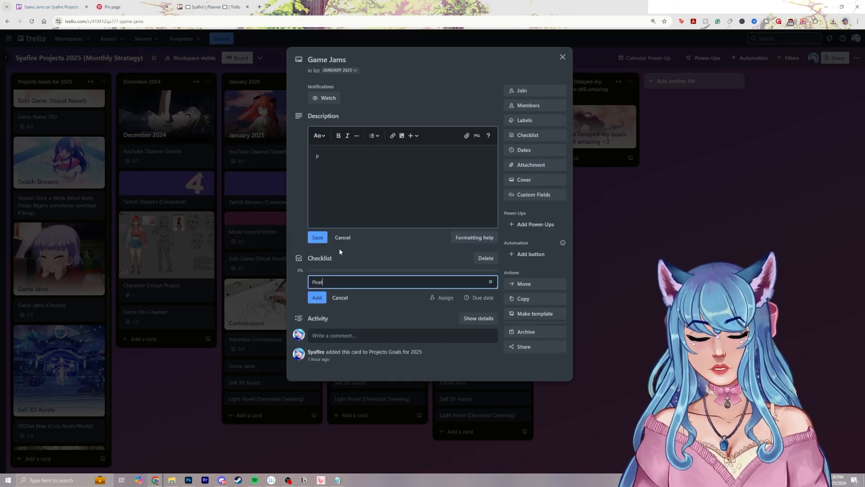
text(e Software Jam)
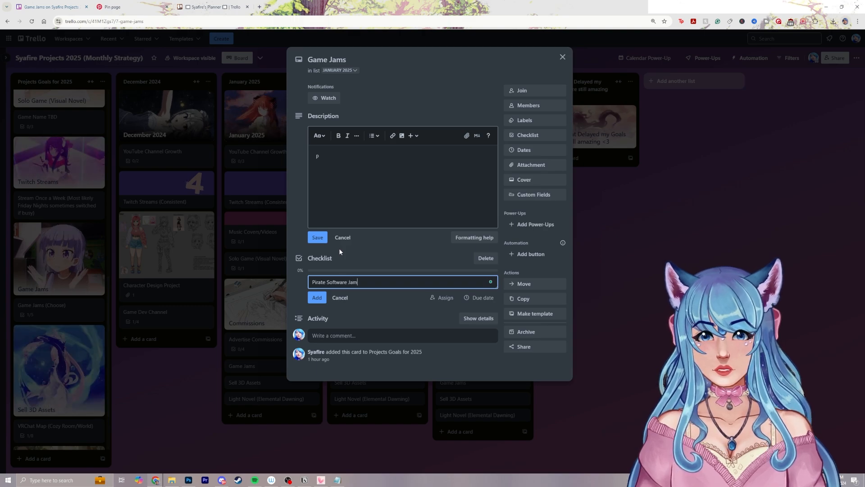
key(Return)
Save "January 17th-Jan 31st" as the description of January's Game Jams card, taking the dates from the itch.io jam page
click(338, 152)
key(BackSpace)
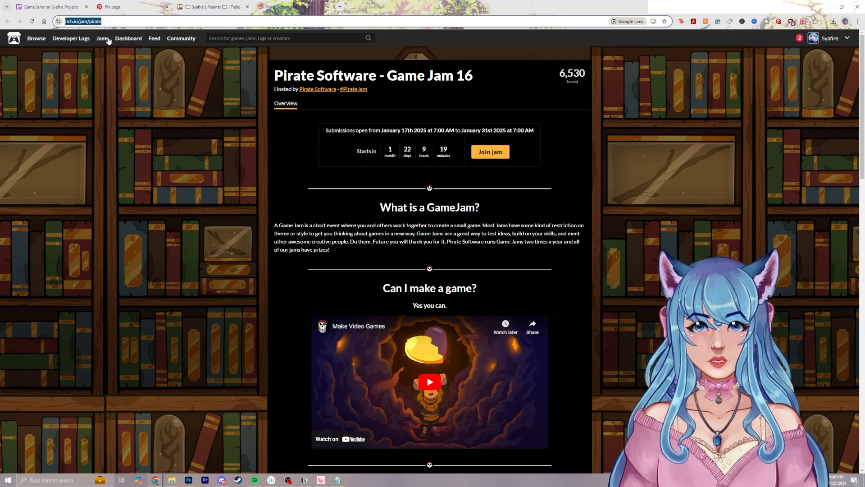
click(58, 6)
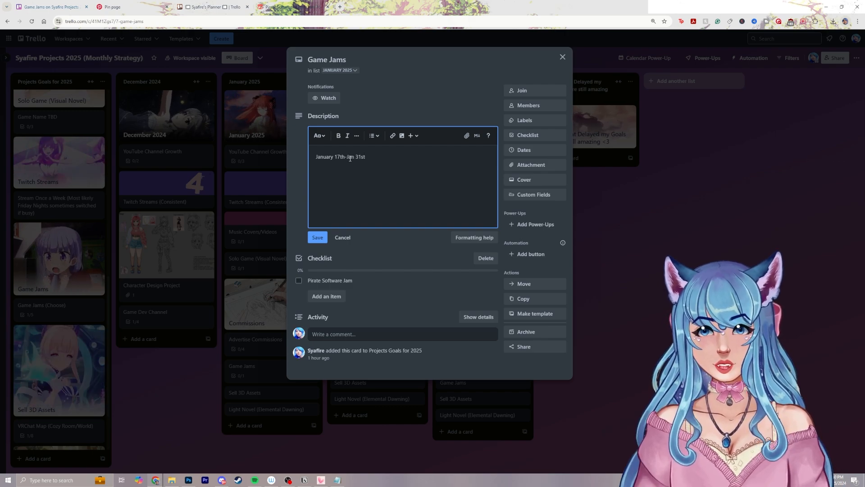
click(325, 236)
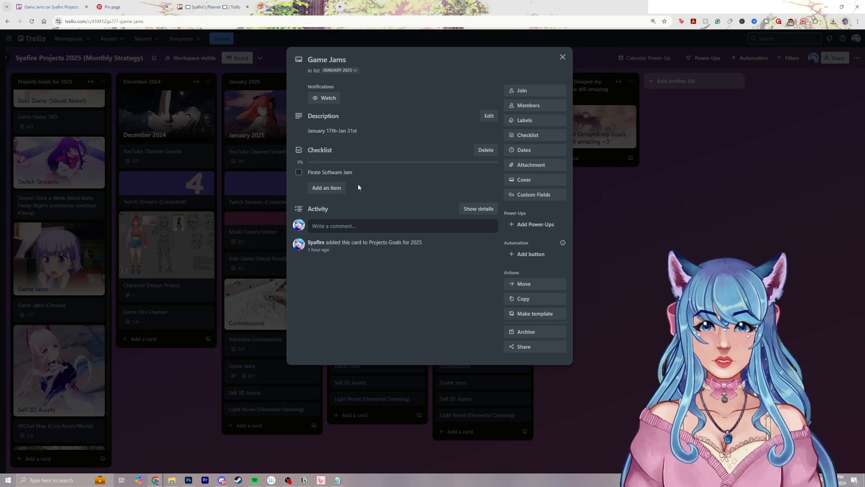
Add the itch.io link to Pirate Software - Game Jam 16 below the dates in the description and close the card
click(386, 131)
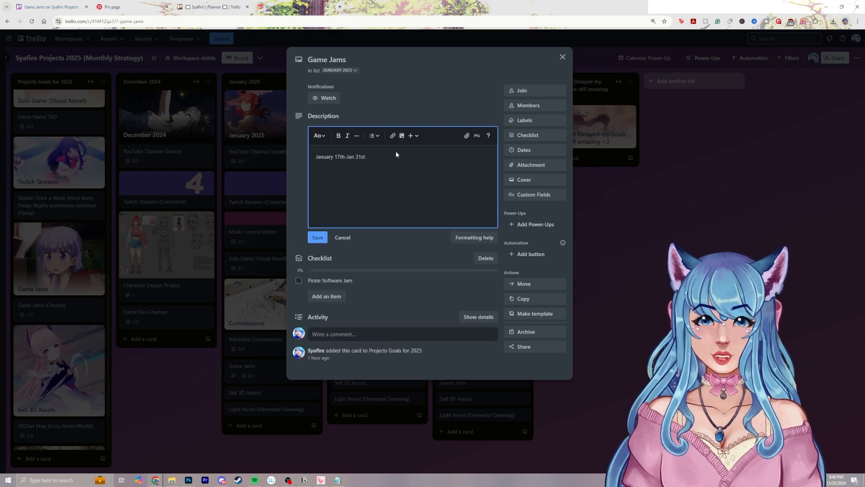
key(ctrl+v)
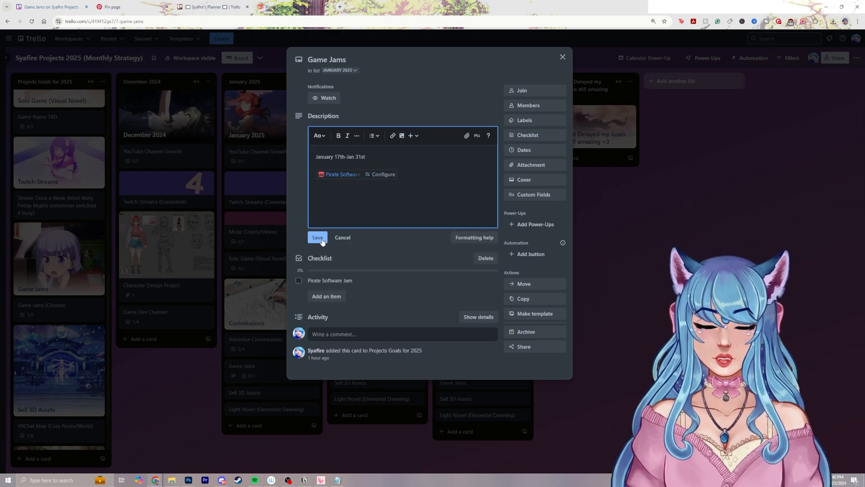
click(318, 238)
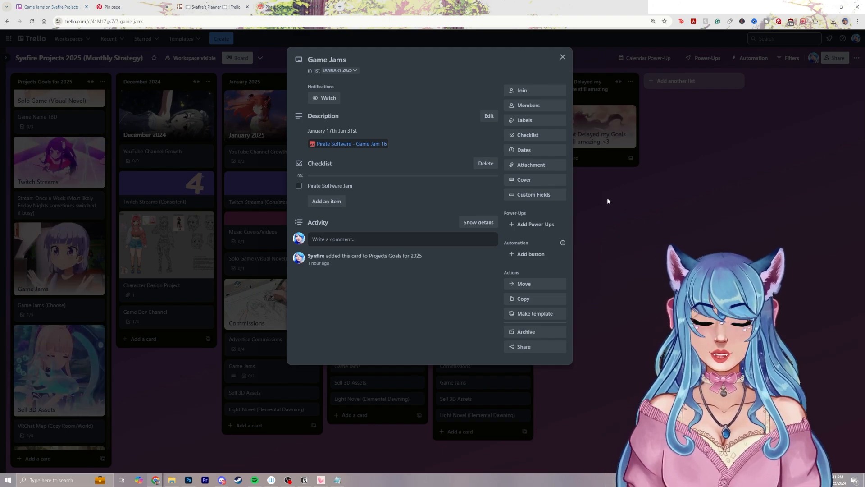
click(588, 203)
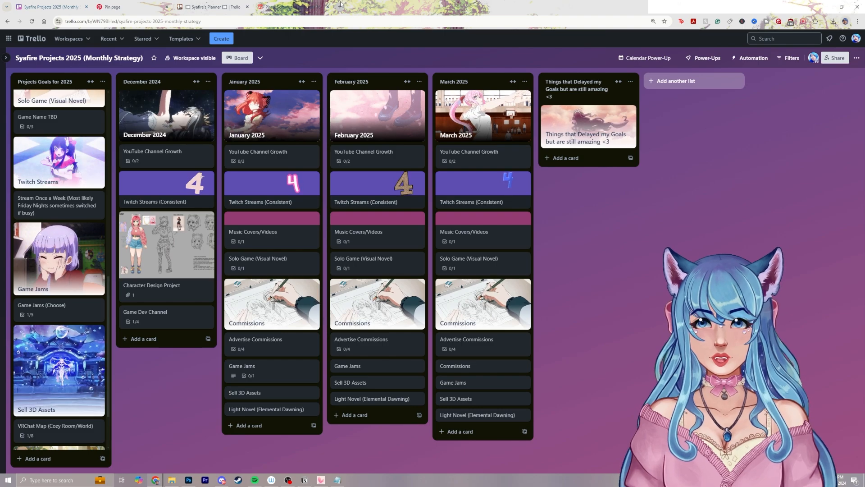
Give January's Game Jams card a solid olive-green cover
click(292, 360)
click(540, 180)
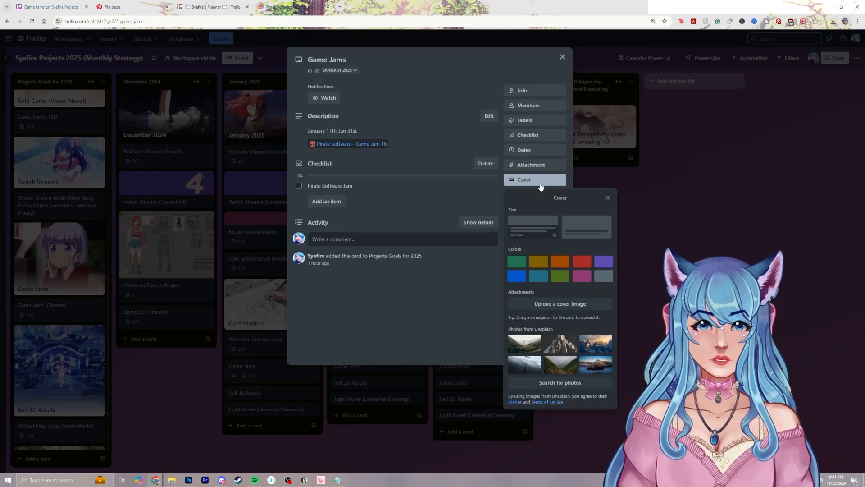
click(563, 279)
key(Escape)
key(Escape)
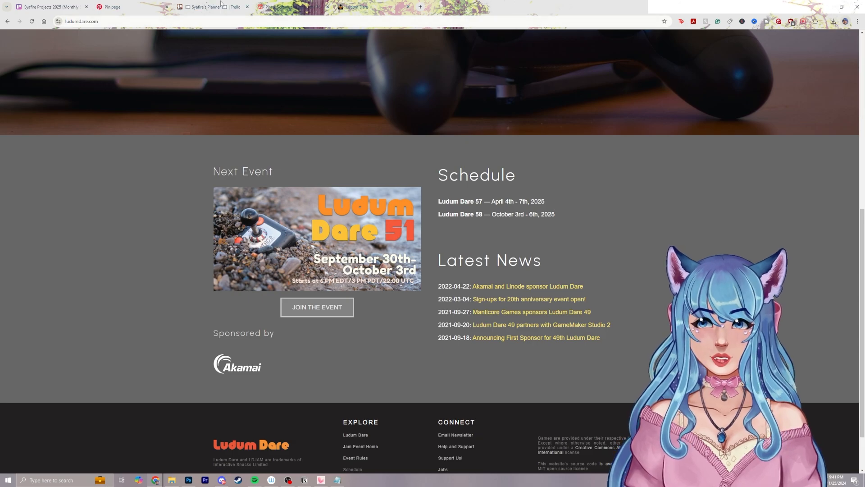
Return to the Trello board and archive the Game Jams cards in the February 2025 and March 2025 lists
click(68, 2)
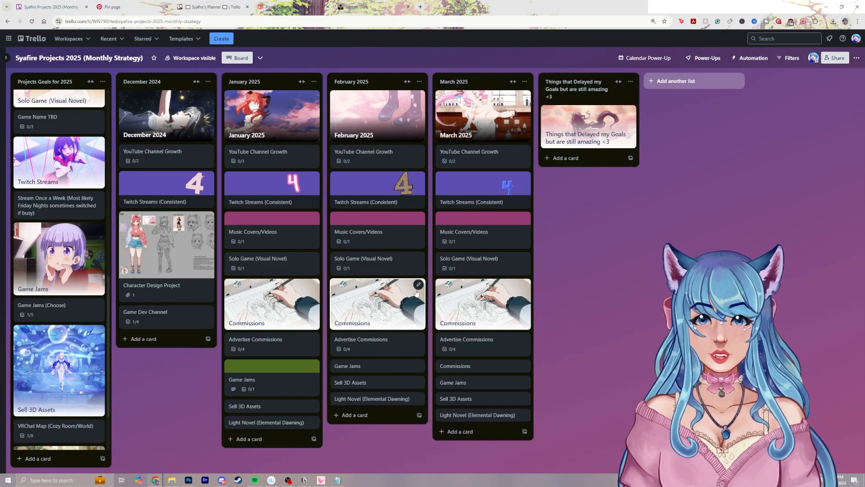
right_click(381, 366)
click(448, 459)
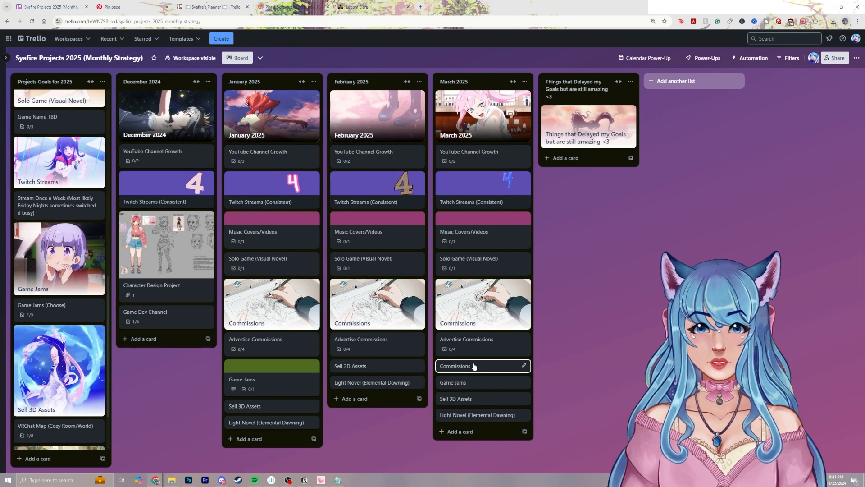
right_click(455, 382)
click(557, 464)
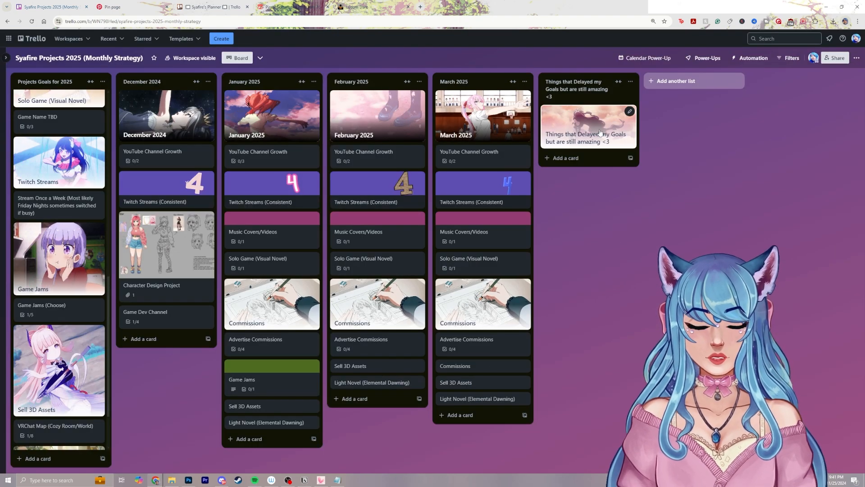
Check the Ludum Dare schedule and put a new Game Jam card in a new April 2025 list directly after March 2025
click(368, 3)
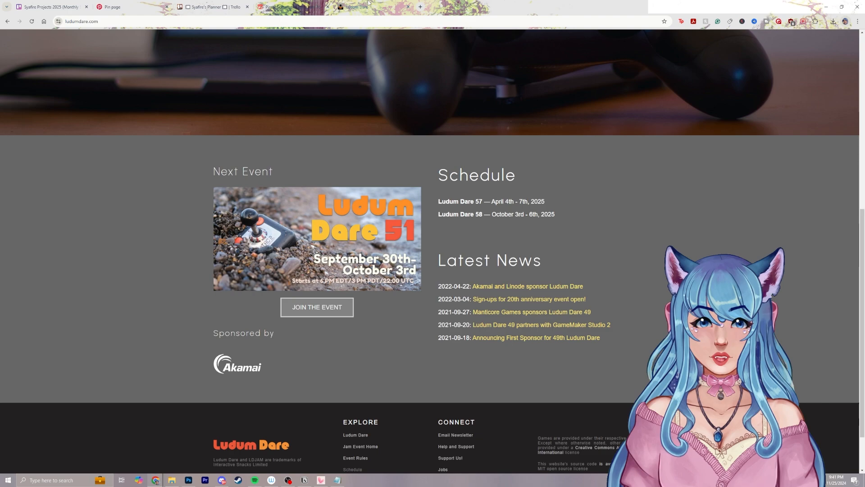
click(50, 7)
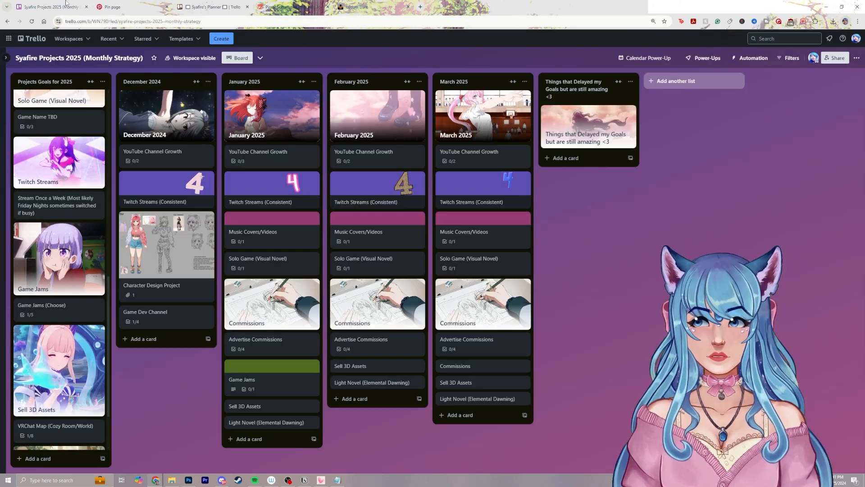
click(483, 412)
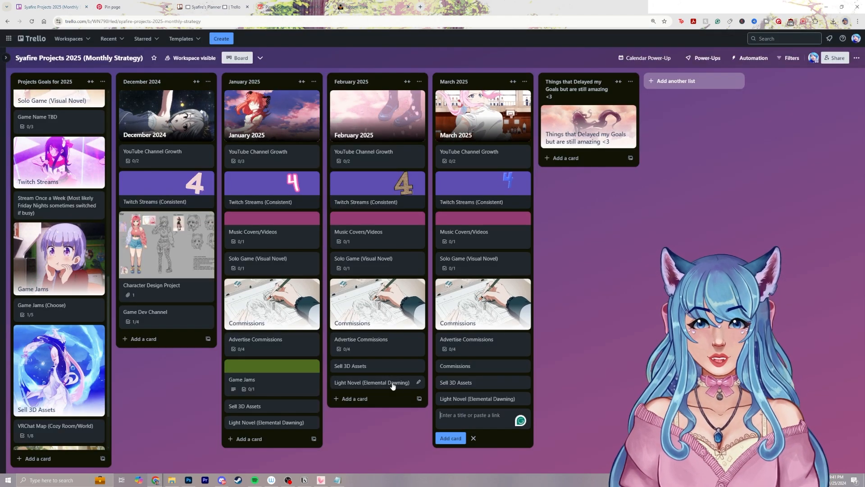
text(Gma)
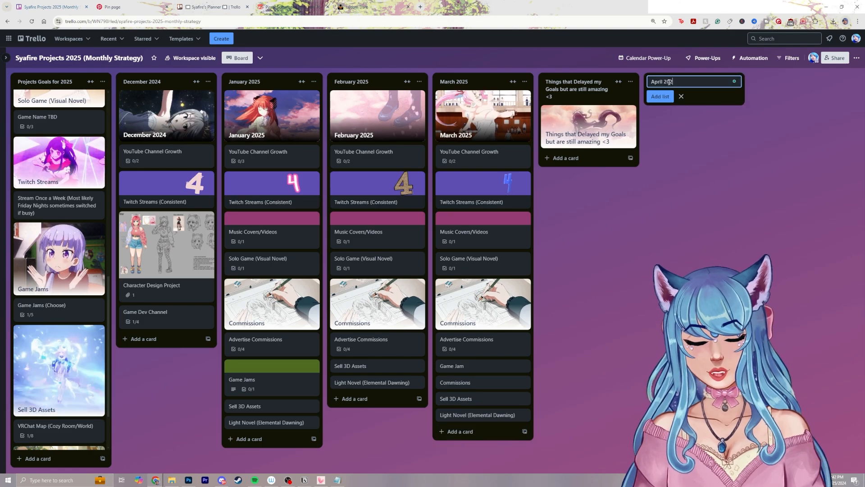
key(Return)
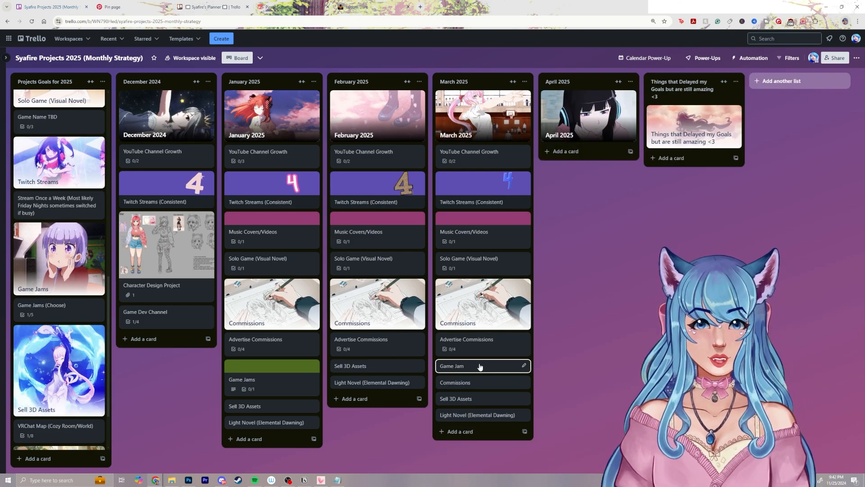
drag(479, 365, 586, 155)
Add a description beginning "Ludum Dare" to April's Game Jam card and close the card
click(586, 158)
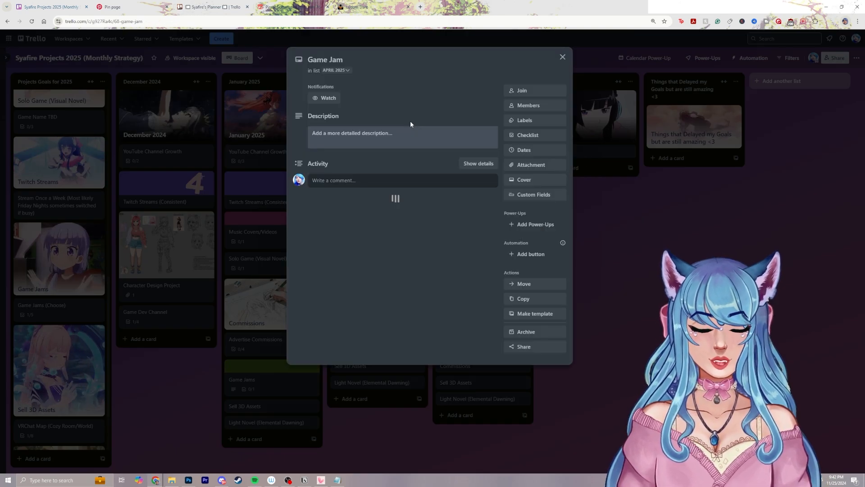
click(405, 133)
text(Ludum Dare 4th-7th)
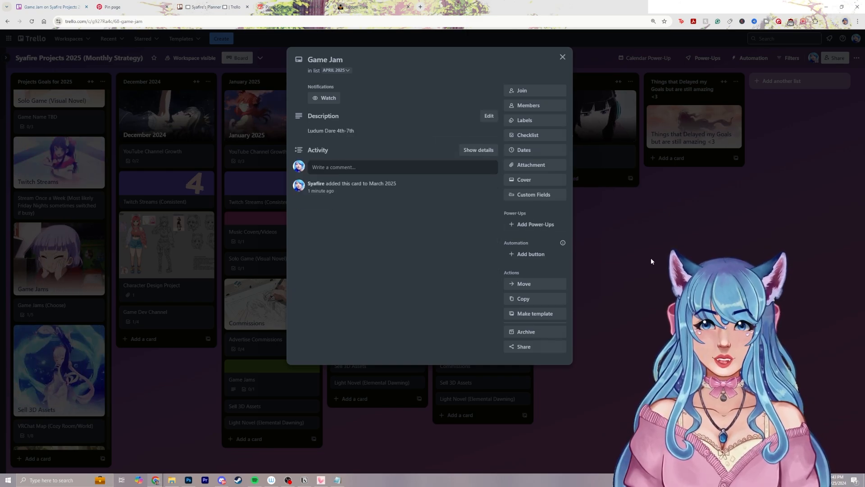
click(651, 258)
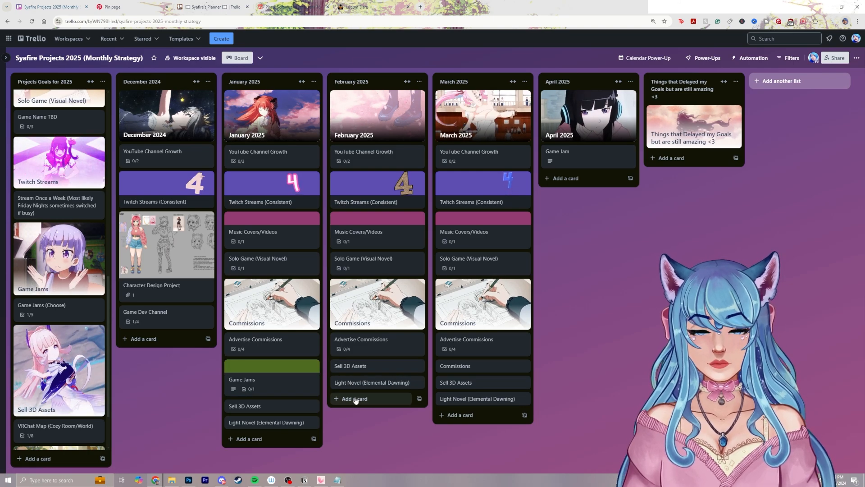
Archive the Sell 3D Assets and Light Novel (Elemental Dawning) cards in the January 2025 and February 2025 lists
right_click(290, 411)
click(351, 464)
right_click(283, 409)
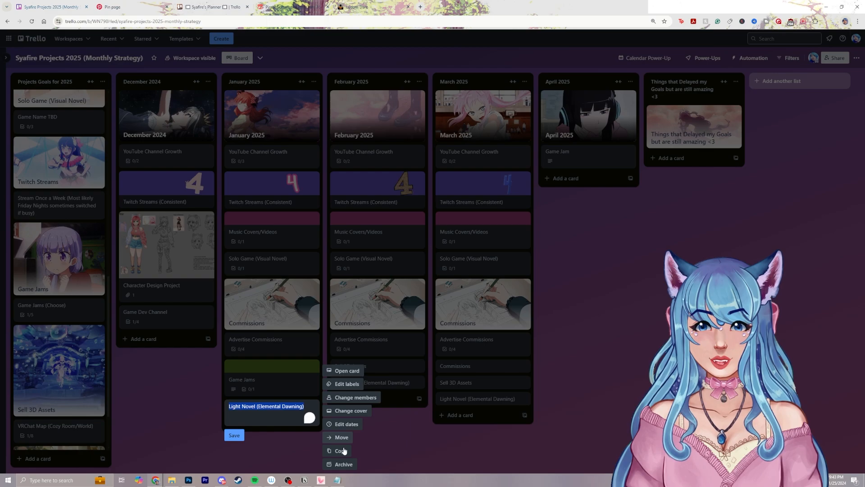
click(342, 464)
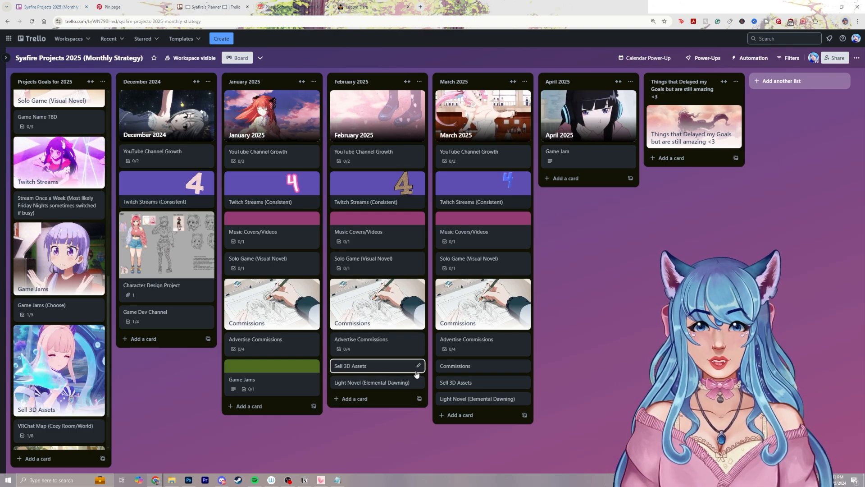
click(419, 366)
click(445, 452)
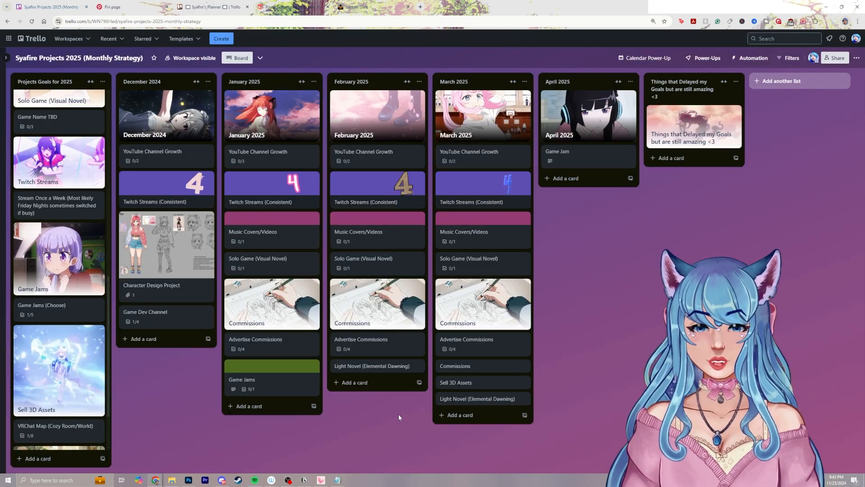
click(419, 365)
click(450, 462)
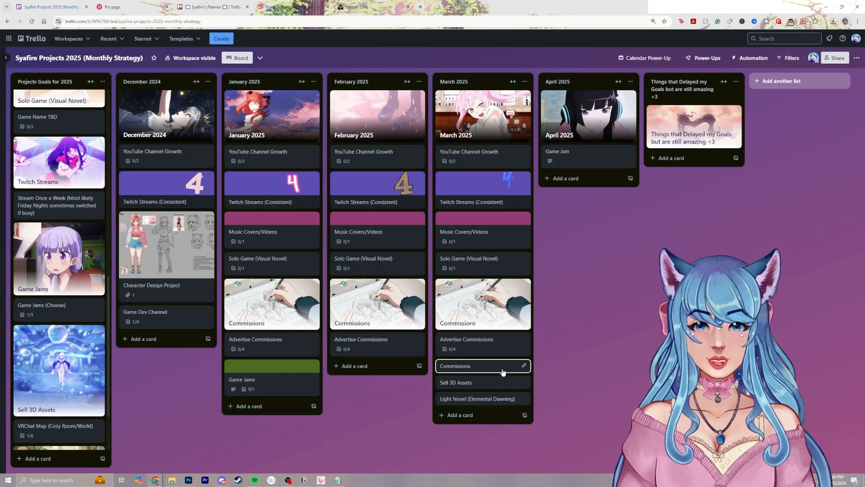
Archive the plain Commissions, Sell 3D Assets and Light Novel (Elemental Dawning) cards in the March 2025 list
click(523, 365)
click(556, 458)
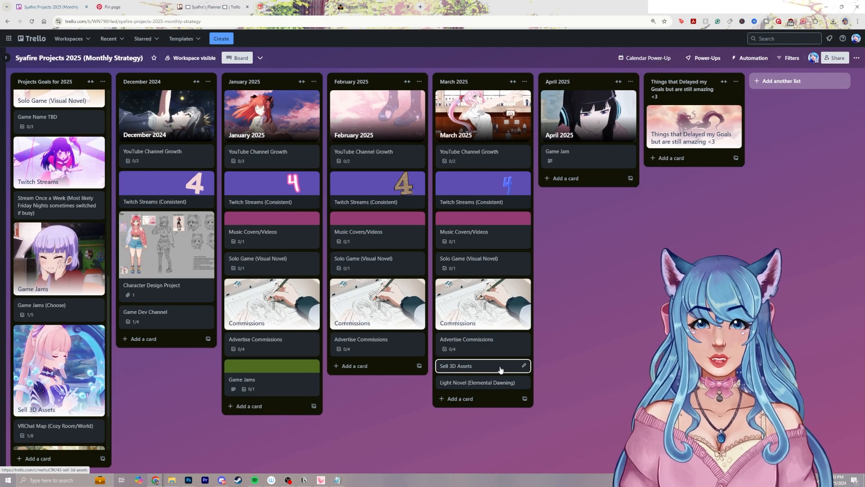
right_click(501, 368)
click(557, 460)
right_click(480, 367)
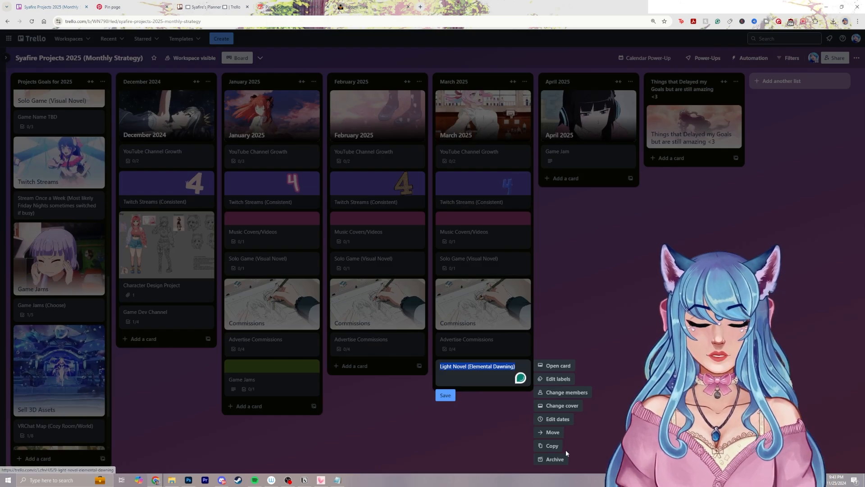
click(558, 459)
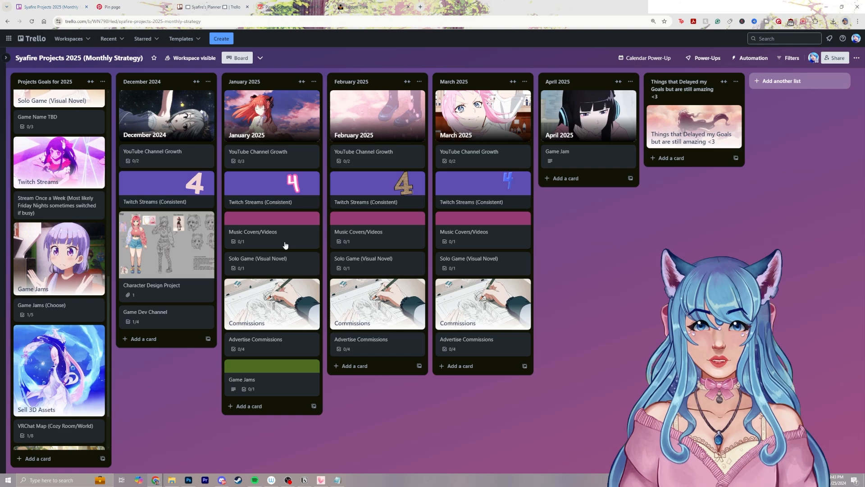
Give the Solo Game (Visual Novel) cards in the January, February and March 2025 lists a blue cover
scroll(76, 400, down, 2)
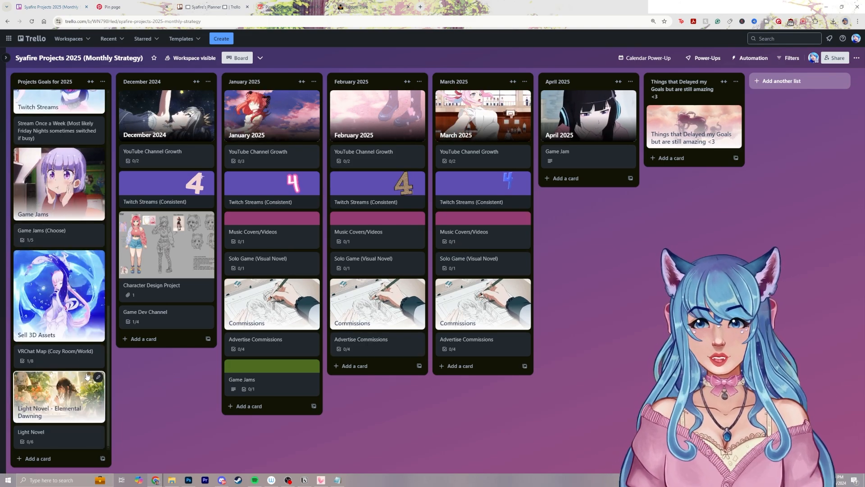
scroll(76, 397, up, 5)
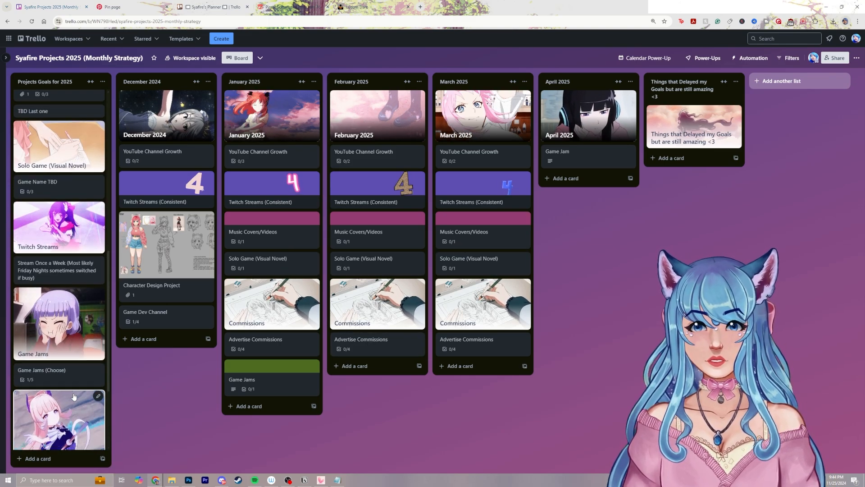
scroll(74, 395, down, 5)
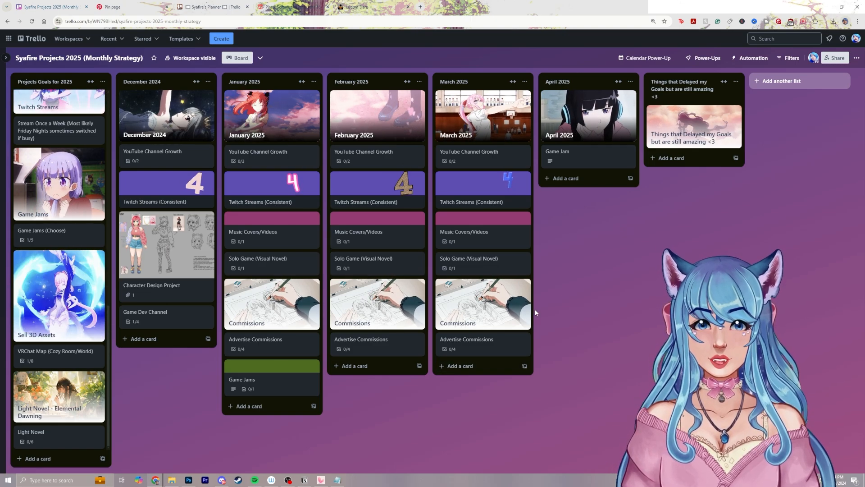
click(471, 259)
click(544, 182)
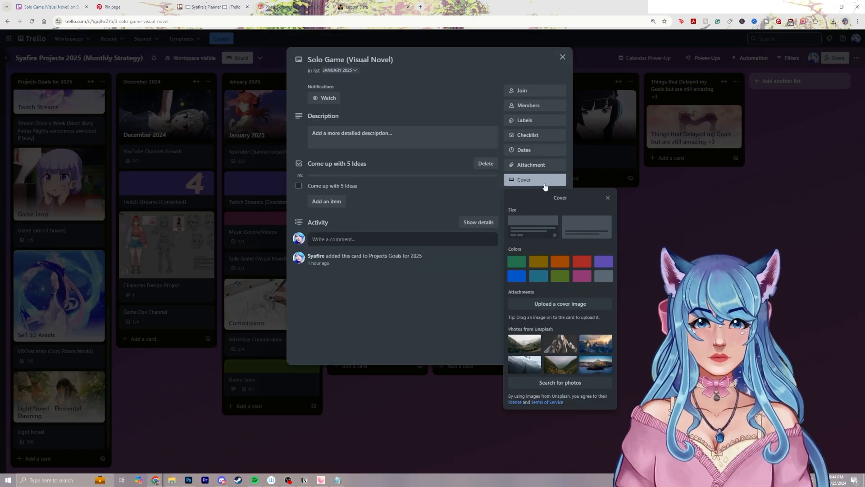
click(516, 275)
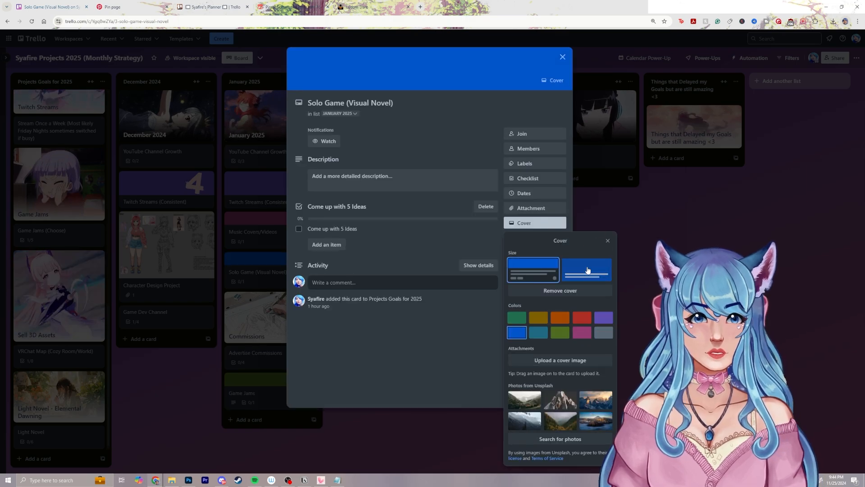
click(562, 57)
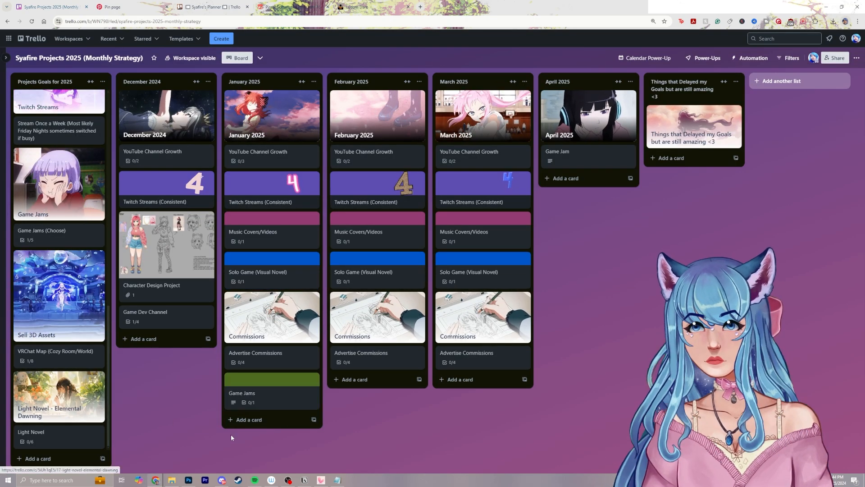
Add a card named "MileStones" at the end of the January 2025 list
click(244, 419)
text(M)
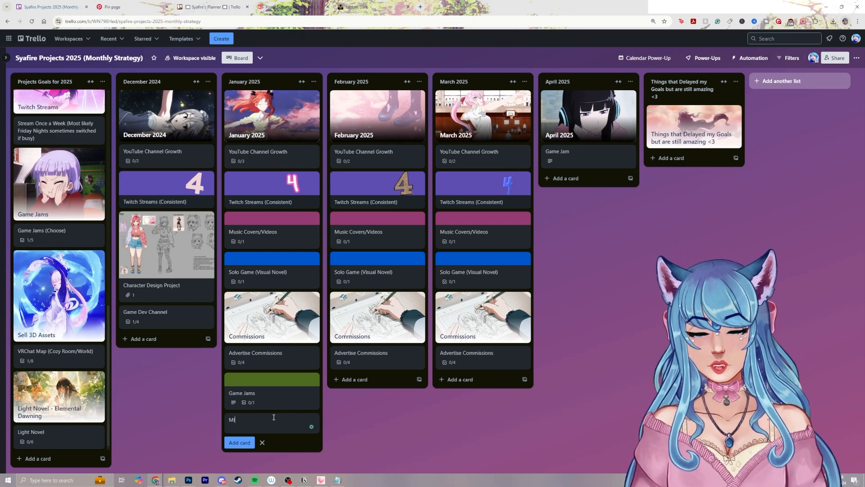
text(ileS)
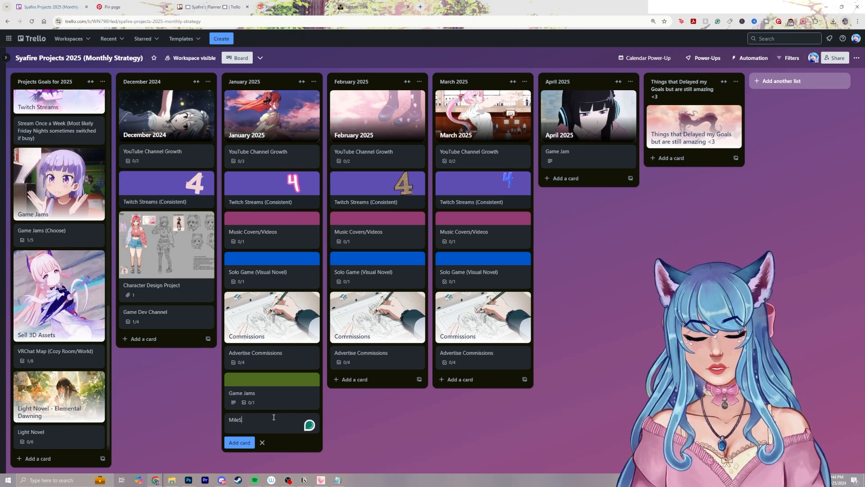
text(tones)
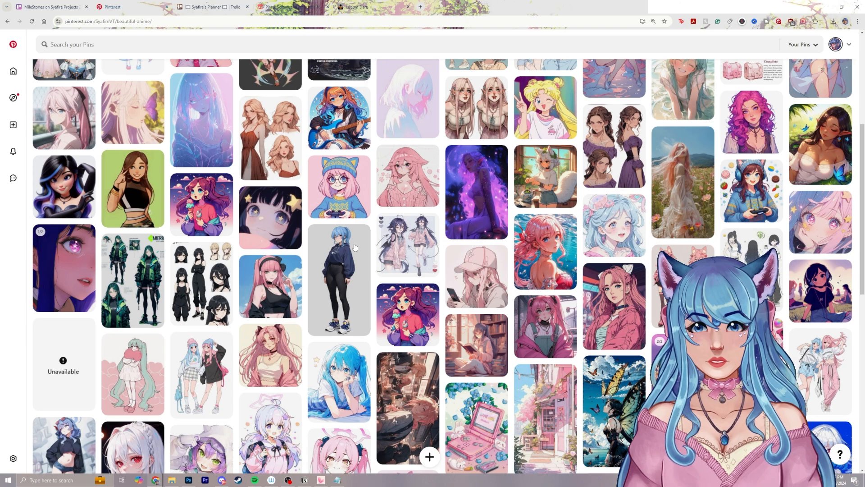
Copy the dark-haired anime girl image with star eyes from Pinterest and paste it into January's MileStones card as its cover
click(282, 222)
right_click(257, 197)
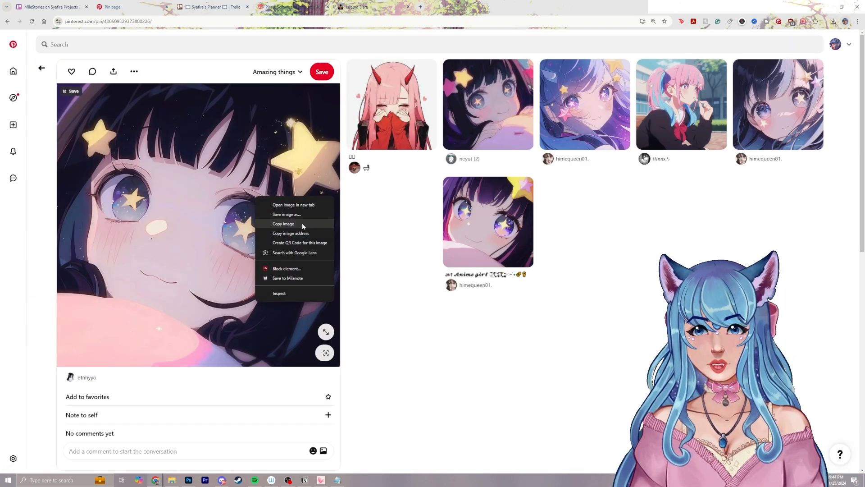
click(302, 223)
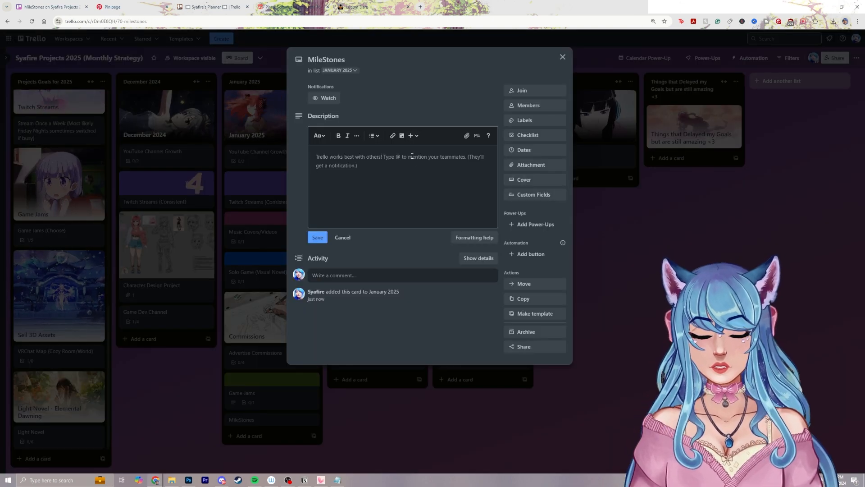
key(ctrl+v)
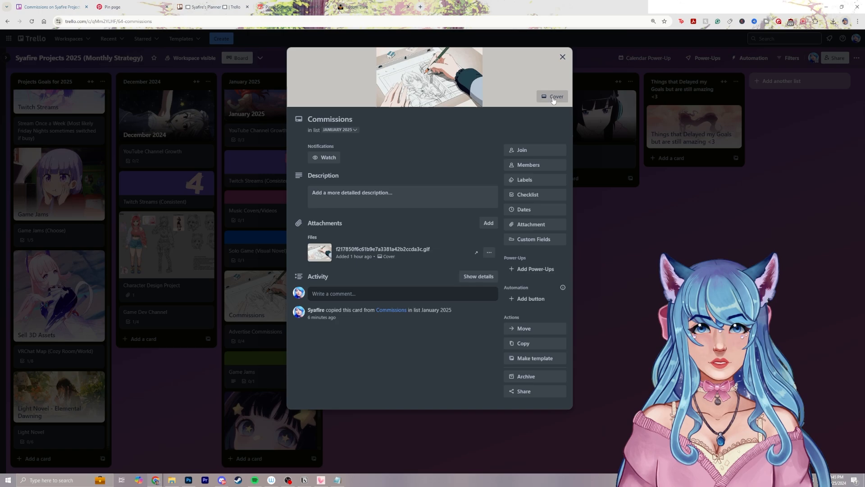
Replace the image cover of the Commissions card in the January 2025 list with a solid orange cover
click(554, 98)
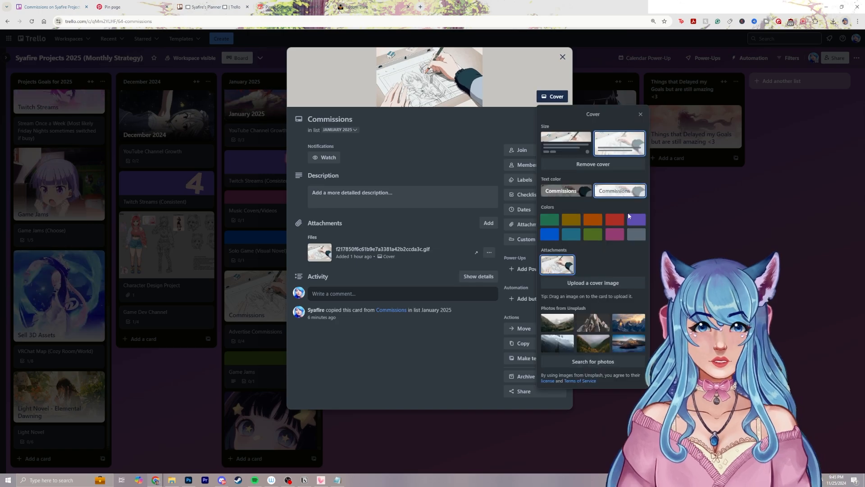
click(593, 220)
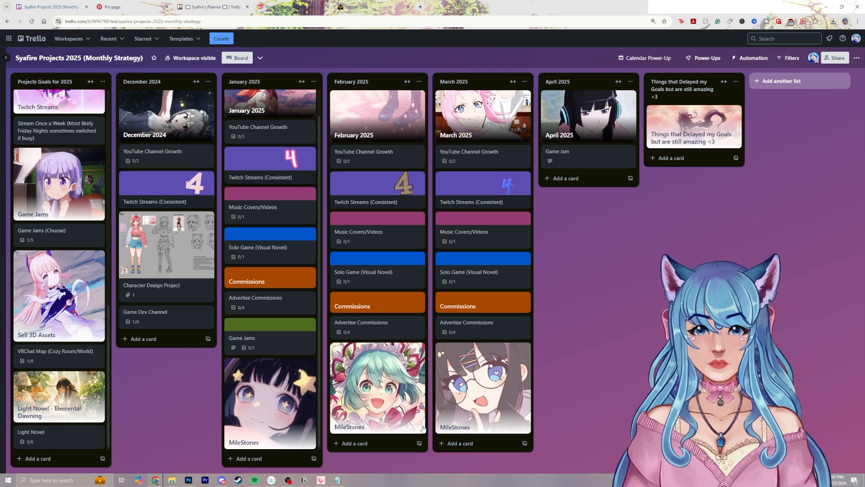
drag(271, 129, 432, 319)
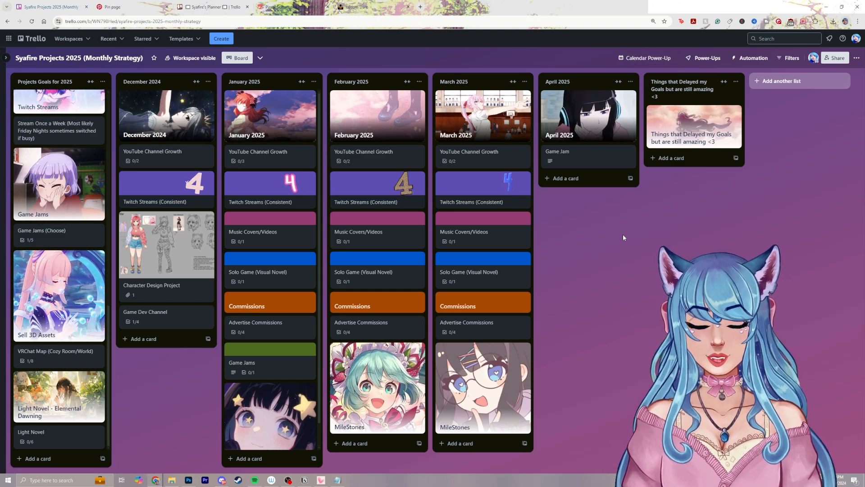
View the board's cards in the monthly calendar and return to the board
click(645, 58)
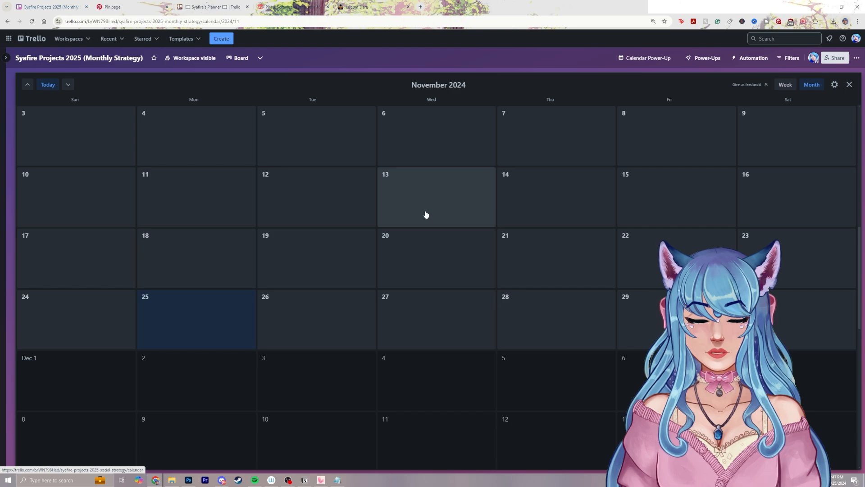
click(849, 85)
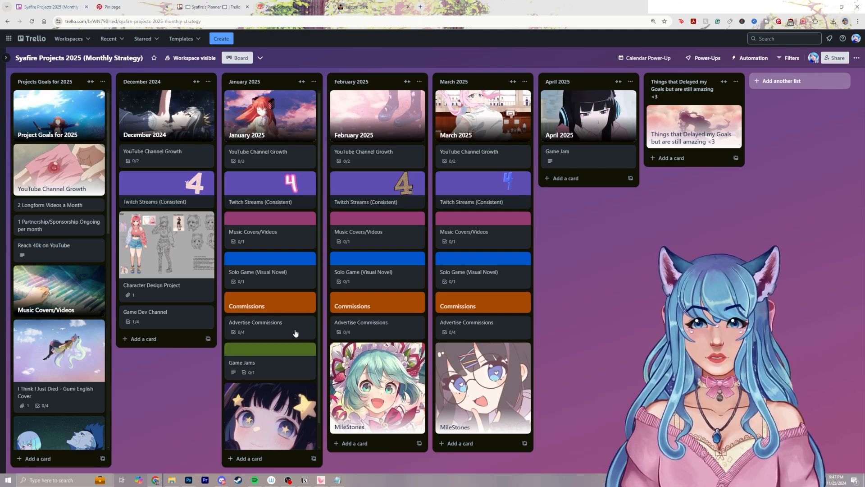
scroll(295, 332, down, 1)
scroll(308, 322, up, 1)
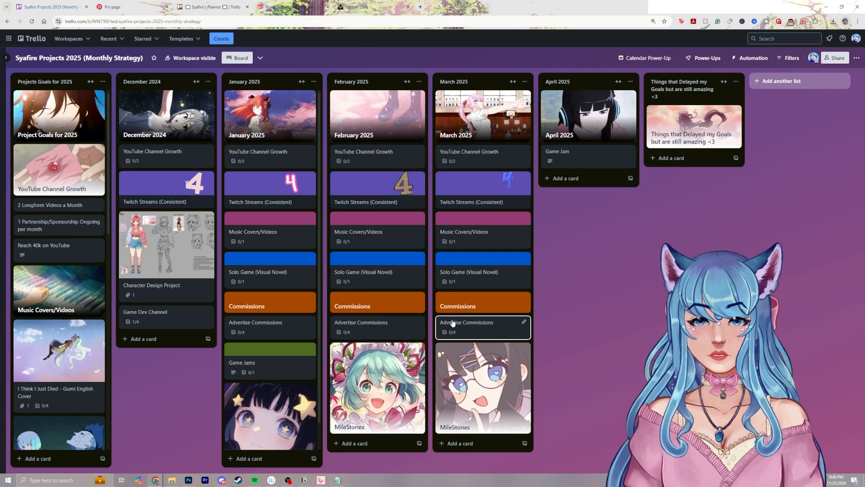
click(289, 483)
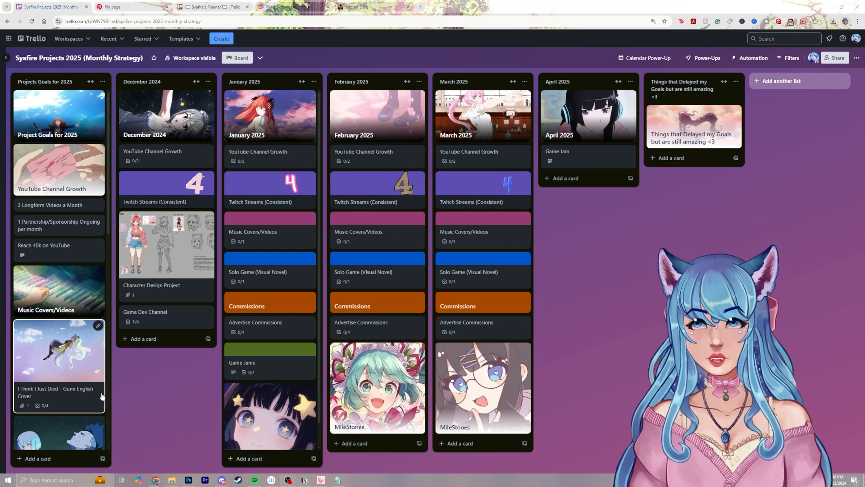